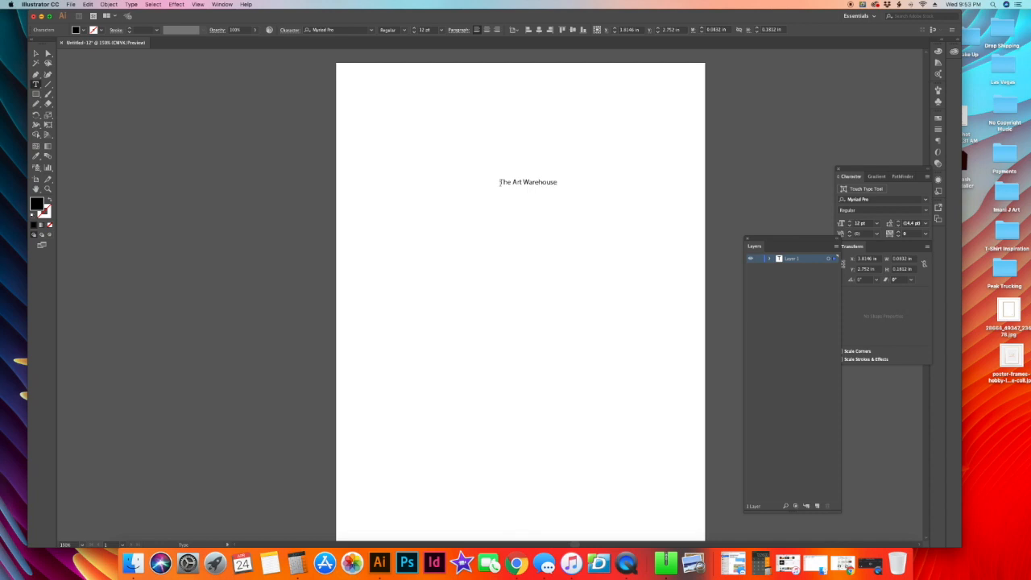
Move the text 'The Art Warehouse' to the page's upper-left corner and enlarge it to about 24 pt
{"action": "left_click", "coordinate": [35, 53]}
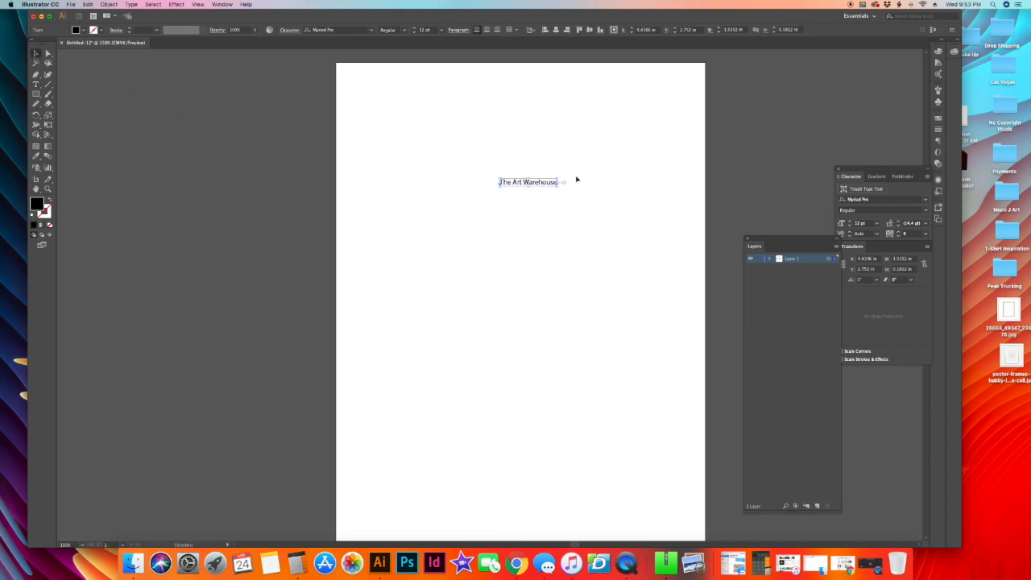
{"action": "left_click_drag", "start_coordinate": [534, 184], "coordinate": [407, 100]}
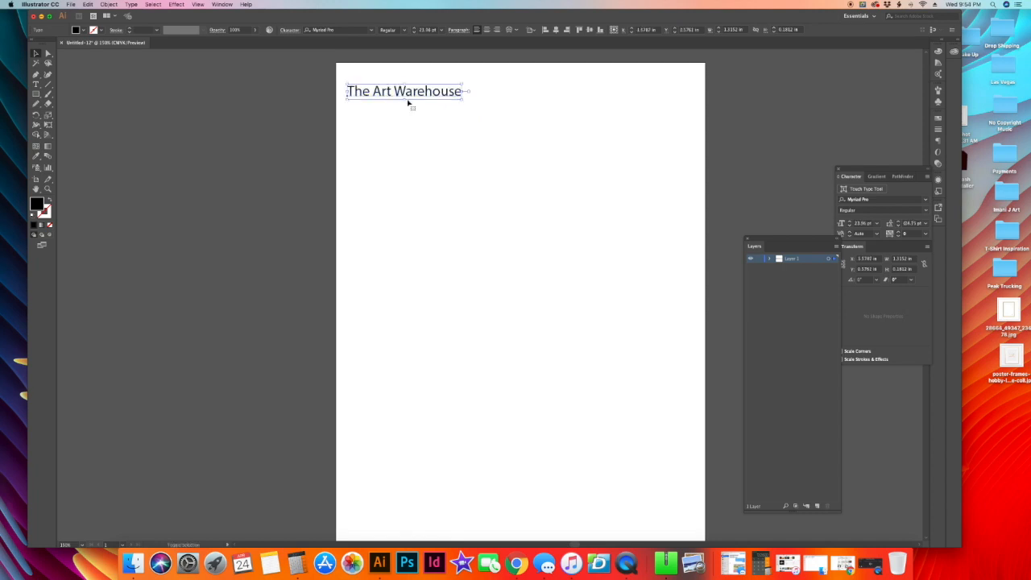
{"action": "left_click", "coordinate": [449, 127]}
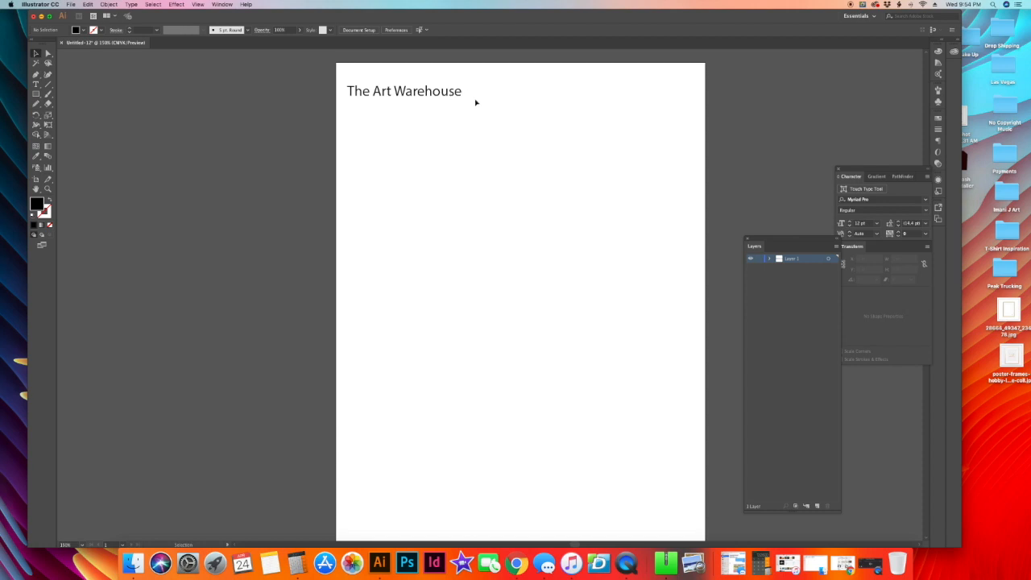
Duplicate the 'The Art Warehouse' text, placing one copy off the artboard and keeping the other in the page's upper-left corner
{"action": "left_click", "coordinate": [418, 95]}
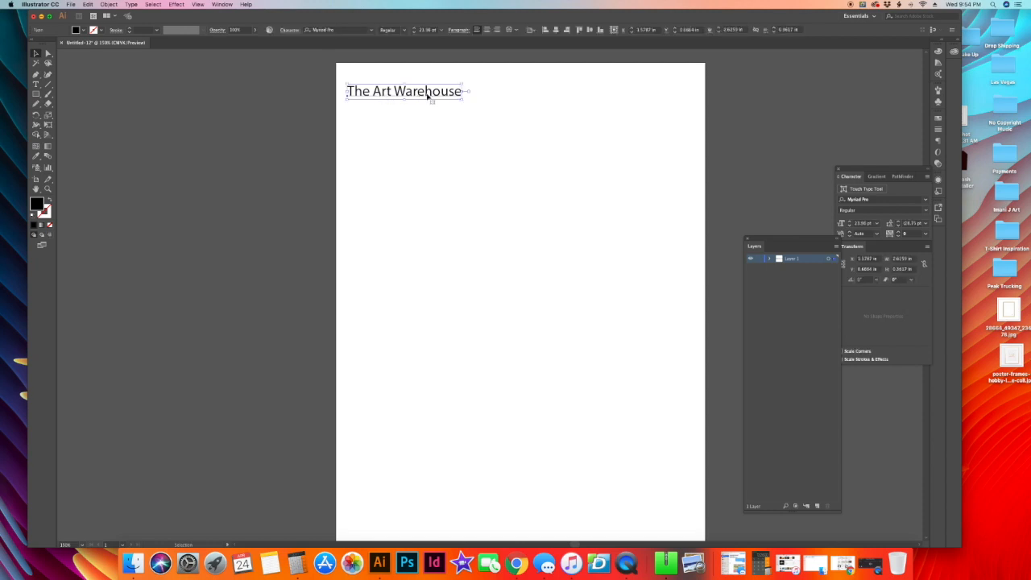
{"action": "key", "text": "super+c"}
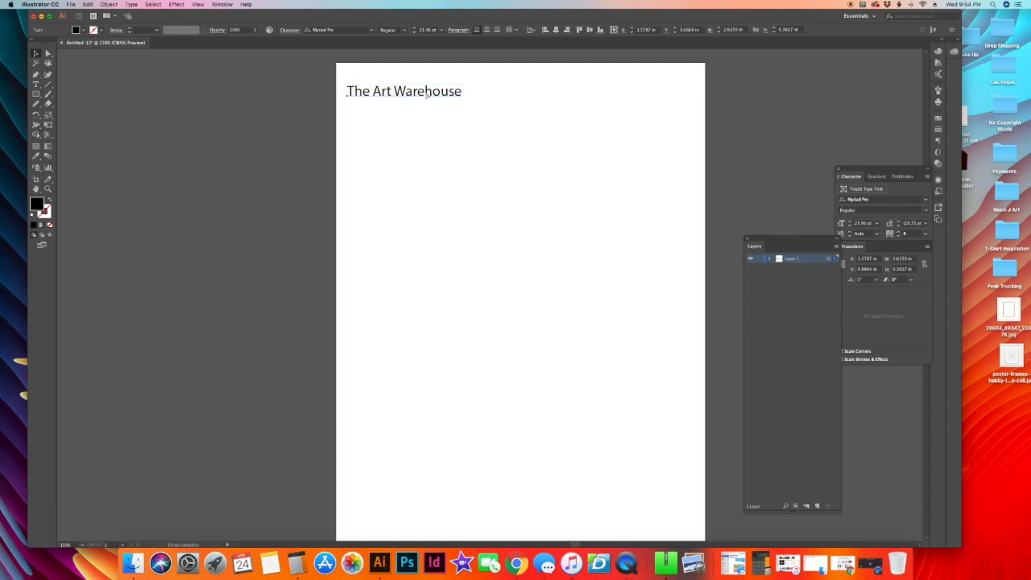
{"action": "key", "text": "super+v"}
{"action": "left_click_drag", "start_coordinate": [494, 289], "coordinate": [304, 90]}
{"action": "left_click", "coordinate": [451, 178]}
{"action": "left_click_drag", "start_coordinate": [406, 115], "coordinate": [402, 92]}
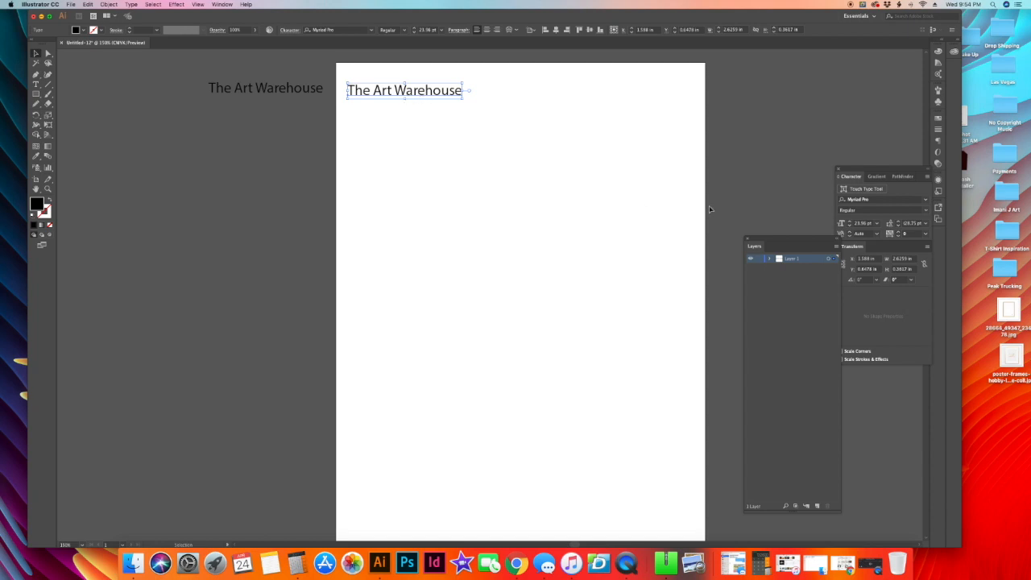
Rearrange the floating Layers and Character panels so that they no longer overlap
{"action": "left_click_drag", "start_coordinate": [781, 240], "coordinate": [753, 146]}
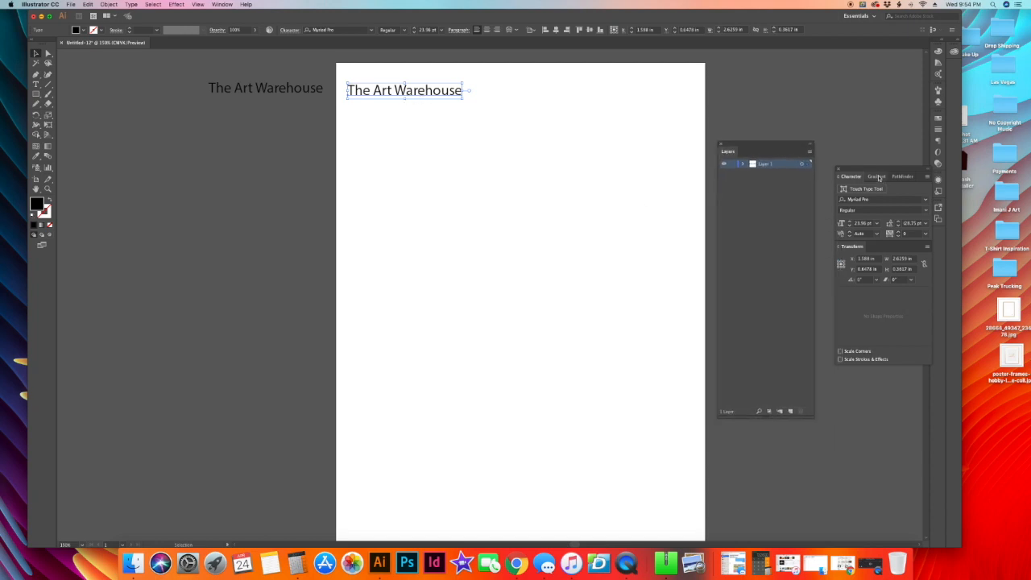
{"action": "left_click_drag", "start_coordinate": [876, 171], "coordinate": [862, 157]}
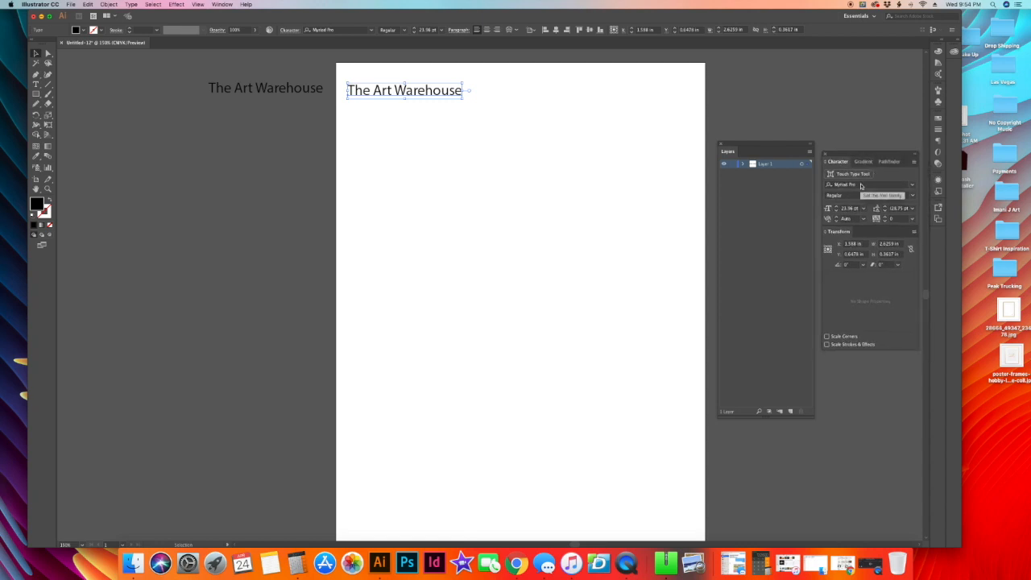
Split the word 'Warehouse' off the title on the page and paste it as a separate text object
{"action": "double_click", "coordinate": [394, 91]}
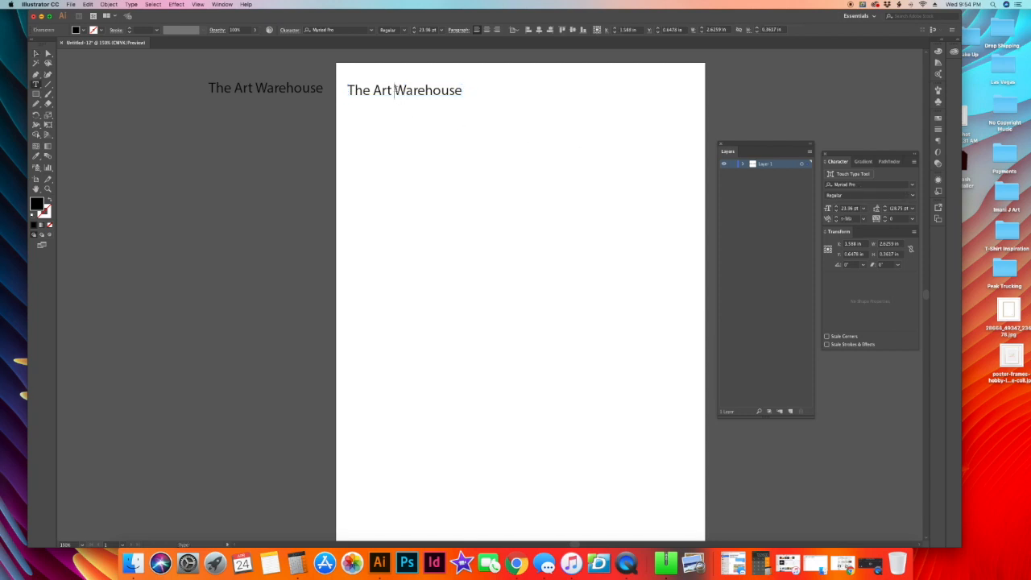
{"action": "left_click_drag", "start_coordinate": [394, 91], "coordinate": [484, 89]}
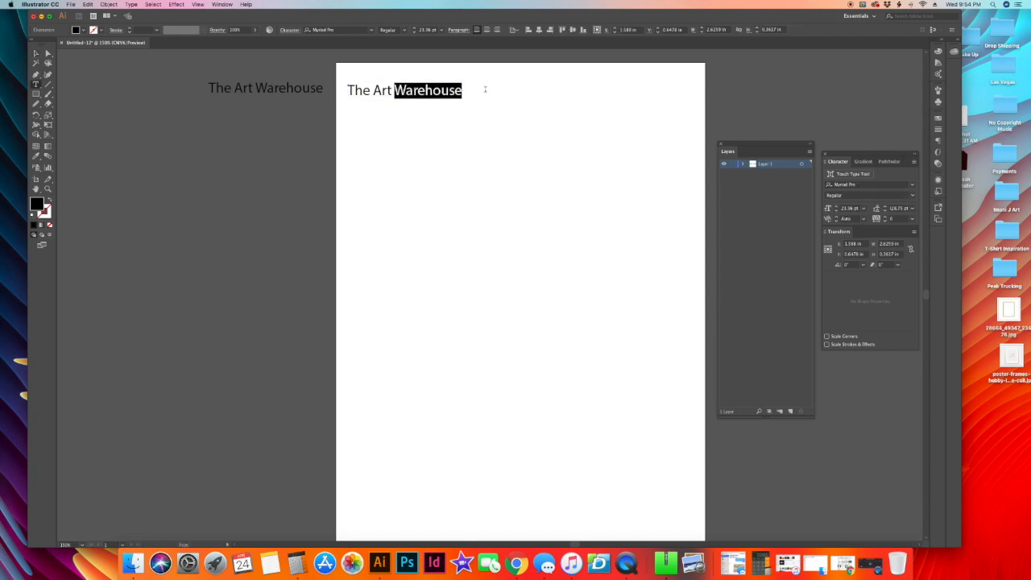
{"action": "key", "text": "BackSpace"}
{"action": "left_click", "coordinate": [35, 53]}
{"action": "left_click", "coordinate": [438, 148]}
{"action": "key", "text": "super+v"}
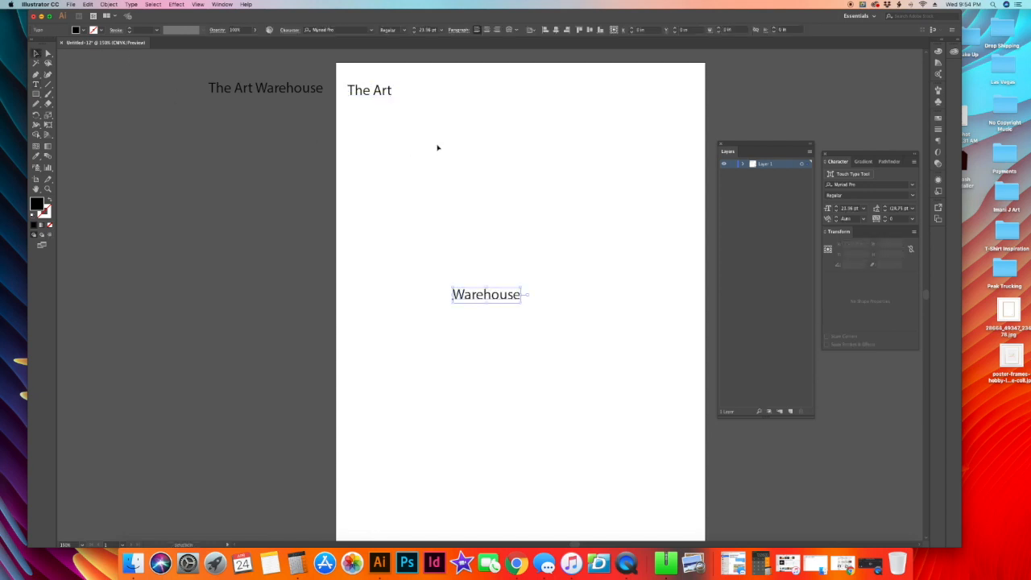
Stack 'The Art' roughly centred above 'Warehouse' near the page's upper-left corner
{"action": "left_click_drag", "start_coordinate": [486, 298], "coordinate": [391, 130]}
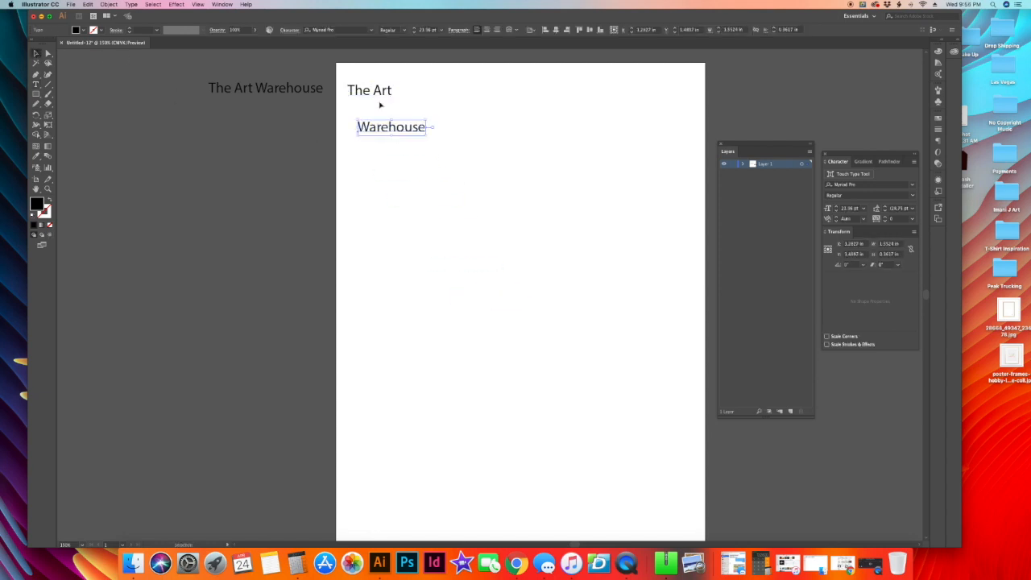
{"action": "left_click_drag", "start_coordinate": [367, 91], "coordinate": [388, 86]}
{"action": "left_click", "coordinate": [452, 142]}
{"action": "left_click", "coordinate": [478, 113]}
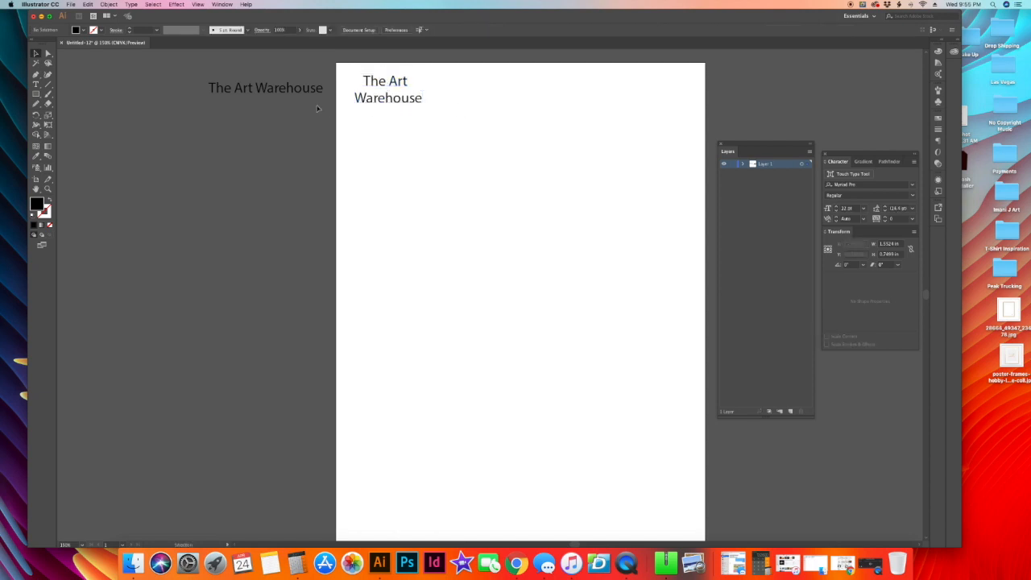
Remove 'Warehouse' from the spare text off the artboard and delete the rest of that copy
{"action": "left_click", "coordinate": [270, 95]}
{"action": "left_click_drag", "start_coordinate": [257, 92], "coordinate": [331, 88]}
{"action": "key", "text": "t"}
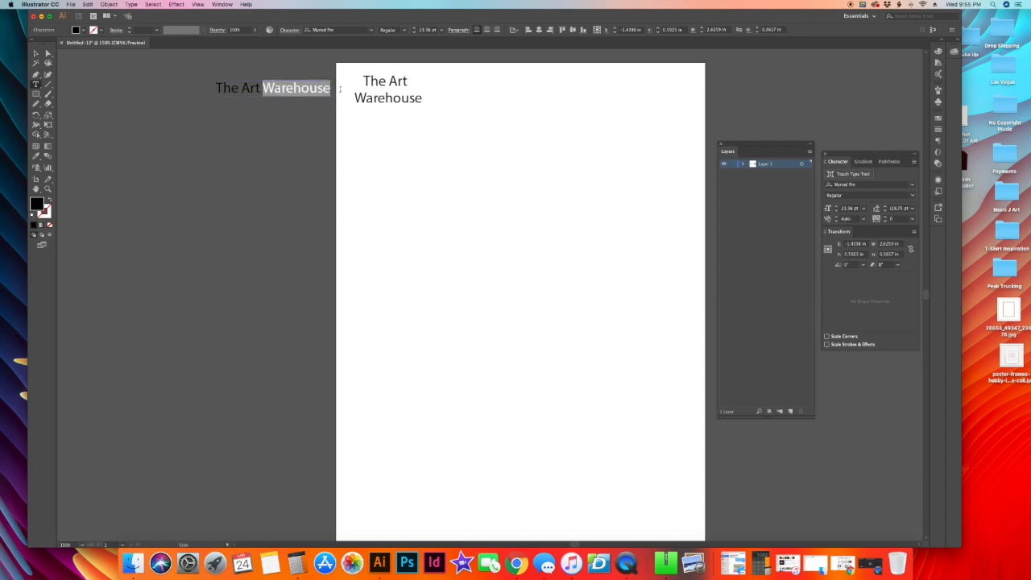
{"action": "key", "text": "BackSpace"}
{"action": "type", "text": "\\"}
{"action": "left_click", "coordinate": [35, 53]}
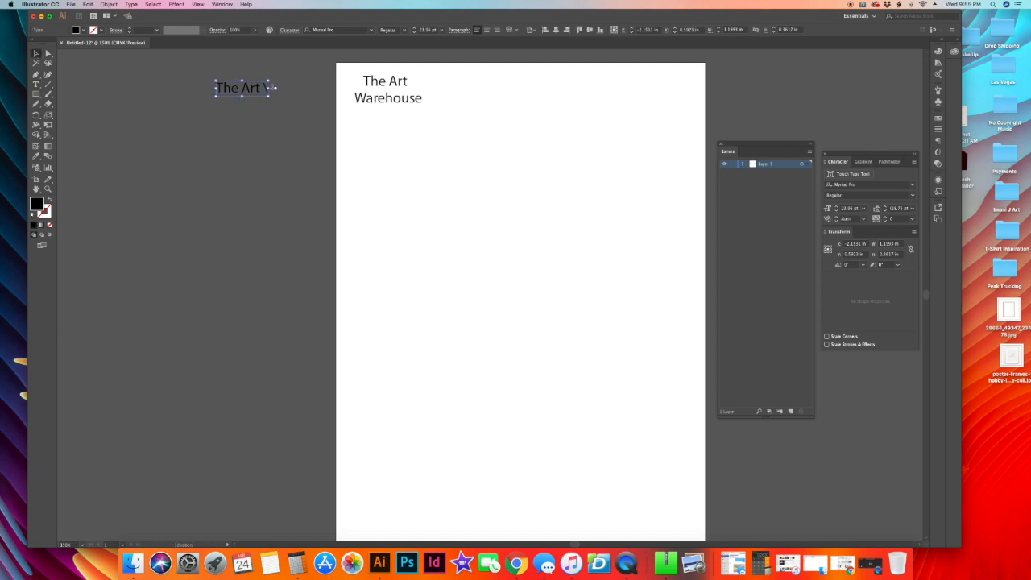
{"action": "key", "text": "BackSpace"}
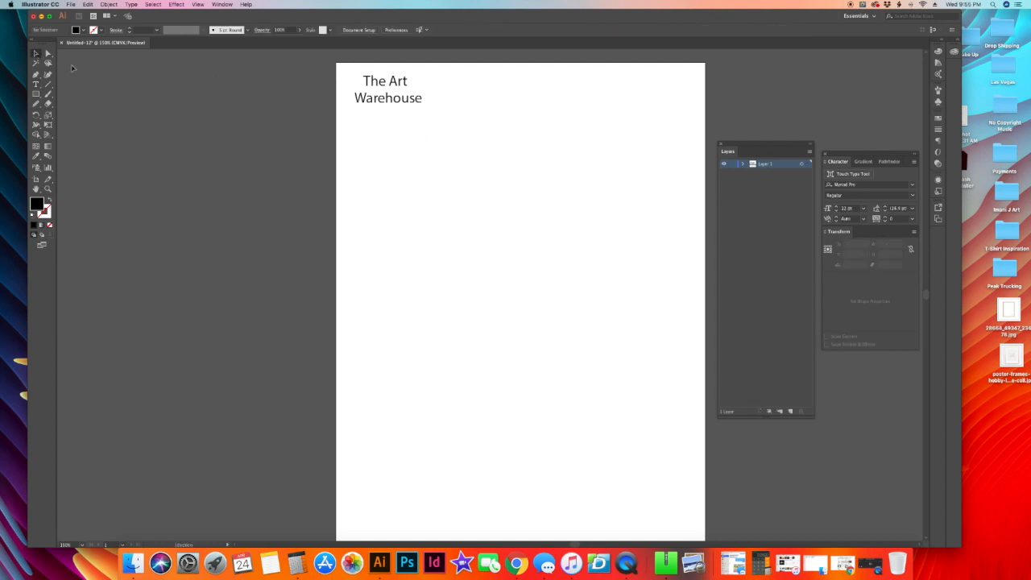
Move 'The Art' and 'Warehouse' together slightly downward and inward from the page corner
{"action": "left_click", "coordinate": [396, 101]}
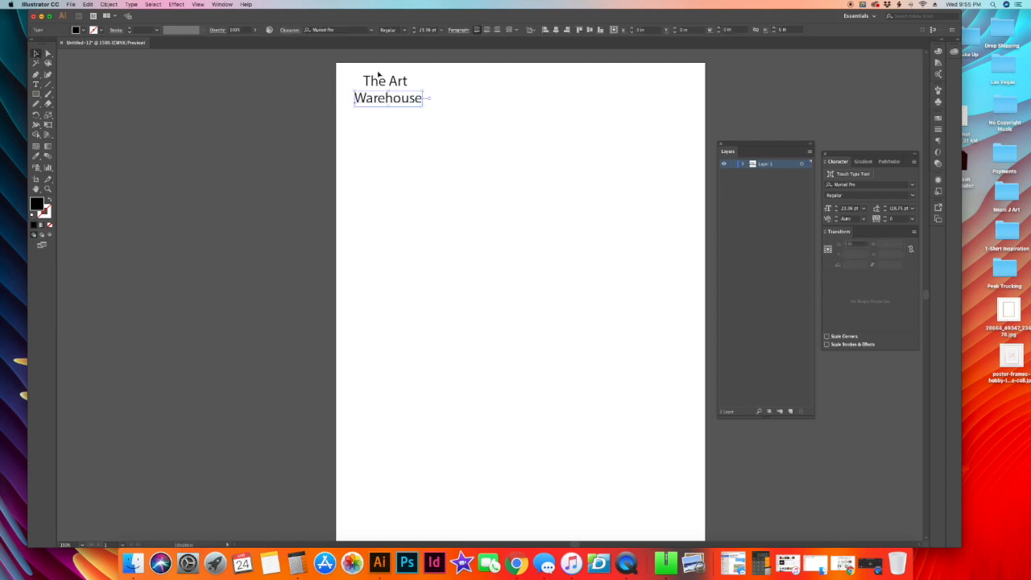
{"action": "left_click_drag", "start_coordinate": [404, 110], "coordinate": [424, 150]}
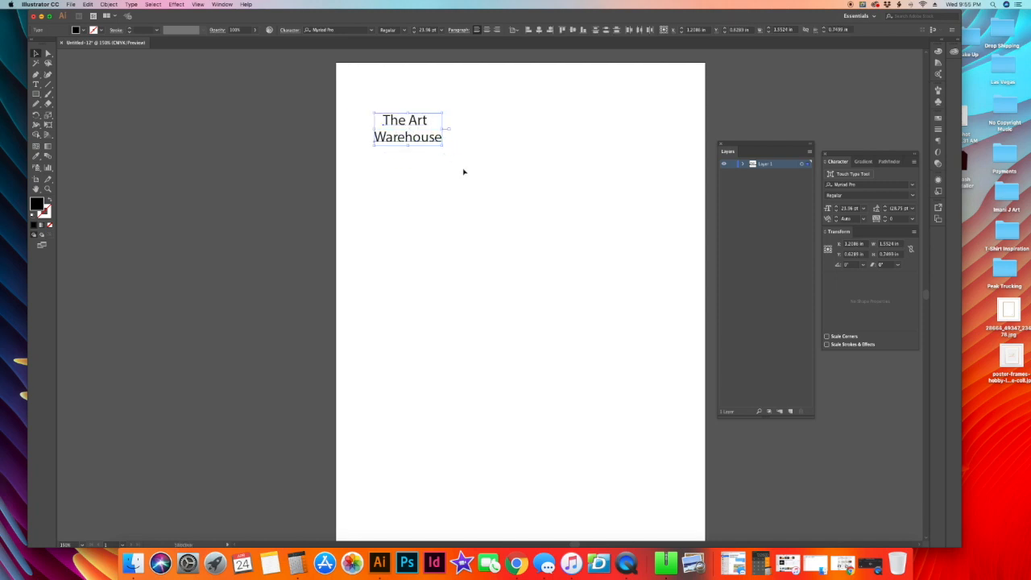
{"action": "left_click", "coordinate": [464, 168]}
Browse the fonts for the 'The Art' line and set it in NEOTERIC
{"action": "left_click", "coordinate": [420, 121]}
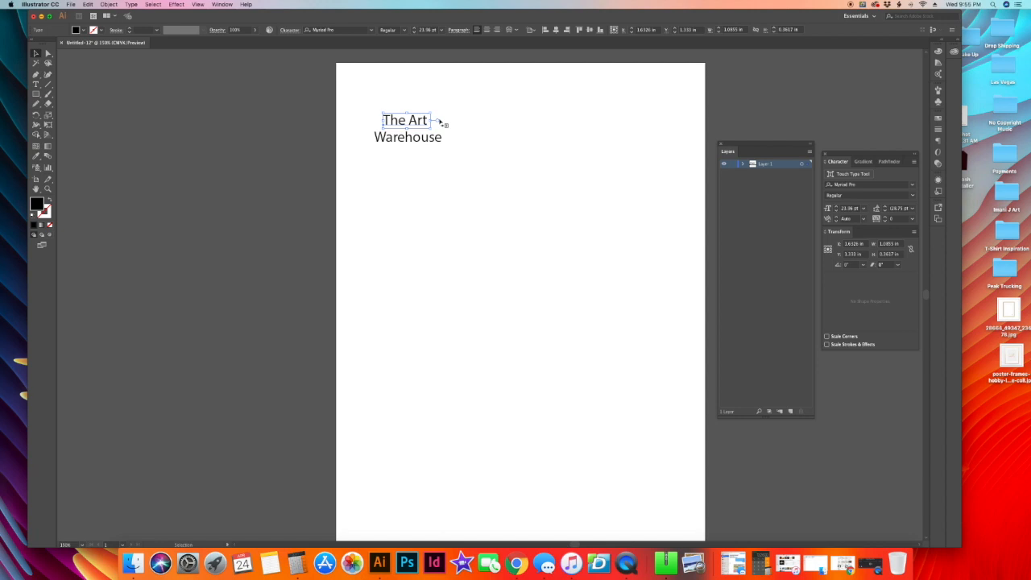
{"action": "left_click", "coordinate": [855, 184]}
{"action": "left_click", "coordinate": [911, 185]}
{"action": "scroll", "coordinate": [887, 252], "scroll_direction": "down", "scroll_amount": 15}
{"action": "scroll", "coordinate": [886, 252], "scroll_direction": "down", "scroll_amount": 15}
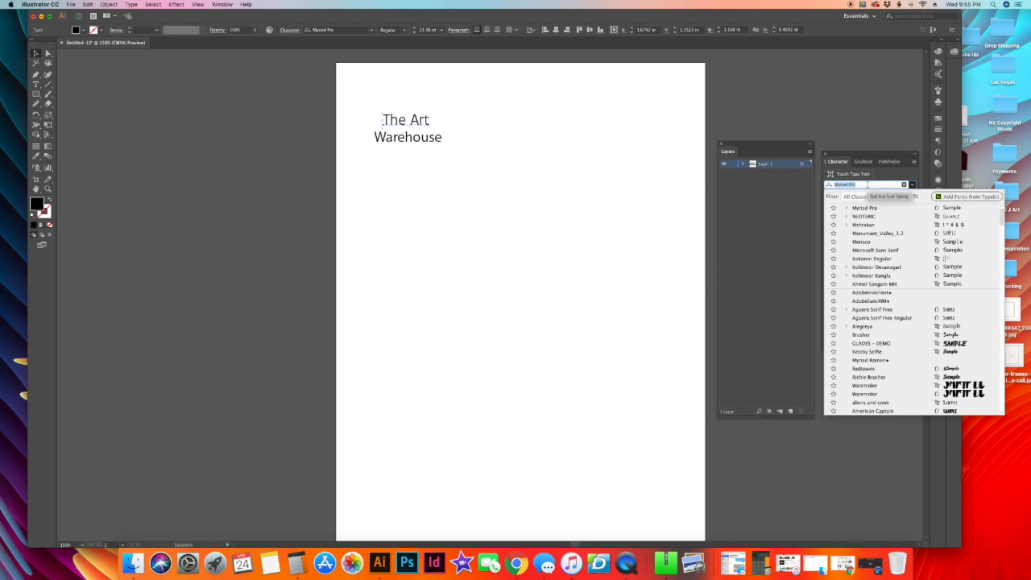
{"action": "left_click", "coordinate": [866, 139]}
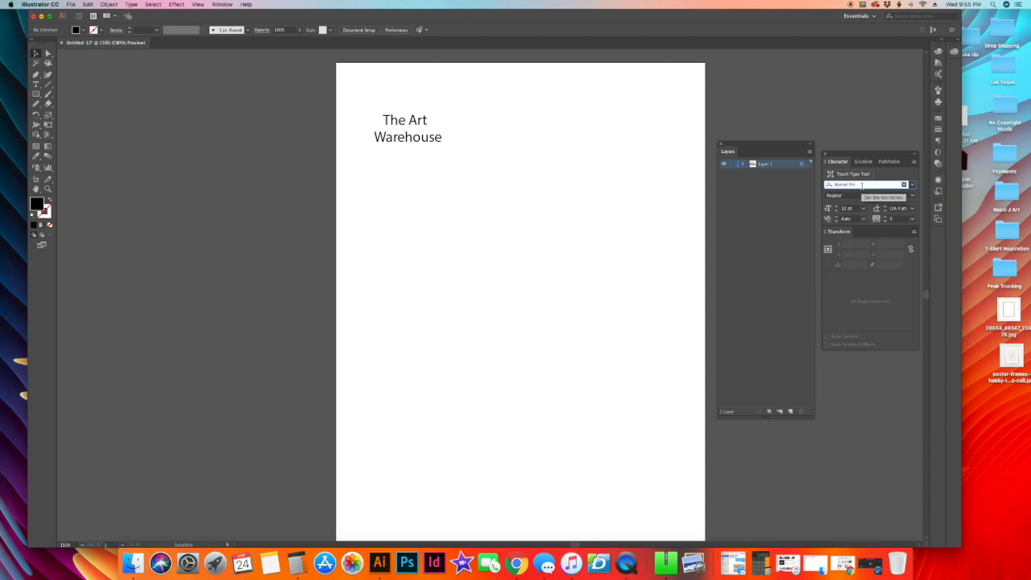
{"action": "left_click", "coordinate": [393, 123]}
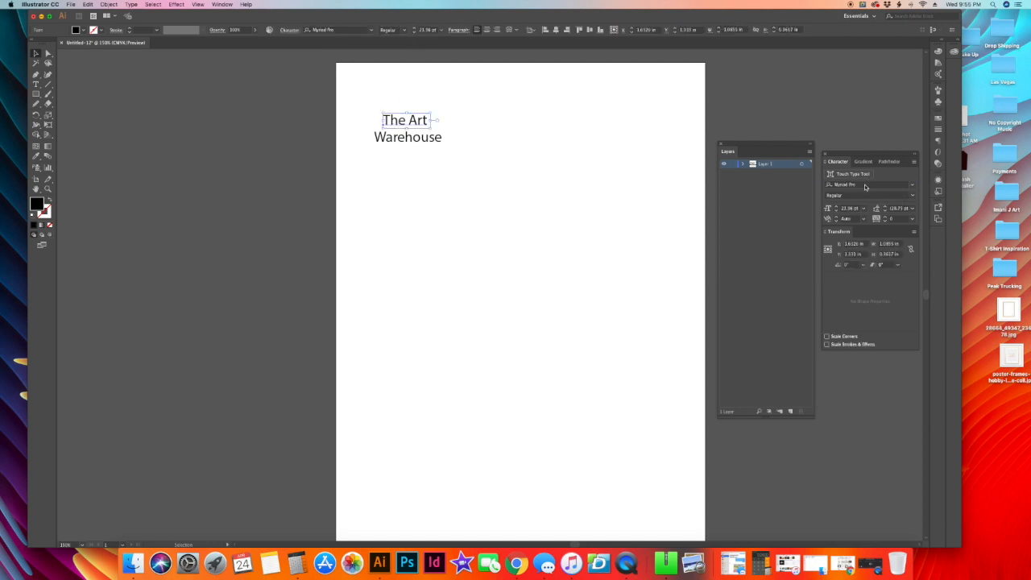
{"action": "left_click", "coordinate": [865, 185]}
{"action": "key", "text": "Down"}
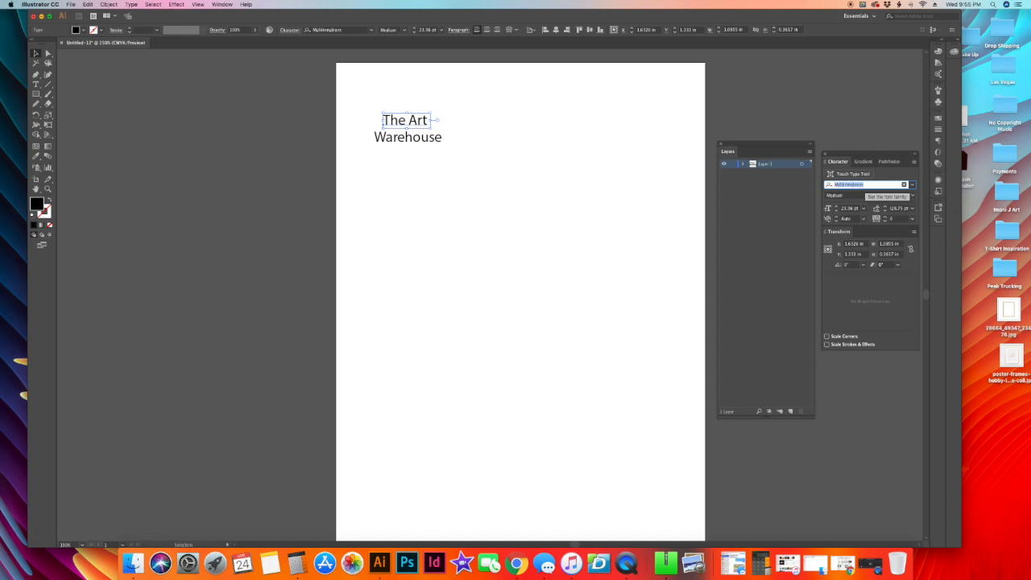
{"action": "key", "text": "Down"}
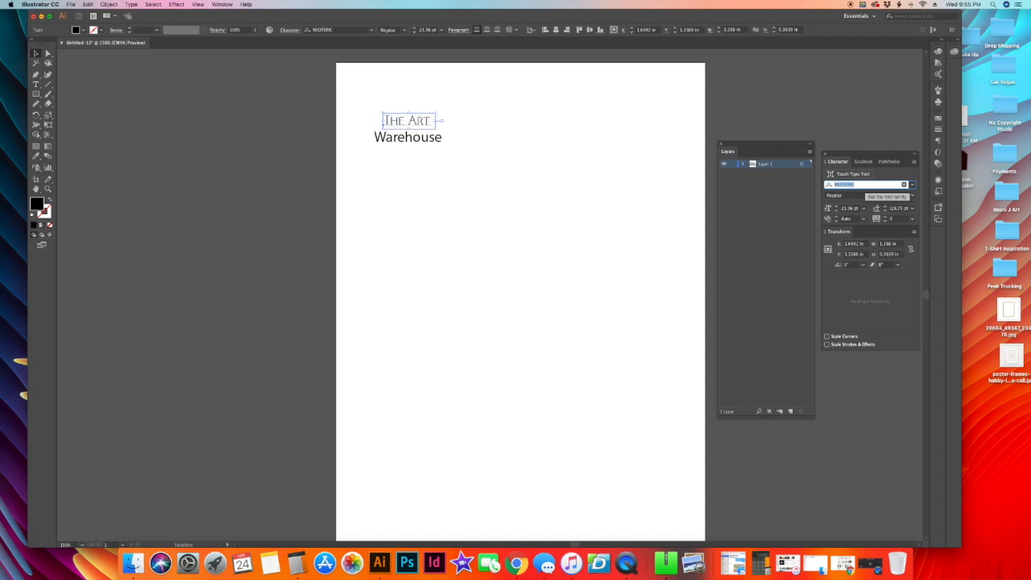
Scale the 'The Art' and 'Warehouse' lines up together to about 47 pt
{"action": "left_click", "coordinate": [35, 55]}
{"action": "left_click_drag", "start_coordinate": [381, 108], "coordinate": [507, 207]}
{"action": "left_click", "coordinate": [472, 136]}
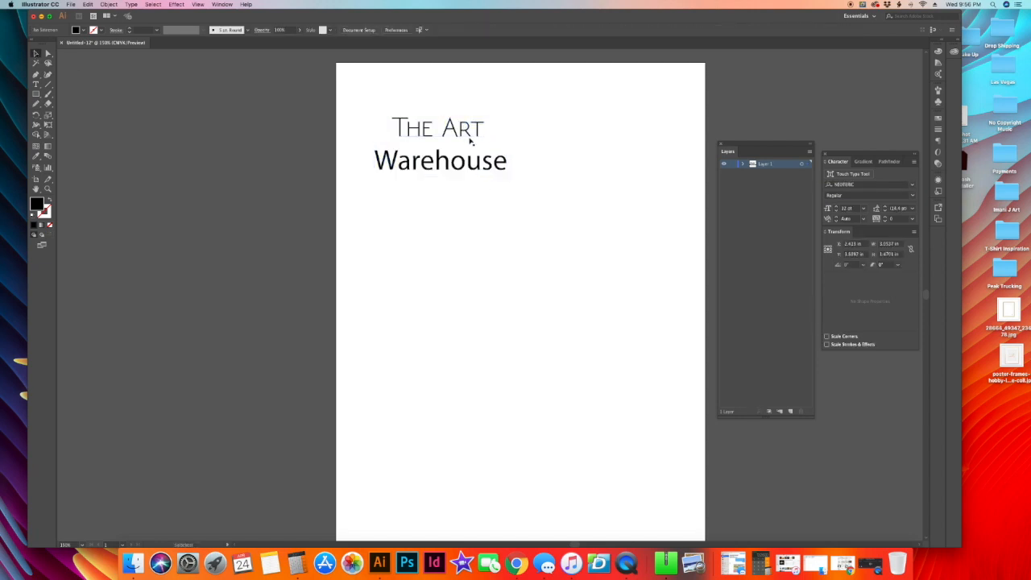
Change the font of 'The Art' to the script face Painter PERSONAL USE ONLY
{"action": "left_click", "coordinate": [442, 130]}
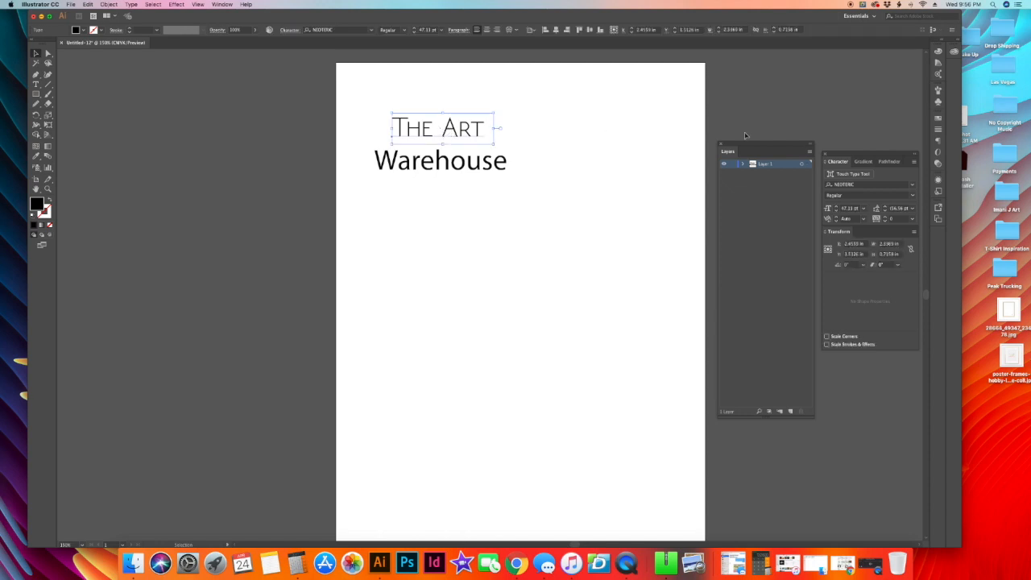
{"action": "left_click", "coordinate": [855, 187]}
{"action": "key", "text": "Down"}
{"action": "key", "text": "Down"}
{"action": "key", "text": "Down"}
{"action": "key", "text": "Down"}
{"action": "key", "text": "Down"}
{"action": "key", "text": "Down"}
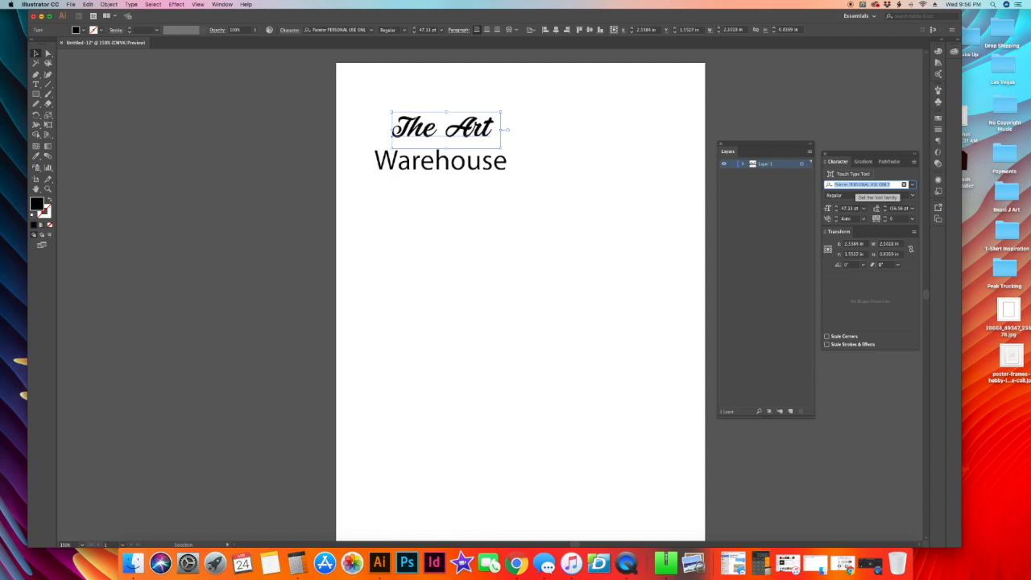
{"action": "left_click", "coordinate": [613, 167]}
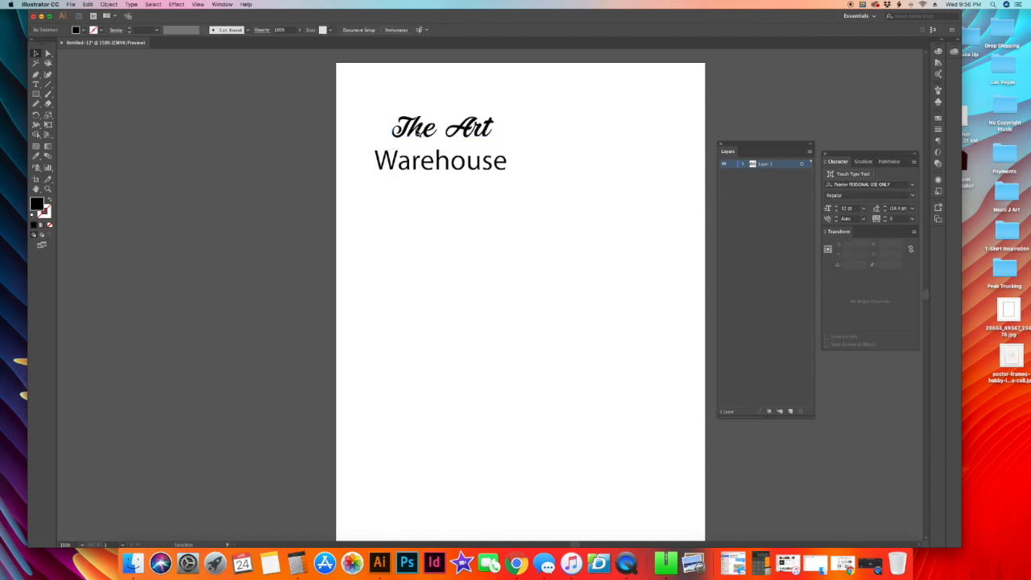
Copy both text lines and move the originals closer to the page's upper-left corner
{"action": "left_click", "coordinate": [429, 169]}
{"action": "left_click", "coordinate": [429, 138]}
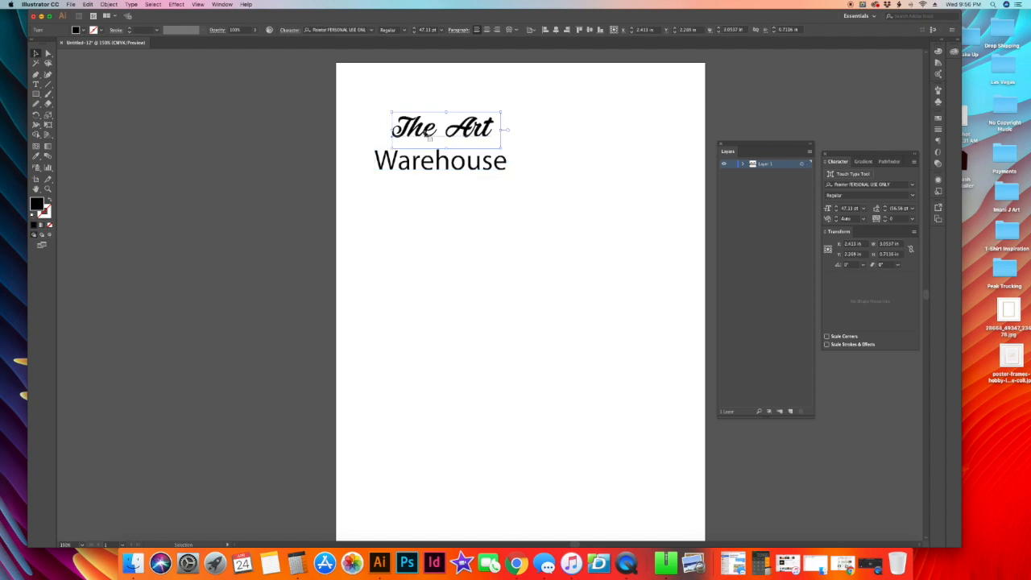
{"action": "left_click", "coordinate": [524, 132]}
{"action": "left_click", "coordinate": [424, 132]}
{"action": "left_click_drag", "start_coordinate": [391, 108], "coordinate": [476, 179]}
{"action": "key", "text": "super+z"}
{"action": "left_click", "coordinate": [432, 99]}
{"action": "left_click_drag", "start_coordinate": [432, 98], "coordinate": [445, 141]}
Paste a duplicate of the two-line text and place it below the first version
{"action": "left_click", "coordinate": [474, 207]}
{"action": "key", "text": "super+v"}
{"action": "left_click_drag", "start_coordinate": [489, 280], "coordinate": [448, 185]}
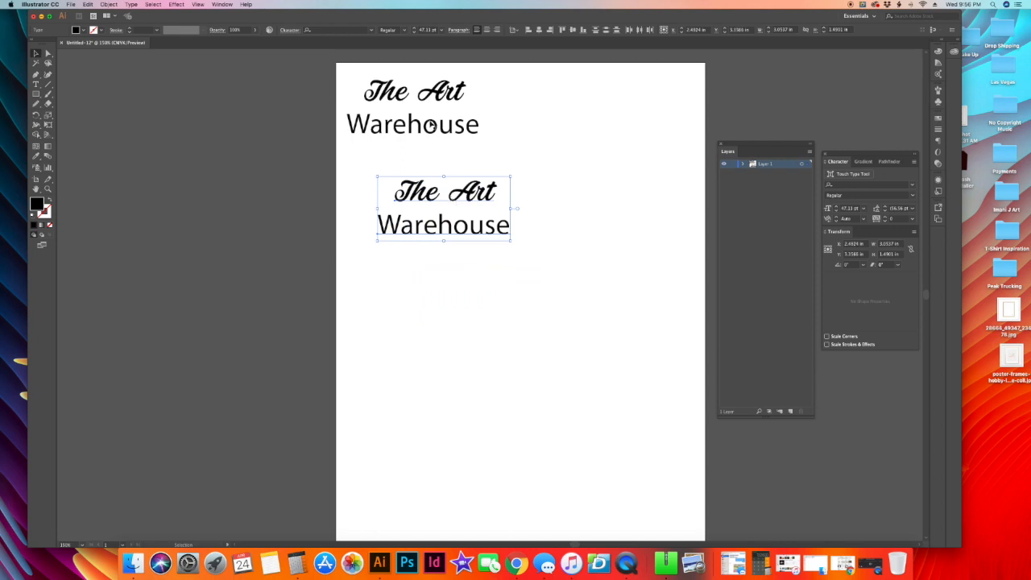
{"action": "left_click", "coordinate": [573, 156]}
Try successive fonts on the second version's 'The Art' line and settle on SignPainter in the HouseScript style
{"action": "left_click", "coordinate": [485, 192]}
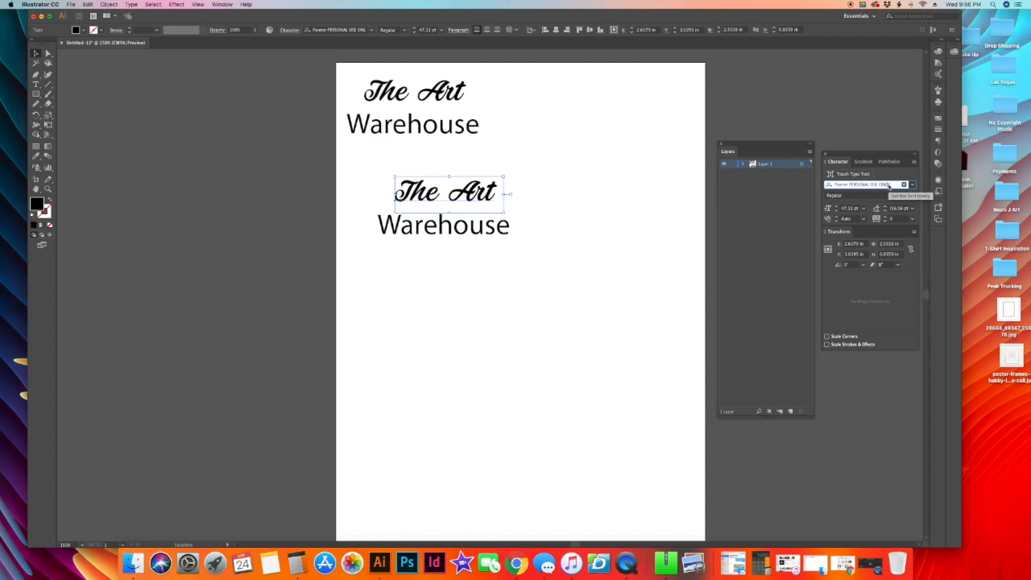
{"action": "key", "text": "Down"}
{"action": "key", "text": "Down"}
{"action": "key", "text": "Down"}
{"action": "key", "text": "Down"}
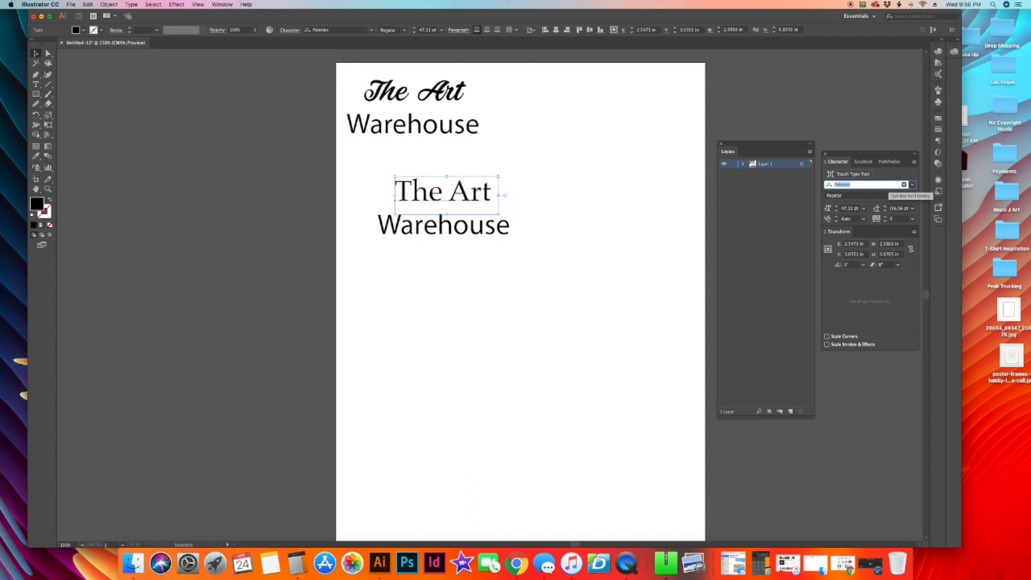
{"action": "key", "text": "Down"}
{"action": "key", "text": "Down"}
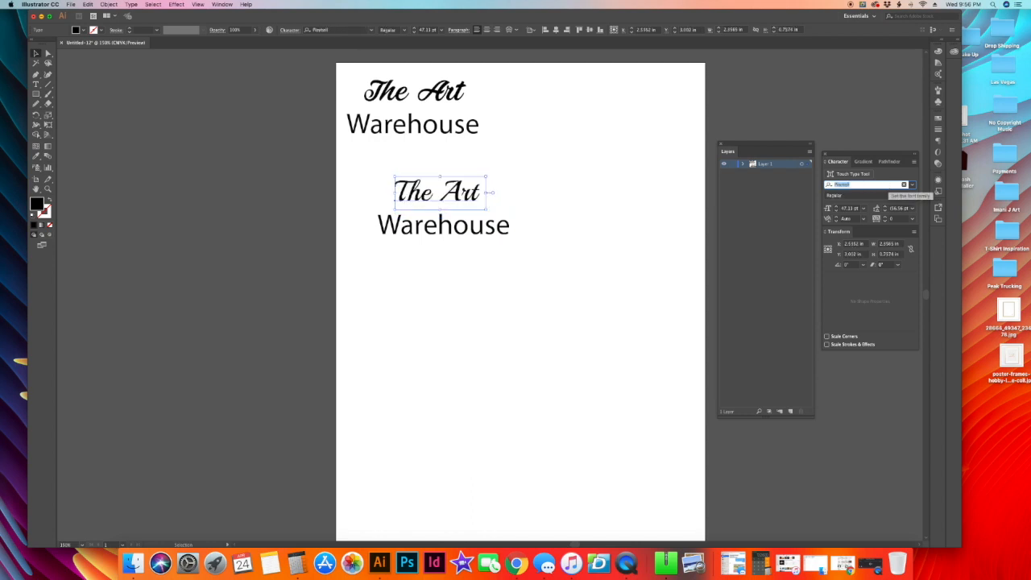
{"action": "key", "text": "Up"}
{"action": "key", "text": "Down"}
{"action": "key", "text": "Down"}
{"action": "key", "text": "Down"}
{"action": "key", "text": "Down"}
{"action": "key", "text": "Down"}
{"action": "key", "text": "Down"}
{"action": "key", "text": "Down"}
{"action": "key", "text": "Down"}
{"action": "key", "text": "Down"}
{"action": "key", "text": "Down"}
{"action": "key", "text": "Down"}
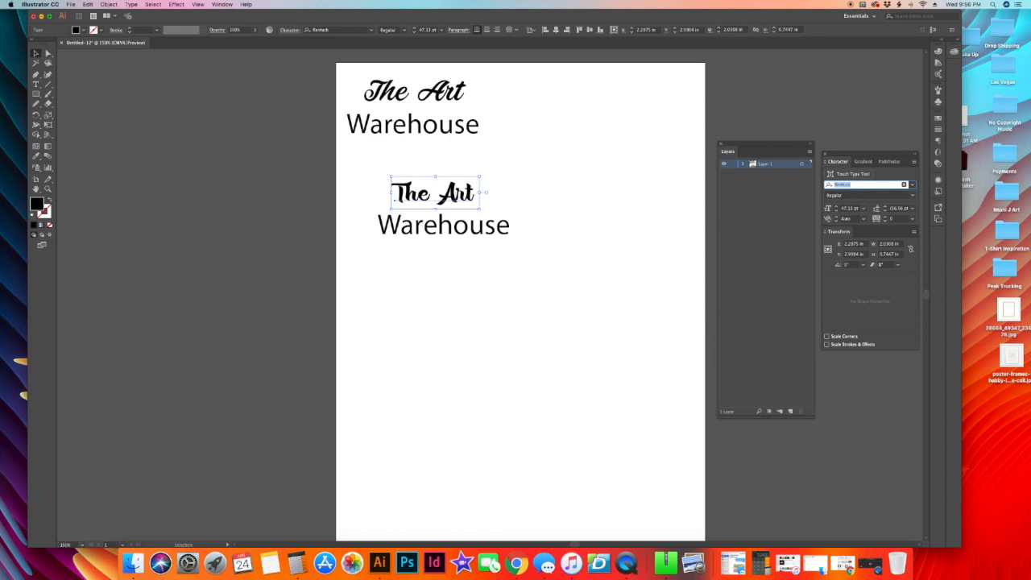
{"action": "key", "text": "Down"}
{"action": "key", "text": "Down"}
{"action": "key", "text": "Up"}
{"action": "key", "text": "Up"}
{"action": "key", "text": "Down"}
{"action": "key", "text": "Down"}
{"action": "key", "text": "Down"}
{"action": "key", "text": "Down"}
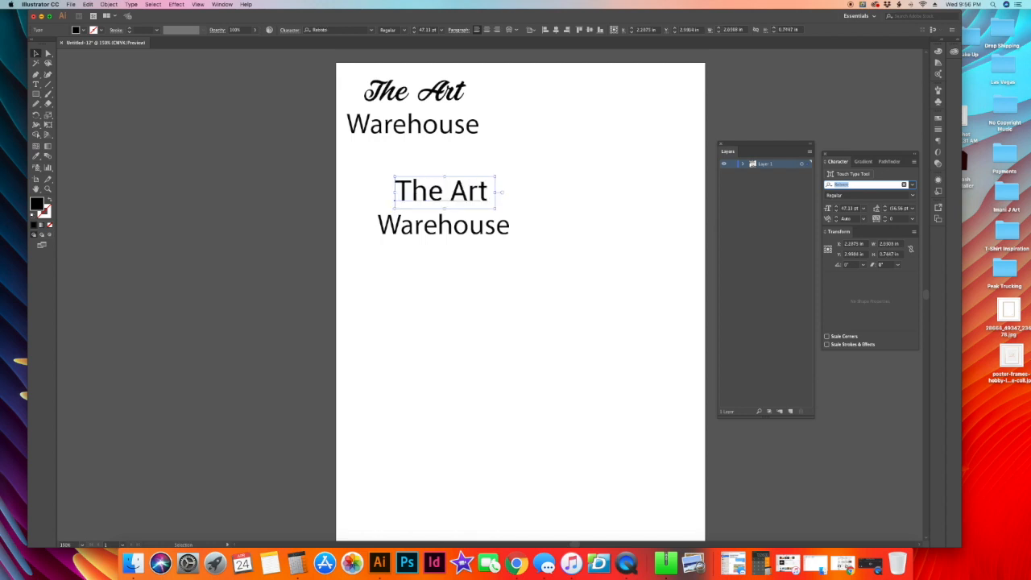
{"action": "key", "text": "Down"}
{"action": "key", "text": "Down"}
{"action": "key", "text": "Down"}
{"action": "key", "text": "Down"}
{"action": "key", "text": "Down"}
{"action": "key", "text": "Down"}
{"action": "key", "text": "Down"}
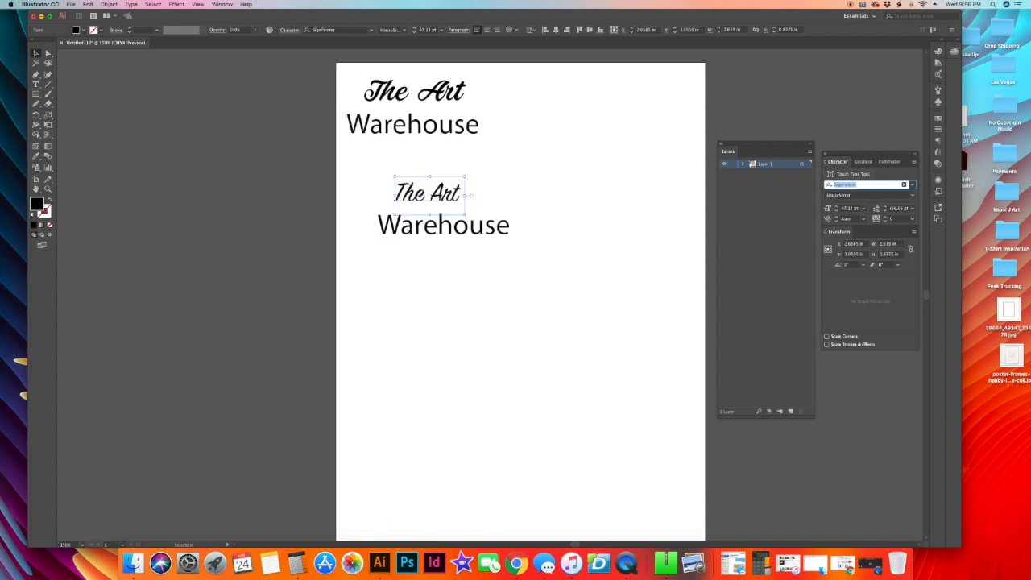
Duplicate the second version's two text lines and place the copy directly below as a third version
{"action": "left_click", "coordinate": [596, 182]}
{"action": "left_click", "coordinate": [440, 186]}
{"action": "left_click_drag", "start_coordinate": [416, 169], "coordinate": [512, 317]}
{"action": "left_click_drag", "start_coordinate": [488, 282], "coordinate": [450, 285]}
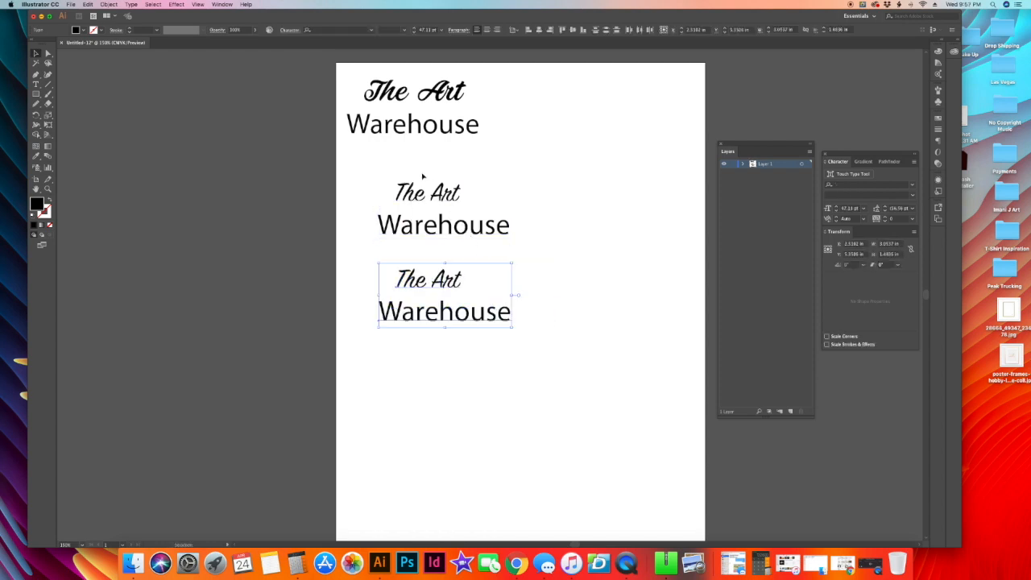
Move the second version up close beneath the first, and bring the third version up below it
{"action": "left_click_drag", "start_coordinate": [470, 238], "coordinate": [447, 204]}
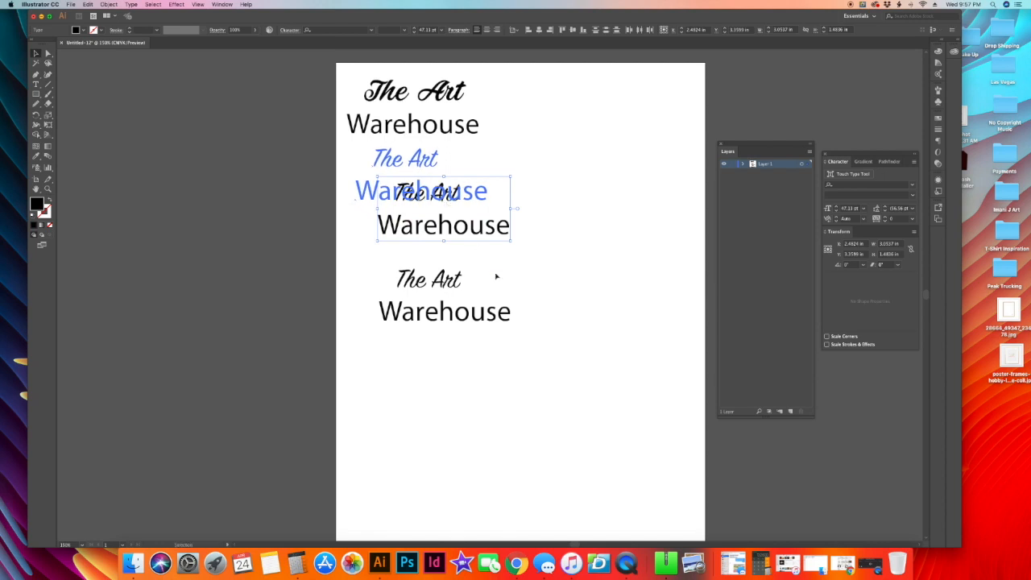
{"action": "left_click", "coordinate": [454, 352]}
{"action": "left_click_drag", "start_coordinate": [422, 260], "coordinate": [451, 284]}
{"action": "left_click", "coordinate": [463, 251]}
Change the font of the third version's 'The Art' line to Smoothie Shoppe
{"action": "left_click", "coordinate": [441, 247]}
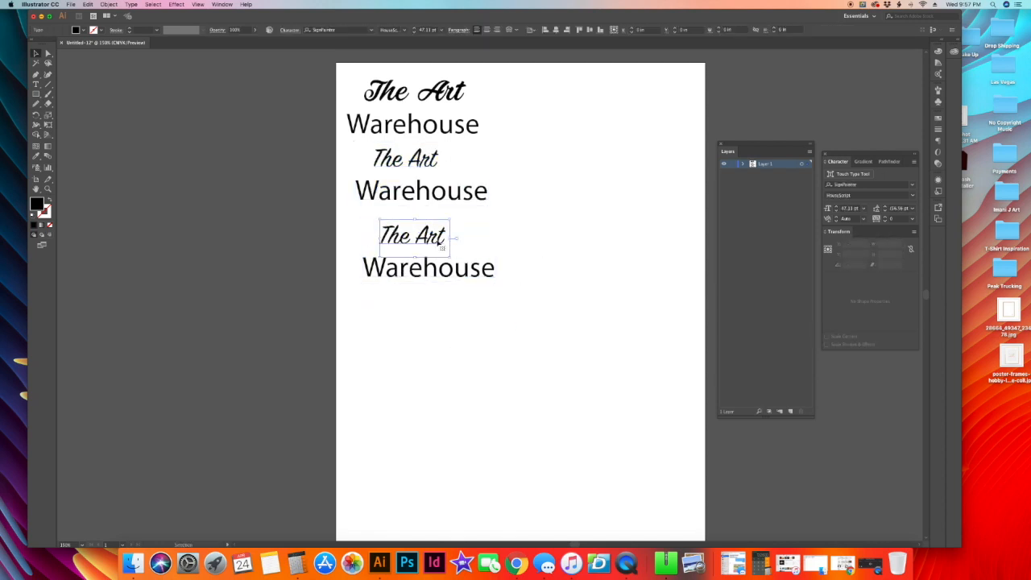
{"action": "left_click", "coordinate": [858, 185]}
{"action": "key", "text": "Down"}
{"action": "key", "text": "Down"}
{"action": "key", "text": "Down"}
{"action": "key", "text": "Down"}
{"action": "key", "text": "Down"}
{"action": "key", "text": "Down"}
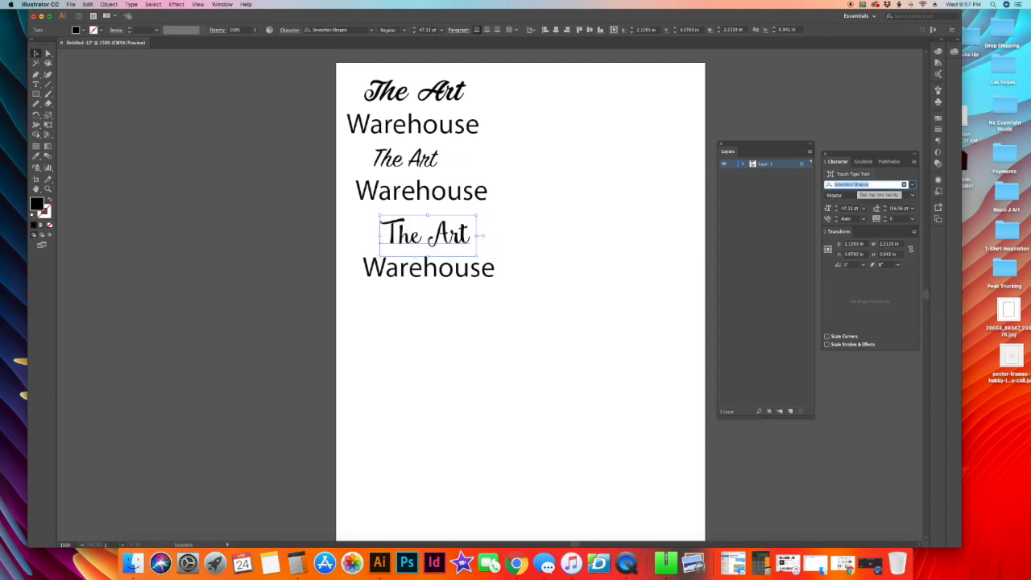
{"action": "left_click", "coordinate": [544, 230]}
{"action": "left_click", "coordinate": [418, 240]}
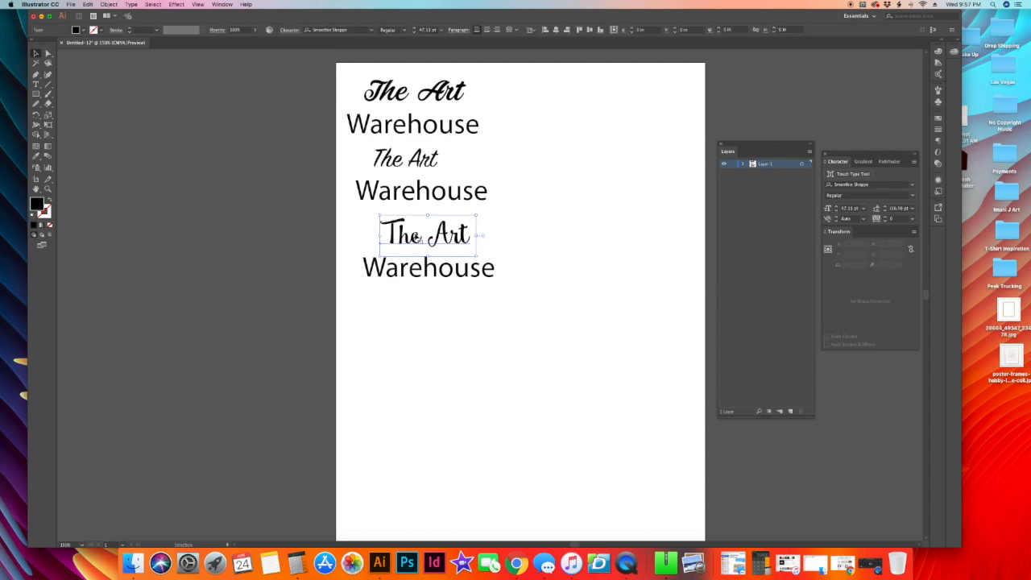
{"action": "left_click", "coordinate": [363, 230]}
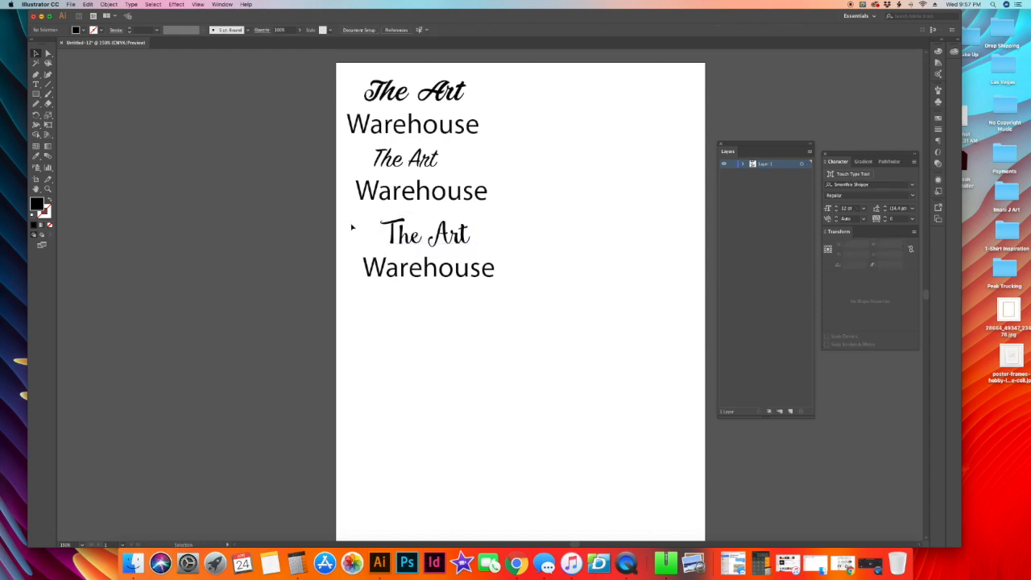
Paste a duplicate of the third version beside the first version, in the upper-right area of the page
{"action": "left_click_drag", "start_coordinate": [342, 225], "coordinate": [584, 118]}
{"action": "key", "text": "super+c"}
{"action": "key", "text": "super+v"}
{"action": "left_click", "coordinate": [558, 216]}
Try the fonts following Smoothie Shoppe on the duplicate's 'The Art' line, including Sophisticated Slims
{"action": "left_click", "coordinate": [579, 111]}
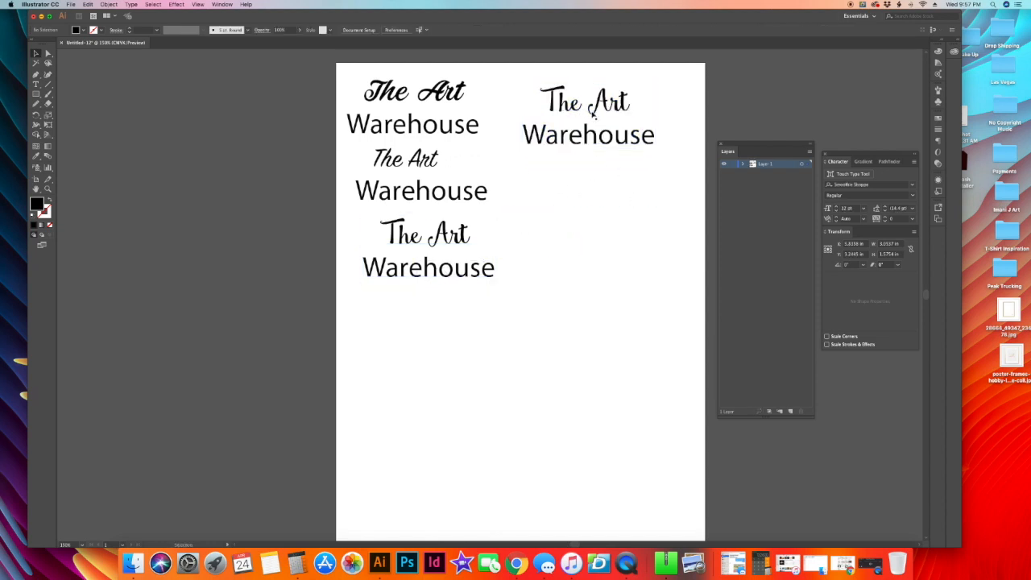
{"action": "left_click", "coordinate": [898, 185]}
{"action": "key", "text": "Down"}
{"action": "key", "text": "Down"}
{"action": "key", "text": "Down"}
{"action": "key", "text": "Down"}
{"action": "key", "text": "Down"}
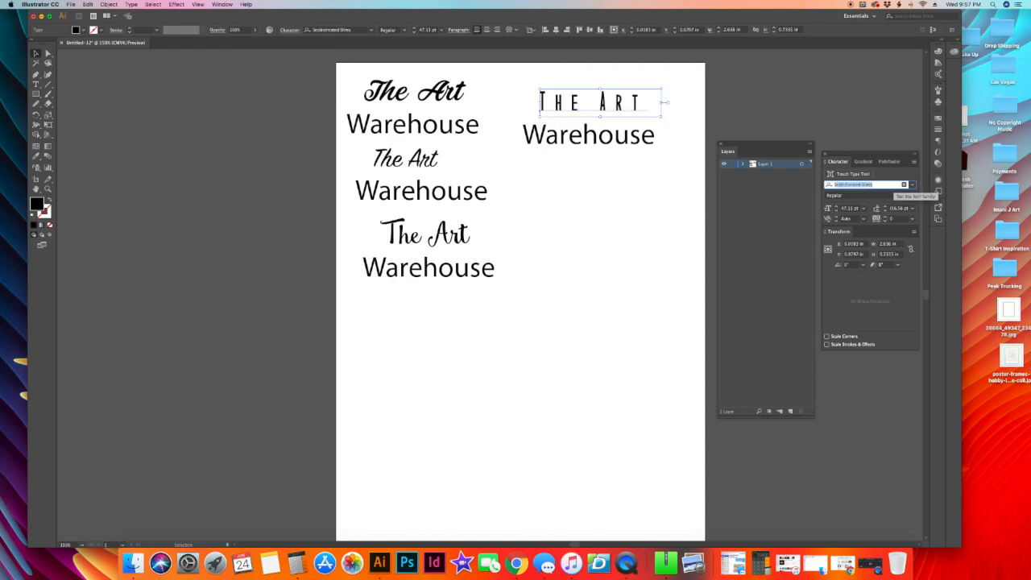
{"action": "key", "text": "Down"}
{"action": "key", "text": "Down"}
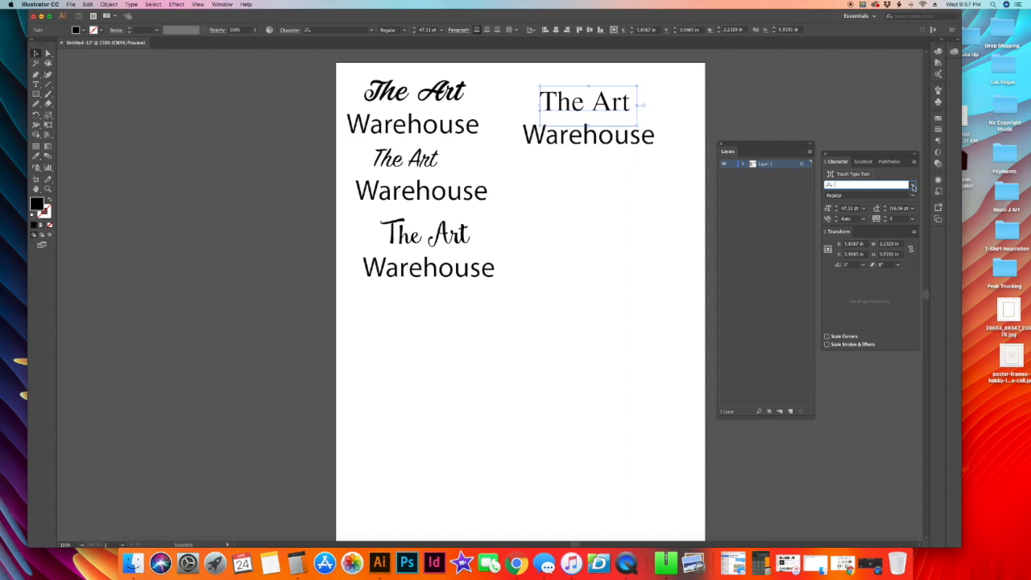
Browse the installed fonts and preview different typefaces on the duplicate's 'The Art' line
{"action": "left_click", "coordinate": [912, 185]}
{"action": "scroll", "coordinate": [890, 288], "scroll_direction": "down", "scroll_amount": 5}
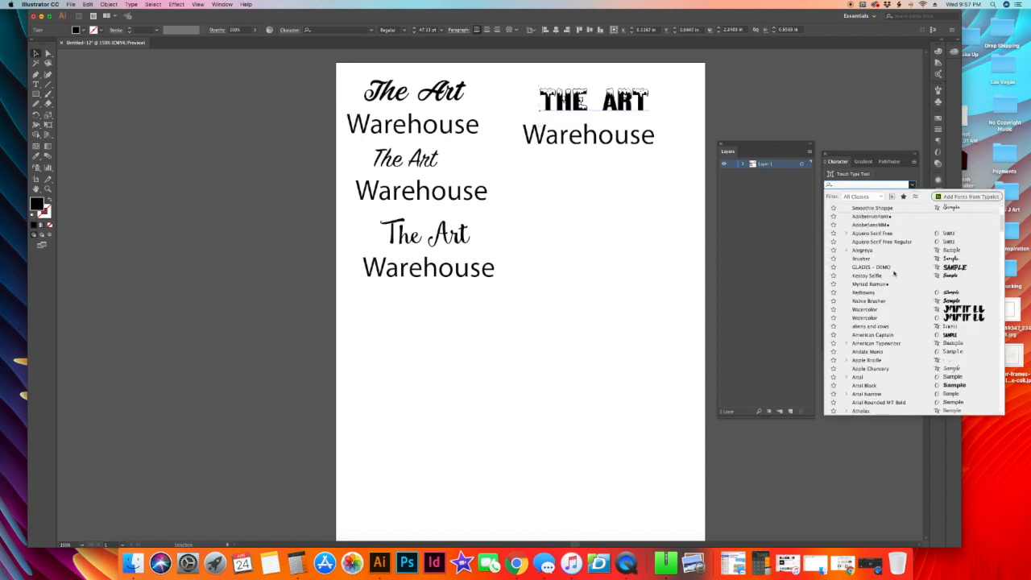
{"action": "scroll", "coordinate": [878, 292], "scroll_direction": "down", "scroll_amount": 10}
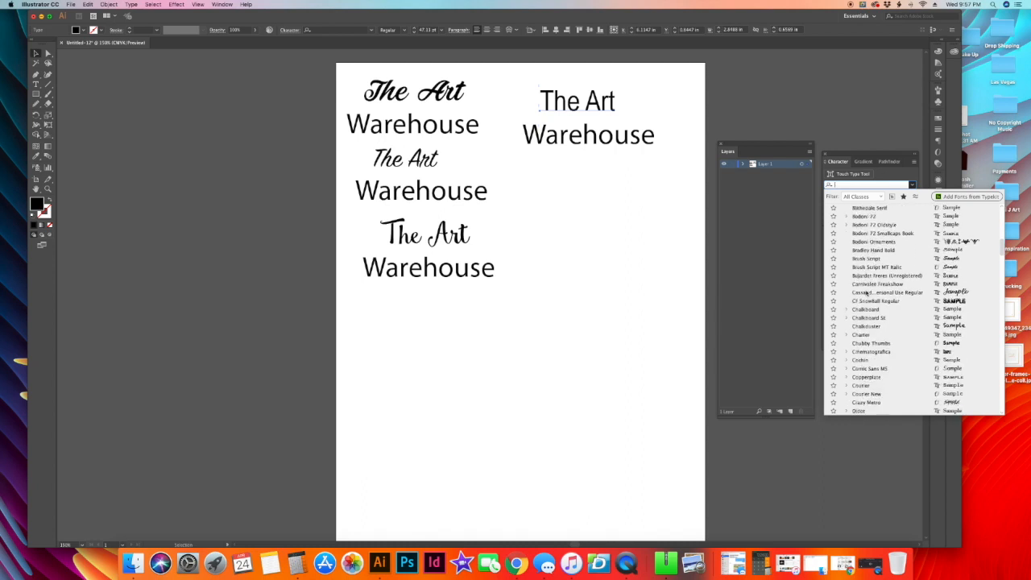
{"action": "scroll", "coordinate": [866, 292], "scroll_direction": "down", "scroll_amount": 8}
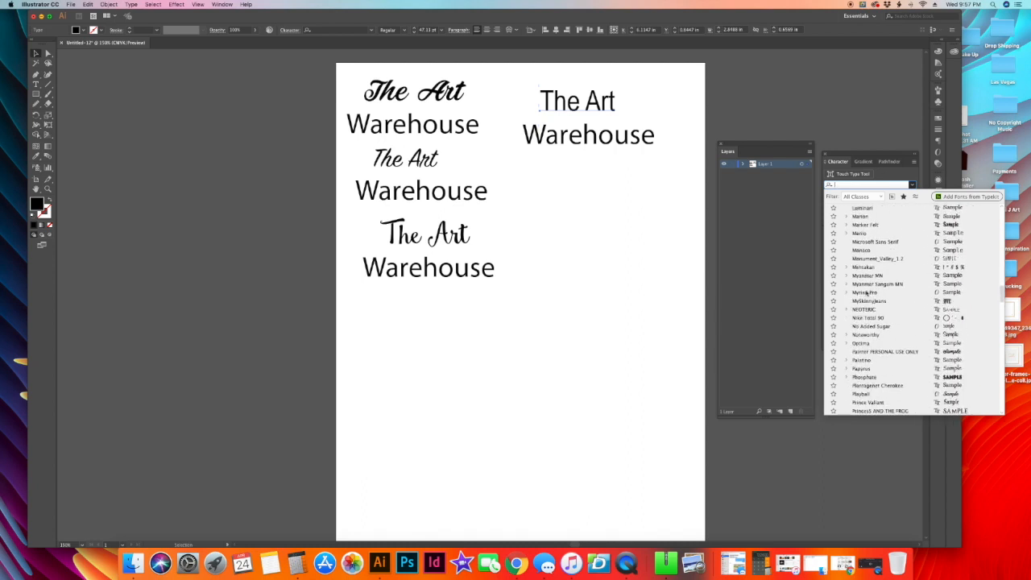
{"action": "scroll", "coordinate": [865, 292], "scroll_direction": "down", "scroll_amount": 3}
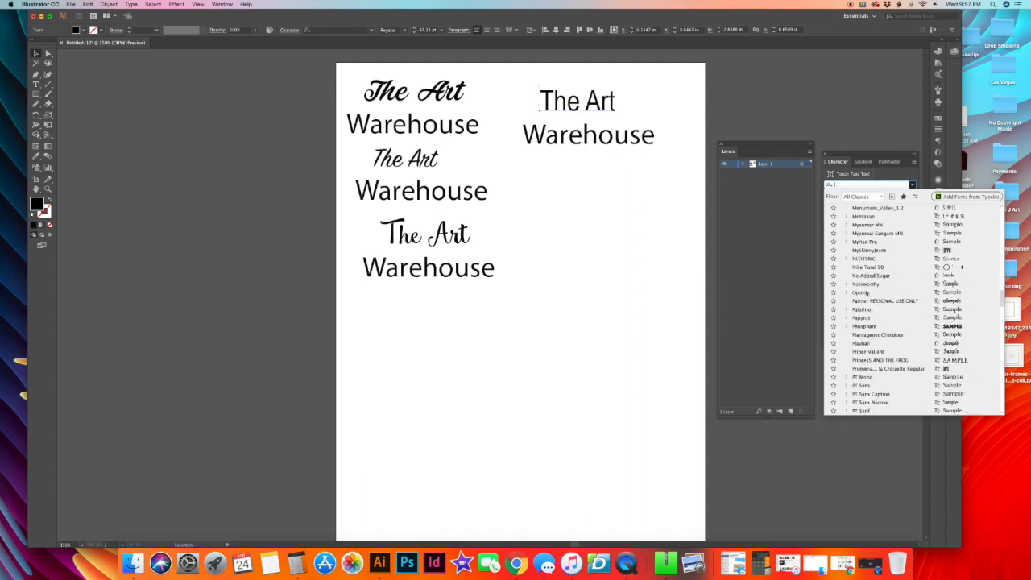
{"action": "scroll", "coordinate": [866, 293], "scroll_direction": "down", "scroll_amount": 20}
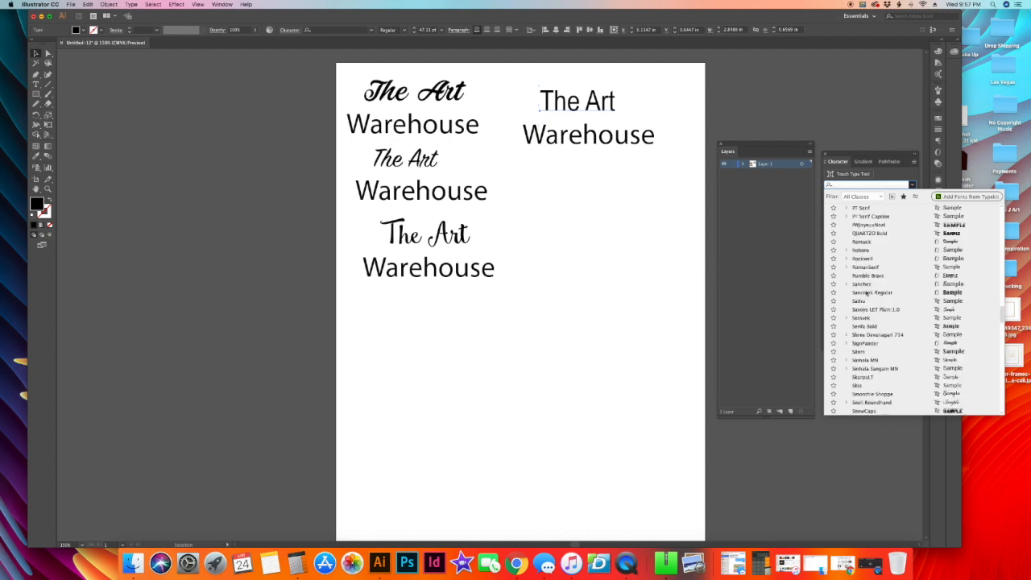
{"action": "scroll", "coordinate": [866, 293], "scroll_direction": "down", "scroll_amount": 4}
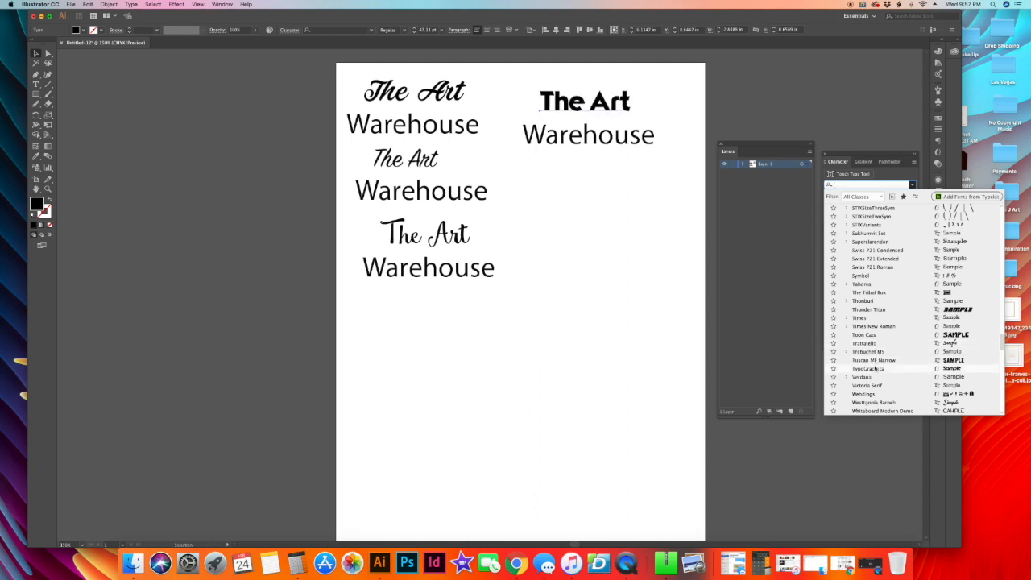
{"action": "scroll", "coordinate": [874, 370], "scroll_direction": "down", "scroll_amount": 3}
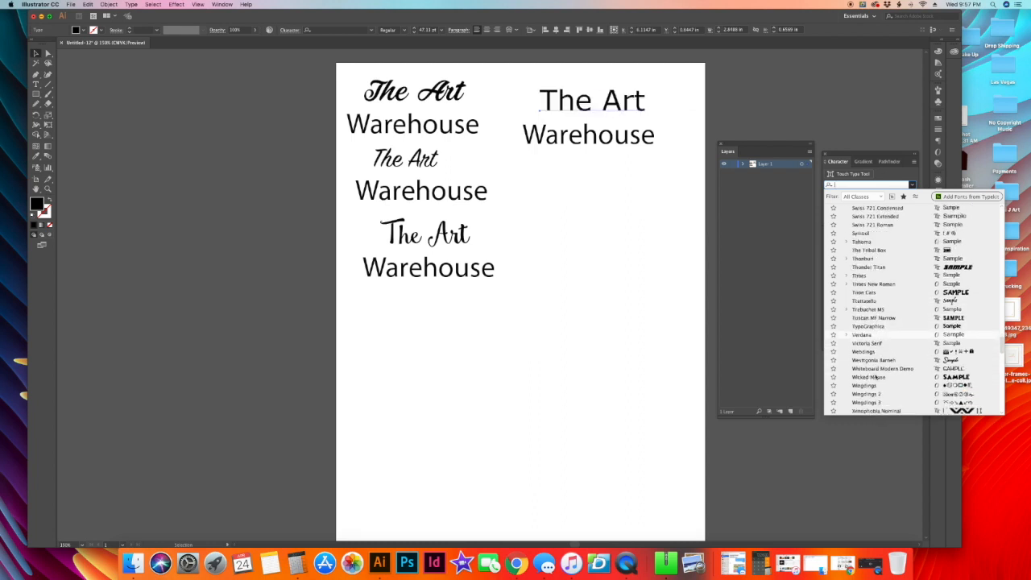
{"action": "scroll", "coordinate": [874, 387], "scroll_direction": "down", "scroll_amount": 3}
{"action": "scroll", "coordinate": [873, 393], "scroll_direction": "down", "scroll_amount": 1}
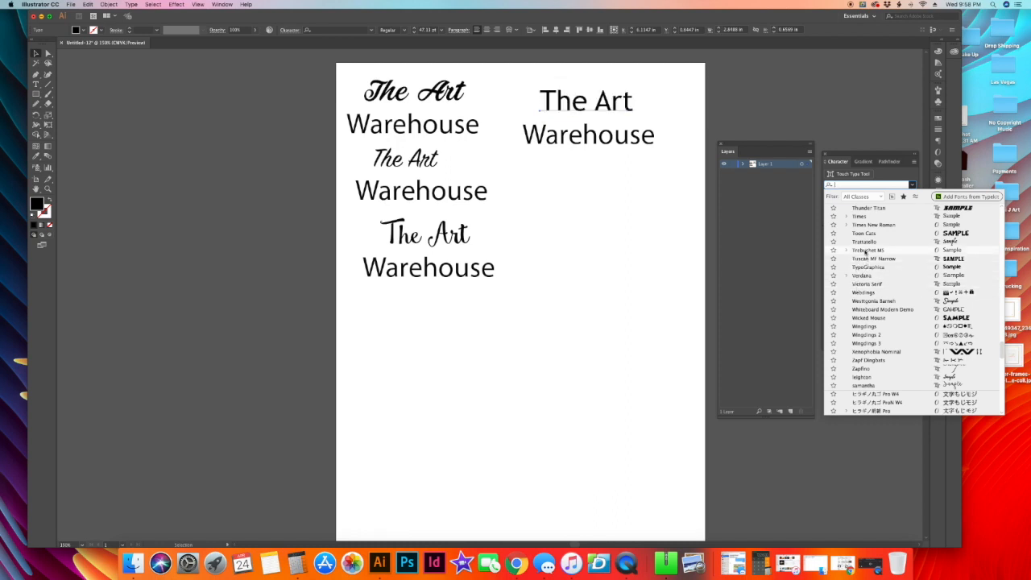
{"action": "scroll", "coordinate": [866, 229], "scroll_direction": "up", "scroll_amount": 5}
{"action": "scroll", "coordinate": [870, 232], "scroll_direction": "up", "scroll_amount": 2}
{"action": "scroll", "coordinate": [884, 241], "scroll_direction": "up", "scroll_amount": 8}
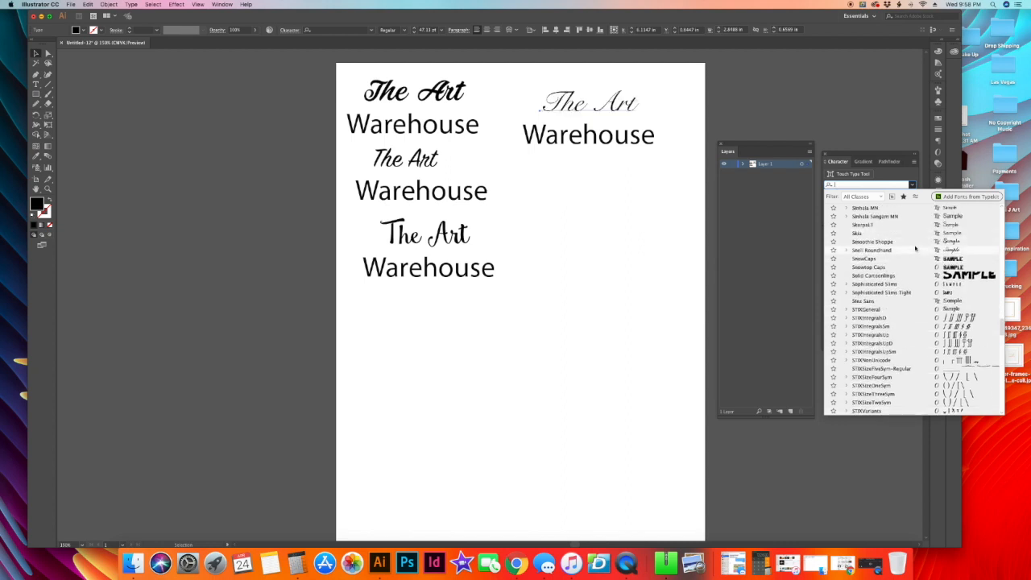
{"action": "scroll", "coordinate": [902, 240], "scroll_direction": "up", "scroll_amount": 3}
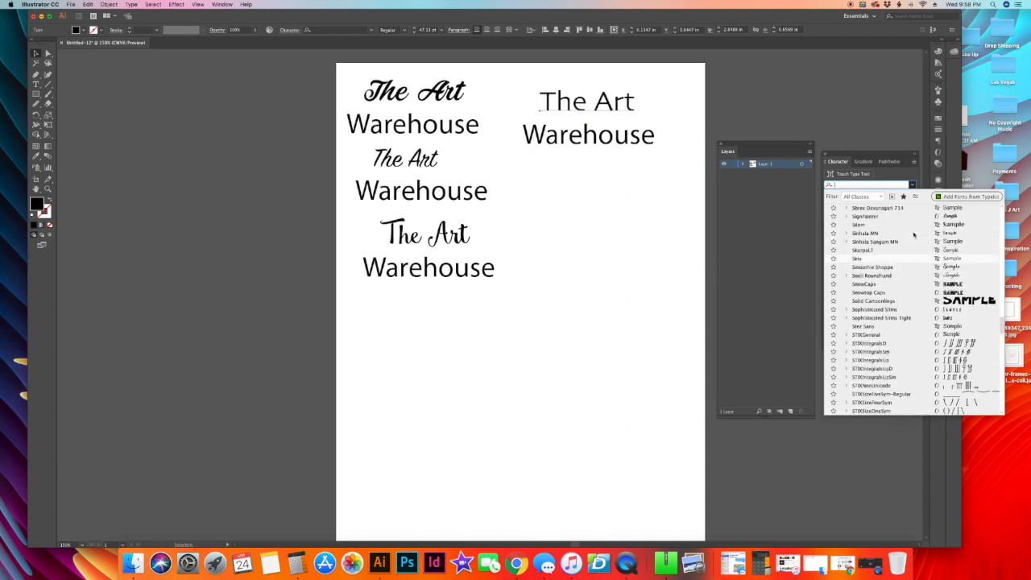
Close the font list without choosing a font and delete the duplicate beside the first version
{"action": "left_click", "coordinate": [582, 226]}
{"action": "left_click_drag", "start_coordinate": [574, 184], "coordinate": [586, 99]}
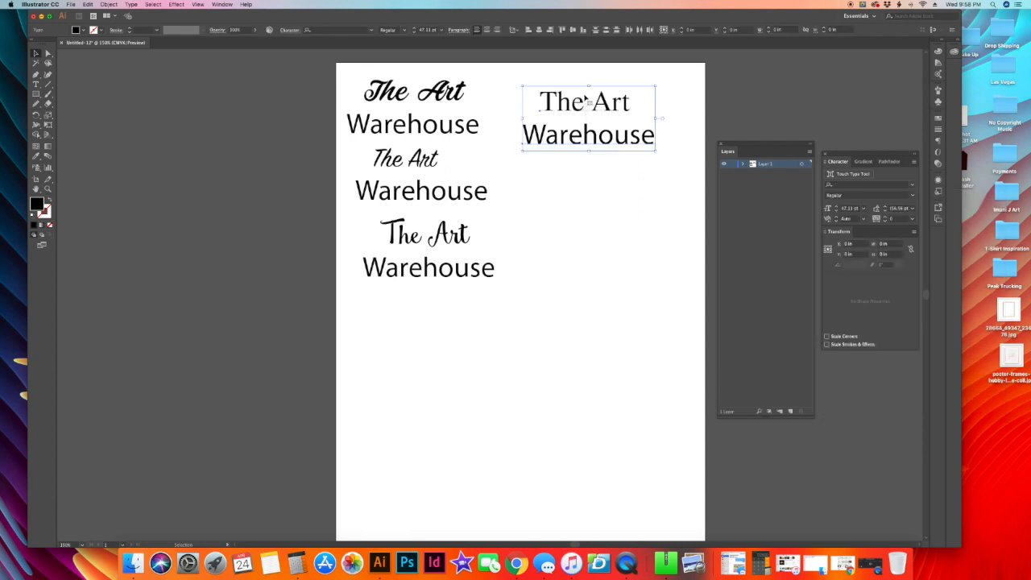
{"action": "key", "text": "Delete"}
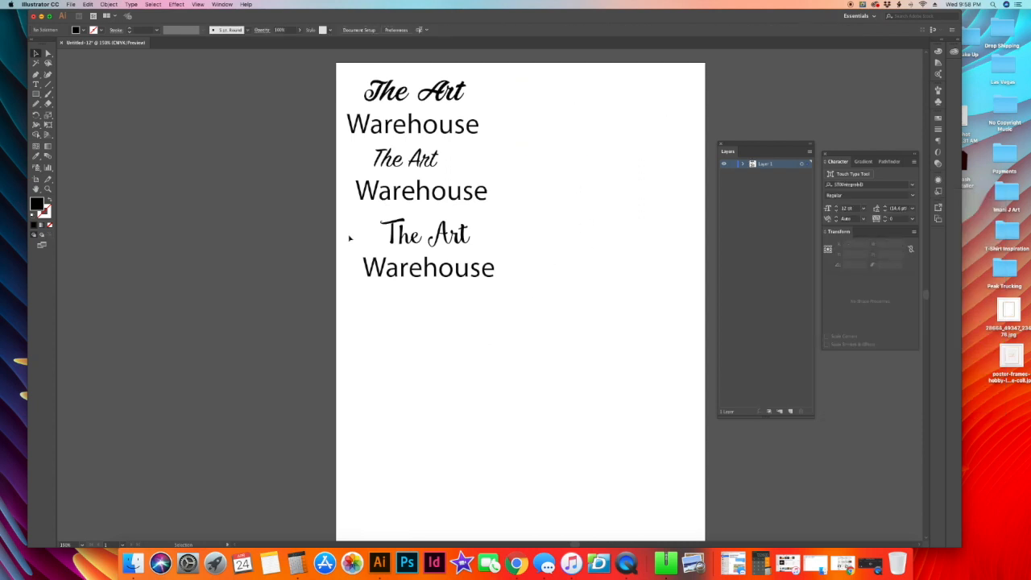
Move the third version's two text lines away from the column toward the middle of the page
{"action": "left_click_drag", "start_coordinate": [350, 233], "coordinate": [553, 274]}
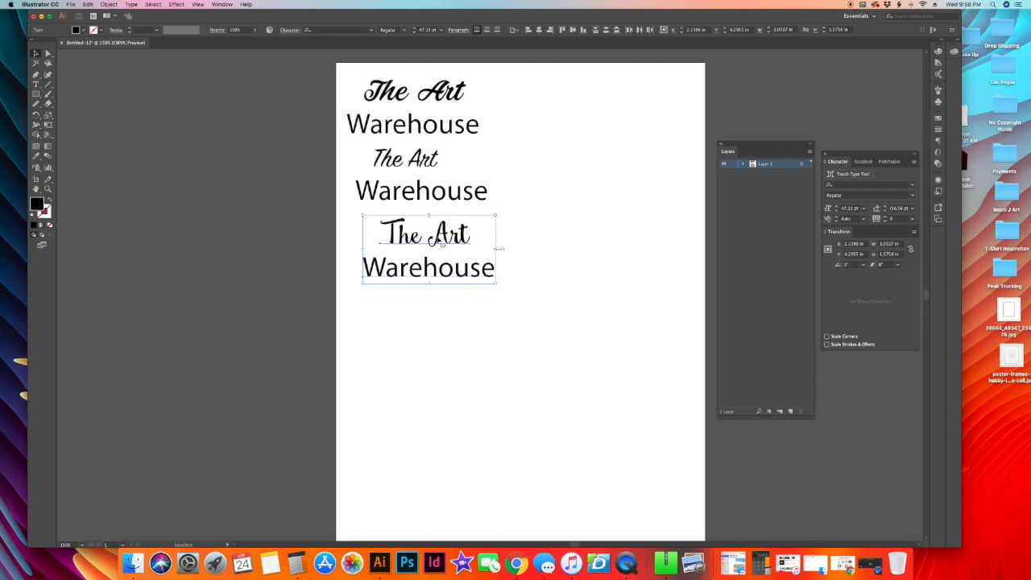
{"action": "left_click_drag", "start_coordinate": [440, 239], "coordinate": [509, 264]}
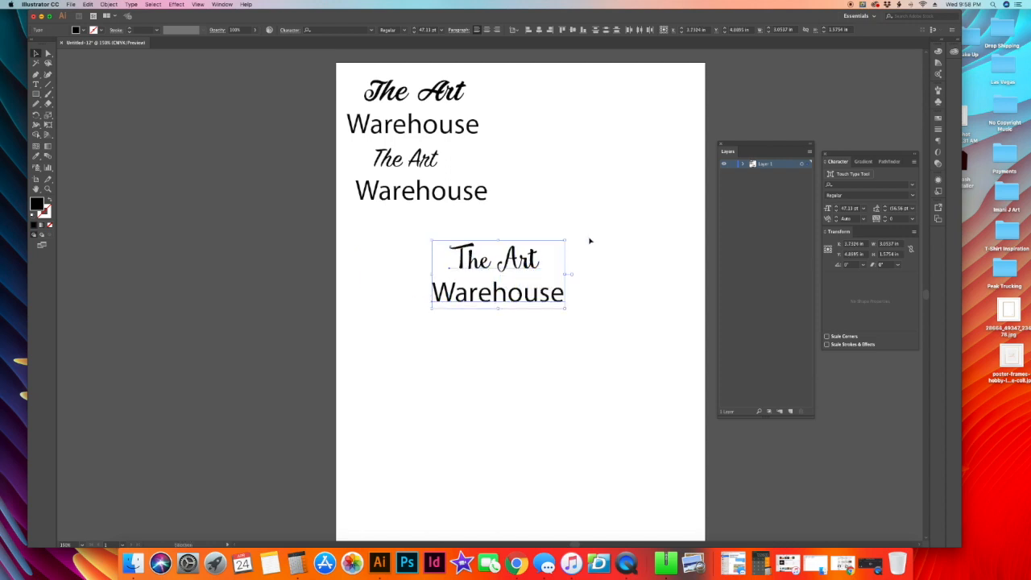
{"action": "left_click", "coordinate": [589, 238]}
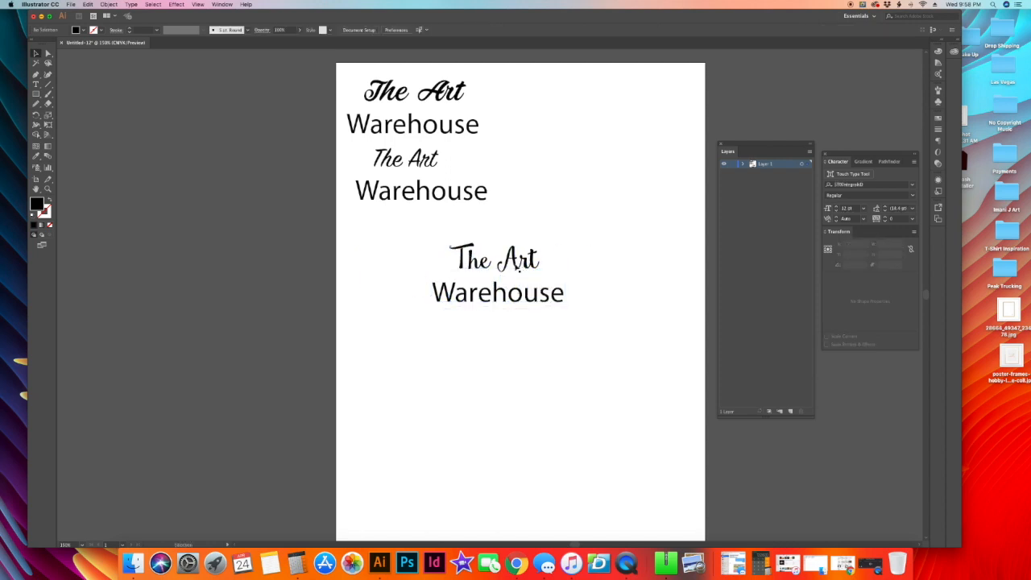
{"action": "left_click", "coordinate": [524, 265]}
{"action": "left_click", "coordinate": [493, 300]}
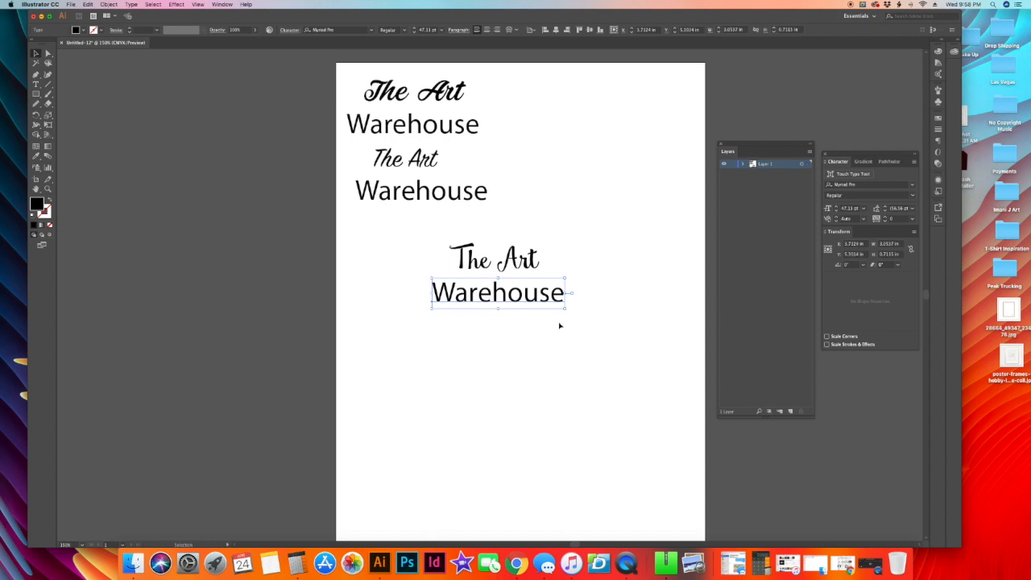
{"action": "left_click", "coordinate": [403, 249]}
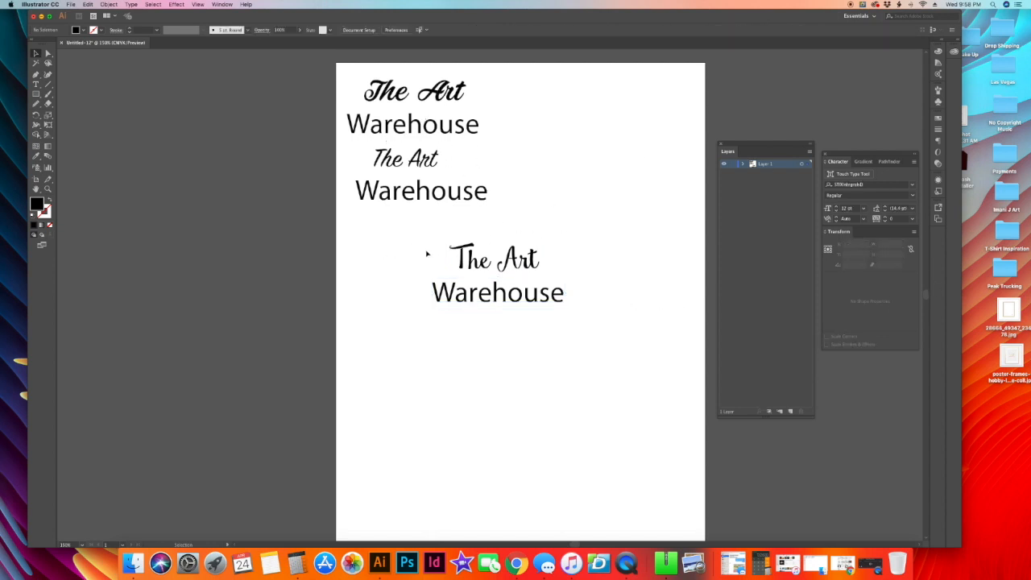
Move the third version's two lines back into the column directly beneath the second version
{"action": "left_click_drag", "start_coordinate": [429, 261], "coordinate": [593, 295]}
{"action": "left_click_drag", "start_coordinate": [504, 302], "coordinate": [435, 271]}
{"action": "left_click", "coordinate": [432, 305]}
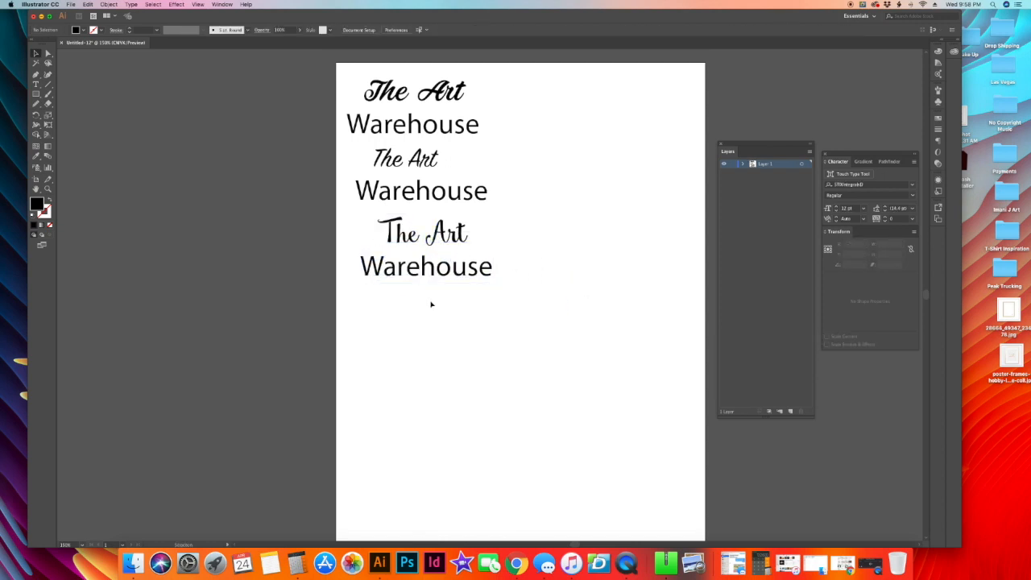
Copy the third version's two lines and place the pasted duplicate directly below as a fourth version
{"action": "left_click_drag", "start_coordinate": [382, 239], "coordinate": [423, 302]}
{"action": "key", "text": "super+c"}
{"action": "key", "text": "super+v"}
{"action": "left_click", "coordinate": [573, 298]}
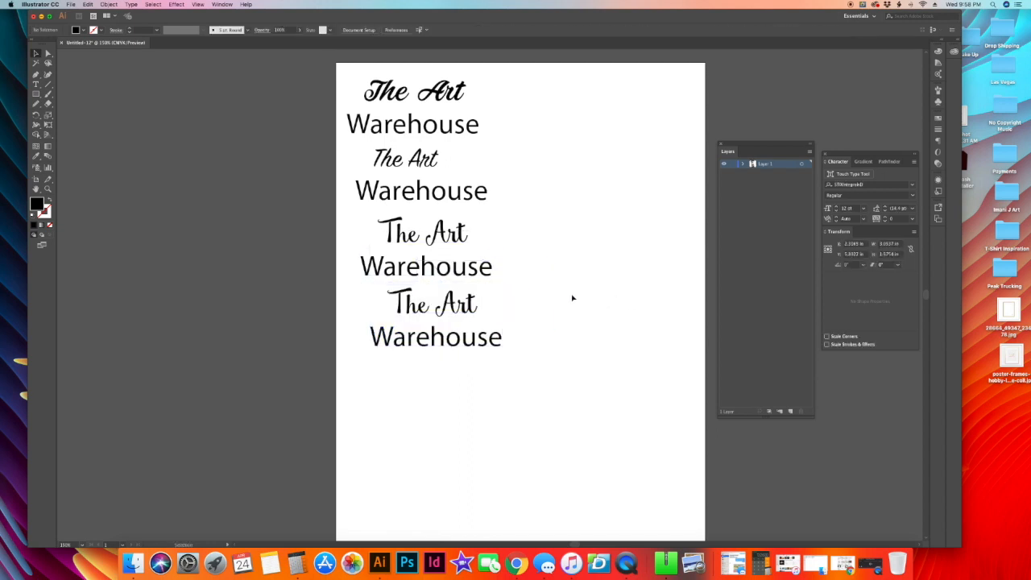
Change the fourth version's Warehouse line to the NEOTERIC font
{"action": "left_click", "coordinate": [427, 348]}
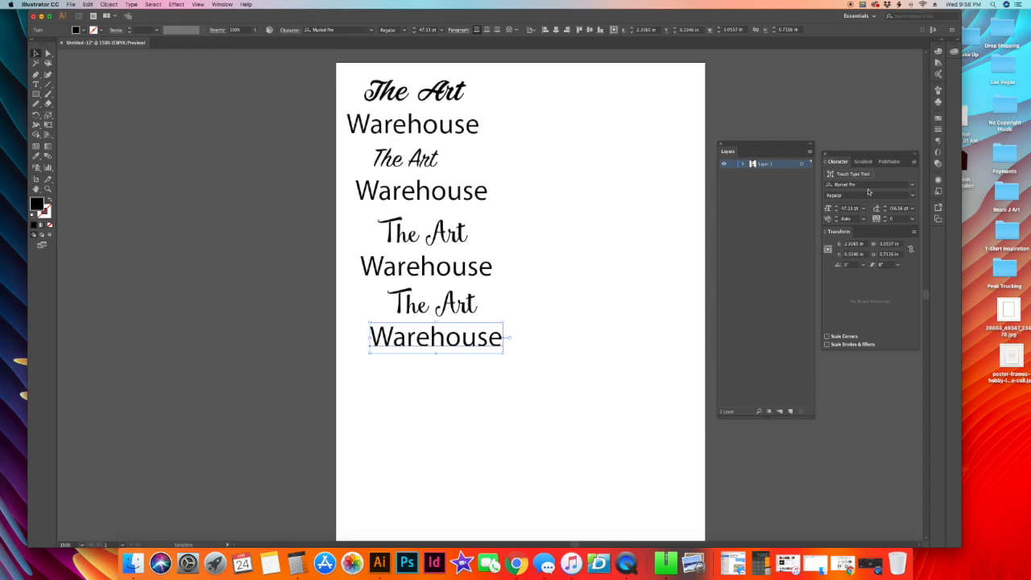
{"action": "left_click", "coordinate": [866, 186]}
{"action": "key", "text": "Down"}
{"action": "key", "text": "Down"}
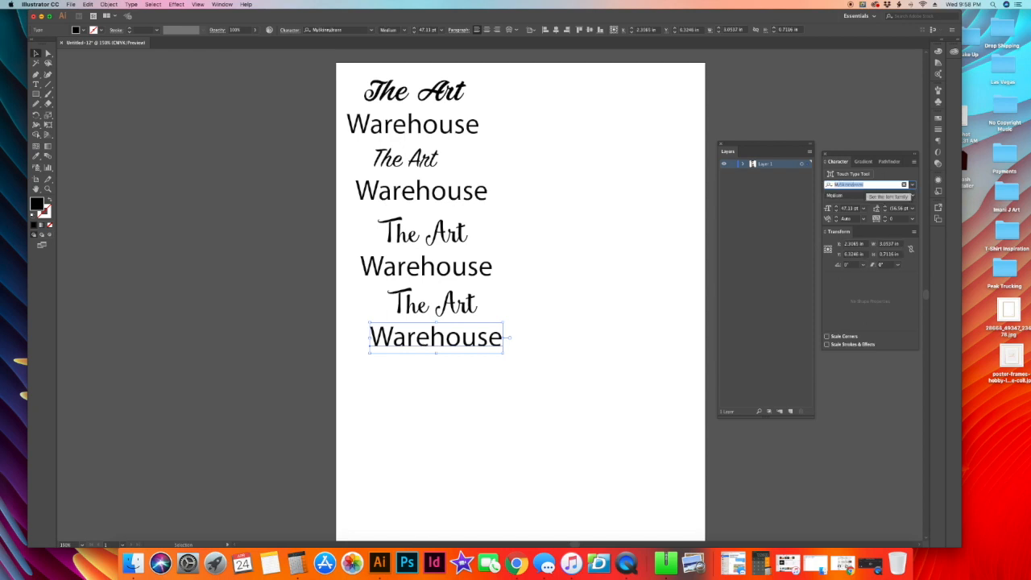
{"action": "key", "text": "Down"}
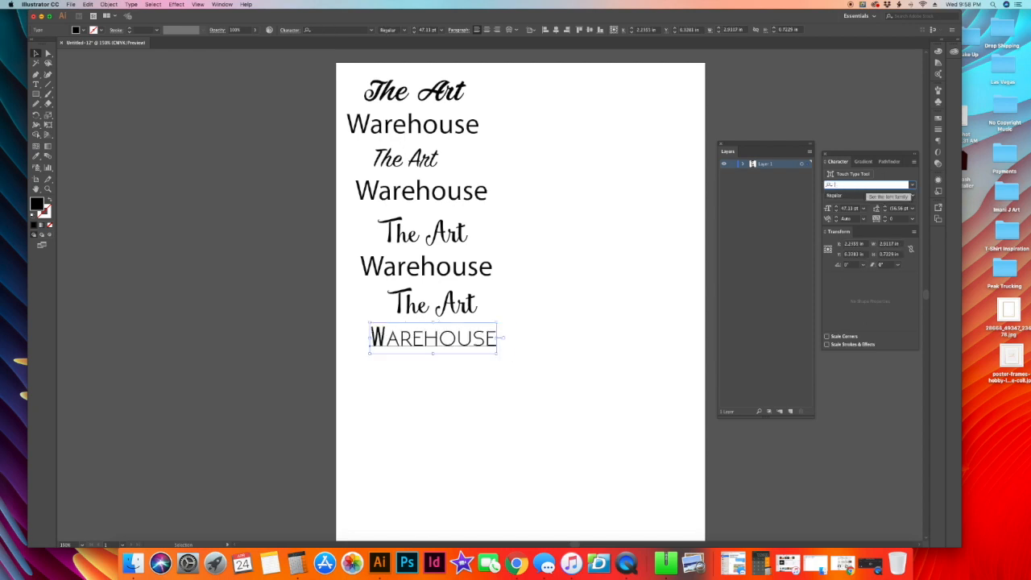
{"action": "key", "text": "Down"}
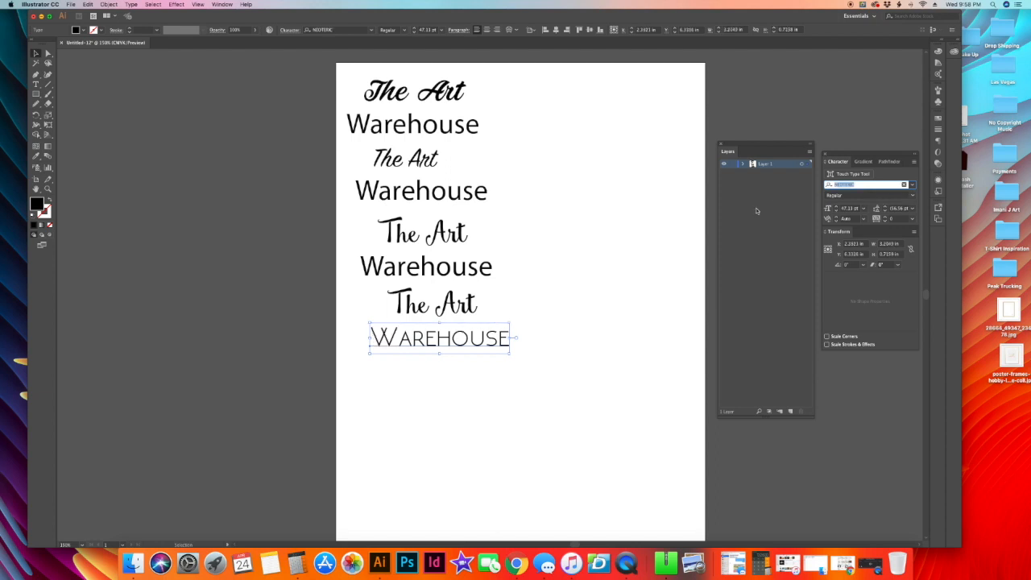
{"action": "left_click", "coordinate": [516, 276]}
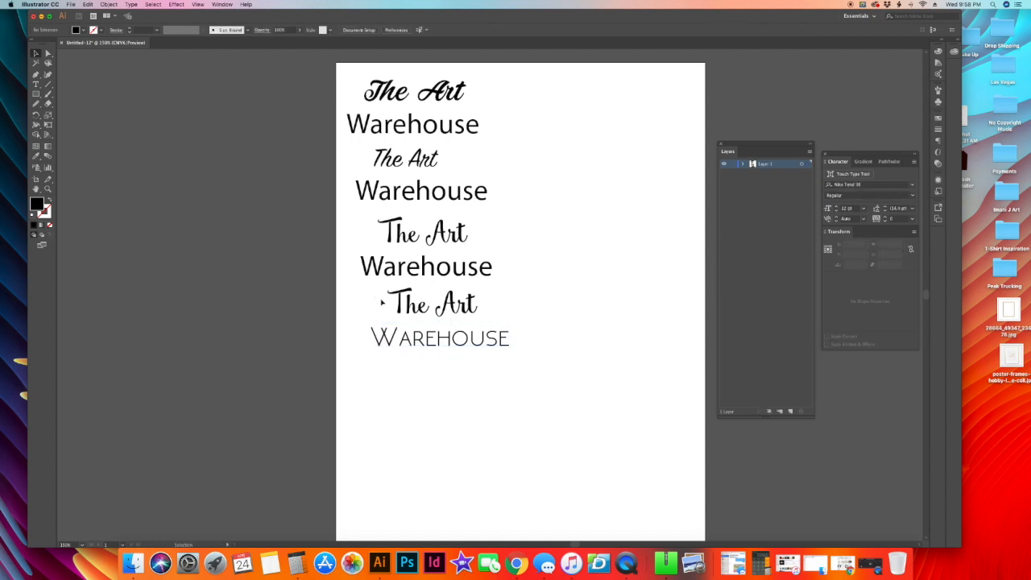
Copy the fourth version's two lines and place the pasted duplicate directly below as a fifth version
{"action": "left_click_drag", "start_coordinate": [374, 301], "coordinate": [505, 347]}
{"action": "key", "text": "super+c"}
{"action": "key", "text": "super+v"}
{"action": "left_click_drag", "start_coordinate": [467, 310], "coordinate": [416, 413]}
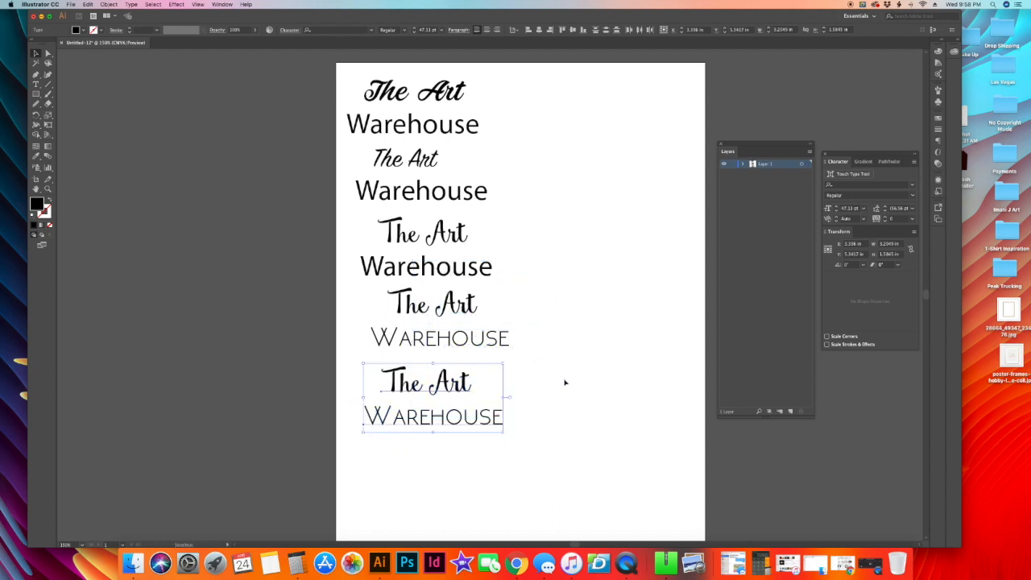
{"action": "left_click", "coordinate": [564, 383]}
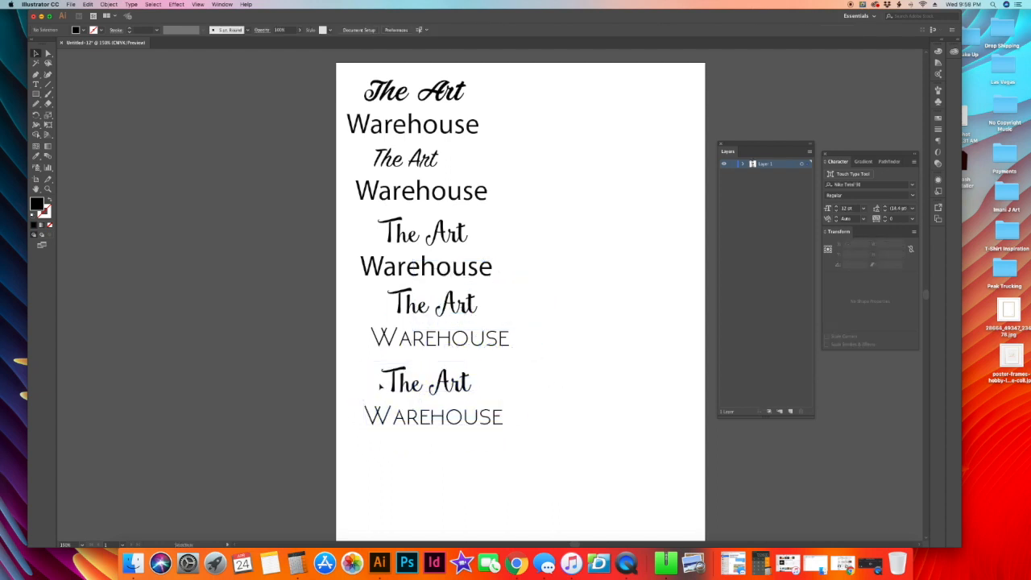
Move the fifth version's The Art line slightly down, closer to its Warehouse line
{"action": "scroll", "coordinate": [570, 394], "scroll_direction": "down", "scroll_amount": 2}
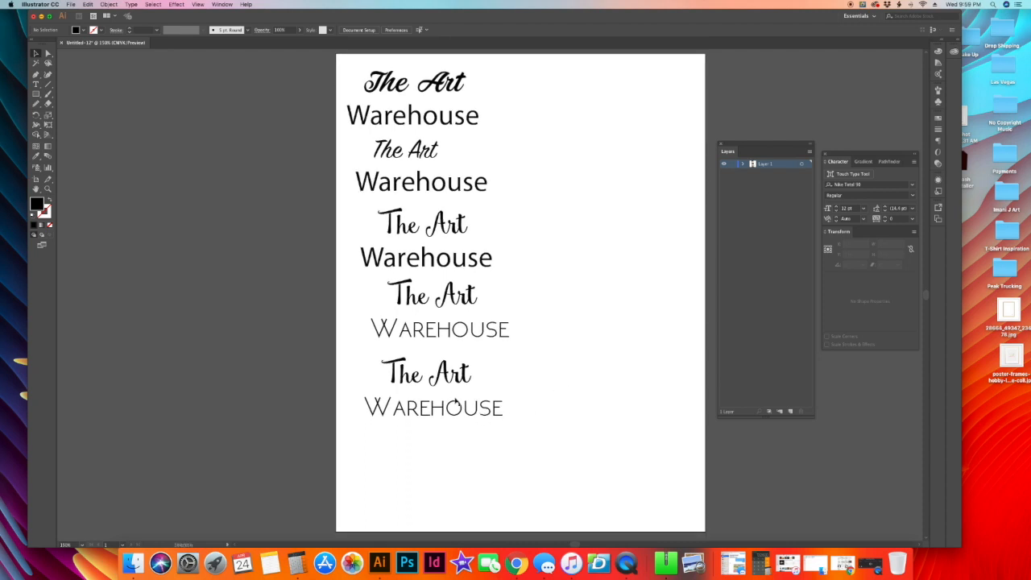
{"action": "left_click_drag", "start_coordinate": [409, 375], "coordinate": [408, 379]}
{"action": "left_click", "coordinate": [362, 371]}
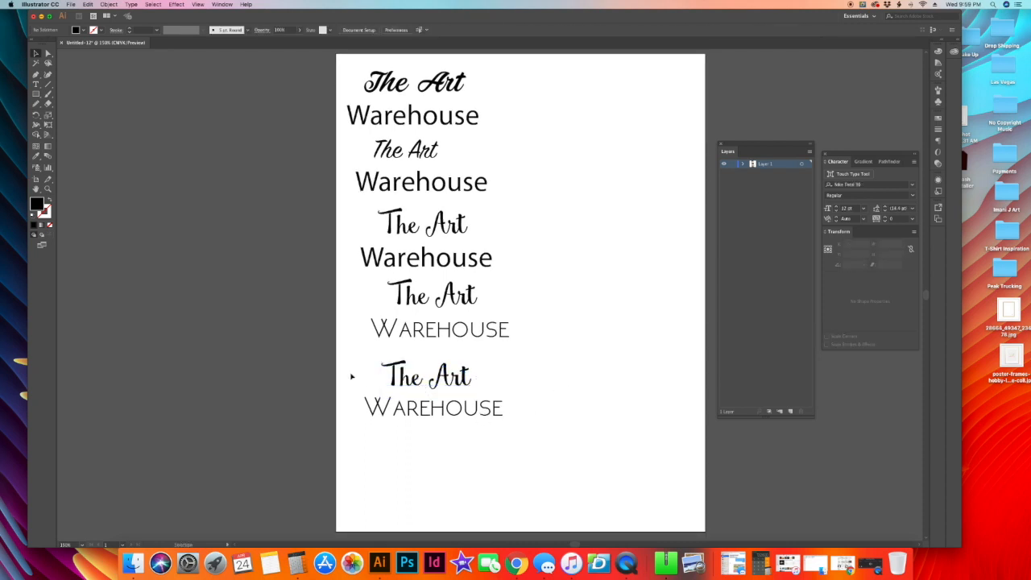
{"action": "left_click", "coordinate": [393, 409]}
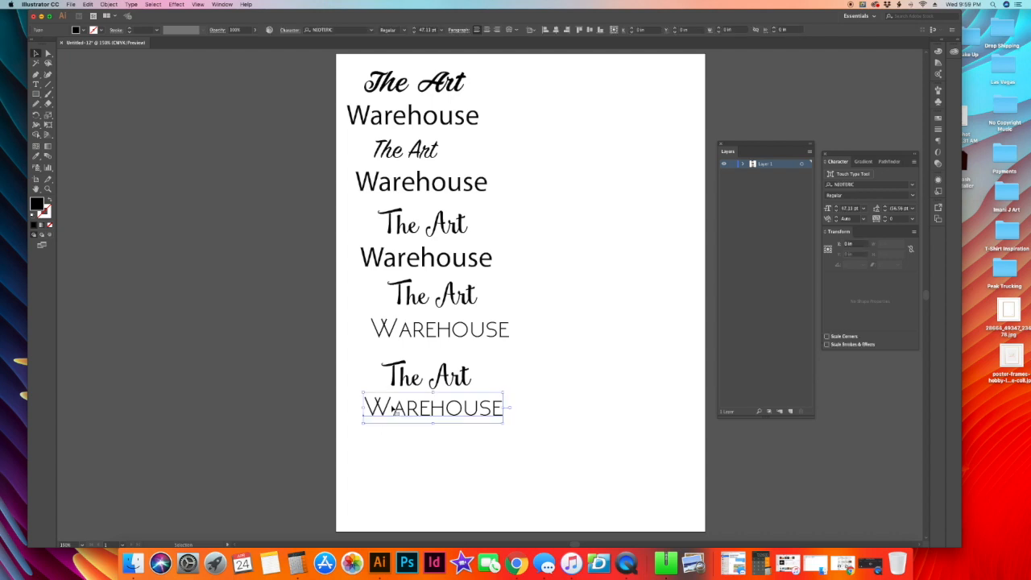
{"action": "left_click", "coordinate": [861, 185]}
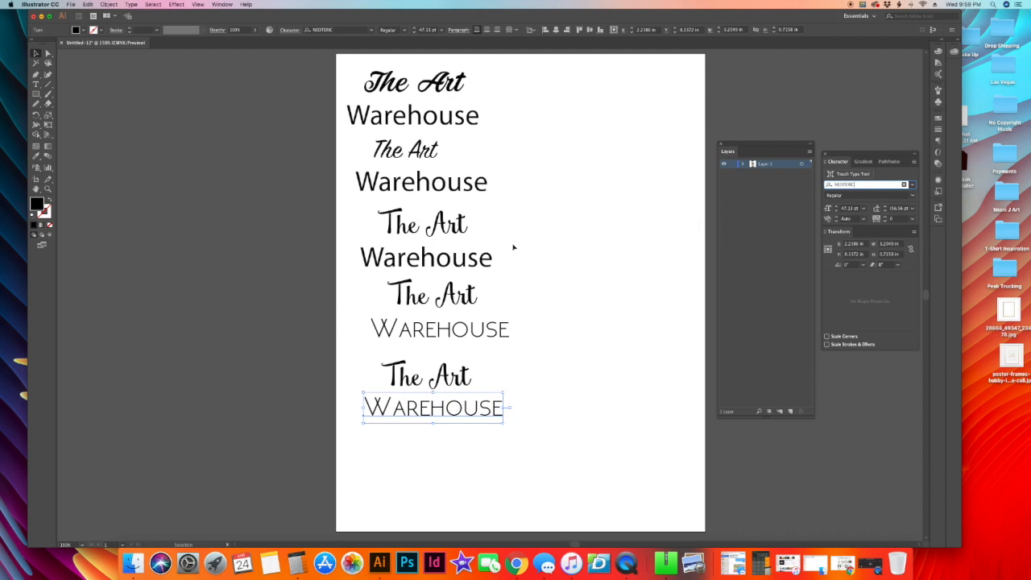
{"action": "scroll", "coordinate": [448, 116], "scroll_direction": "down", "scroll_amount": 1}
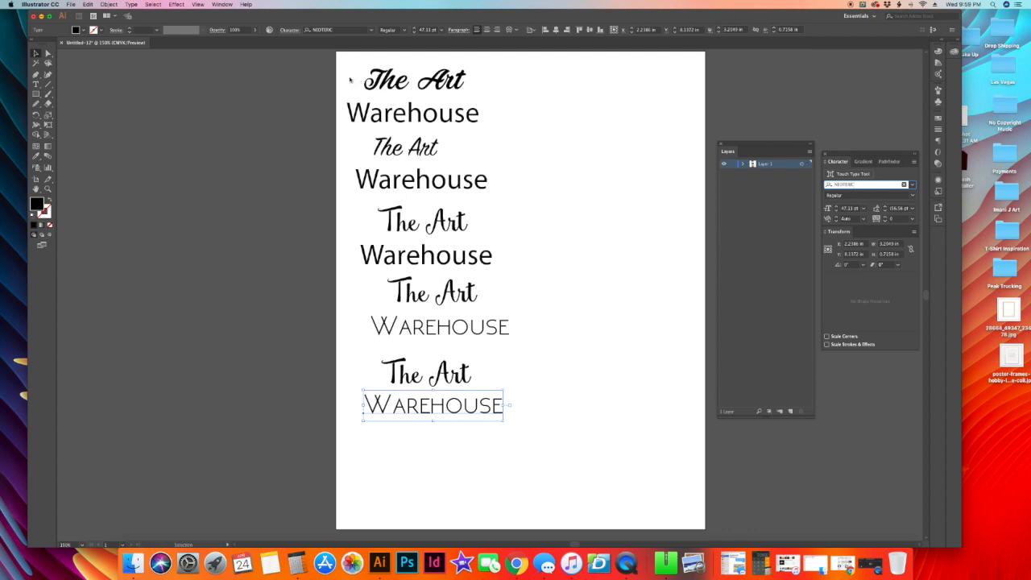
{"action": "left_click_drag", "start_coordinate": [472, 118], "coordinate": [302, 121]}
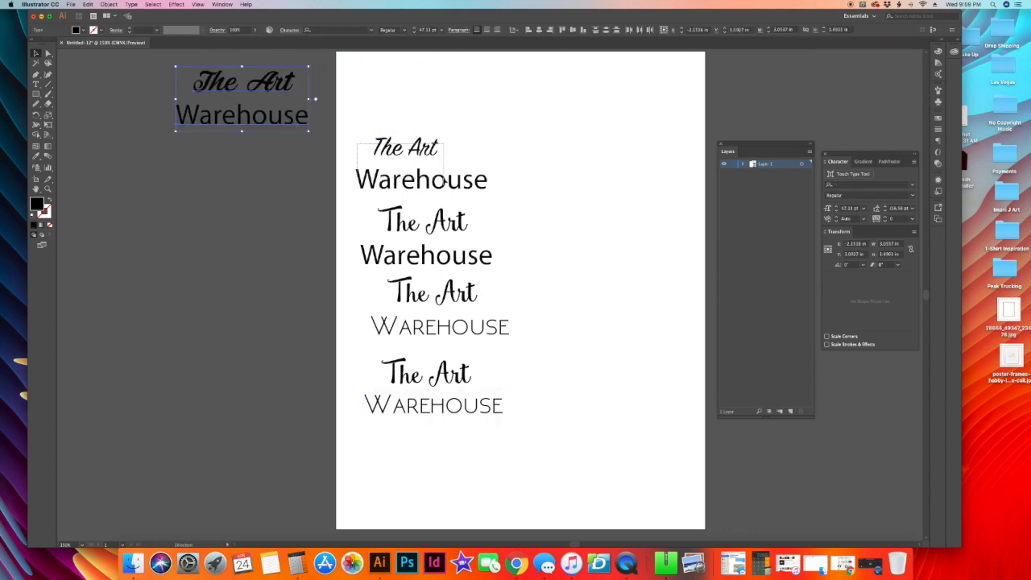
{"action": "left_click_drag", "start_coordinate": [489, 311], "coordinate": [286, 200]}
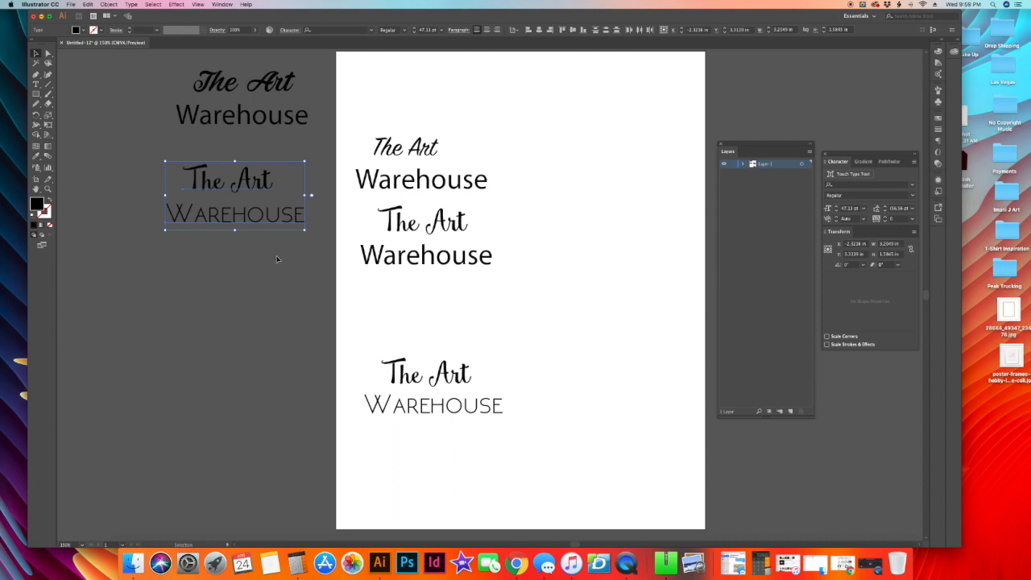
{"action": "key", "text": "super+z"}
{"action": "key", "text": "super+z"}
{"action": "key", "text": "super+z"}
{"action": "left_click", "coordinate": [518, 373]}
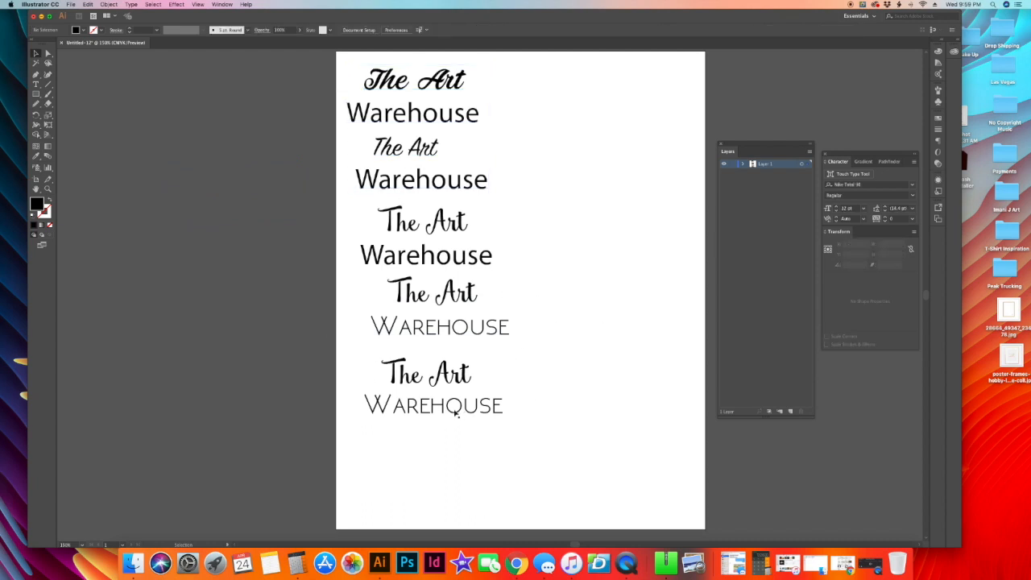
Cycle through the fonts for the fifth version's Warehouse line and set it to QUARTZO Bold
{"action": "left_click", "coordinate": [456, 411]}
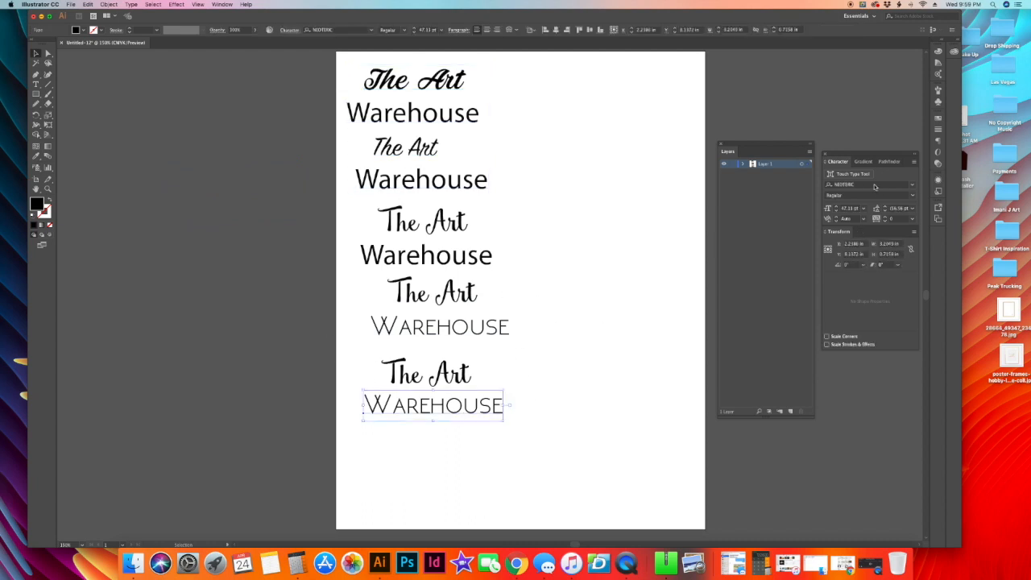
{"action": "left_click", "coordinate": [867, 186]}
{"action": "key", "text": "Down"}
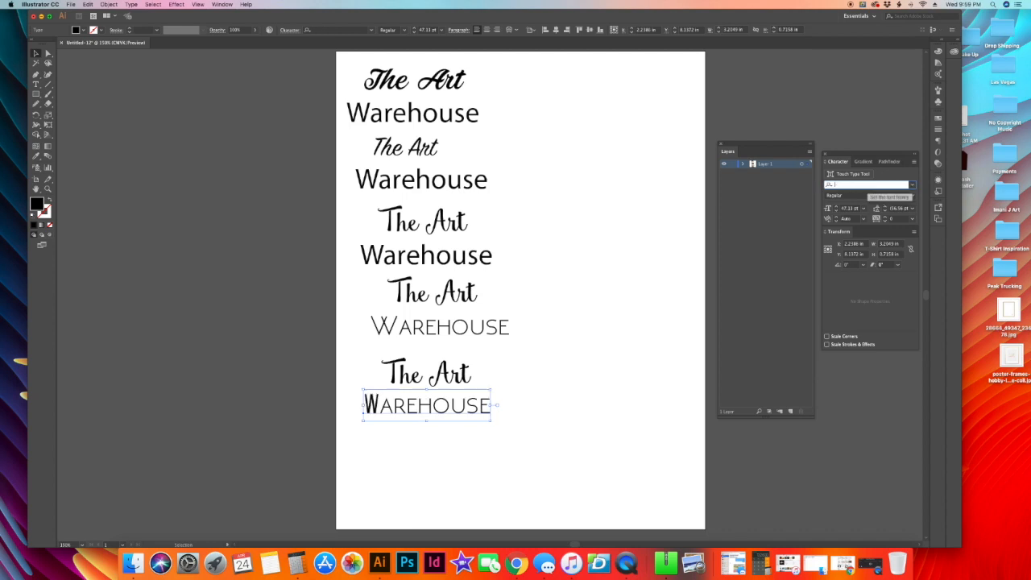
{"action": "key", "text": "Down"}
{"action": "key", "text": "Down"}
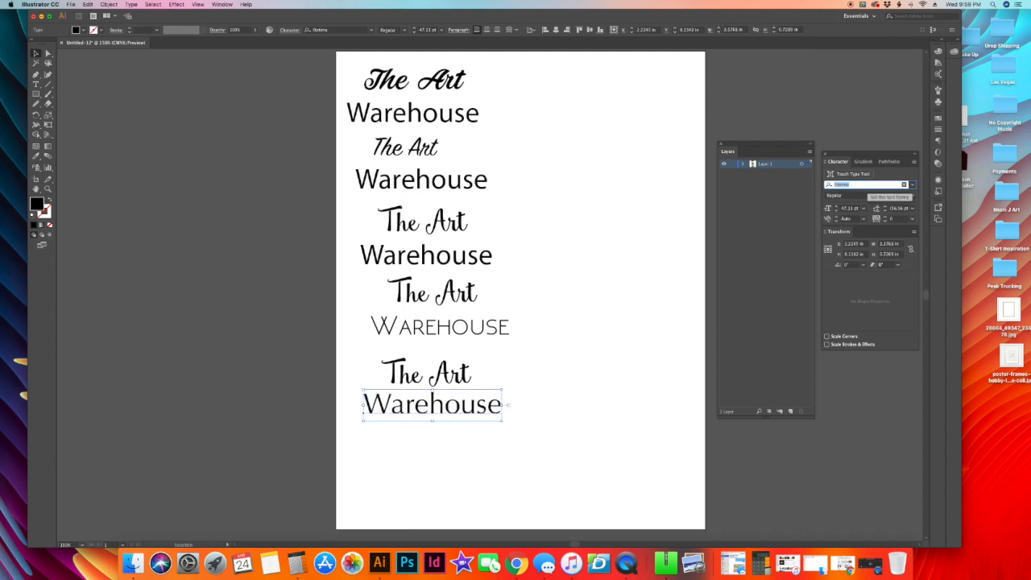
{"action": "key", "text": "Down"}
{"action": "key", "text": "Down"}
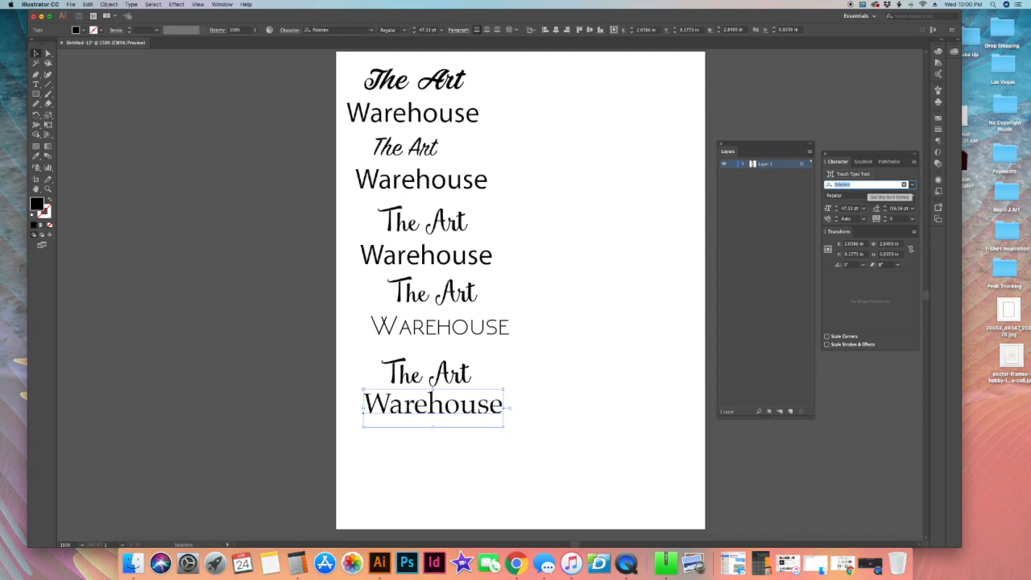
{"action": "key", "text": "Down"}
{"action": "key", "text": "Up"}
{"action": "key", "text": "Down"}
{"action": "key", "text": "Down"}
{"action": "key", "text": "Down"}
{"action": "key", "text": "Down"}
{"action": "key", "text": "Down"}
{"action": "key", "text": "Down"}
{"action": "key", "text": "Down"}
{"action": "key", "text": "Down"}
{"action": "key", "text": "Down"}
{"action": "key", "text": "Down"}
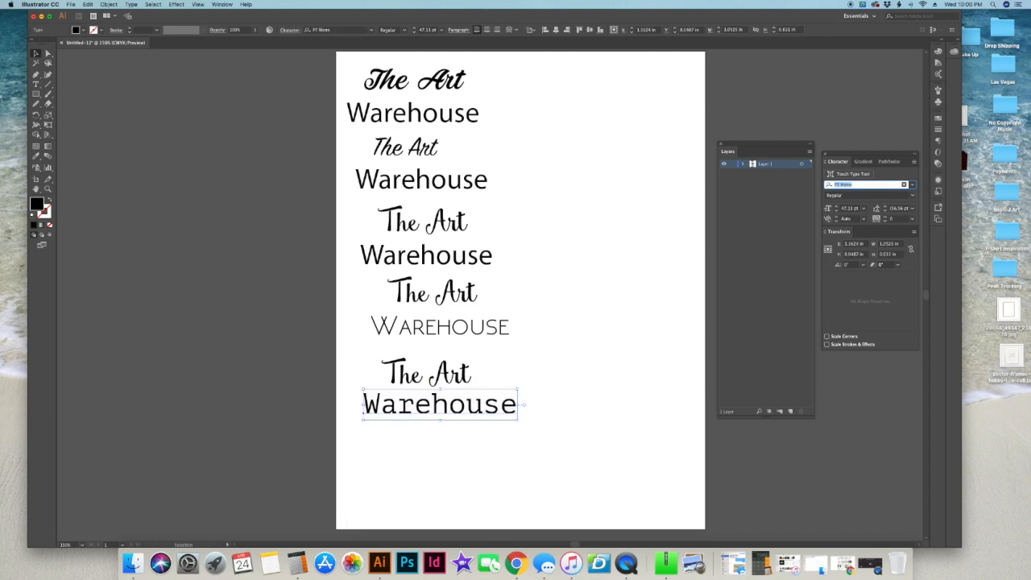
{"action": "key", "text": "Down"}
{"action": "key", "text": "Down"}
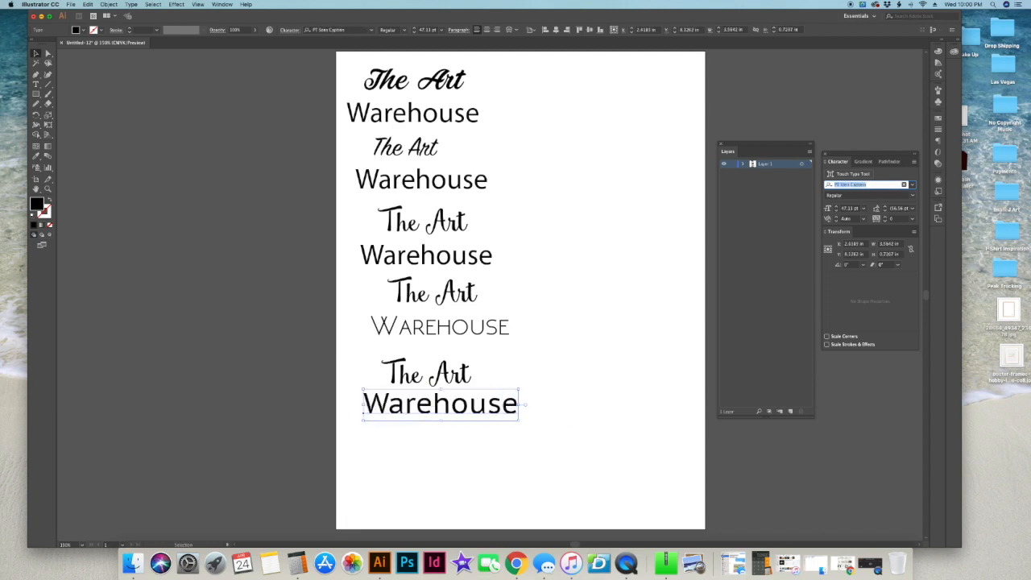
{"action": "key", "text": "Down"}
{"action": "key", "text": "Down"}
{"action": "key", "text": "Down"}
{"action": "key", "text": "Down"}
{"action": "key", "text": "Down"}
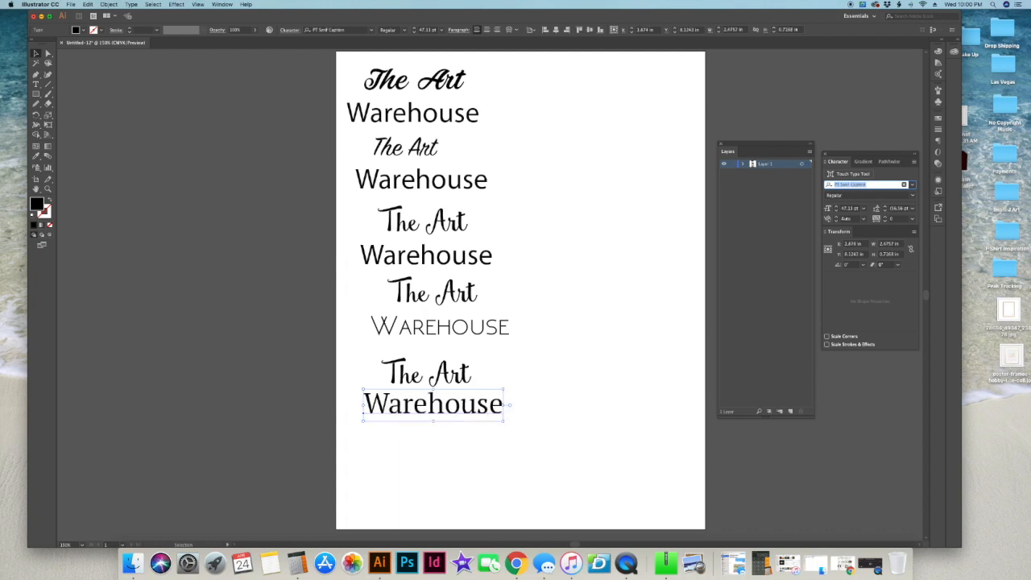
{"action": "key", "text": "Down"}
{"action": "key", "text": "Up"}
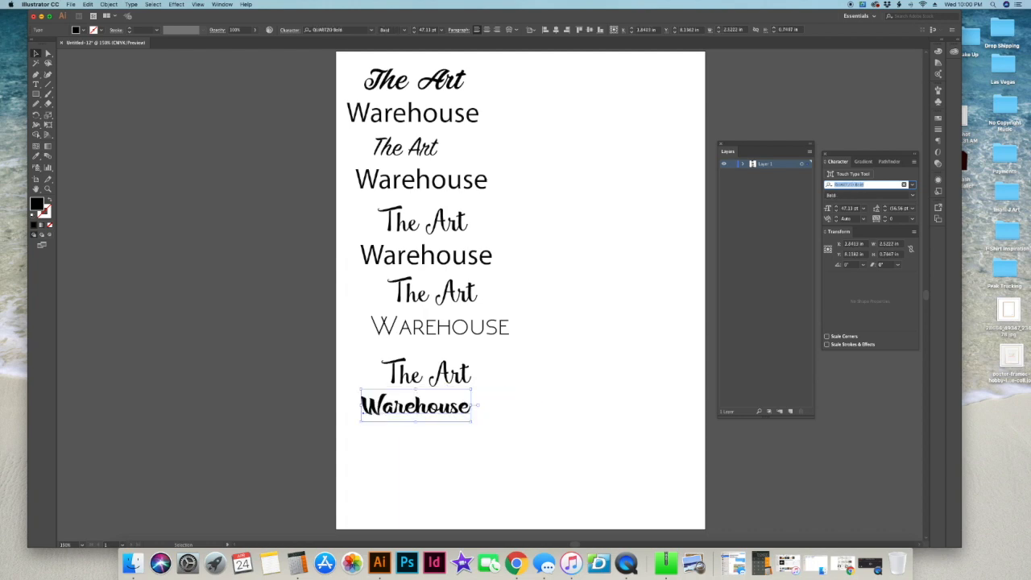
Copy the fifth version's two lines and place the duplicate in the page's upper right area as a sixth version
{"action": "left_click_drag", "start_coordinate": [362, 368], "coordinate": [476, 409]}
{"action": "key", "text": "super+c"}
{"action": "key", "text": "super+v"}
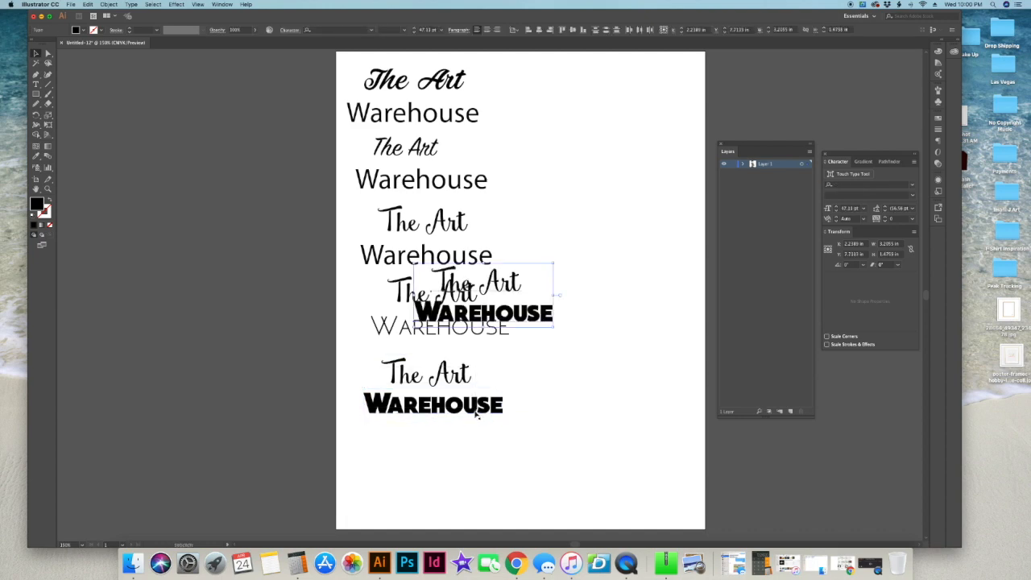
{"action": "left_click_drag", "start_coordinate": [483, 289], "coordinate": [604, 112]}
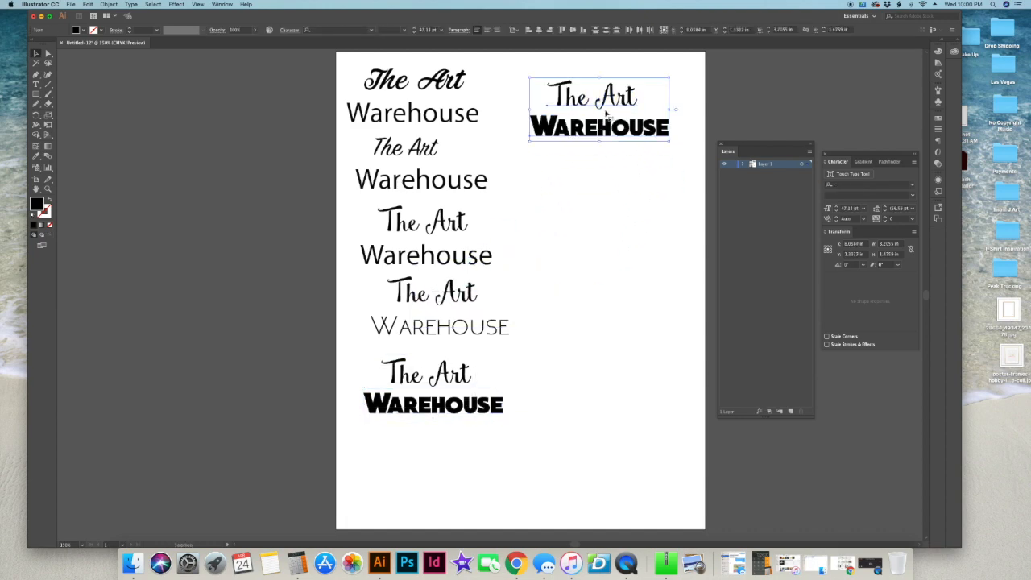
{"action": "left_click", "coordinate": [605, 158]}
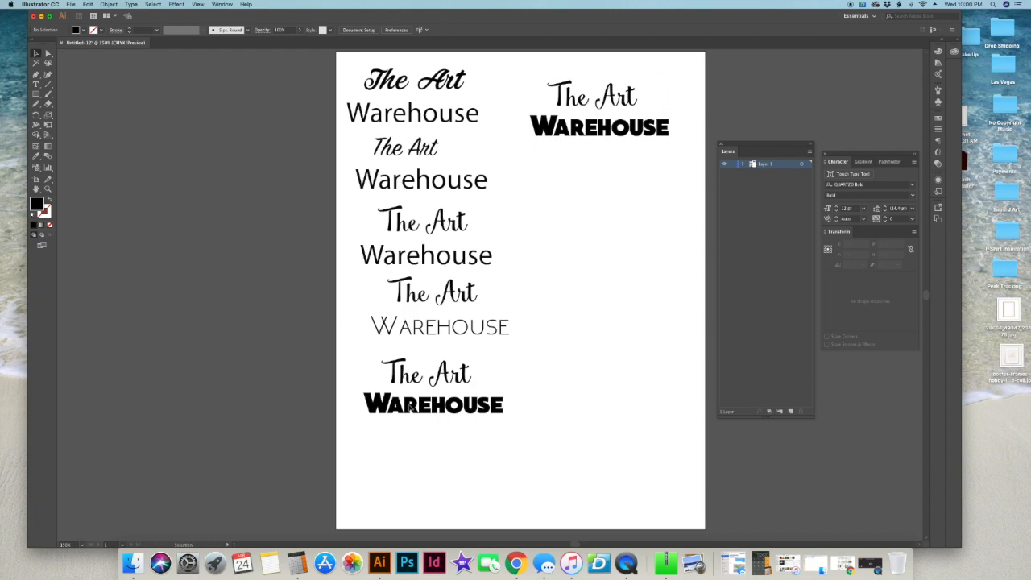
{"action": "left_click", "coordinate": [412, 406]}
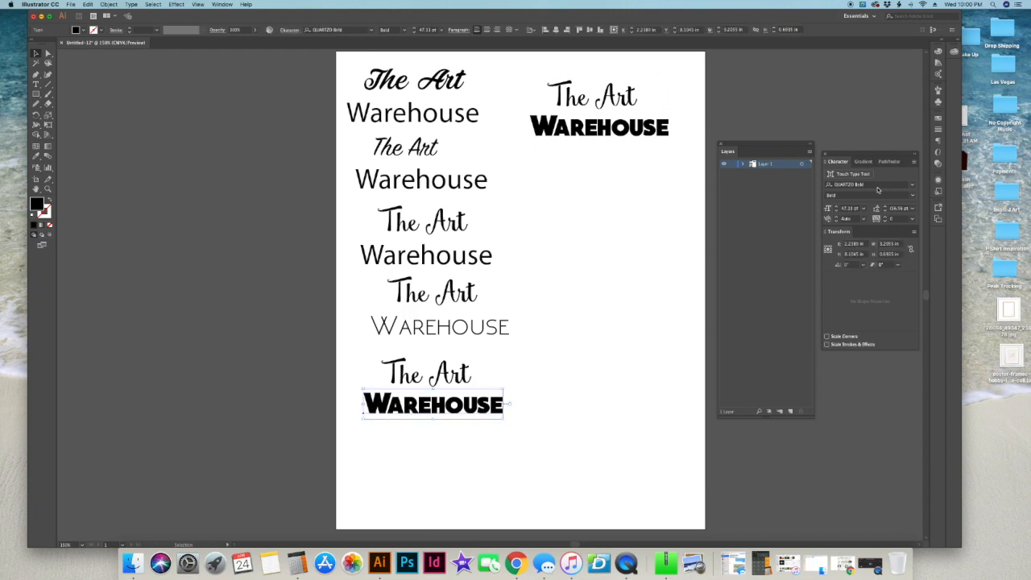
{"action": "left_click", "coordinate": [878, 187]}
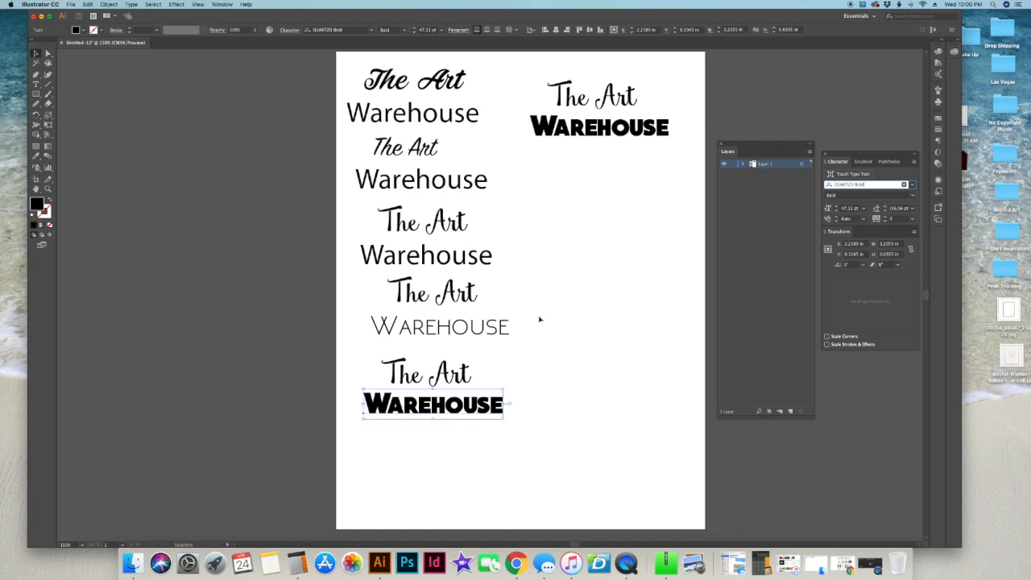
{"action": "left_click", "coordinate": [473, 410]}
Cycle through the fonts for the sixth version's Warehouse line and set it to STIXGeneral
{"action": "left_click", "coordinate": [580, 129]}
{"action": "left_click", "coordinate": [875, 189]}
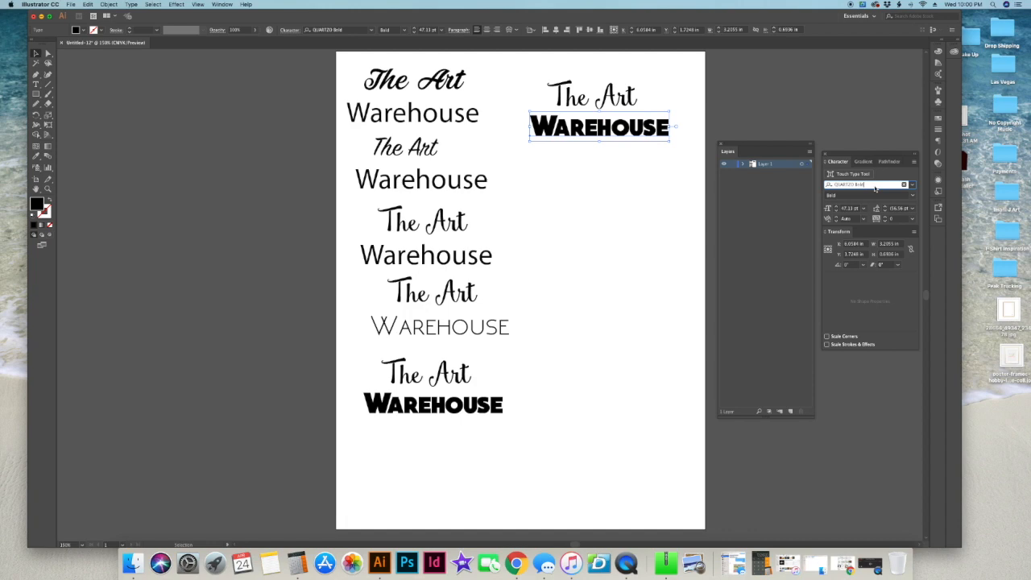
{"action": "key", "text": "Down"}
{"action": "key", "text": "Down"}
{"action": "key", "text": "Down"}
{"action": "key", "text": "Down"}
{"action": "key", "text": "Down"}
{"action": "key", "text": "Down"}
{"action": "key", "text": "Down"}
{"action": "key", "text": "Down"}
{"action": "key", "text": "Down"}
{"action": "key", "text": "Down"}
{"action": "key", "text": "Down"}
{"action": "key", "text": "Down"}
{"action": "key", "text": "Down"}
{"action": "key", "text": "Down"}
{"action": "key", "text": "Down"}
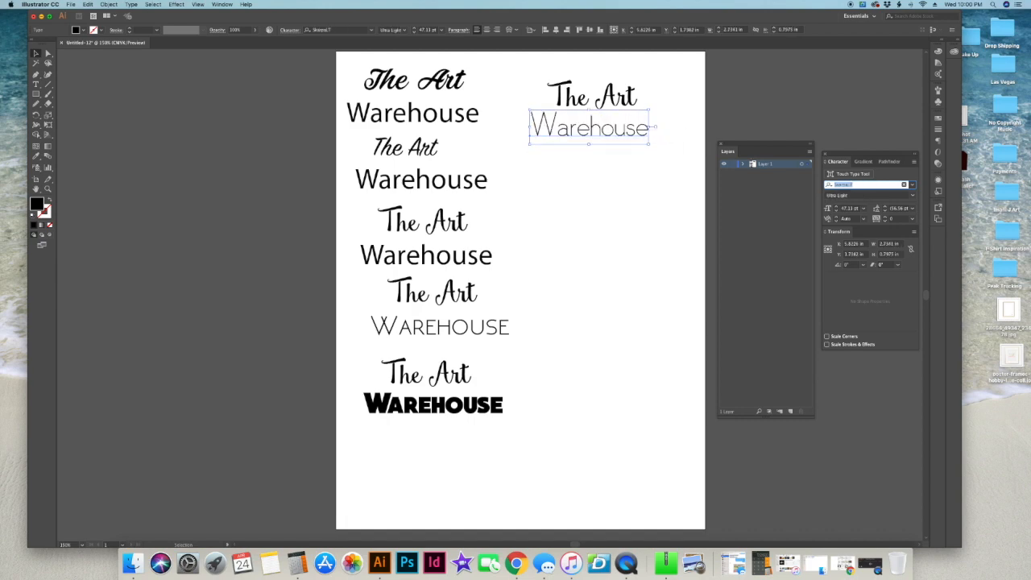
{"action": "key", "text": "Down"}
{"action": "key", "text": "Down"}
{"action": "key", "text": "Down"}
{"action": "key", "text": "Down"}
{"action": "key", "text": "Down"}
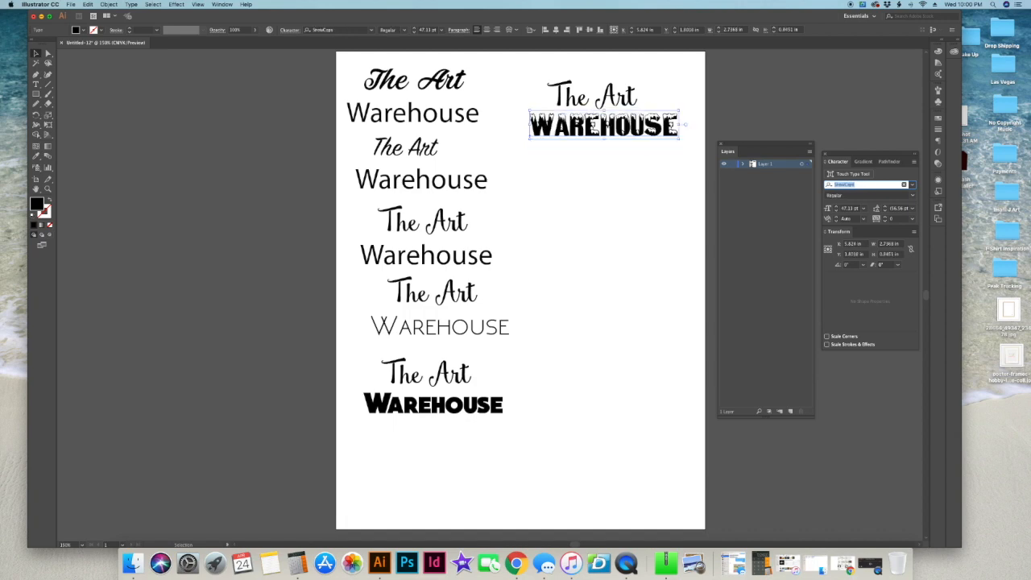
{"action": "key", "text": "Down"}
{"action": "key", "text": "Down"}
{"action": "key", "text": "Down"}
{"action": "key", "text": "Down"}
{"action": "key", "text": "Down"}
{"action": "key", "text": "Down"}
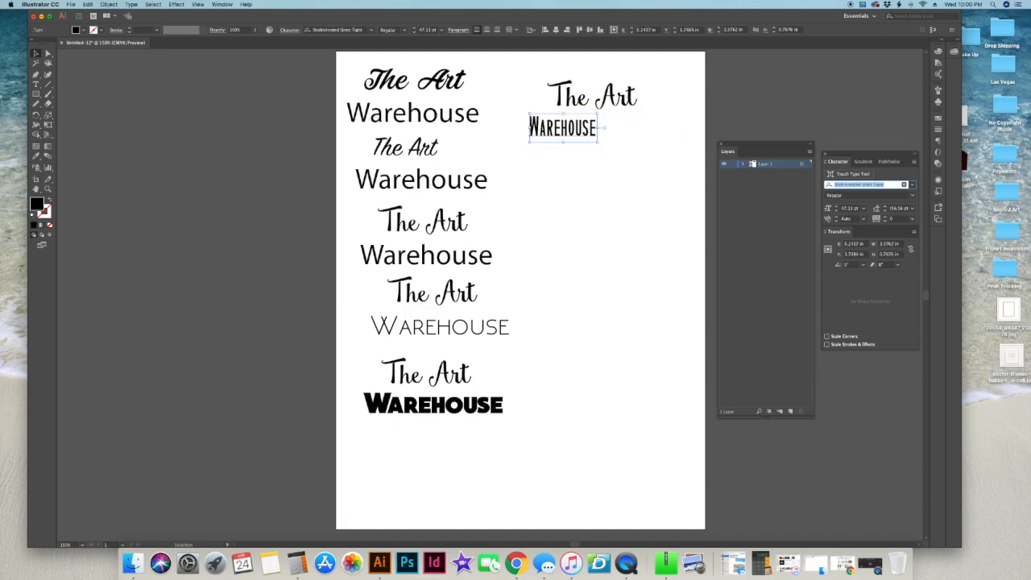
{"action": "key", "text": "Down"}
{"action": "key", "text": "Down"}
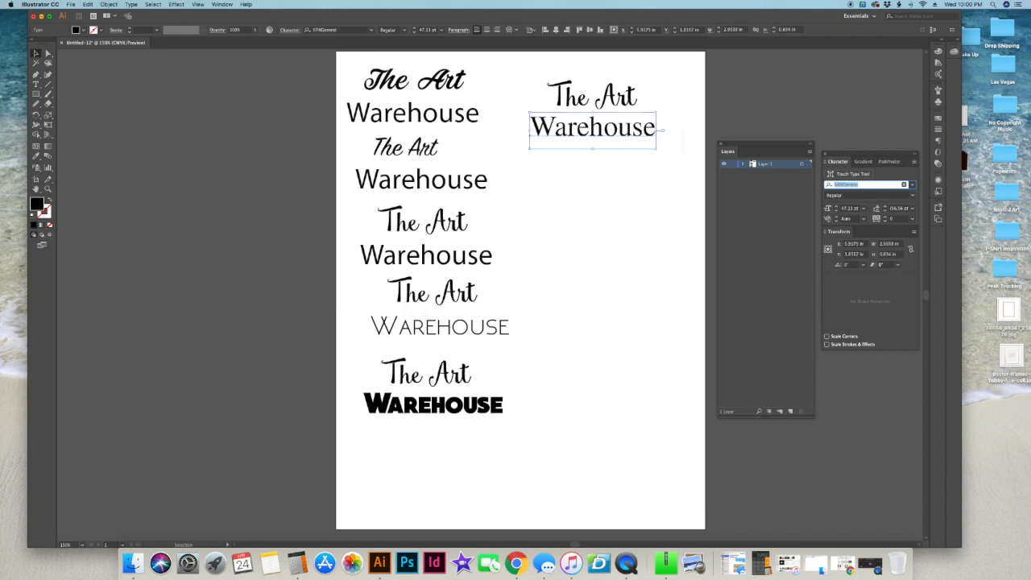
{"action": "left_click", "coordinate": [598, 179]}
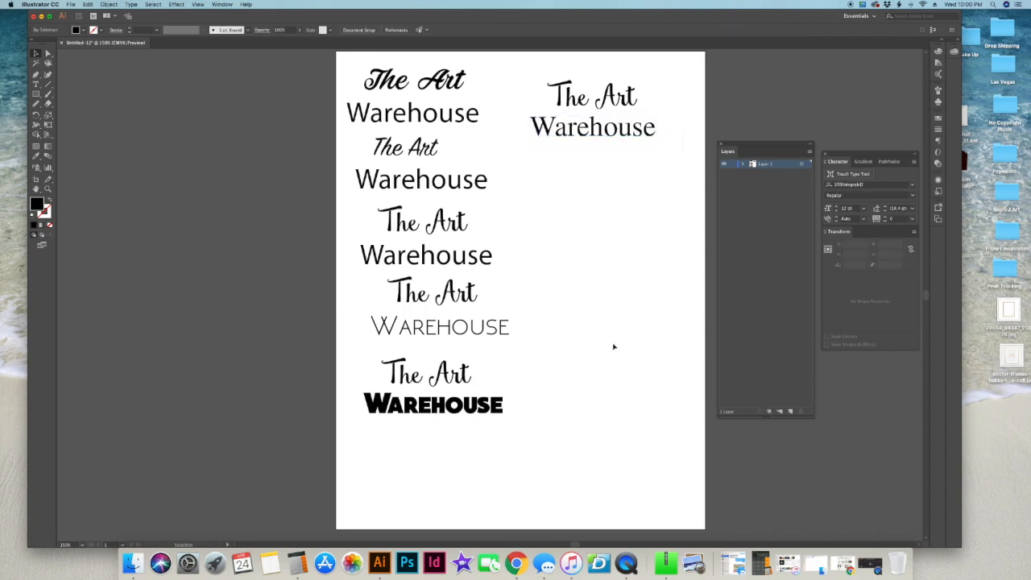
Move the fourth version into the empty space beside the column and the fifth version up into the vacated place
{"action": "left_click_drag", "start_coordinate": [370, 293], "coordinate": [509, 290]}
{"action": "left_click_drag", "start_coordinate": [367, 364], "coordinate": [446, 324]}
Delete both lines of the first version at the head of the column
{"action": "left_click_drag", "start_coordinate": [341, 147], "coordinate": [468, 175]}
{"action": "left_click_drag", "start_coordinate": [347, 67], "coordinate": [452, 119]}
{"action": "key", "text": "Delete"}
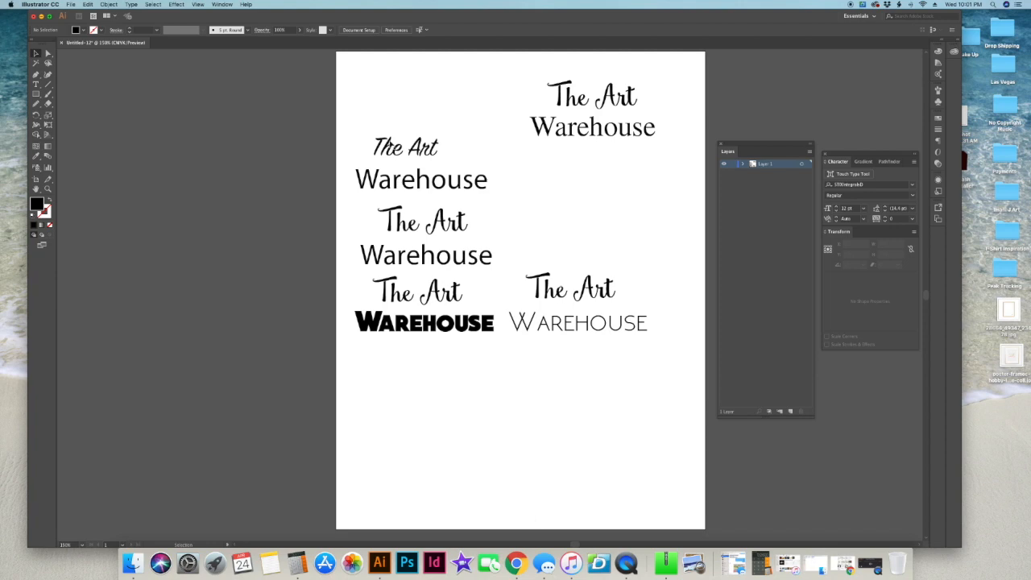
Move the three remaining versions in the column up the page, stacking them one below another from the top
{"action": "left_click_drag", "start_coordinate": [392, 146], "coordinate": [412, 156]}
{"action": "left_click_drag", "start_coordinate": [354, 138], "coordinate": [455, 179]}
{"action": "left_click_drag", "start_coordinate": [452, 184], "coordinate": [445, 102]}
{"action": "left_click_drag", "start_coordinate": [470, 257], "coordinate": [462, 166]}
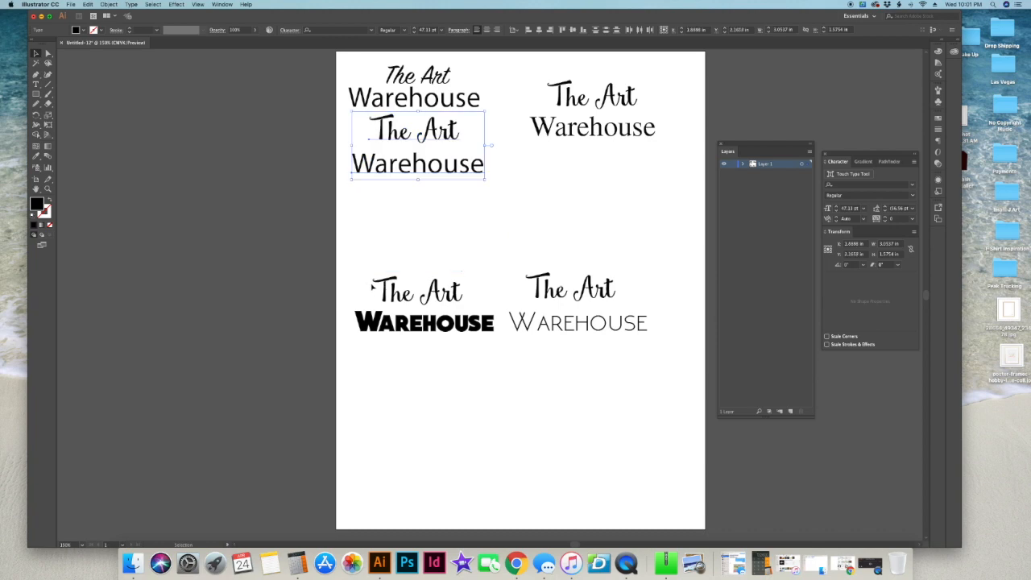
{"action": "left_click_drag", "start_coordinate": [466, 320], "coordinate": [463, 230]}
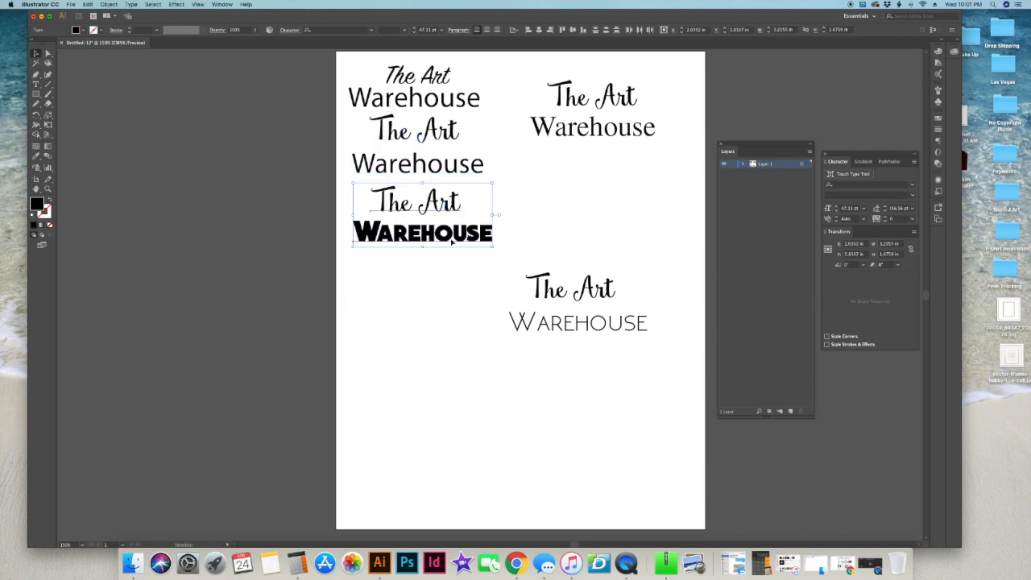
{"action": "double_click", "coordinate": [431, 234]}
{"action": "left_click", "coordinate": [434, 232]}
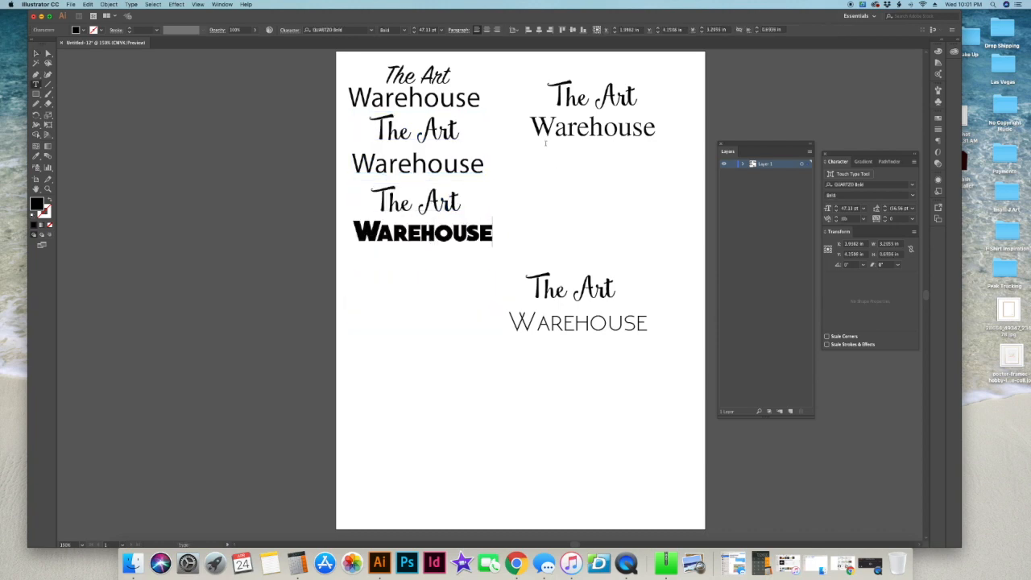
{"action": "left_click", "coordinate": [36, 54]}
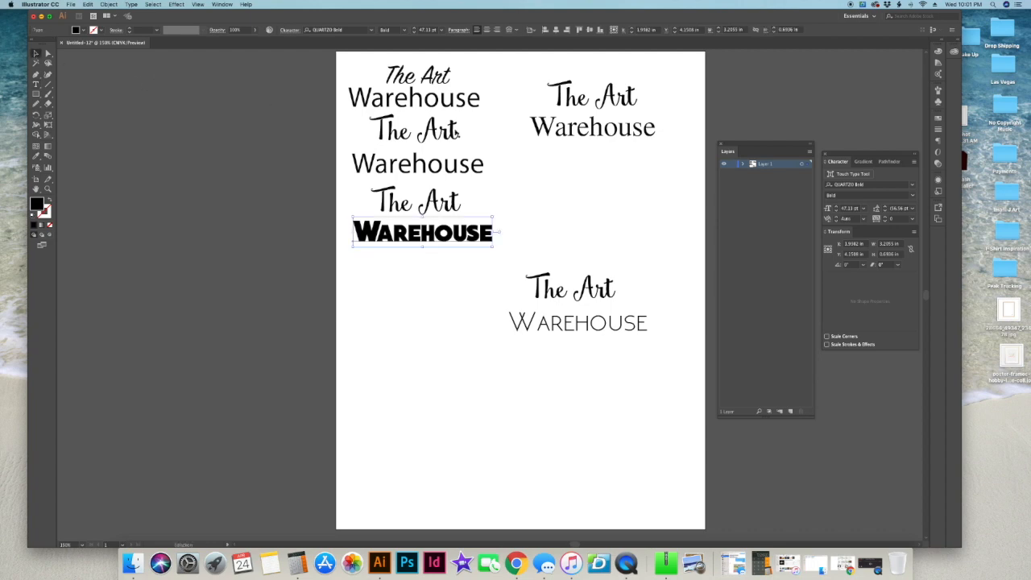
Replace the lowercase letters after the W in the sixth version's Warehouse line with capitals AREHOUSE
{"action": "left_click", "coordinate": [651, 131]}
{"action": "double_click", "coordinate": [651, 131]}
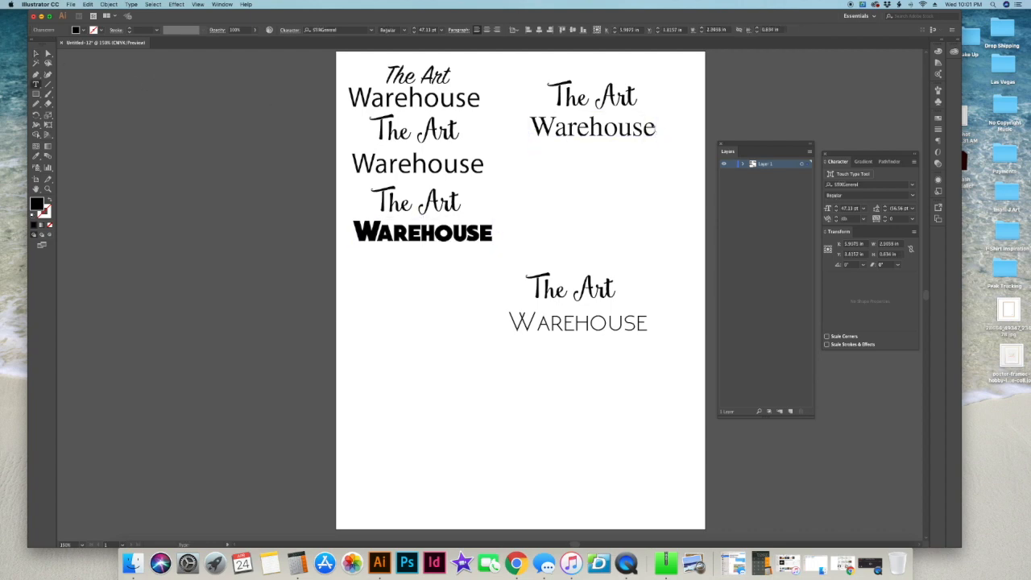
{"action": "left_click_drag", "start_coordinate": [588, 129], "coordinate": [656, 129]}
{"action": "left_click", "coordinate": [622, 153]}
{"action": "left_click", "coordinate": [587, 324]}
{"action": "left_click_drag", "start_coordinate": [646, 323], "coordinate": [563, 323]}
{"action": "left_click", "coordinate": [555, 130]}
{"action": "left_click_drag", "start_coordinate": [556, 130], "coordinate": [678, 131]}
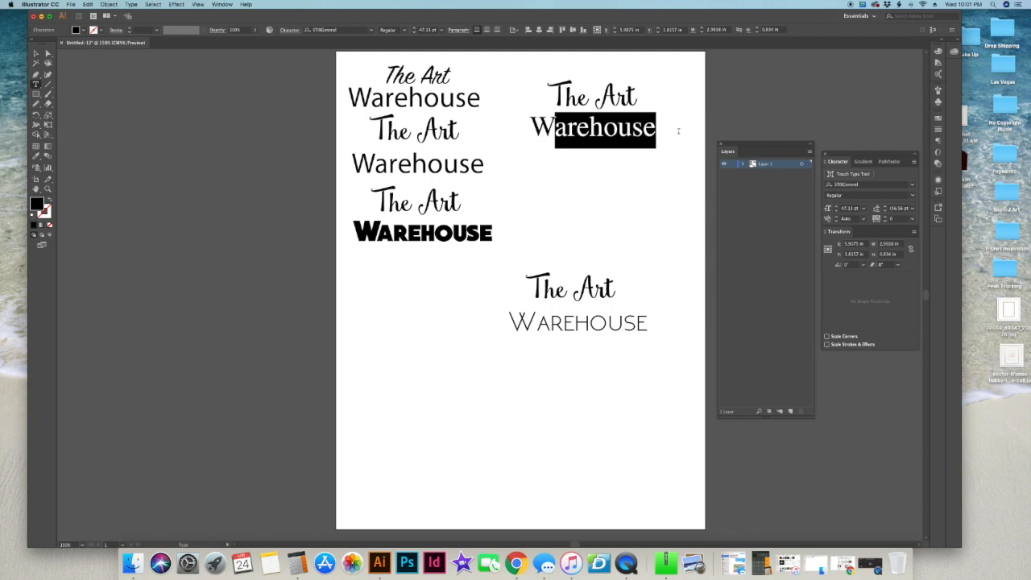
{"action": "type", "text": "AREHOUSE"}
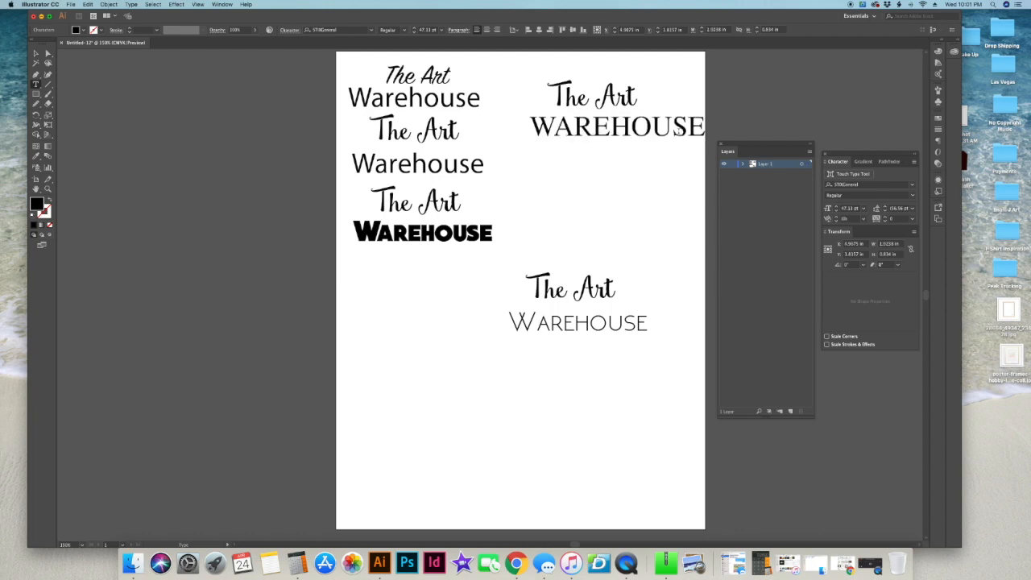
Centre both lines of the sixth version horizontally on the artboard and move them back to the empty space beside the column
{"action": "left_click", "coordinate": [35, 52]}
{"action": "left_click_drag", "start_coordinate": [616, 168], "coordinate": [596, 98]}
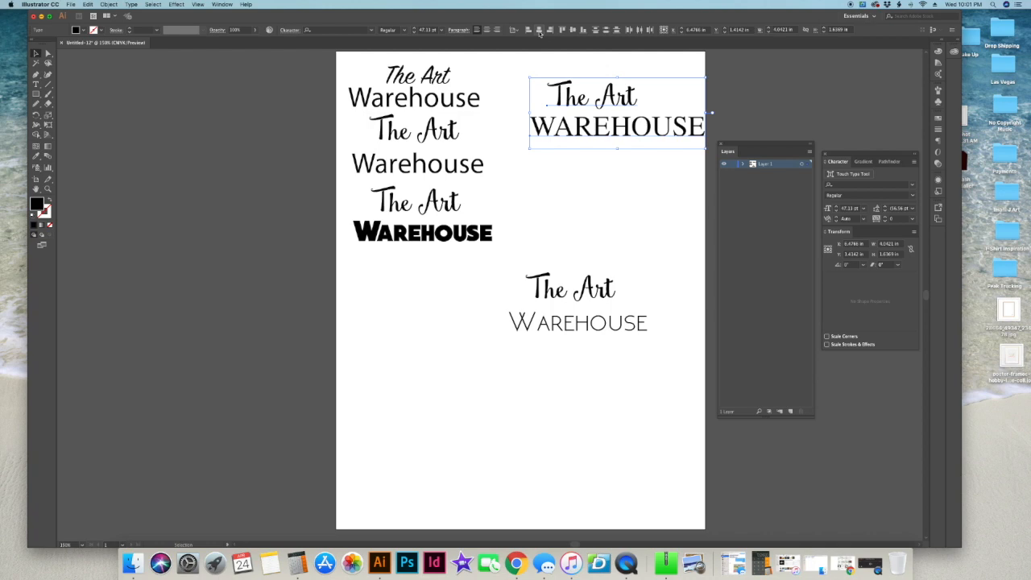
{"action": "left_click", "coordinate": [538, 31]}
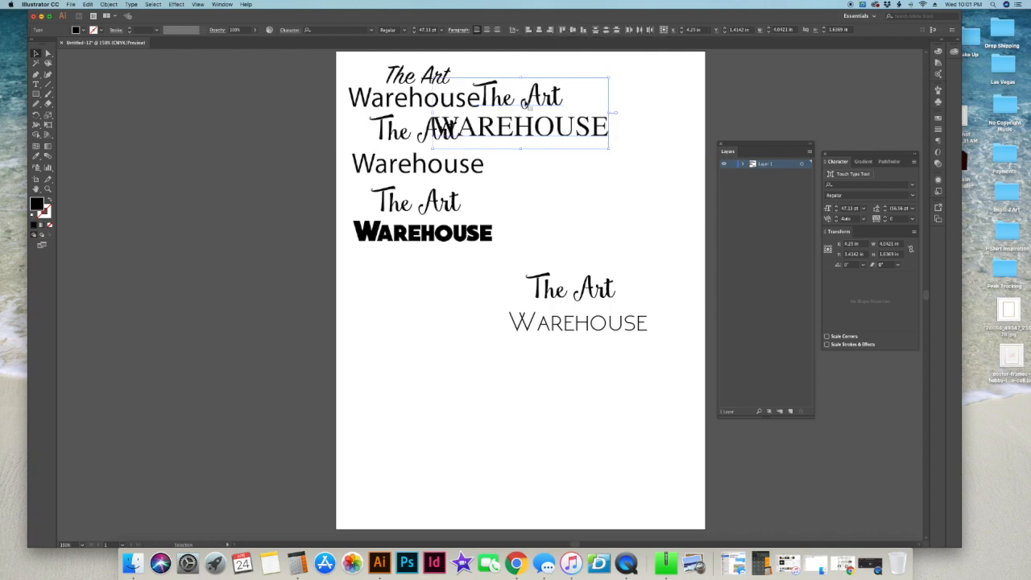
{"action": "left_click_drag", "start_coordinate": [525, 103], "coordinate": [606, 102]}
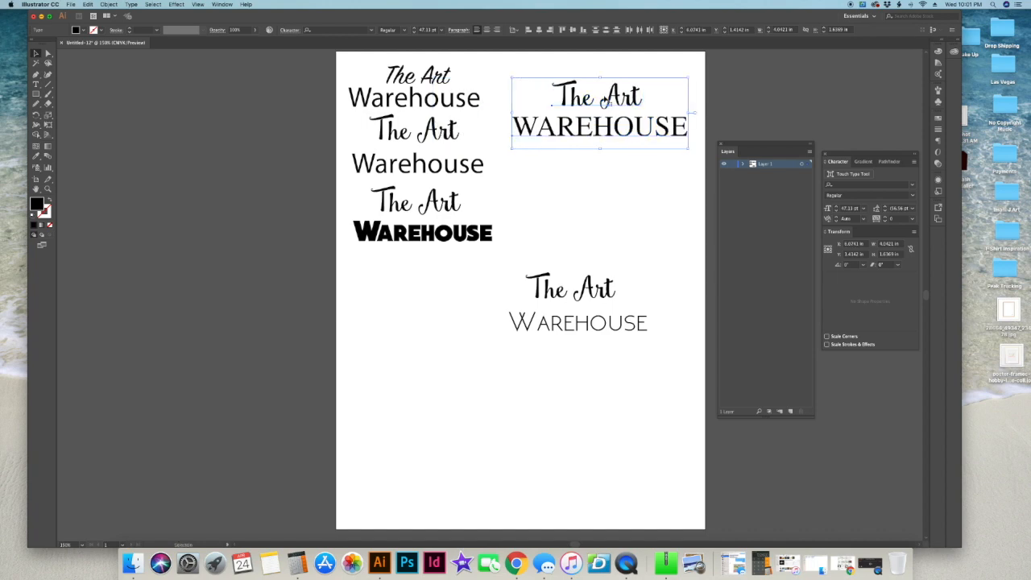
{"action": "left_click", "coordinate": [587, 175]}
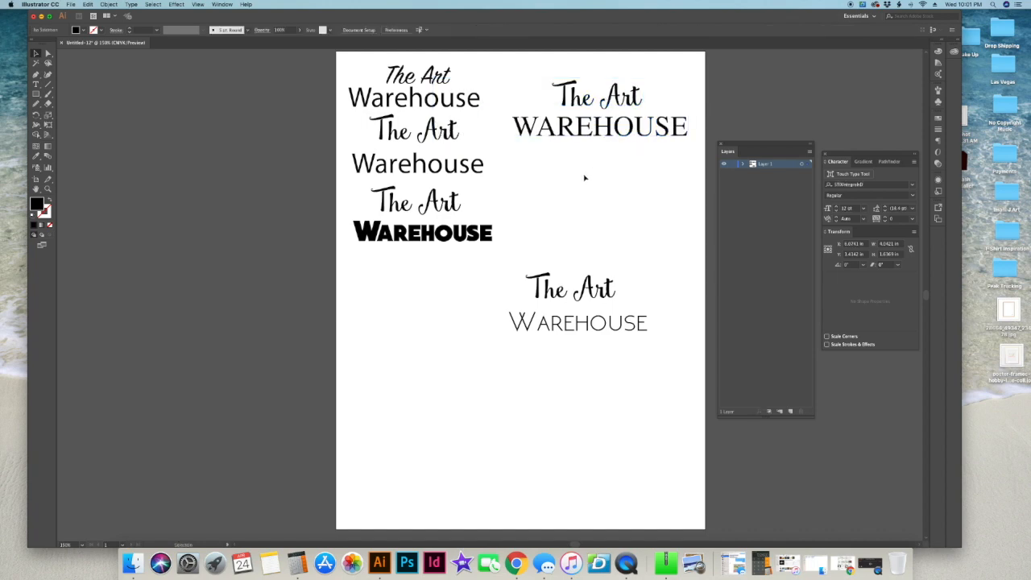
Move the thin-lettered version to the middle of the page and bring its Warehouse line up closer to The Art
{"action": "left_click", "coordinate": [577, 276]}
{"action": "left_click_drag", "start_coordinate": [508, 270], "coordinate": [555, 379]}
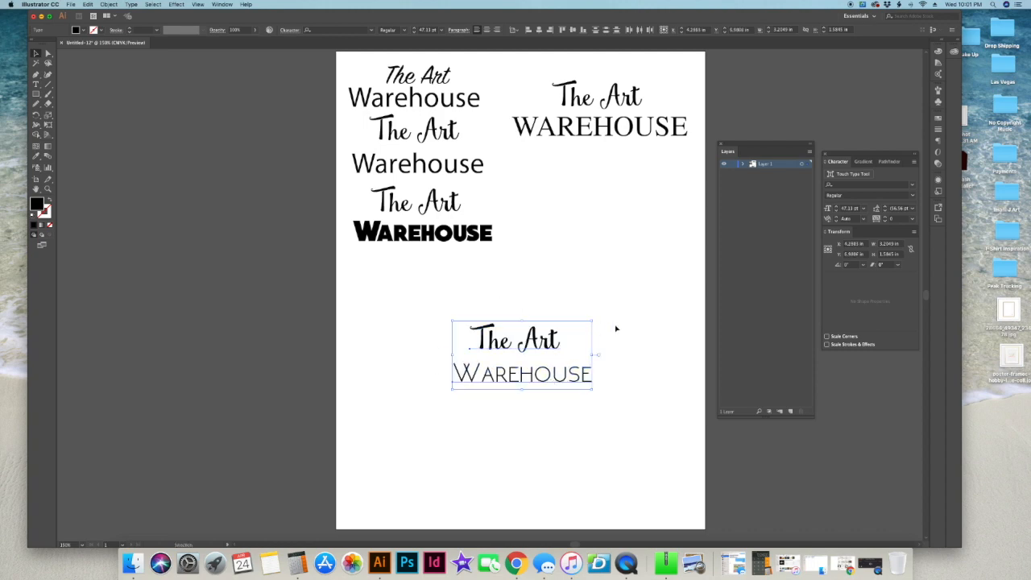
{"action": "scroll", "coordinate": [605, 290], "scroll_direction": "down", "scroll_amount": 2}
{"action": "key", "text": "super+plus"}
{"action": "left_click", "coordinate": [613, 236]}
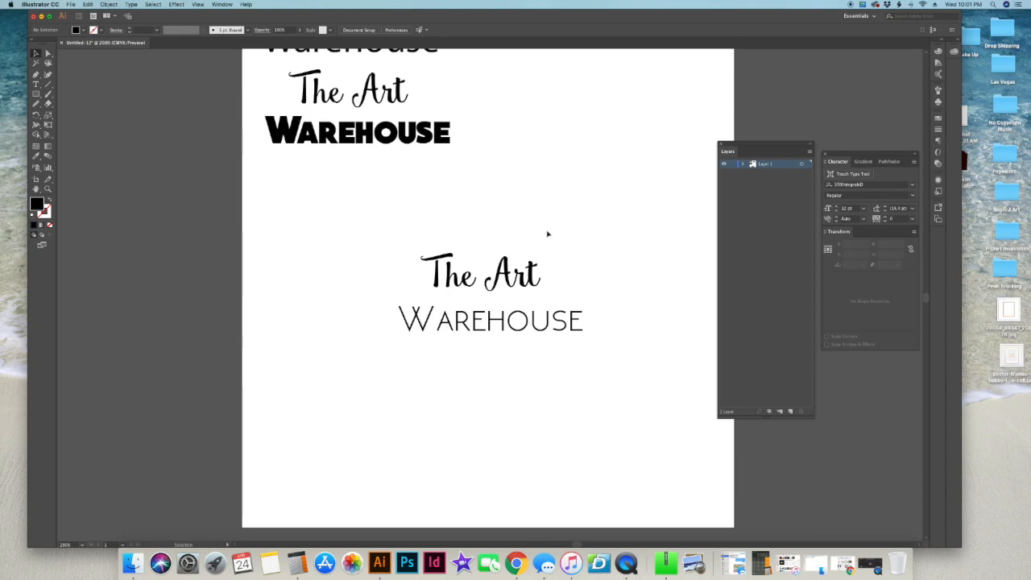
{"action": "left_click_drag", "start_coordinate": [497, 331], "coordinate": [496, 325]}
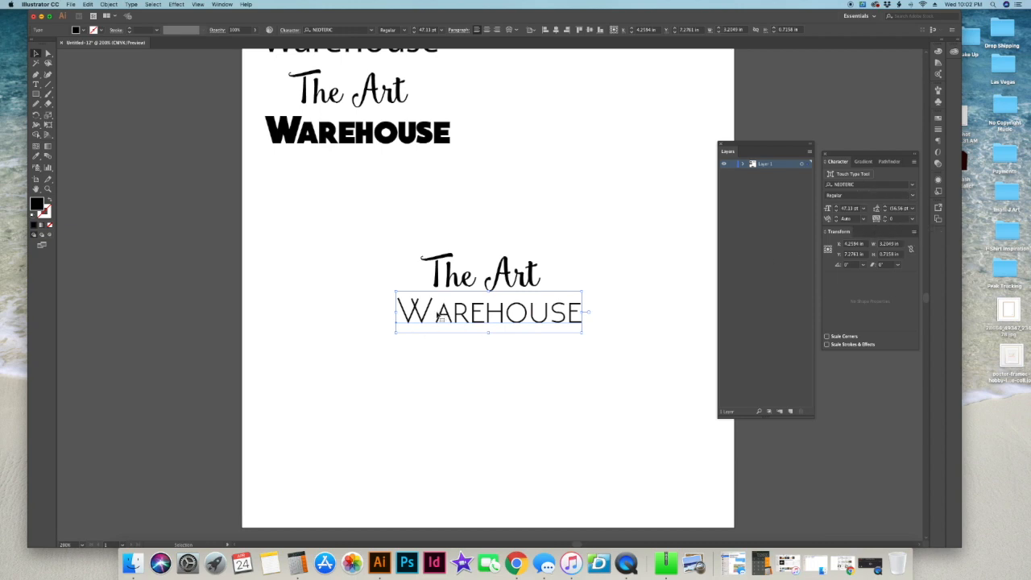
Try tightening the thin Warehouse line by lowering its tracking in single-unit increments
{"action": "left_click", "coordinate": [884, 221]}
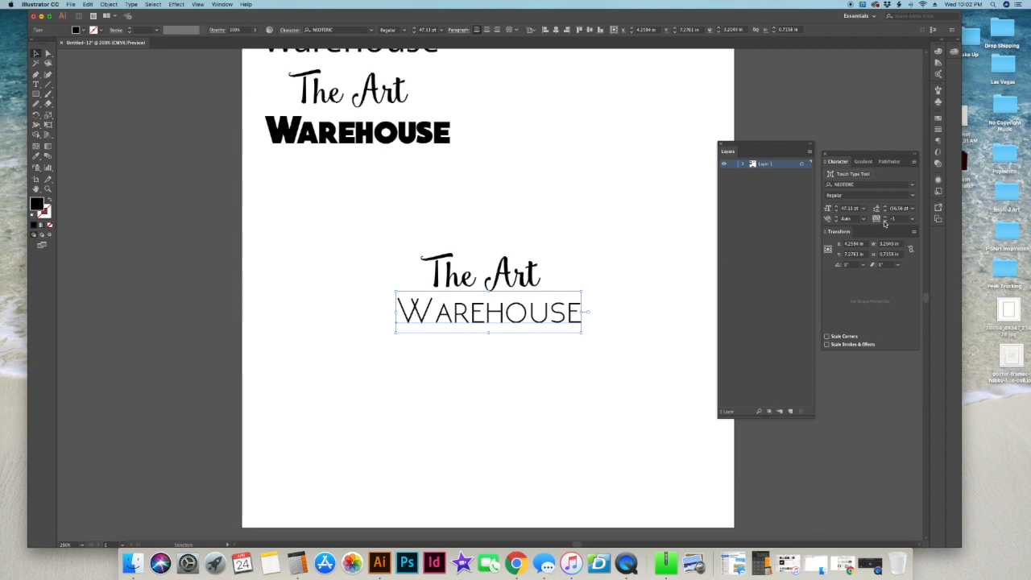
{"action": "left_click", "coordinate": [884, 222]}
{"action": "left_click", "coordinate": [884, 222]}
{"action": "left_click", "coordinate": [885, 222]}
{"action": "left_click", "coordinate": [885, 221]}
{"action": "left_click", "coordinate": [884, 222]}
{"action": "left_click", "coordinate": [885, 222]}
Undo the tracking changes on the thin Warehouse line and deselect it
{"action": "key", "text": "super+z"}
{"action": "key", "text": "super+z"}
{"action": "key", "text": "super+z"}
{"action": "key", "text": "super+z"}
{"action": "key", "text": "super+z"}
{"action": "key", "text": "super+z"}
{"action": "key", "text": "super+z"}
{"action": "key", "text": "super+z"}
{"action": "key", "text": "super+z"}
{"action": "key", "text": "super+z"}
{"action": "key", "text": "super+z"}
{"action": "key", "text": "super+z"}
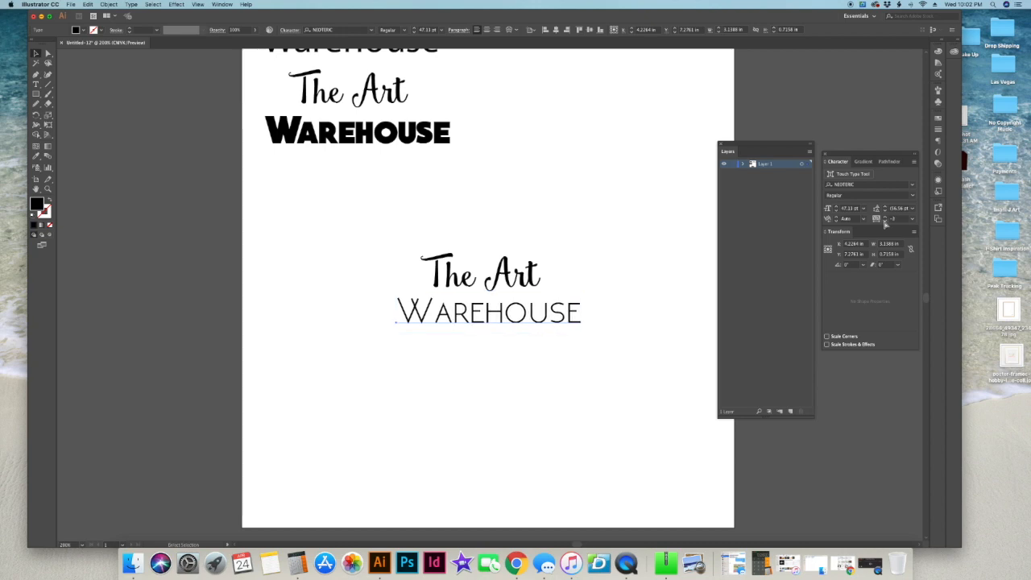
{"action": "key", "text": "super+z"}
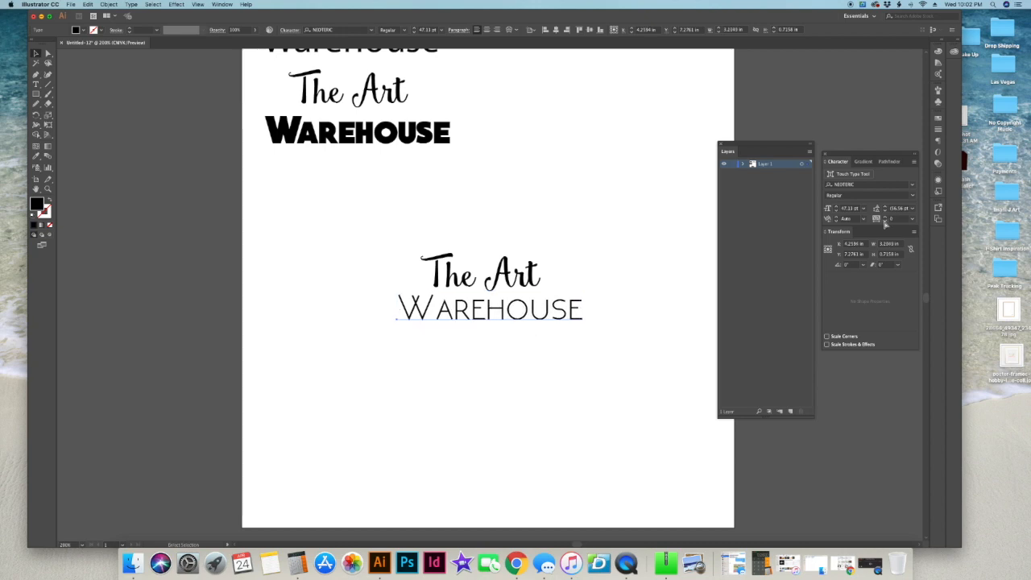
{"action": "left_click", "coordinate": [542, 339]}
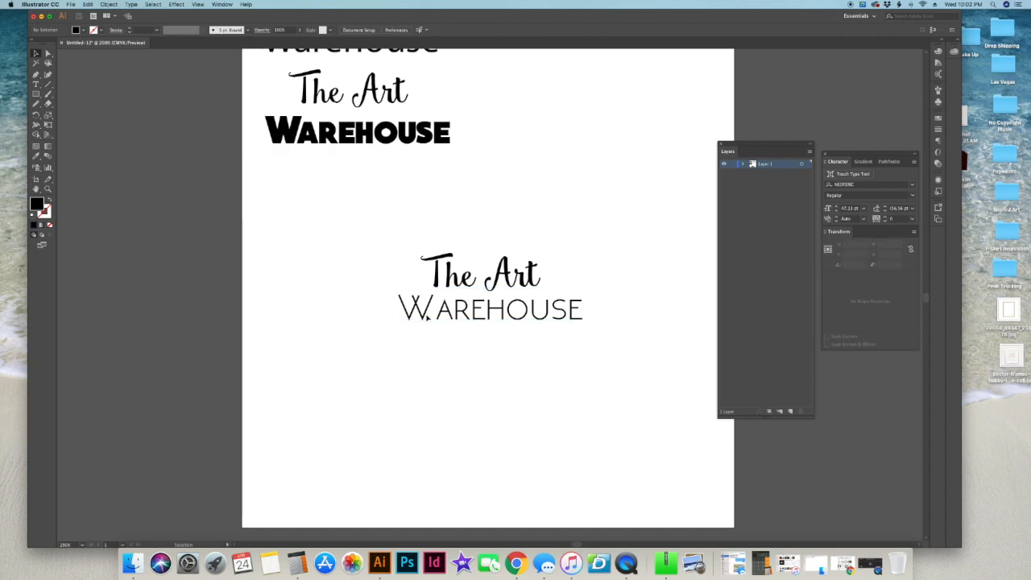
Select the letters WA in the thin Warehouse line and rearrange the Layers and Character panels
{"action": "left_click", "coordinate": [427, 316]}
{"action": "key", "text": "t"}
{"action": "left_click", "coordinate": [453, 318]}
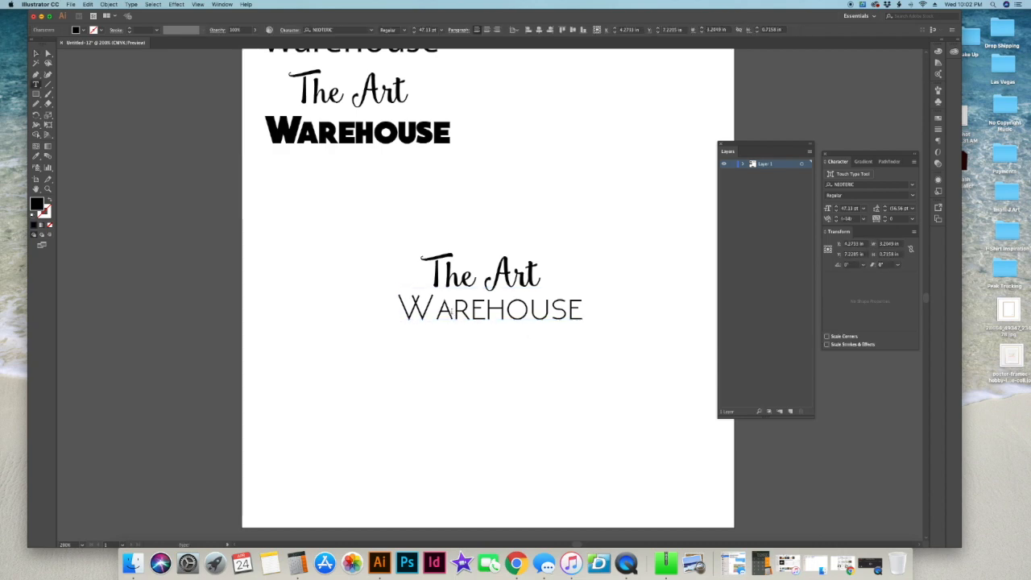
{"action": "double_click", "coordinate": [451, 314]}
{"action": "left_click", "coordinate": [449, 310]}
{"action": "left_click_drag", "start_coordinate": [453, 315], "coordinate": [408, 315]}
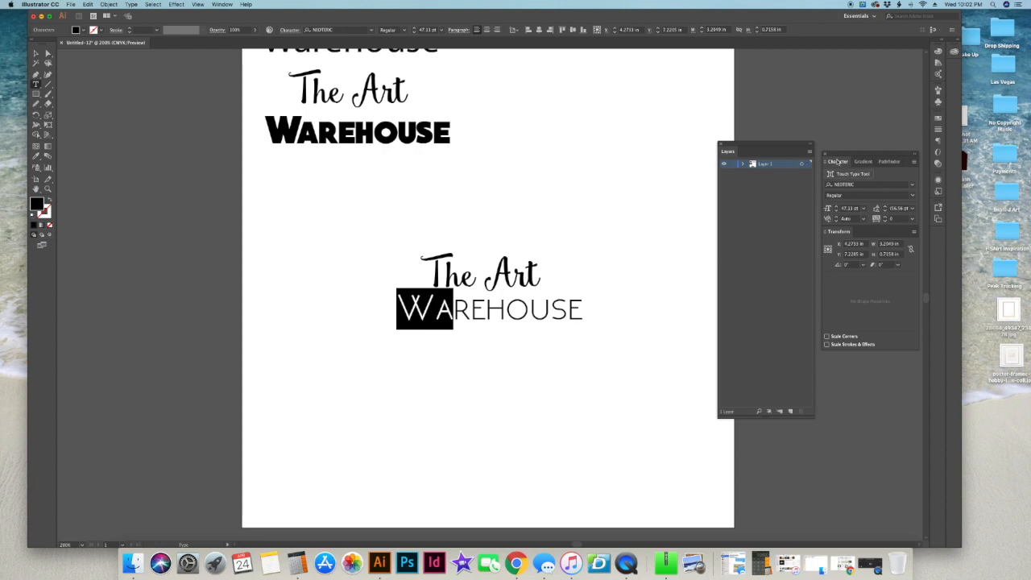
{"action": "left_click_drag", "start_coordinate": [857, 154], "coordinate": [909, 108]}
{"action": "left_click_drag", "start_coordinate": [822, 160], "coordinate": [785, 160]}
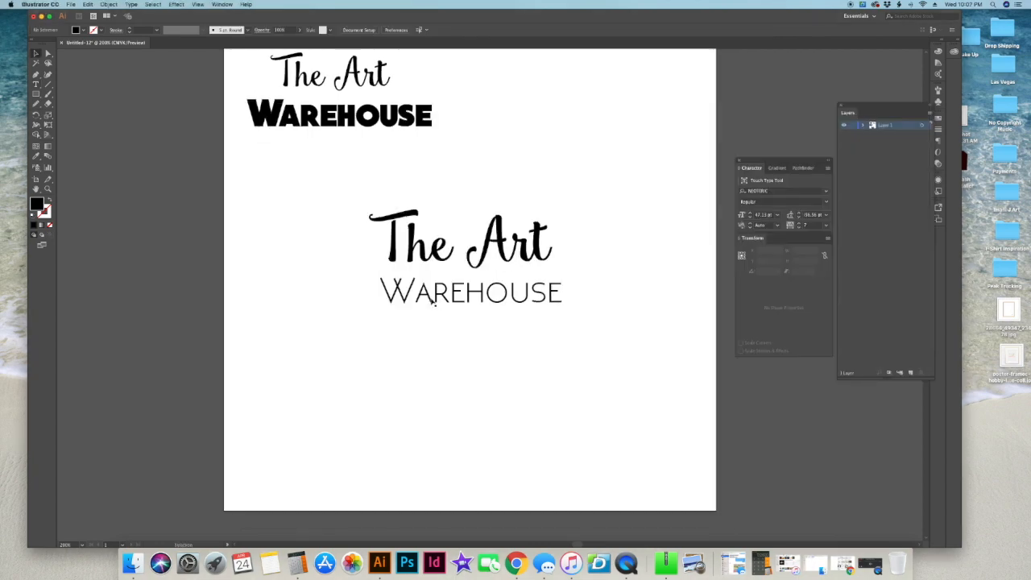
Examine the spacing of the first letters, W, A and R, in the thin Warehouse line
{"action": "left_click", "coordinate": [435, 299]}
{"action": "key", "text": "t"}
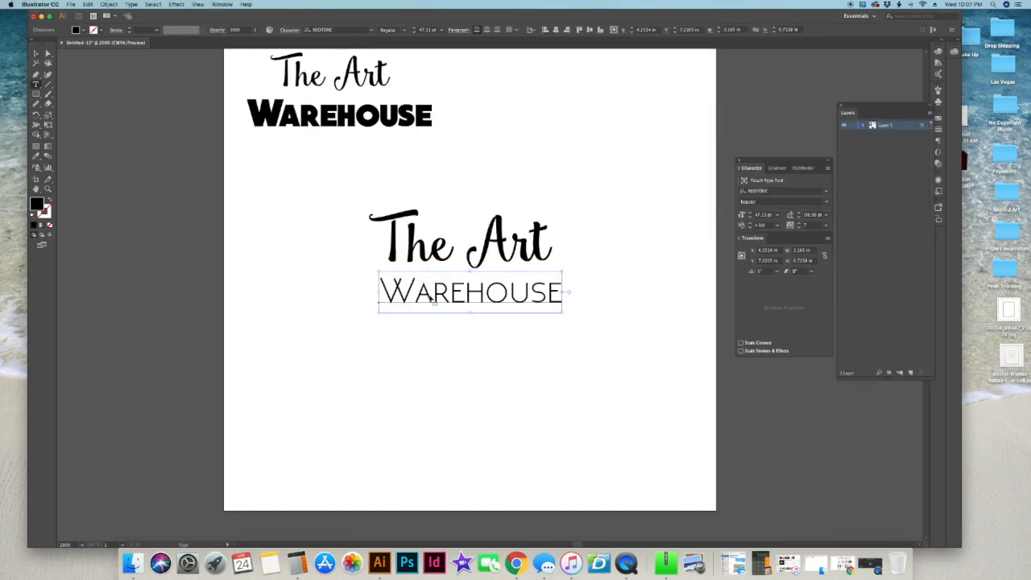
{"action": "double_click", "coordinate": [431, 295]}
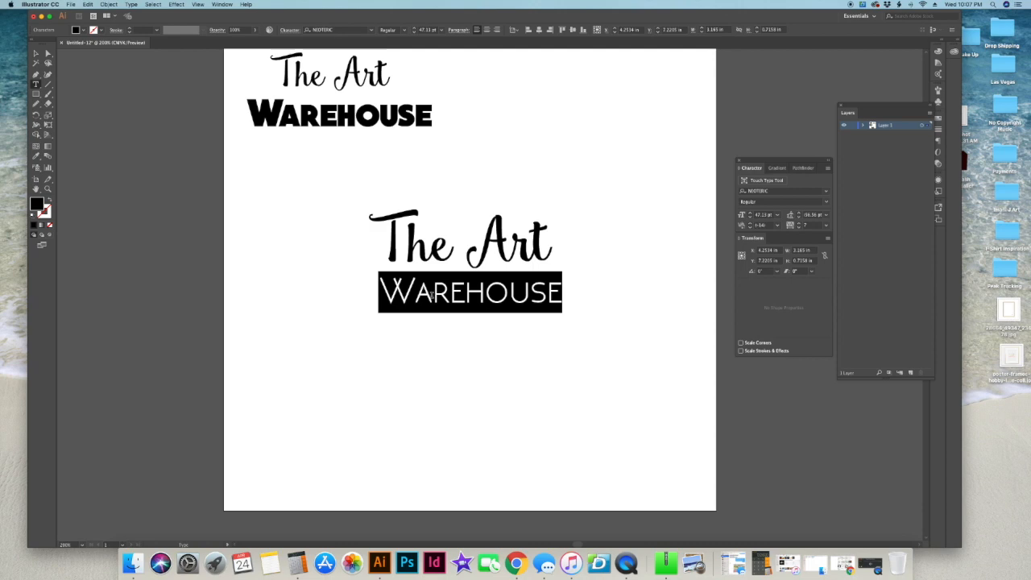
{"action": "left_click", "coordinate": [432, 294]}
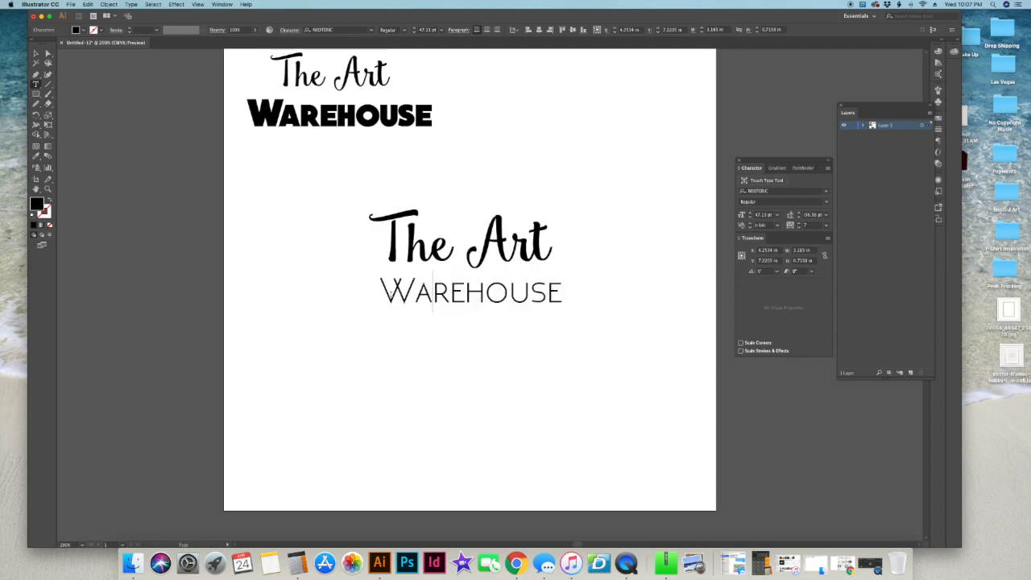
{"action": "left_click_drag", "start_coordinate": [431, 295], "coordinate": [392, 294]}
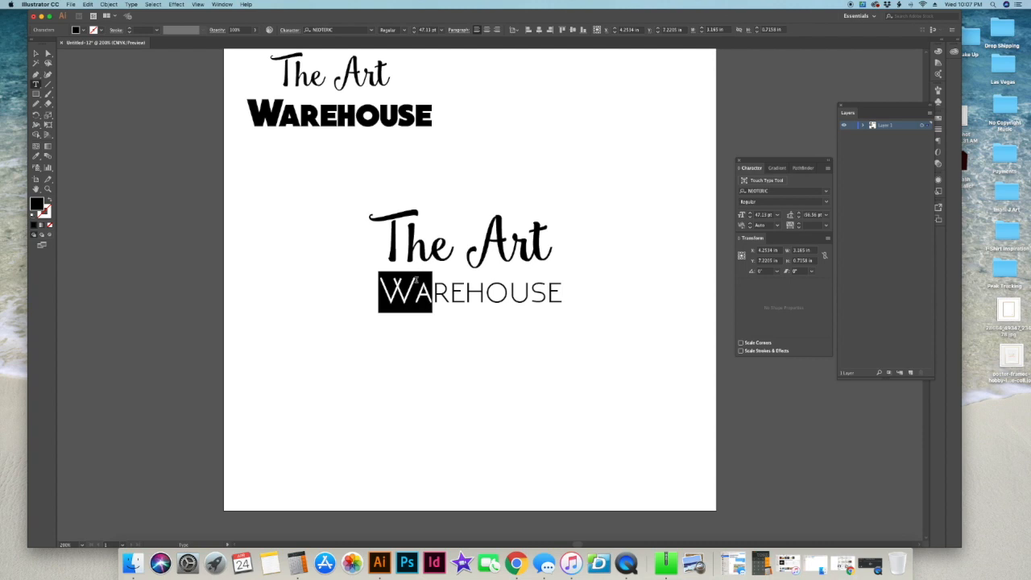
{"action": "left_click", "coordinate": [441, 343]}
{"action": "left_click", "coordinate": [433, 299]}
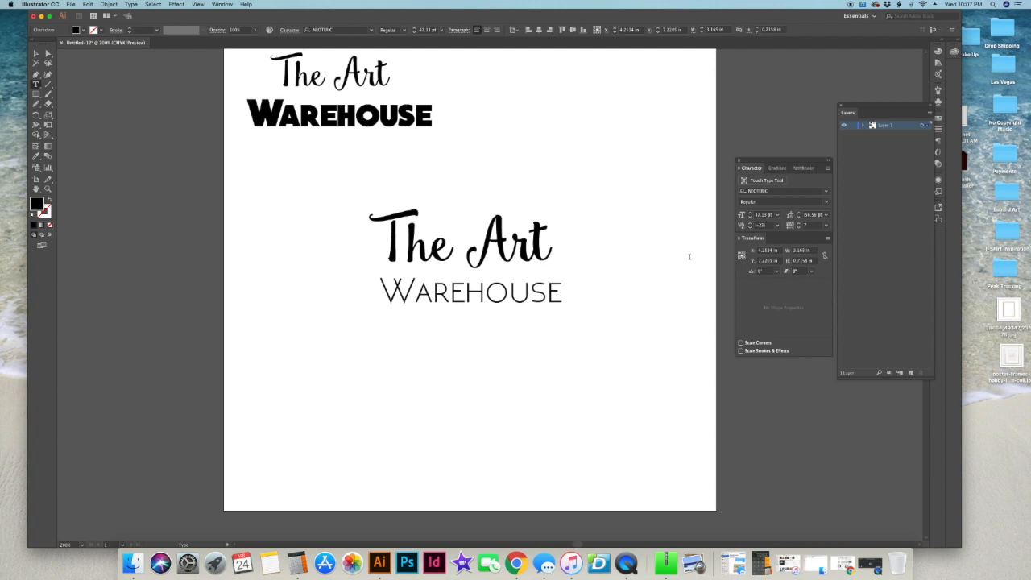
{"action": "left_click", "coordinate": [35, 53]}
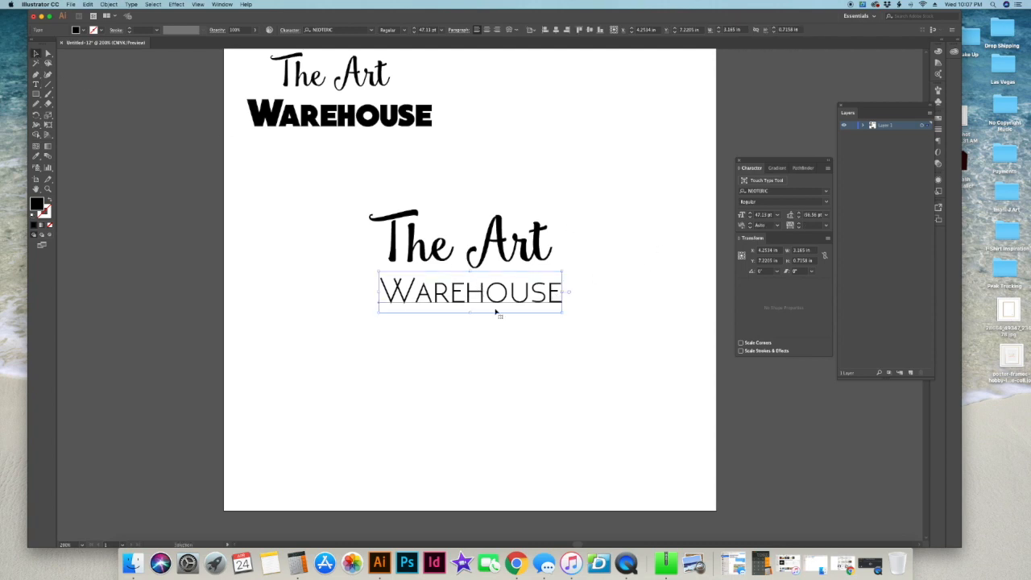
{"action": "left_click", "coordinate": [522, 337]}
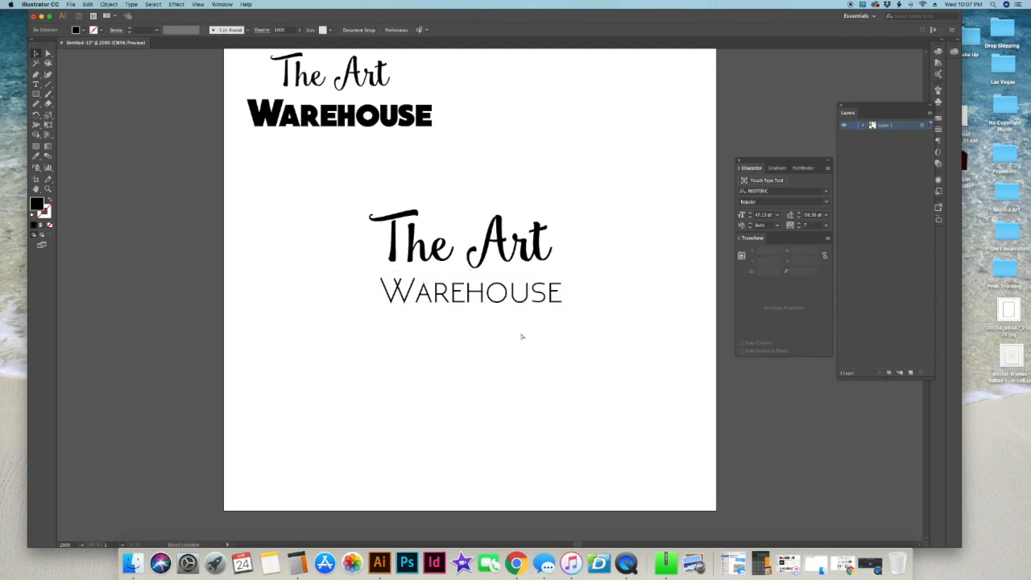
{"action": "key", "text": "super+equal"}
{"action": "left_click", "coordinate": [597, 211]}
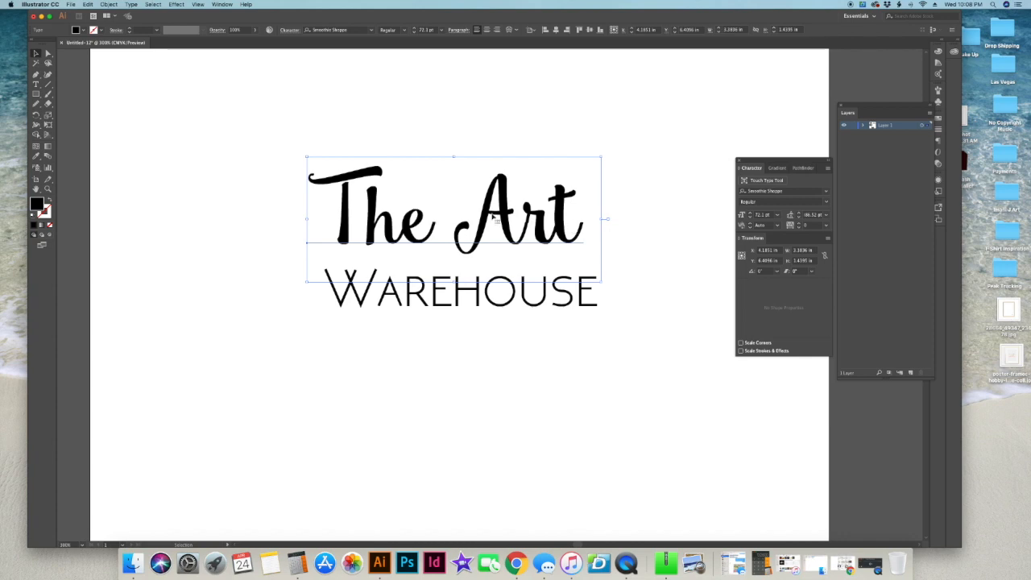
{"action": "key", "text": "t"}
{"action": "left_click", "coordinate": [433, 231]}
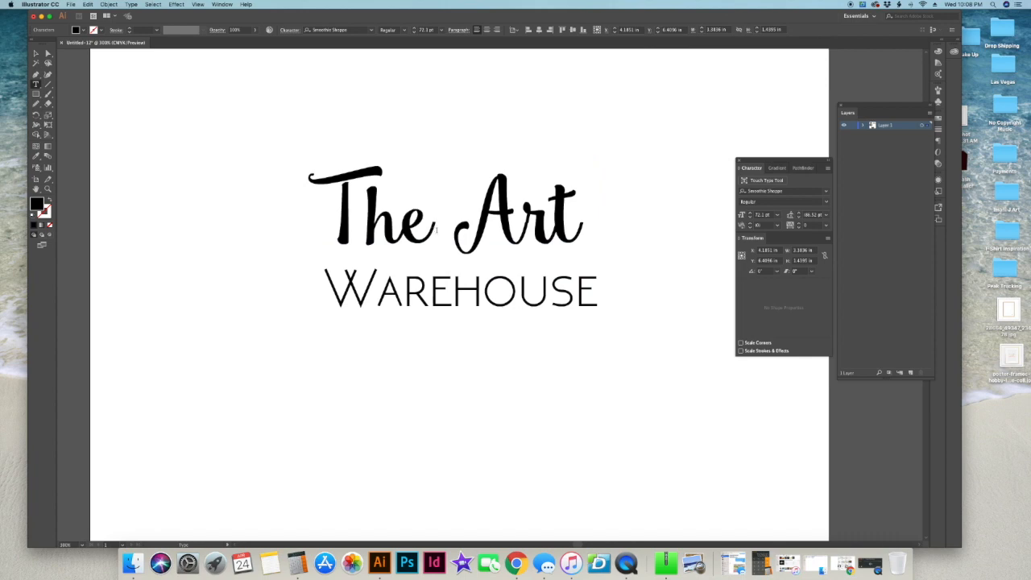
{"action": "left_click_drag", "start_coordinate": [433, 229], "coordinate": [324, 222]}
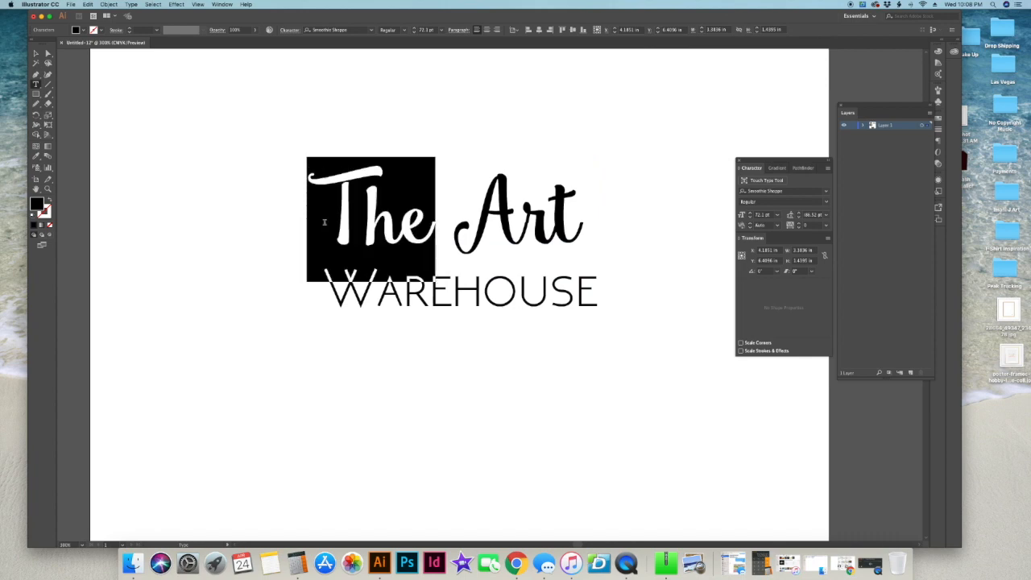
{"action": "left_click", "coordinate": [36, 53]}
{"action": "left_click", "coordinate": [173, 182]}
Copy the word The with its trailing space from the enlarged script line
{"action": "left_click", "coordinate": [426, 230]}
{"action": "key", "text": "t"}
{"action": "left_click", "coordinate": [434, 231]}
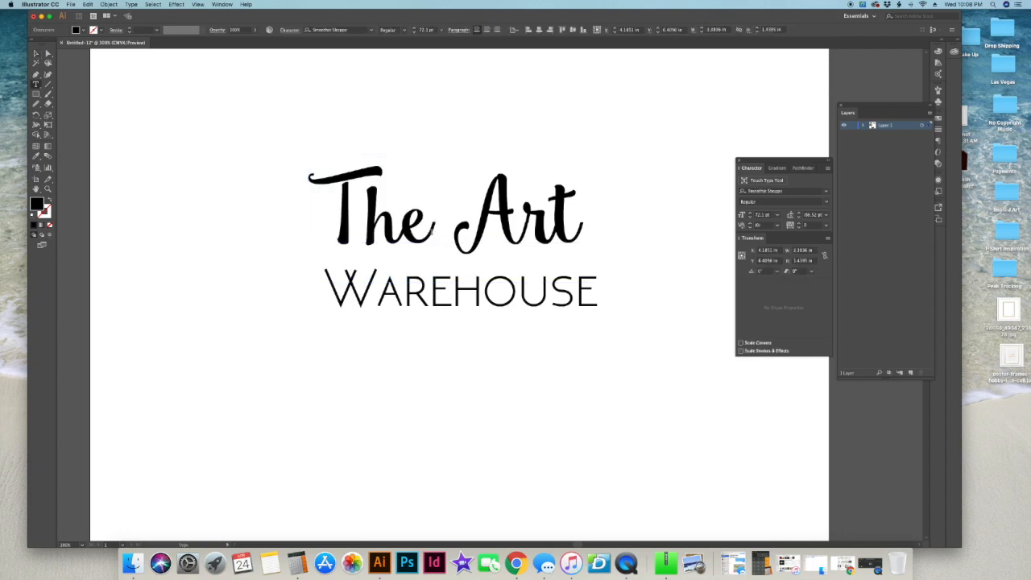
{"action": "left_click_drag", "start_coordinate": [301, 216], "coordinate": [213, 123]}
{"action": "key", "text": "ctrl+c"}
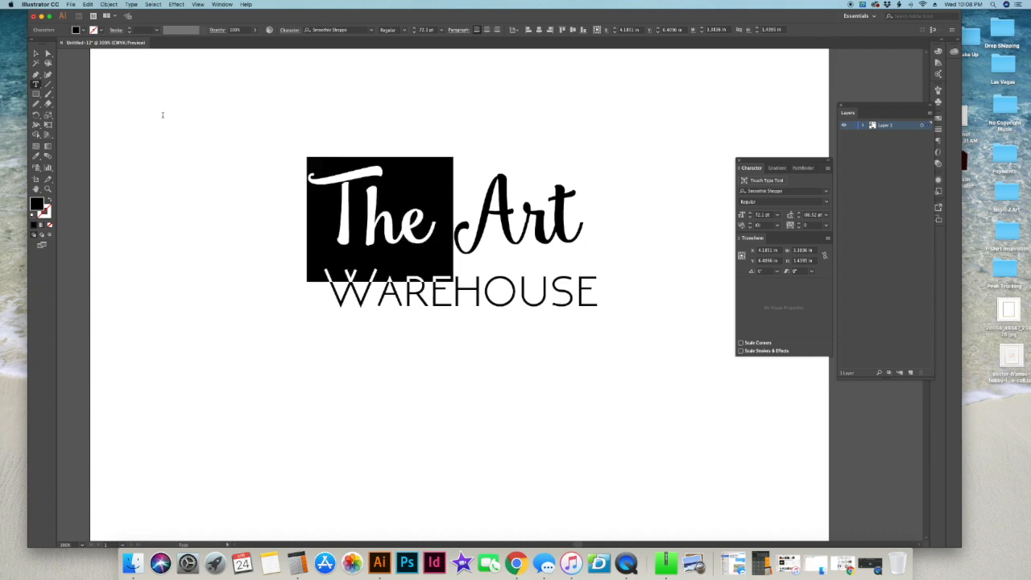
Delete the letter e from the word The in the script line and finish the text edit
{"action": "left_click", "coordinate": [36, 53]}
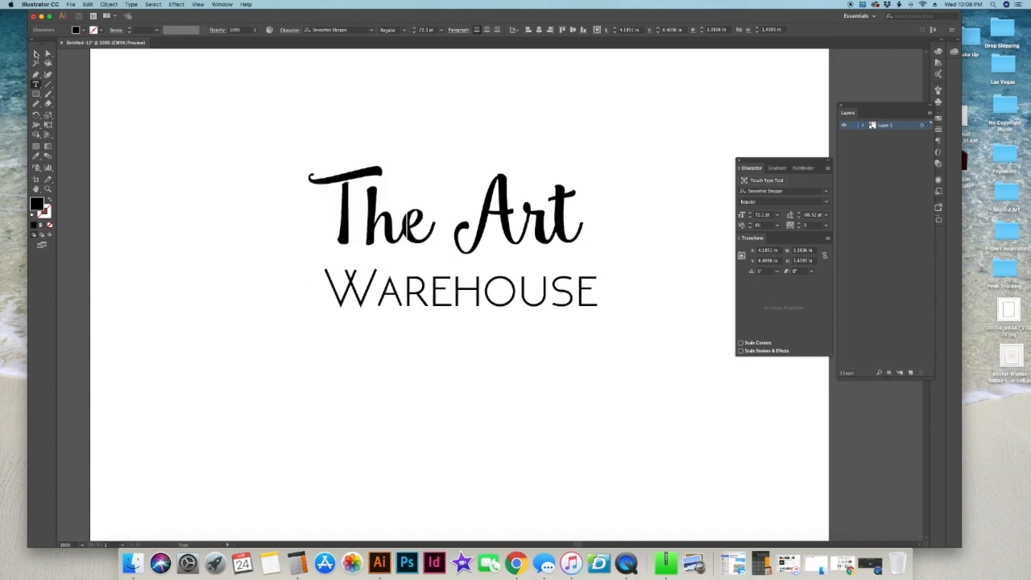
{"action": "key", "text": "BackSpace"}
{"action": "key", "text": "Escape"}
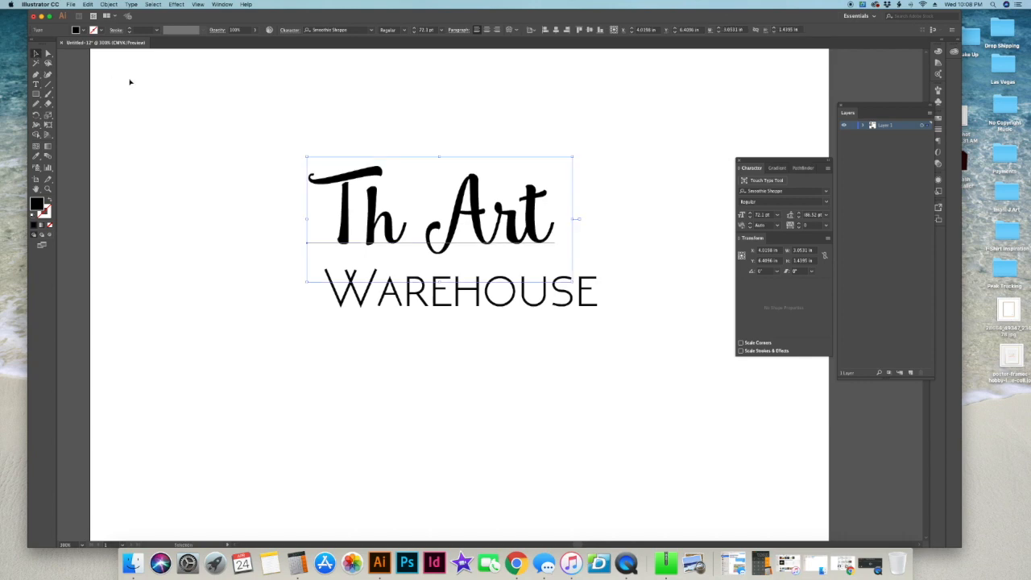
Delete the remaining letters Th and the trailing space from the script line, leaving only the word Art
{"action": "left_click", "coordinate": [438, 352]}
{"action": "double_click", "coordinate": [395, 223]}
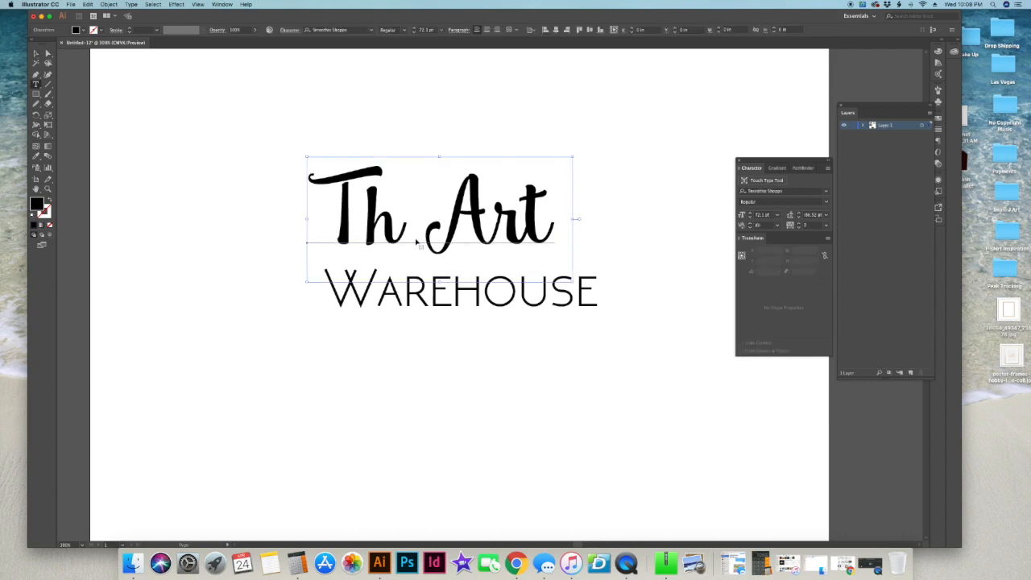
{"action": "left_click", "coordinate": [395, 231]}
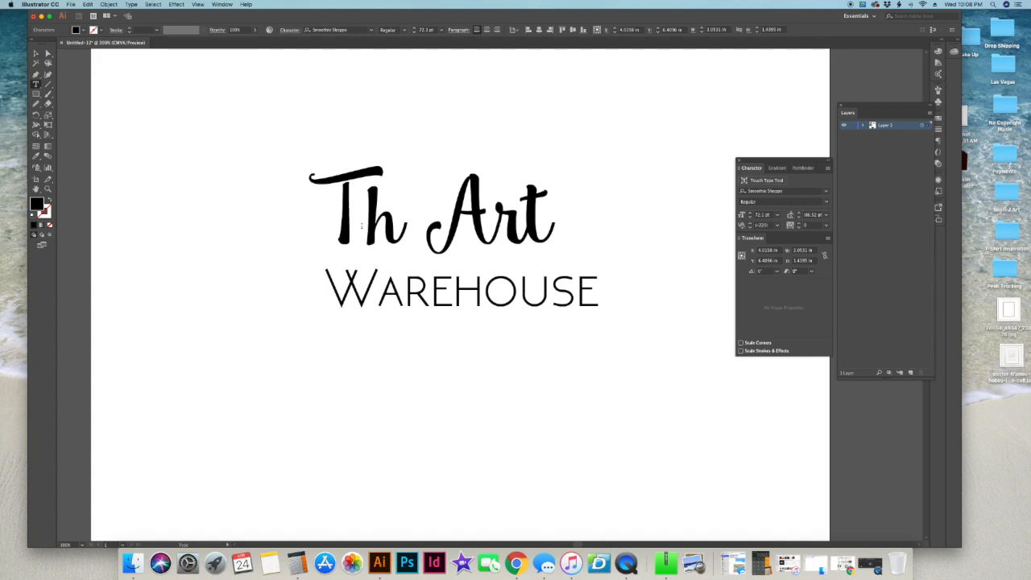
{"action": "double_click", "coordinate": [362, 225]}
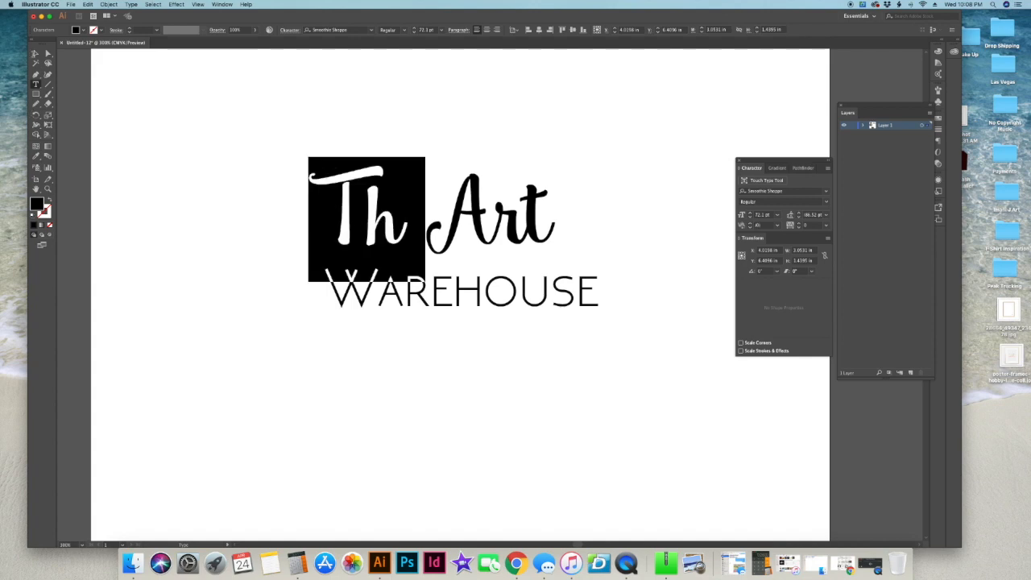
{"action": "key", "text": "BackSpace"}
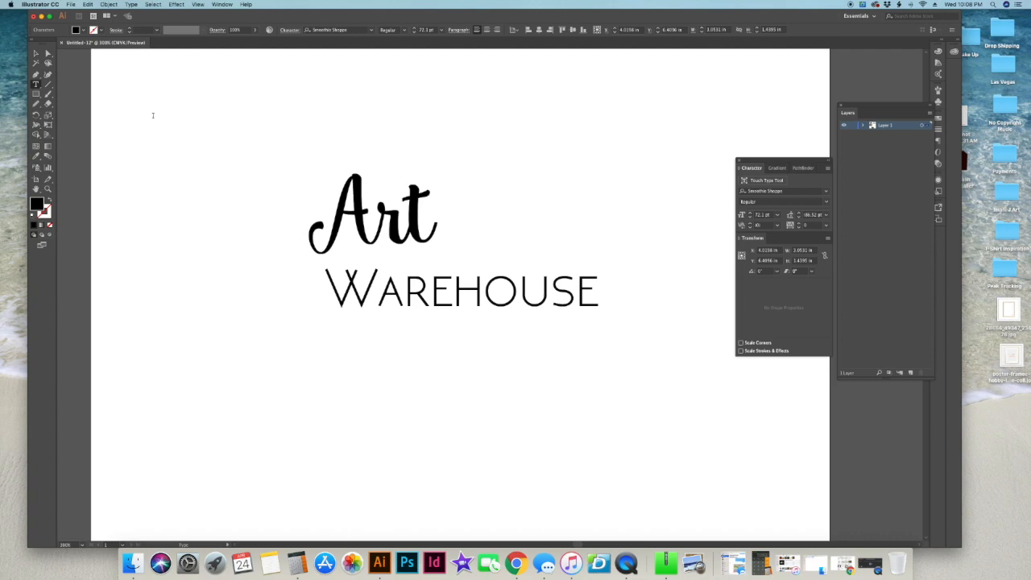
{"action": "key", "text": "Escape"}
{"action": "key", "text": "Return"}
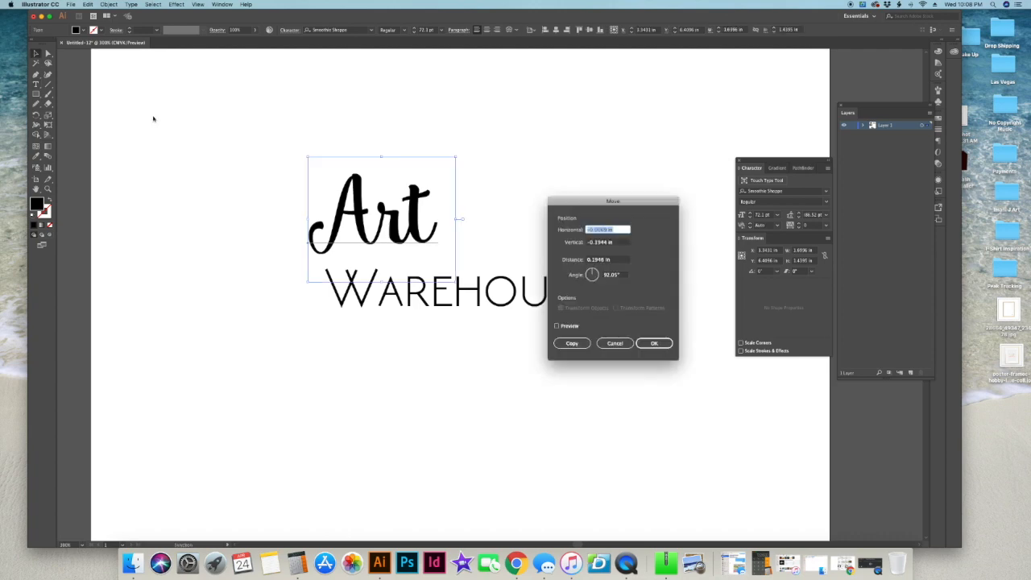
{"action": "left_click", "coordinate": [615, 343]}
Move the script word Art over the second half of the Warehouse line
{"action": "left_click", "coordinate": [277, 138]}
{"action": "left_click", "coordinate": [381, 237]}
{"action": "left_click_drag", "start_coordinate": [378, 233], "coordinate": [505, 241]}
{"action": "left_click", "coordinate": [306, 160]}
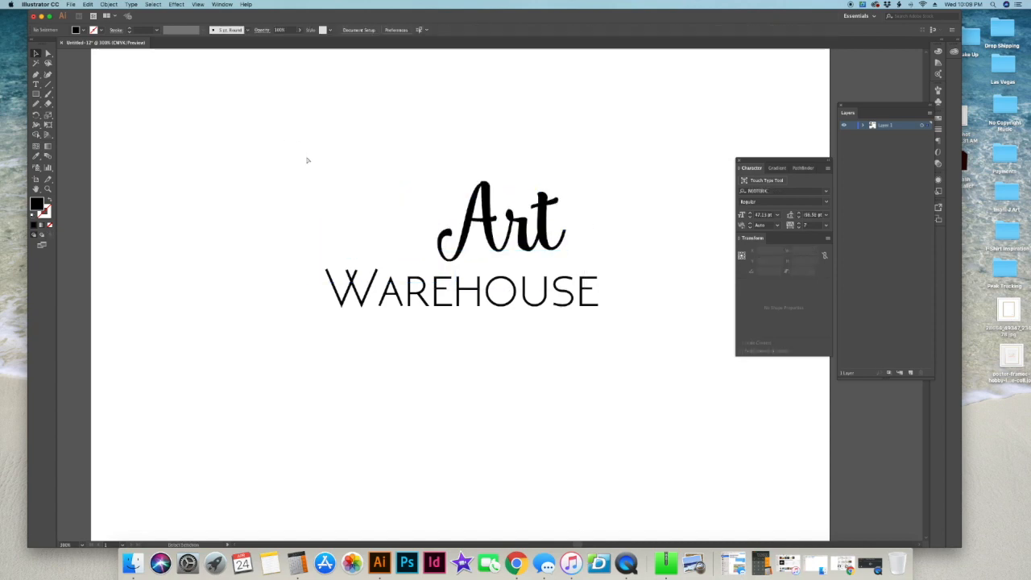
Paste The as a separate text object above and left of Art and scale it down to about 51 pt
{"action": "key", "text": "ctrl+v"}
{"action": "left_click_drag", "start_coordinate": [447, 298], "coordinate": [329, 170]}
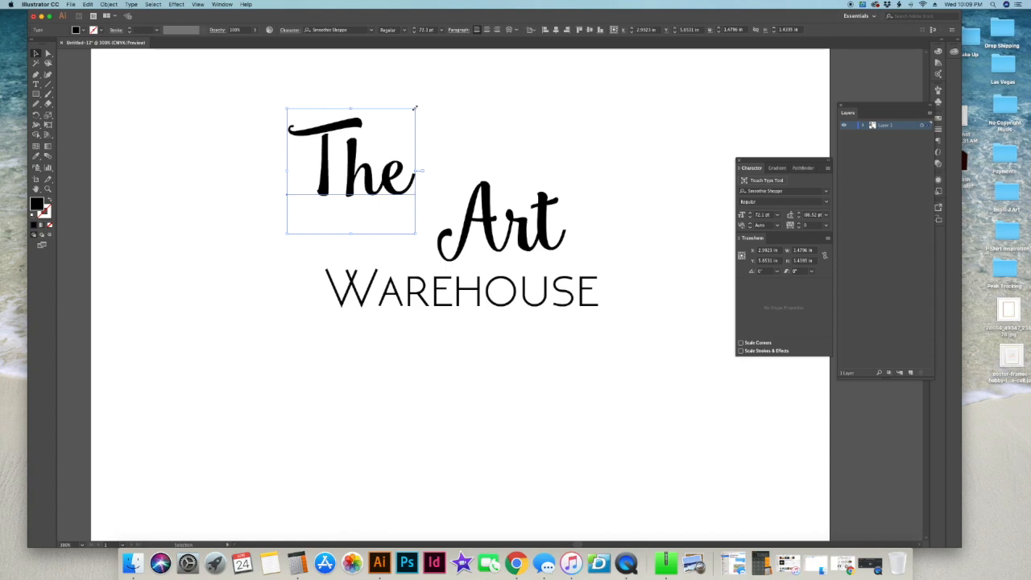
{"action": "left_click_drag", "start_coordinate": [414, 107], "coordinate": [393, 129]}
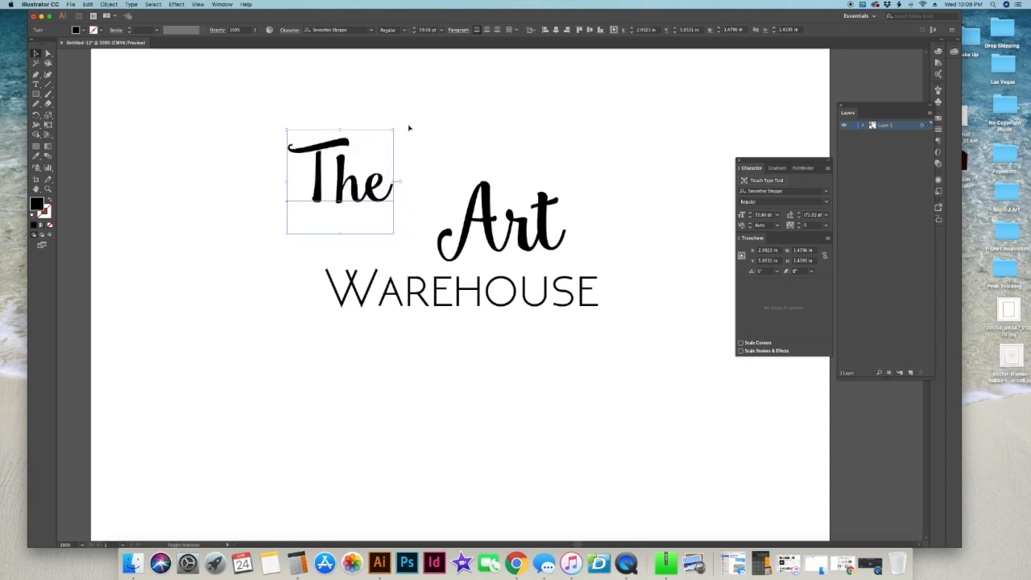
{"action": "left_click", "coordinate": [151, 4]}
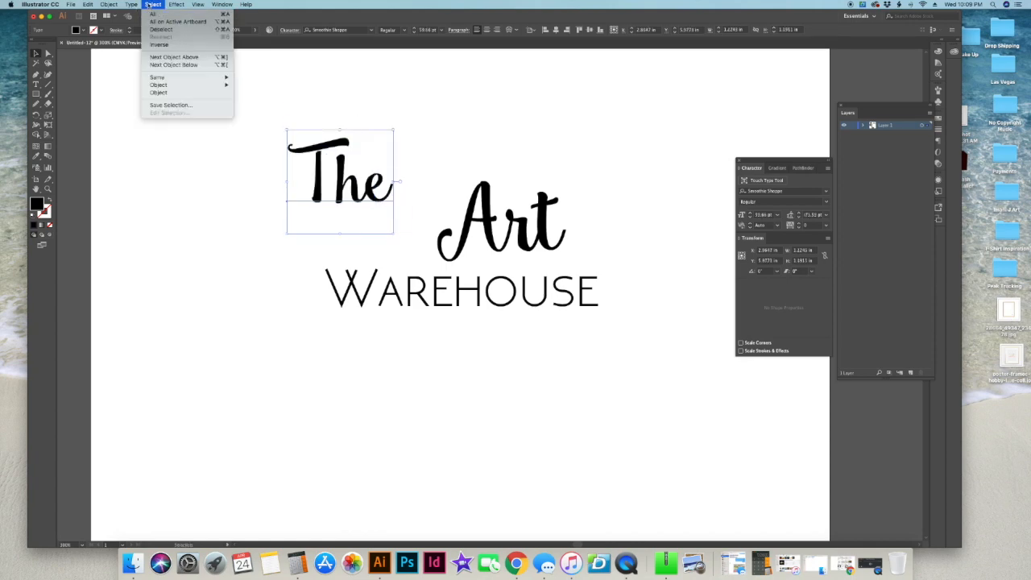
{"action": "mouse_move", "coordinate": [176, 4]}
{"action": "left_click", "coordinate": [401, 78]}
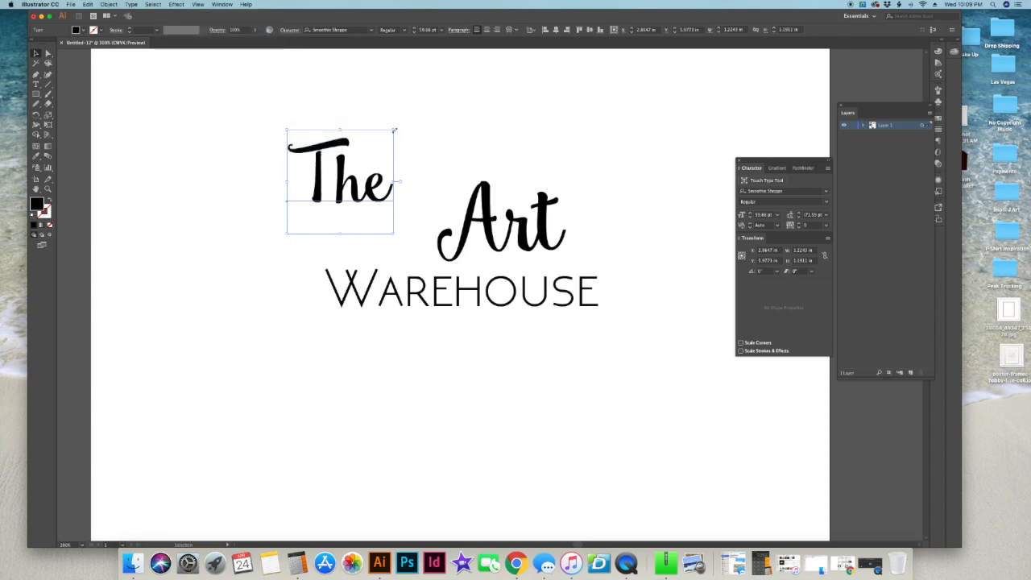
{"action": "left_click_drag", "start_coordinate": [394, 130], "coordinate": [378, 144]}
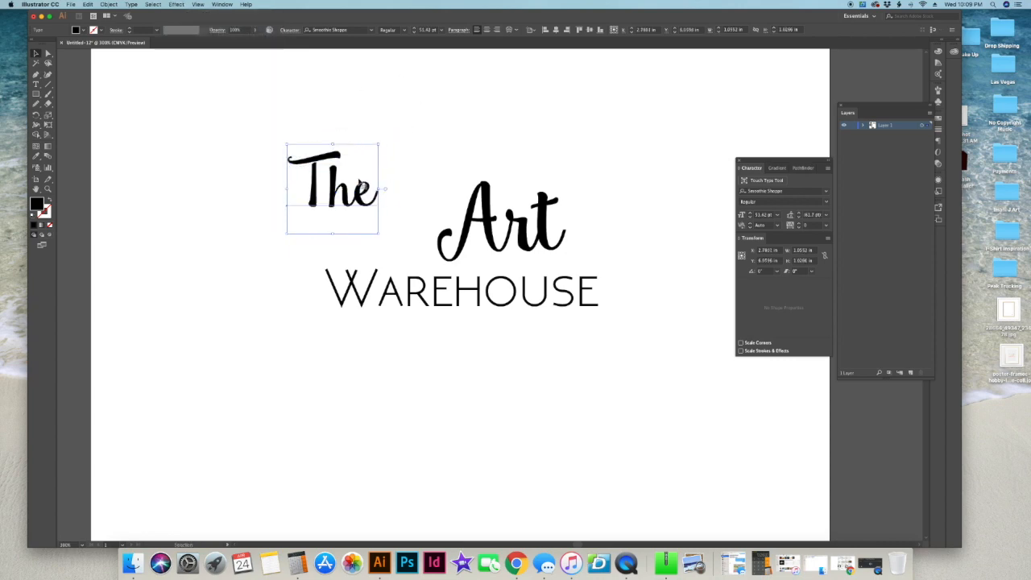
Move The between Art and the start of Warehouse and shrink it to about 36 pt
{"action": "left_click_drag", "start_coordinate": [315, 223], "coordinate": [356, 213]}
{"action": "left_click_drag", "start_coordinate": [380, 180], "coordinate": [375, 244]}
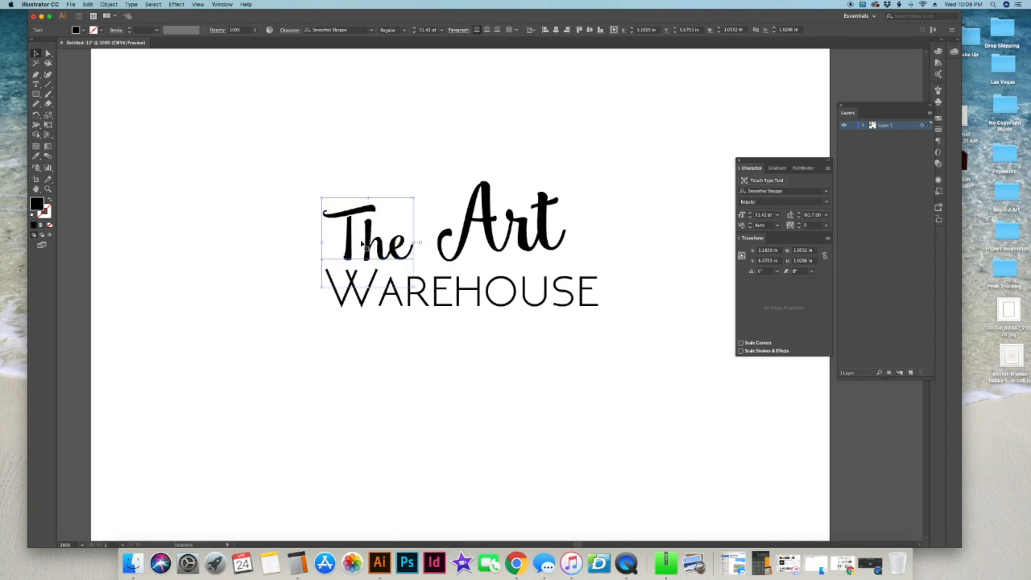
{"action": "left_click_drag", "start_coordinate": [376, 248], "coordinate": [386, 205]}
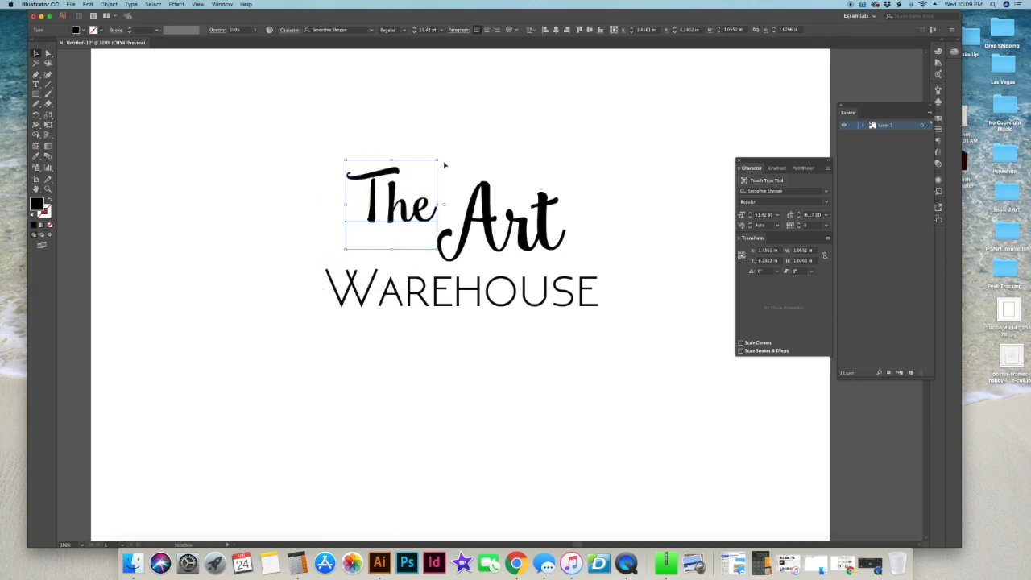
{"action": "left_click_drag", "start_coordinate": [440, 163], "coordinate": [407, 188]}
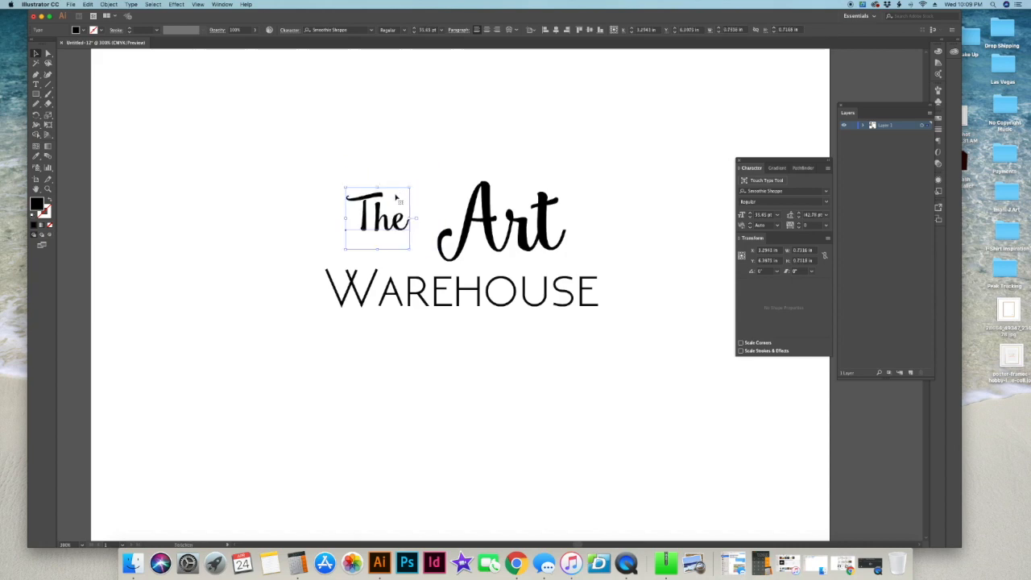
{"action": "left_click_drag", "start_coordinate": [385, 233], "coordinate": [404, 214]}
Lower Art closer to Warehouse, set The aside, and align Art and Warehouse on their horizontal centres
{"action": "left_click_drag", "start_coordinate": [540, 220], "coordinate": [513, 230]}
{"action": "left_click_drag", "start_coordinate": [396, 197], "coordinate": [323, 187]}
{"action": "left_click_drag", "start_coordinate": [389, 163], "coordinate": [510, 317]}
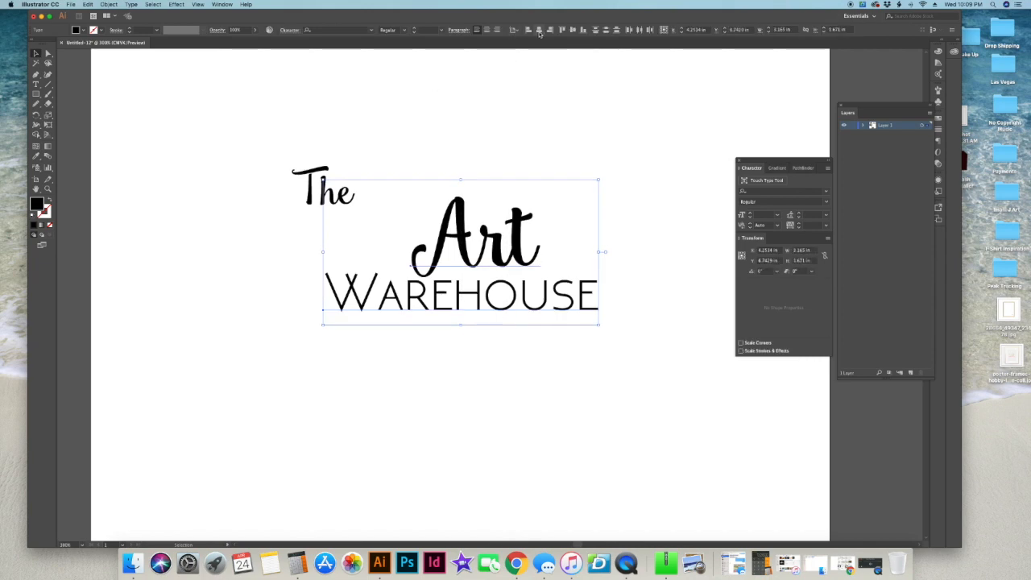
{"action": "left_click", "coordinate": [539, 30]}
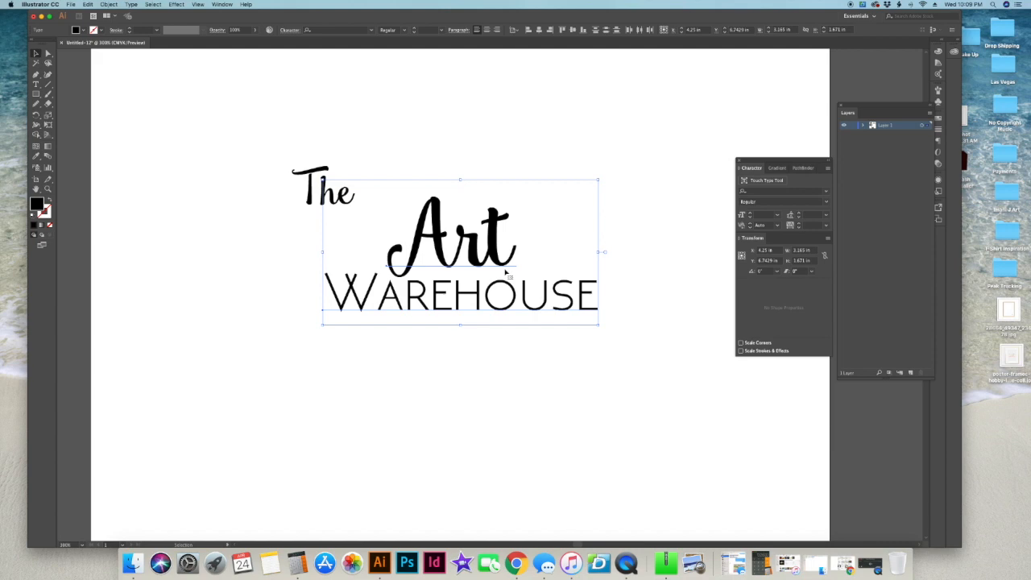
Place The directly against the upper left of the A in Art
{"action": "left_click", "coordinate": [403, 145]}
{"action": "left_click_drag", "start_coordinate": [323, 194], "coordinate": [370, 225]}
{"action": "left_click", "coordinate": [384, 437]}
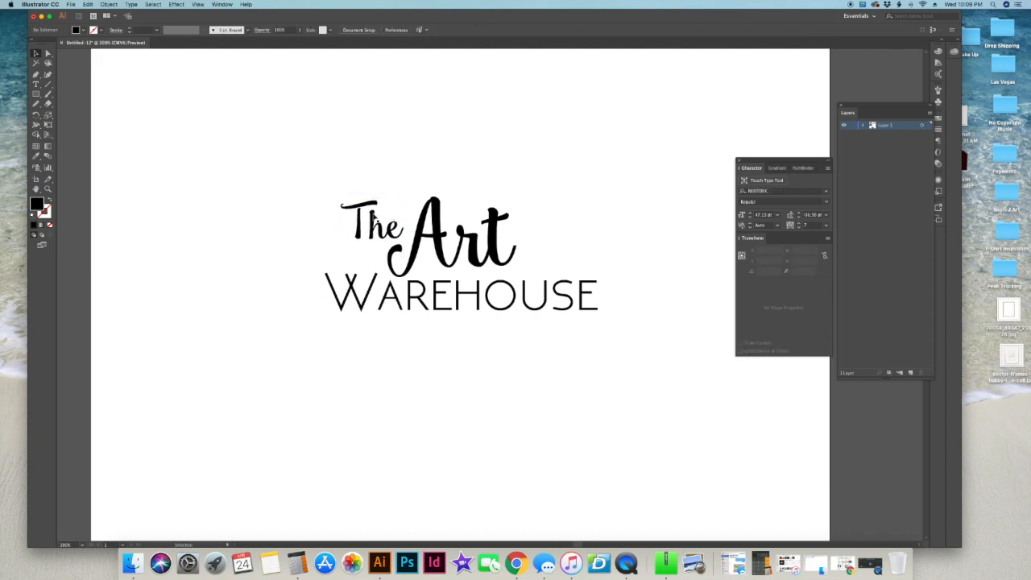
Scale the whole logo down to about 2.43 in wide and move it to the artboard's upper-left corner
{"action": "left_click_drag", "start_coordinate": [333, 176], "coordinate": [531, 341]}
{"action": "left_click_drag", "start_coordinate": [467, 306], "coordinate": [264, 183]}
{"action": "left_click_drag", "start_coordinate": [395, 204], "coordinate": [331, 170]}
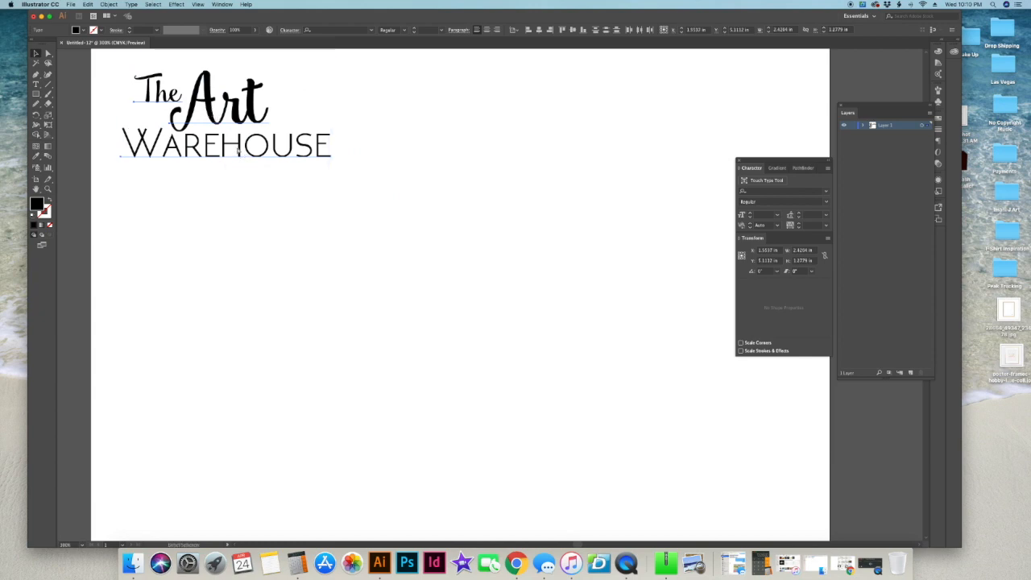
Paste a copy of the logo in the middle of the artboard and enlarge it to about 3.04 in wide
{"action": "key", "text": "super+v"}
{"action": "left_click_drag", "start_coordinate": [479, 299], "coordinate": [453, 279]}
{"action": "left_click", "coordinate": [446, 385]}
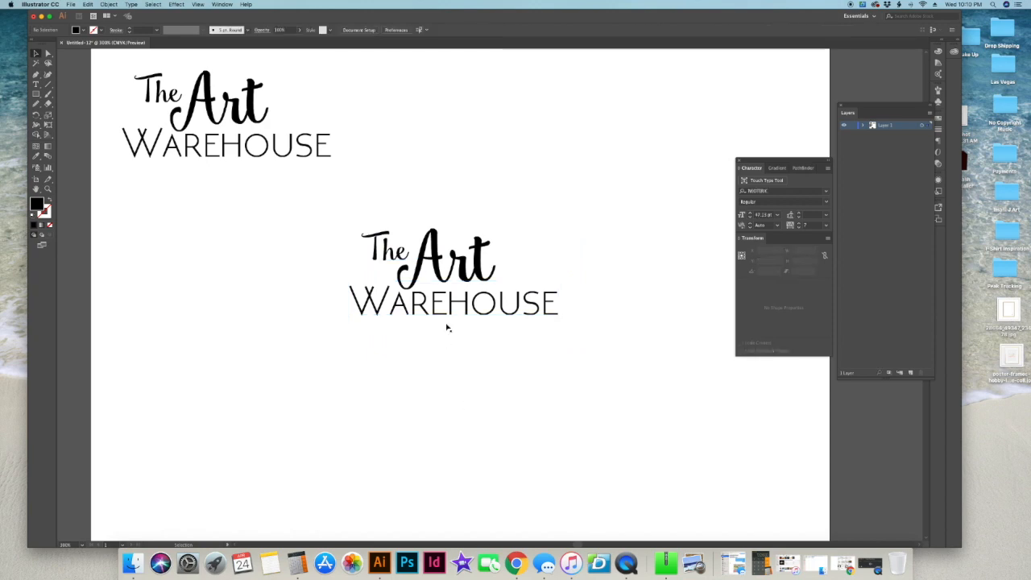
{"action": "left_click_drag", "start_coordinate": [351, 223], "coordinate": [596, 339]}
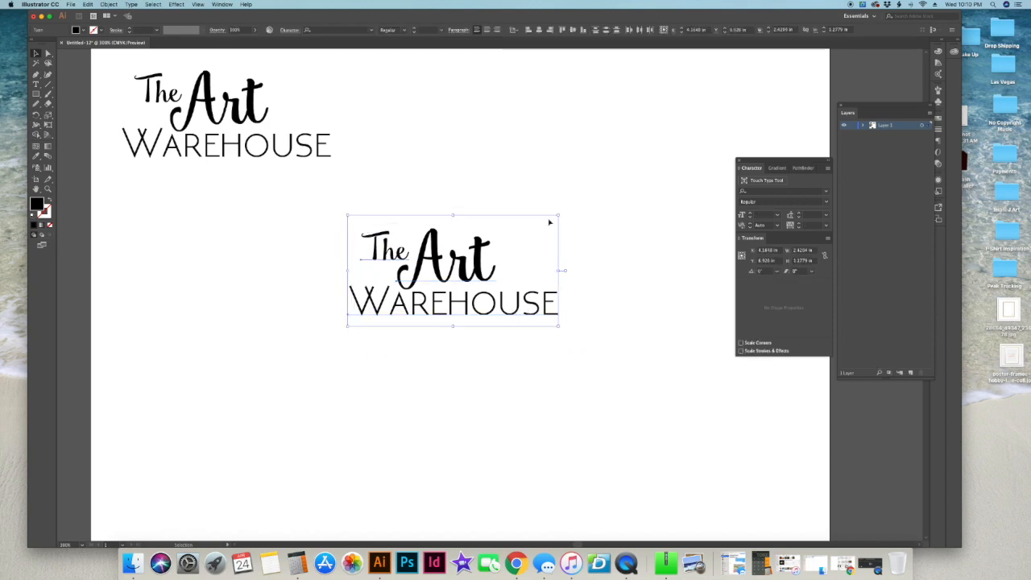
{"action": "left_click_drag", "start_coordinate": [557, 215], "coordinate": [613, 187]}
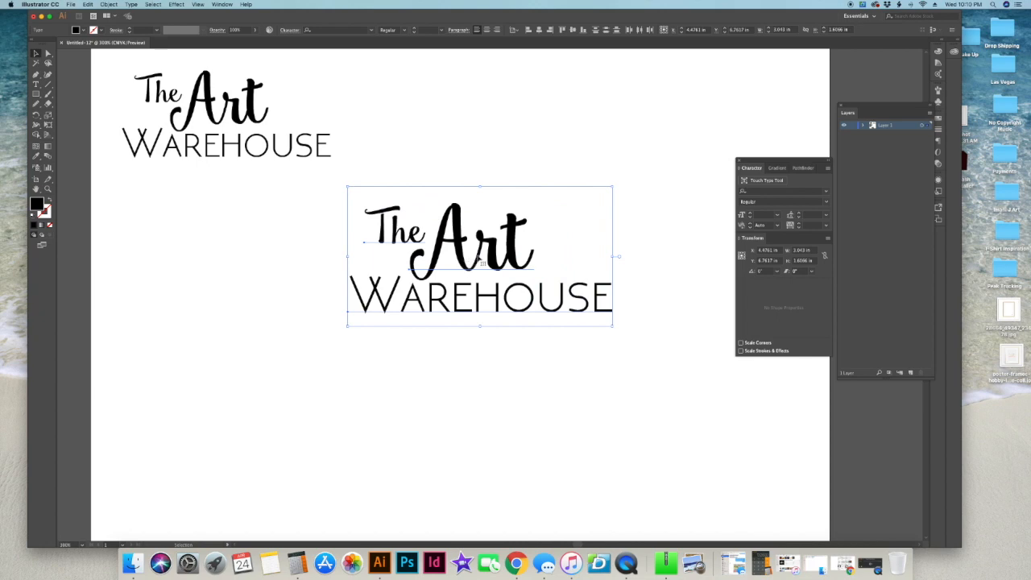
{"action": "scroll", "coordinate": [483, 262], "scroll_direction": "down", "scroll_amount": 2}
{"action": "left_click_drag", "start_coordinate": [488, 254], "coordinate": [444, 282]}
{"action": "left_click", "coordinate": [505, 374]}
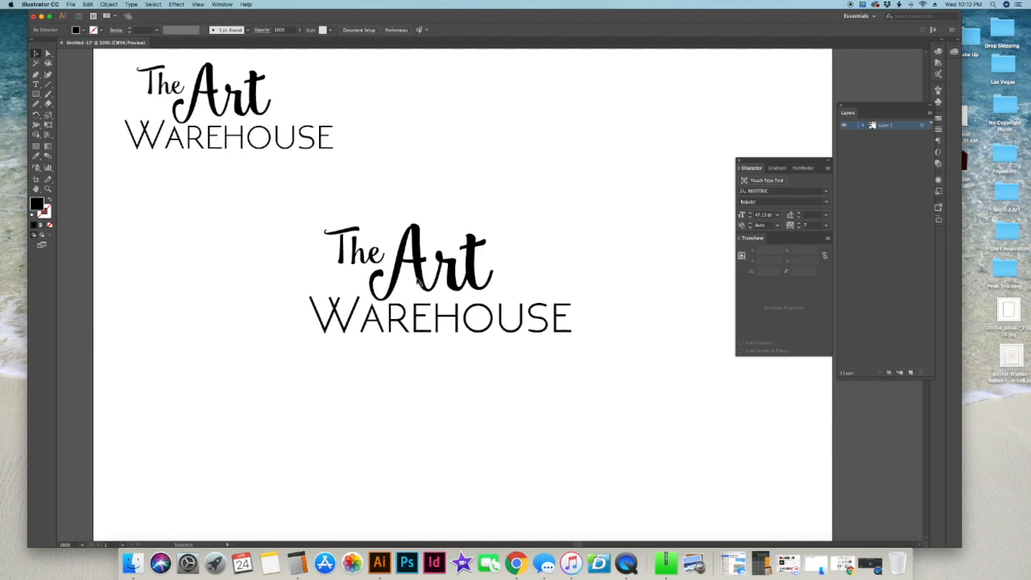
Move Art in the copied logo down and right so the tail of its A overlaps the Warehouse letters
{"action": "left_click", "coordinate": [420, 282]}
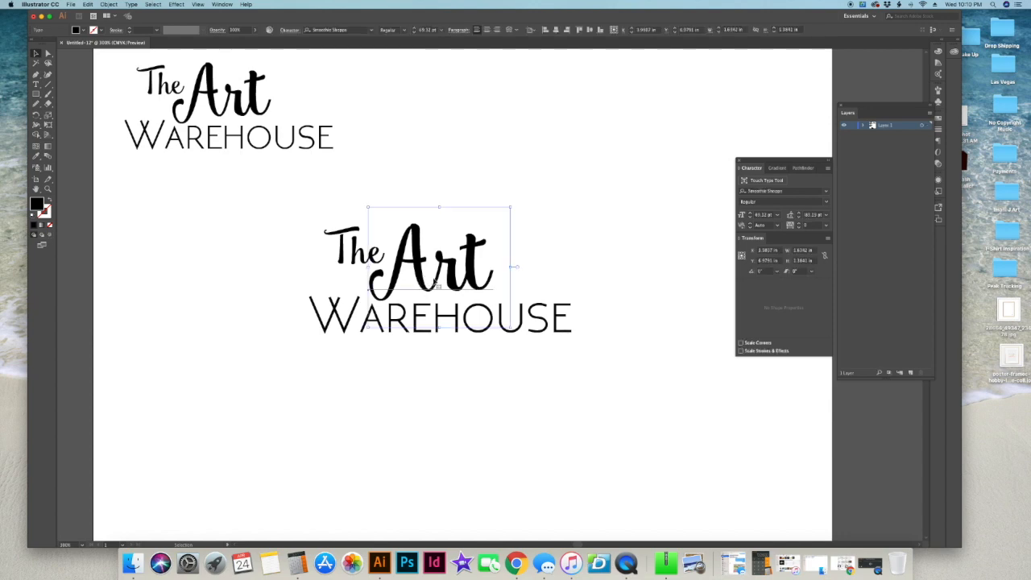
{"action": "left_click", "coordinate": [486, 381]}
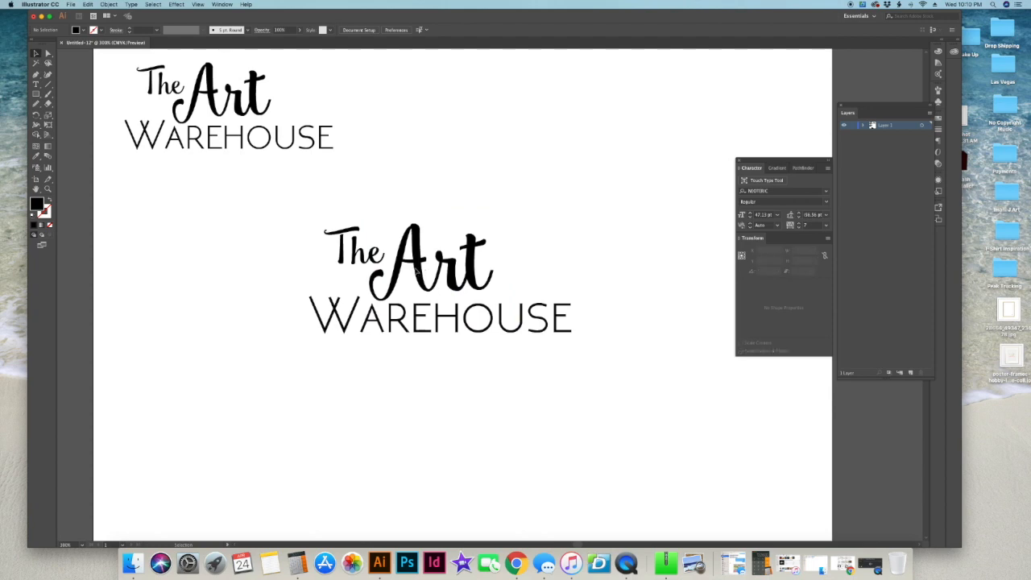
{"action": "left_click", "coordinate": [424, 275]}
{"action": "left_click_drag", "start_coordinate": [427, 276], "coordinate": [442, 287]}
{"action": "left_click", "coordinate": [486, 395]}
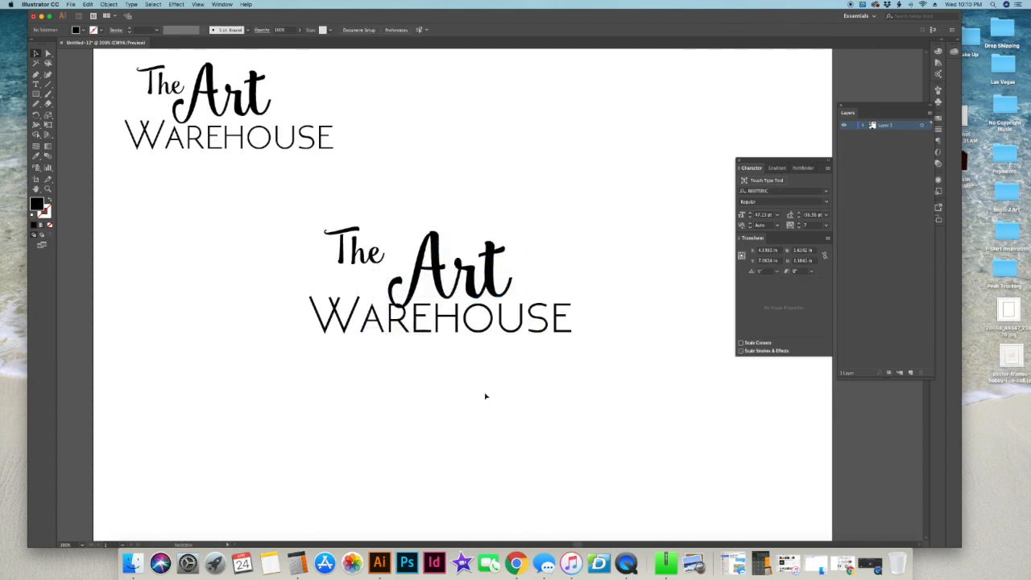
Shrink The in the copied logo to about 23 pt and tuck it against the left side of the A
{"action": "left_click", "coordinate": [355, 256]}
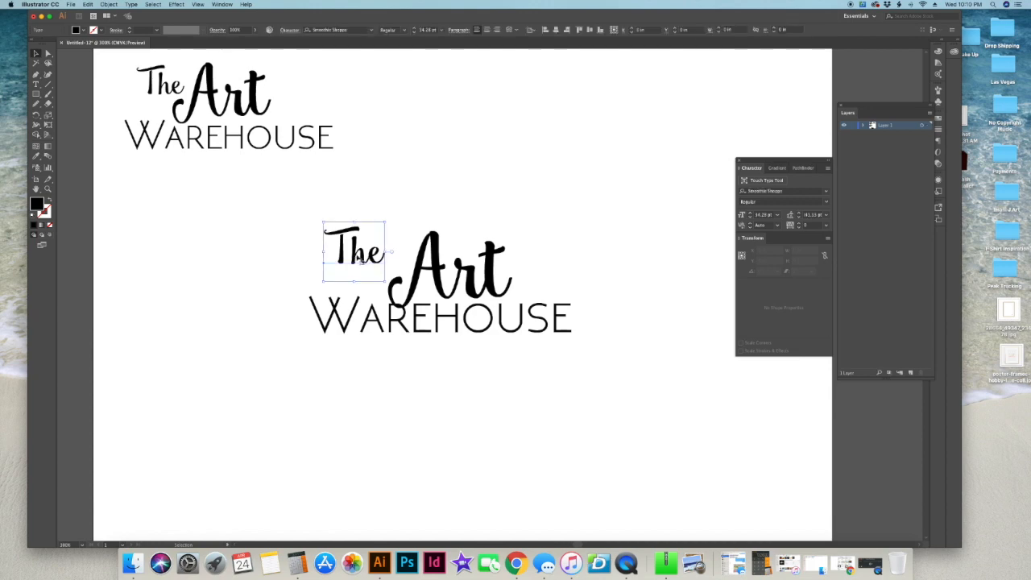
{"action": "left_click_drag", "start_coordinate": [354, 257], "coordinate": [380, 267]}
{"action": "left_click_drag", "start_coordinate": [348, 231], "coordinate": [391, 266]}
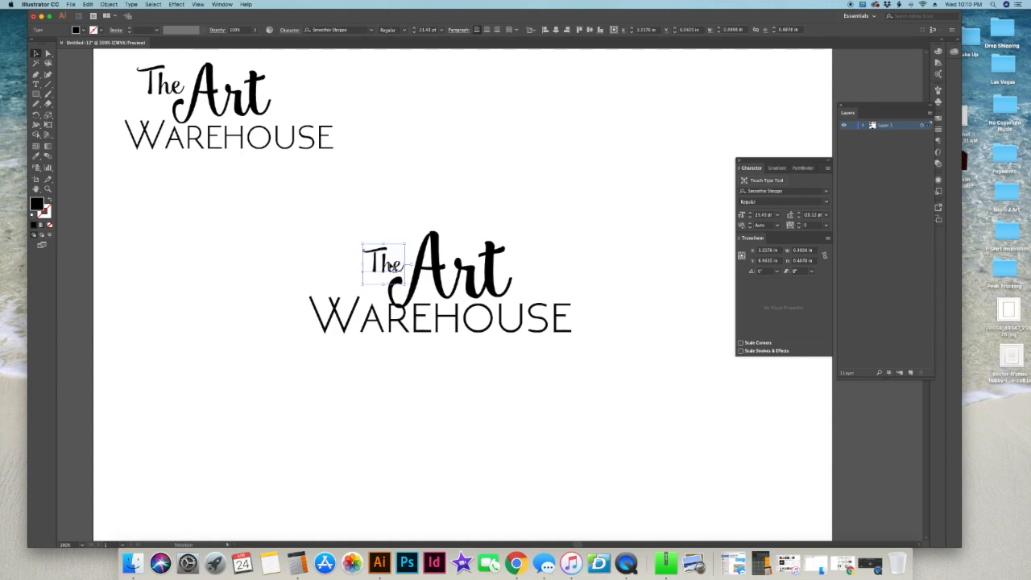
{"action": "left_click", "coordinate": [344, 362]}
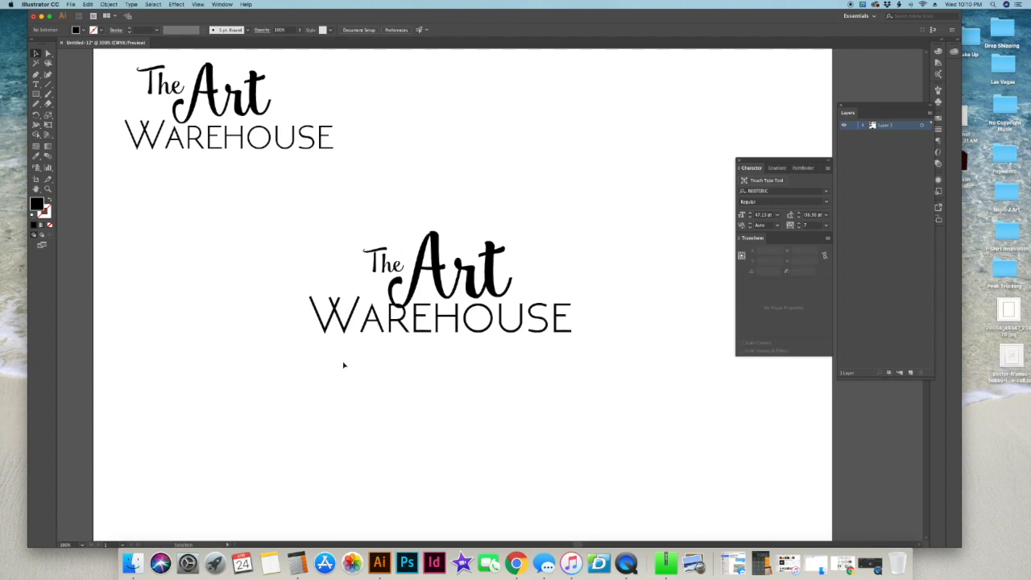
{"action": "left_click_drag", "start_coordinate": [391, 274], "coordinate": [398, 275]}
{"action": "left_click", "coordinate": [384, 369]}
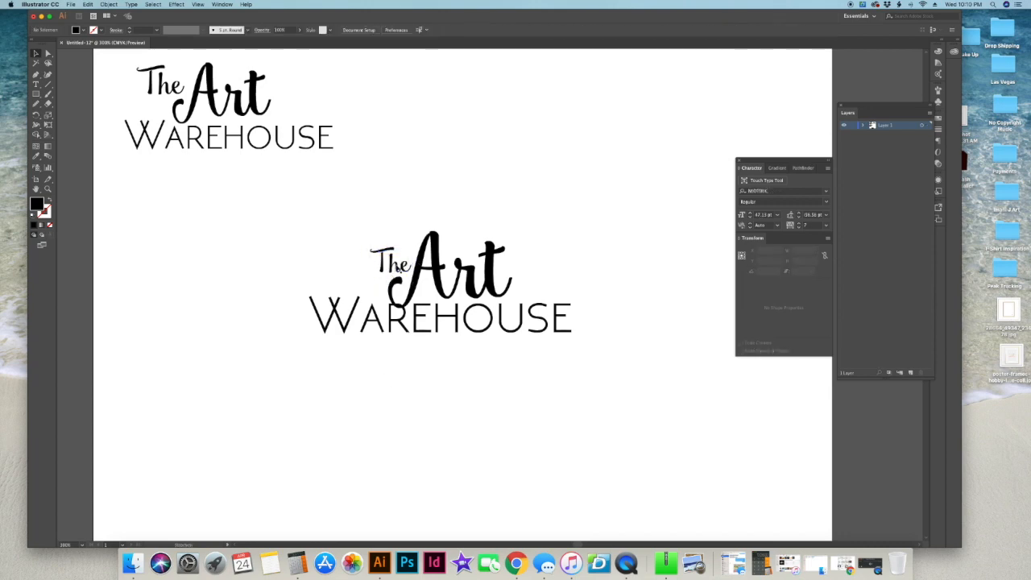
Nudge The down and left beside the A and enlarge it slightly to about 24 pt
{"action": "left_click", "coordinate": [399, 273]}
{"action": "key", "text": "Down"}
{"action": "key", "text": "Left"}
{"action": "left_click_drag", "start_coordinate": [369, 246], "coordinate": [366, 243]}
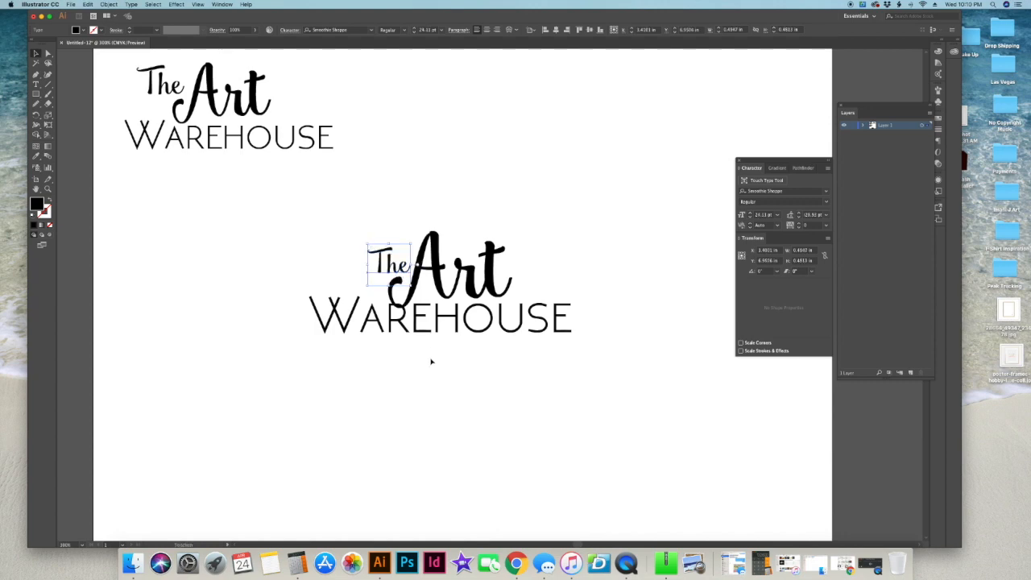
{"action": "left_click", "coordinate": [470, 400]}
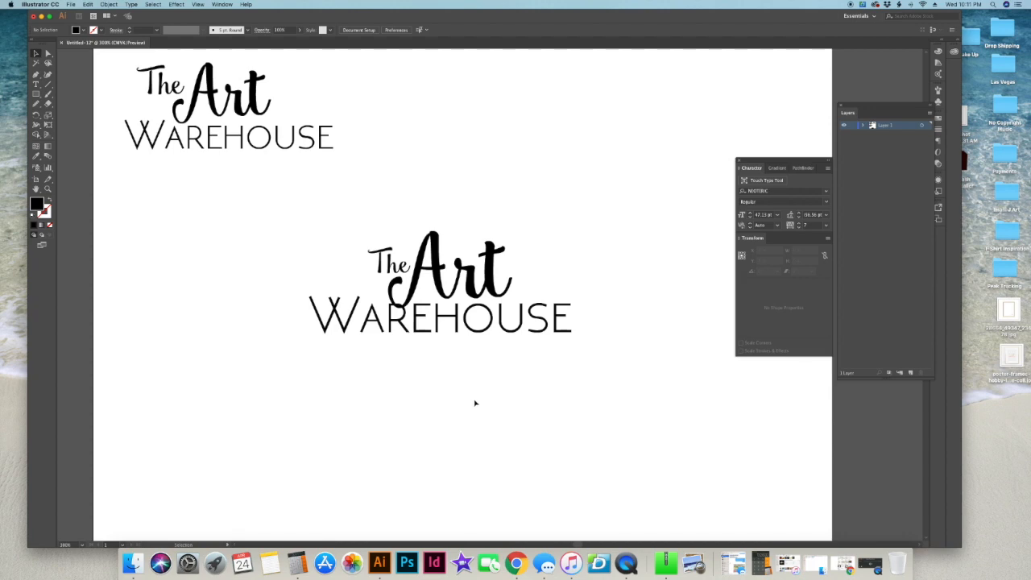
Tighten the tracking of the word Art in the enlarged logo copy to -2
{"action": "key", "text": "super+equal"}
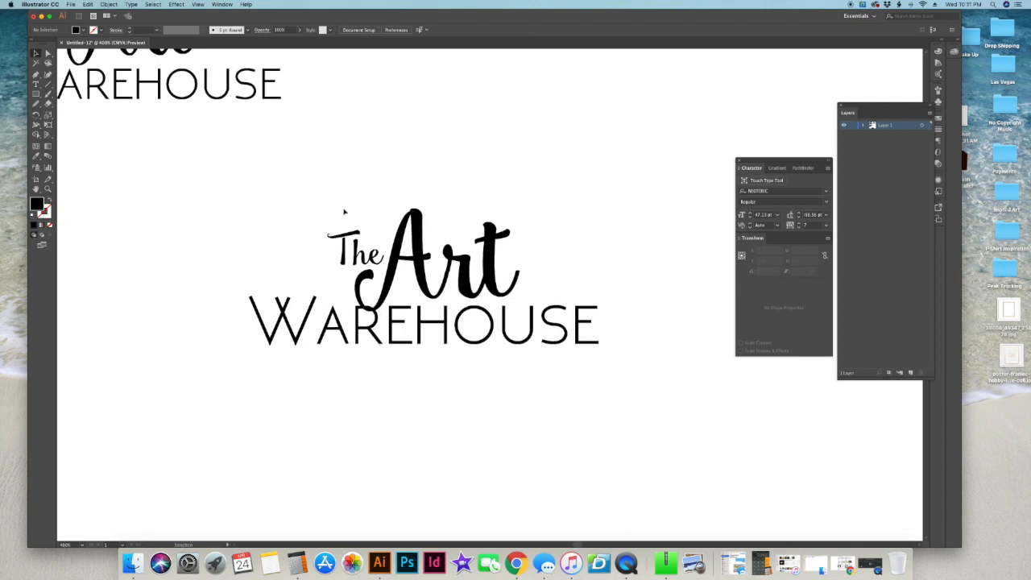
{"action": "left_click_drag", "start_coordinate": [311, 200], "coordinate": [475, 274]}
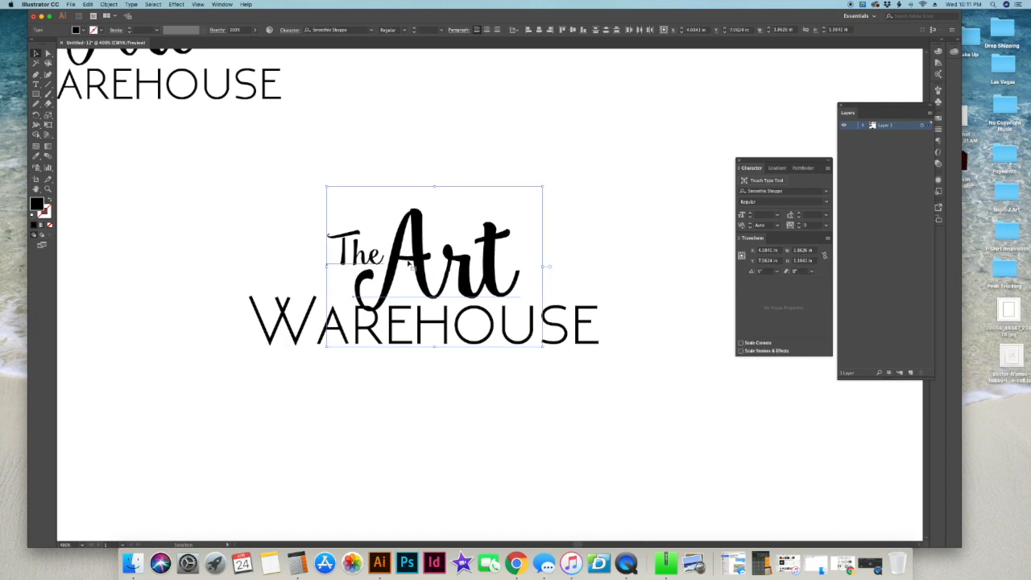
{"action": "left_click", "coordinate": [435, 401]}
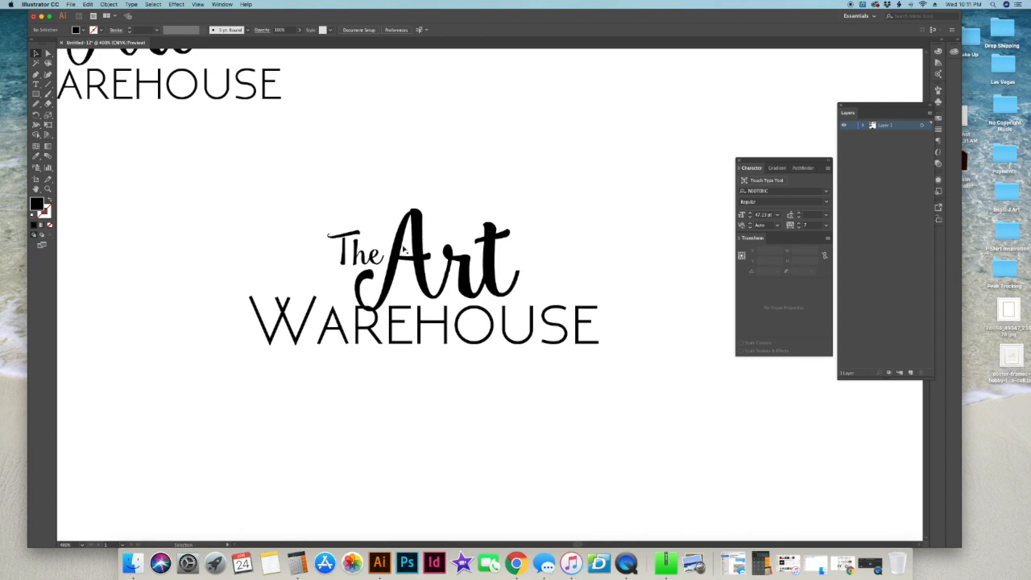
{"action": "left_click", "coordinate": [456, 268]}
{"action": "key", "text": "t"}
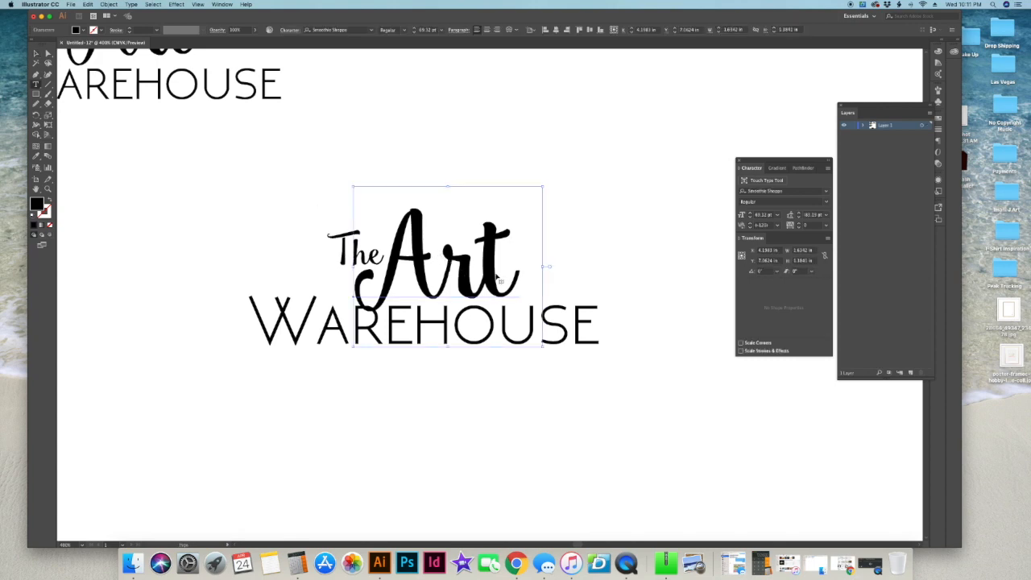
{"action": "left_click", "coordinate": [799, 228]}
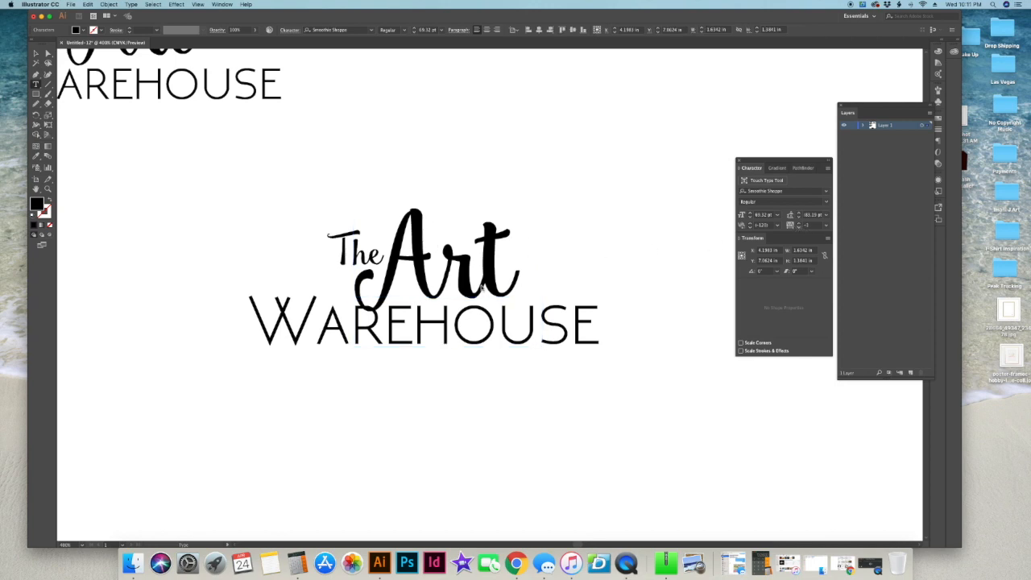
{"action": "left_click", "coordinate": [483, 288]}
{"action": "key", "text": "Escape"}
{"action": "left_click", "coordinate": [559, 264]}
{"action": "left_click", "coordinate": [523, 267]}
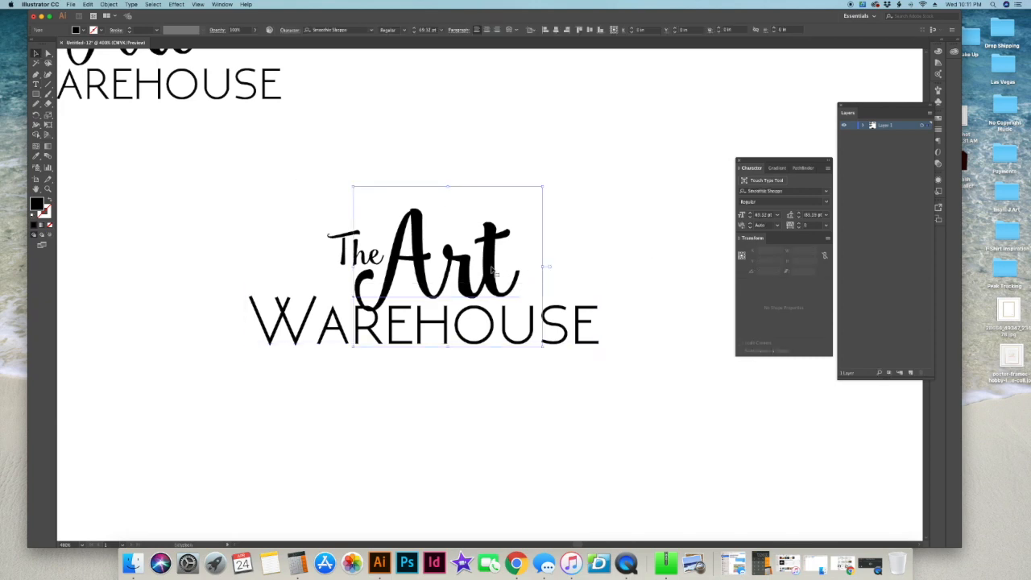
{"action": "left_click", "coordinate": [797, 227]}
{"action": "left_click", "coordinate": [797, 227]}
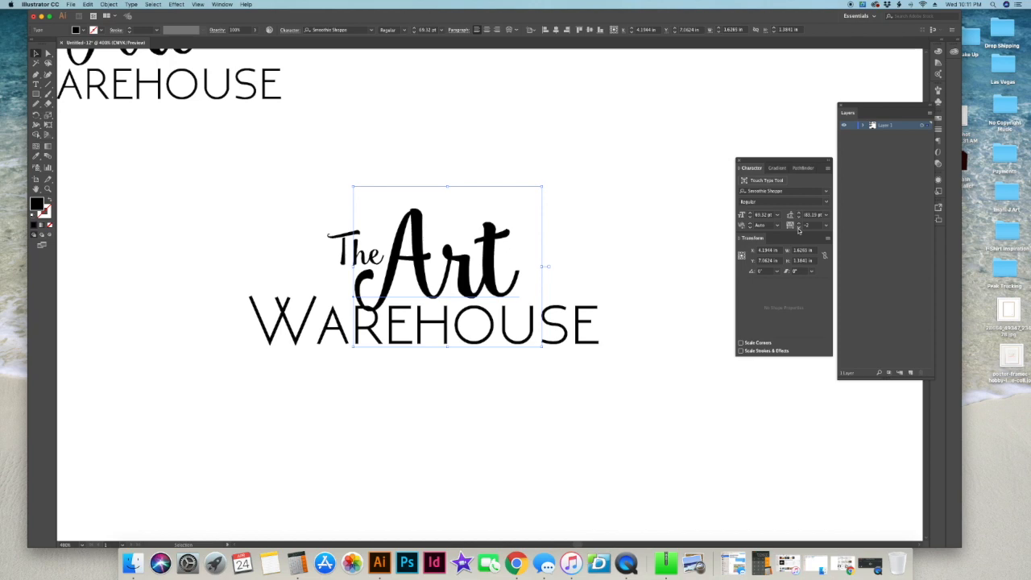
{"action": "left_click", "coordinate": [579, 186]}
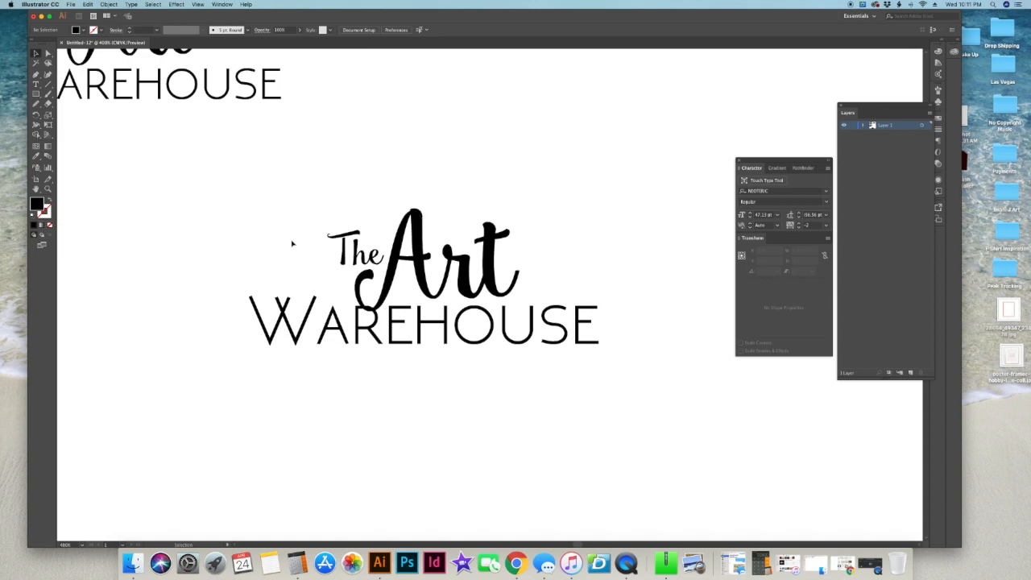
Shrink The in the logo copy to about 22.45 pt and nudge it slightly down and left beside the A
{"action": "left_click", "coordinate": [403, 264]}
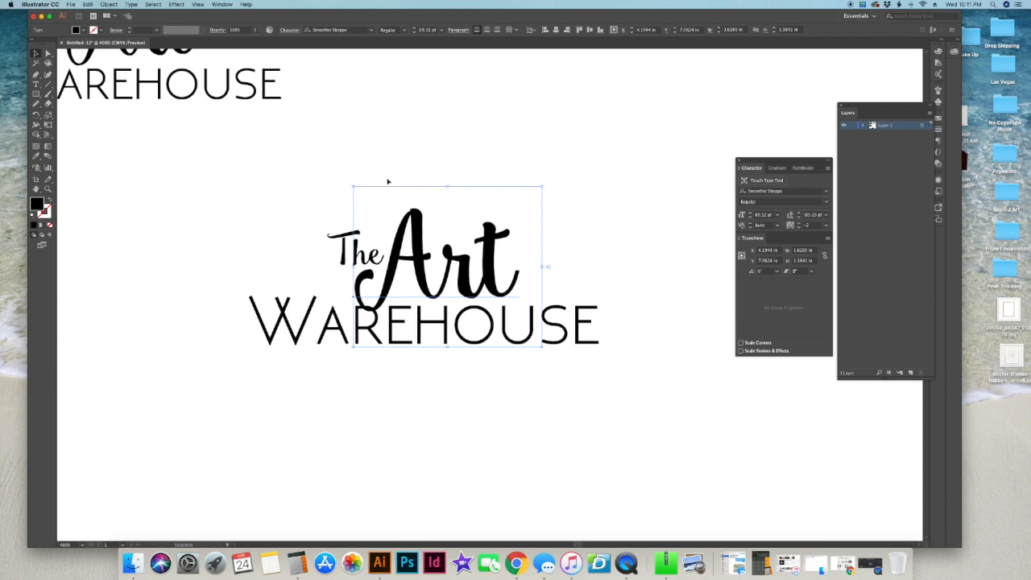
{"action": "left_click", "coordinate": [281, 189]}
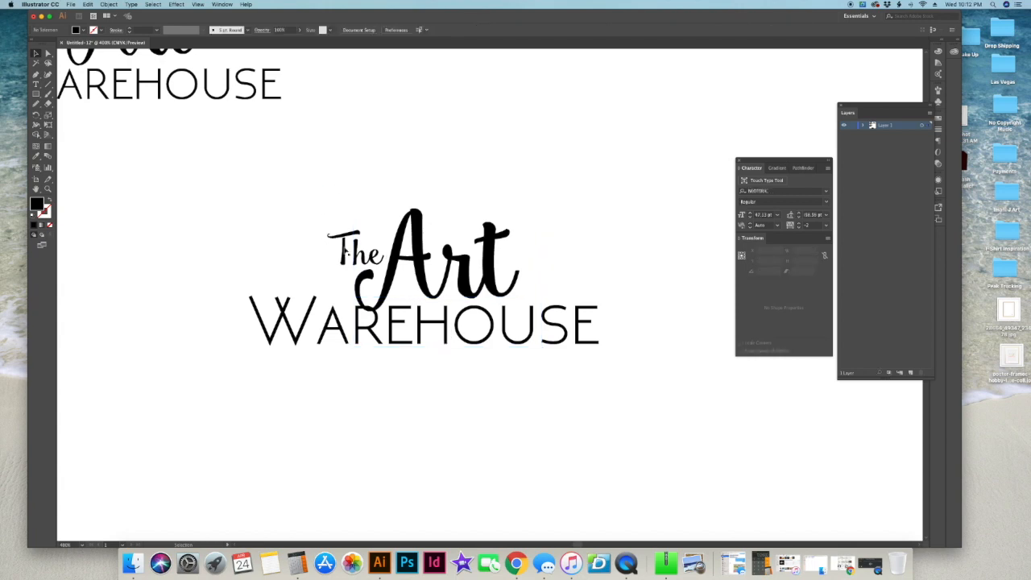
{"action": "left_click", "coordinate": [347, 251]}
{"action": "double_click", "coordinate": [326, 229]}
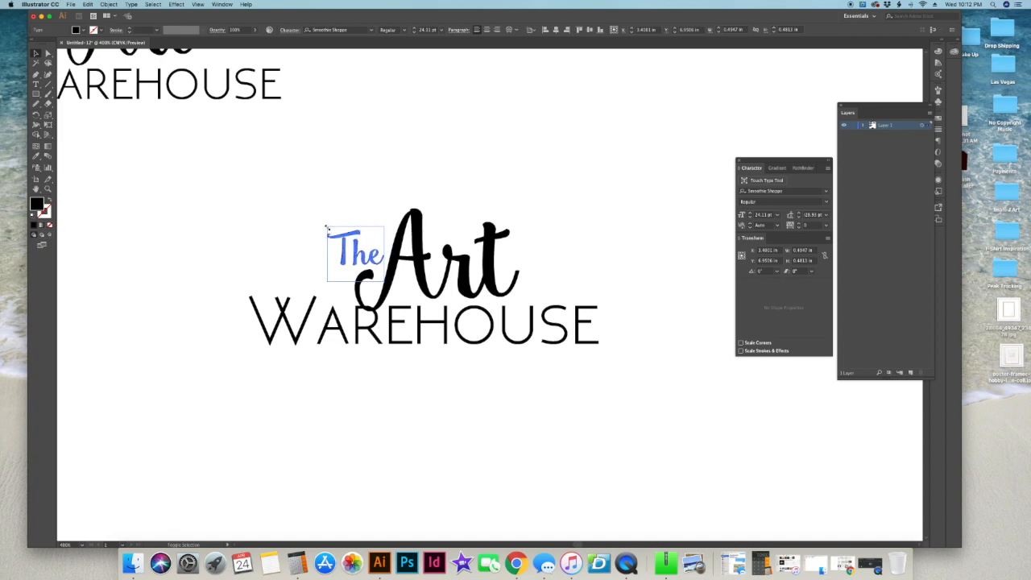
{"action": "key", "text": "Escape"}
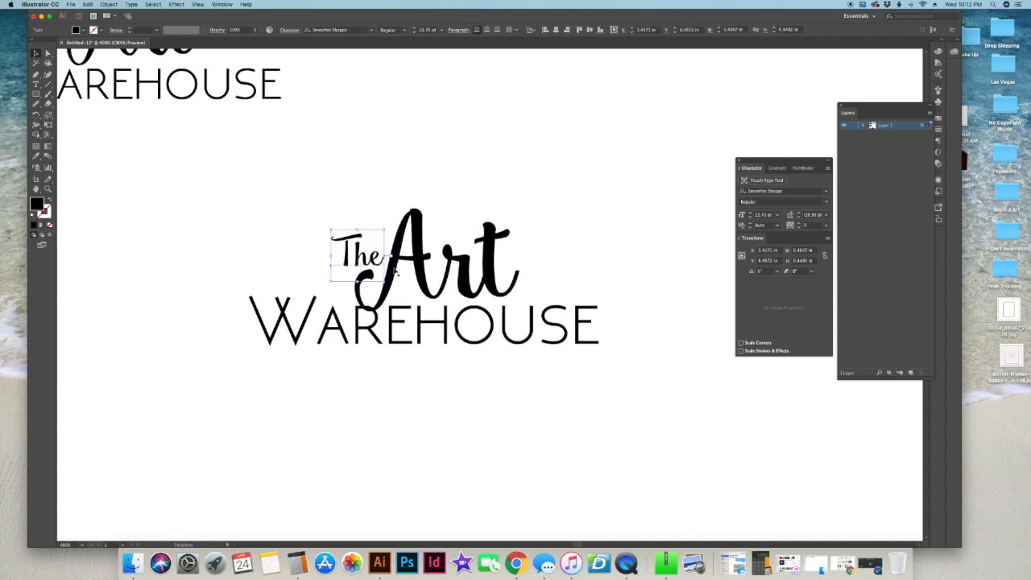
{"action": "key", "text": "Down"}
{"action": "key", "text": "Left"}
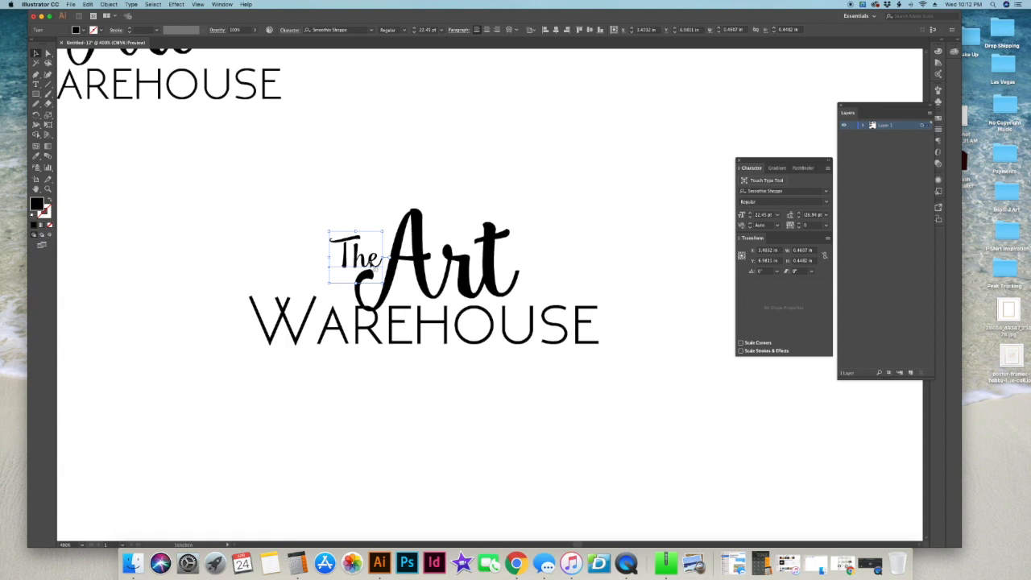
{"action": "left_click", "coordinate": [251, 213]}
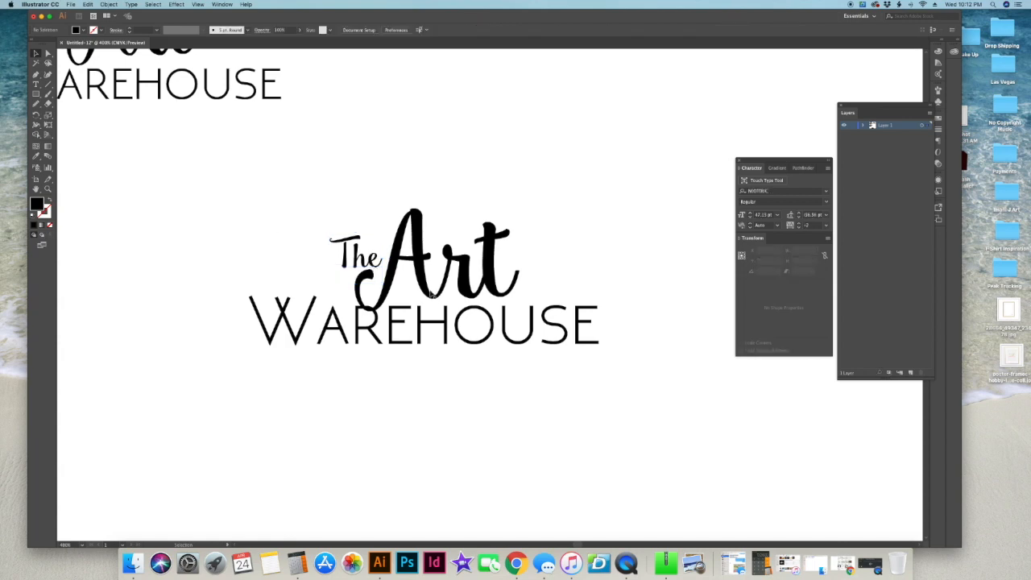
Reposition the floating text and layer controls nearer the artwork and bring up the gradient settings
{"action": "left_click", "coordinate": [431, 293]}
{"action": "left_click", "coordinate": [410, 258]}
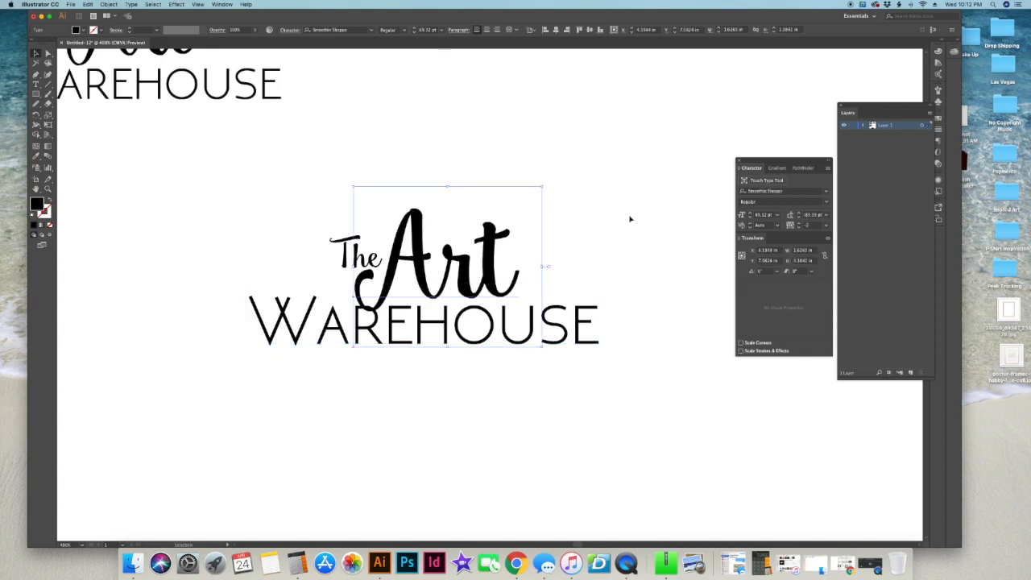
{"action": "left_click_drag", "start_coordinate": [778, 160], "coordinate": [749, 107]}
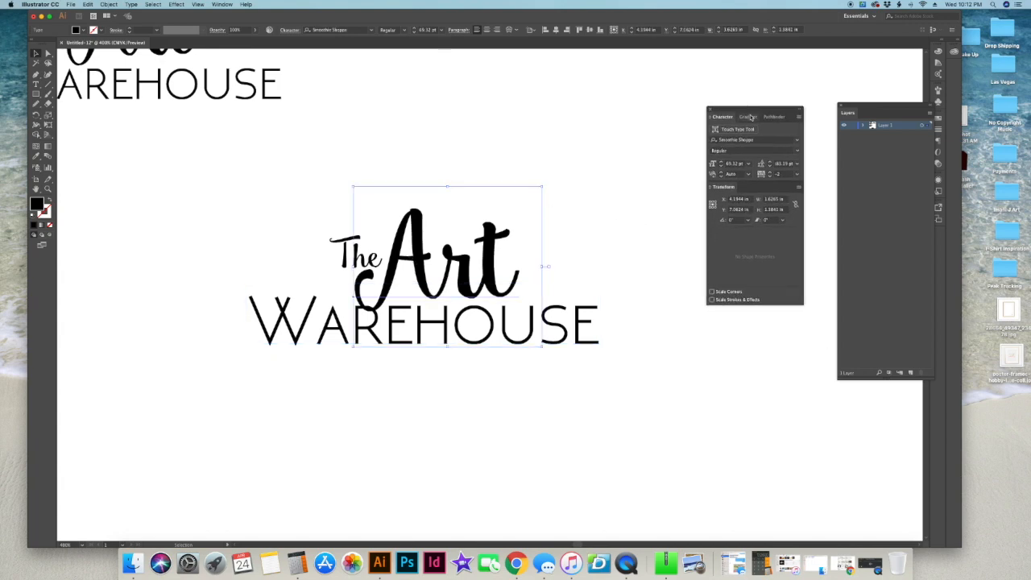
{"action": "left_click", "coordinate": [749, 118]}
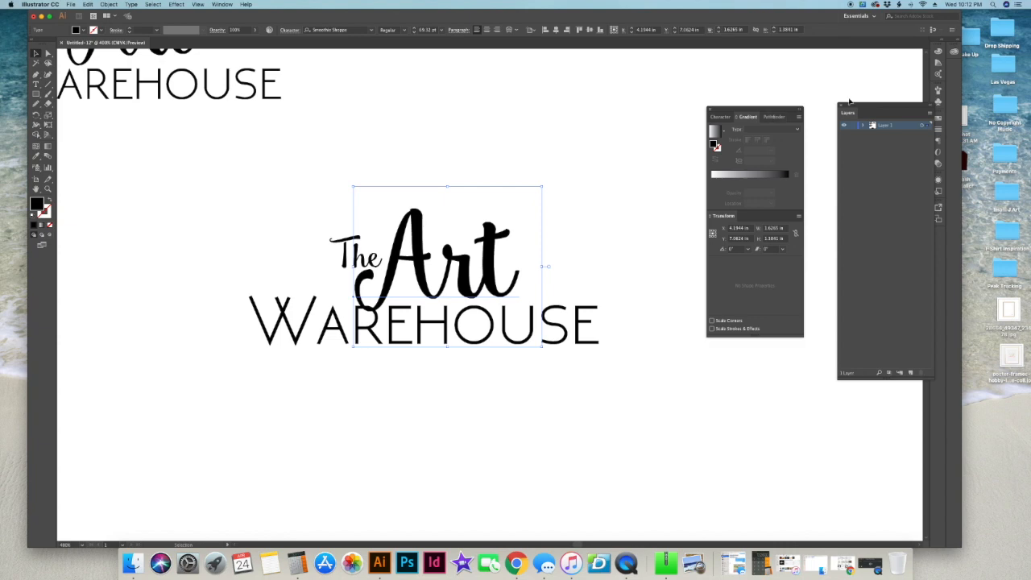
{"action": "left_click", "coordinate": [737, 91]}
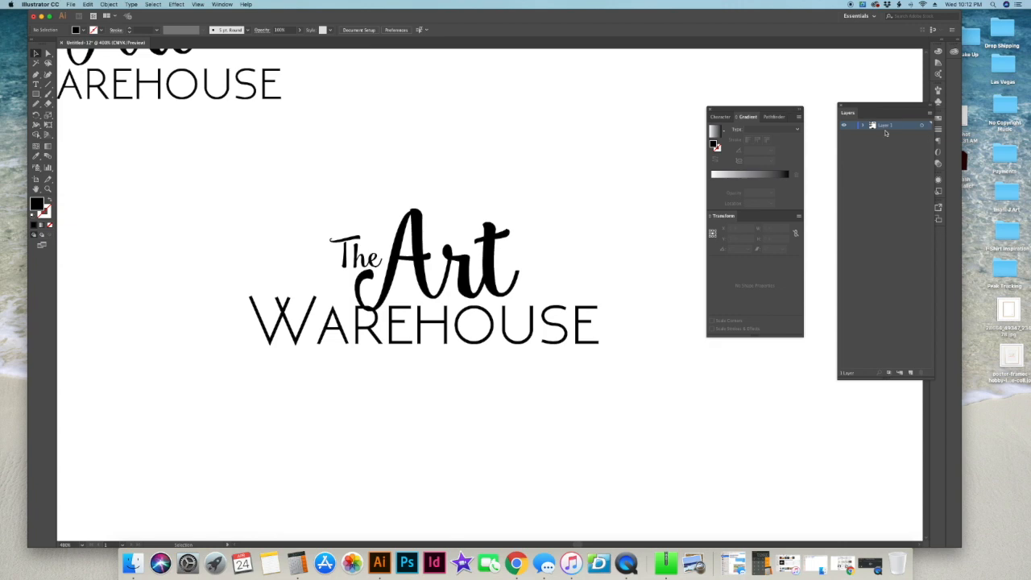
{"action": "left_click_drag", "start_coordinate": [871, 109], "coordinate": [862, 108]}
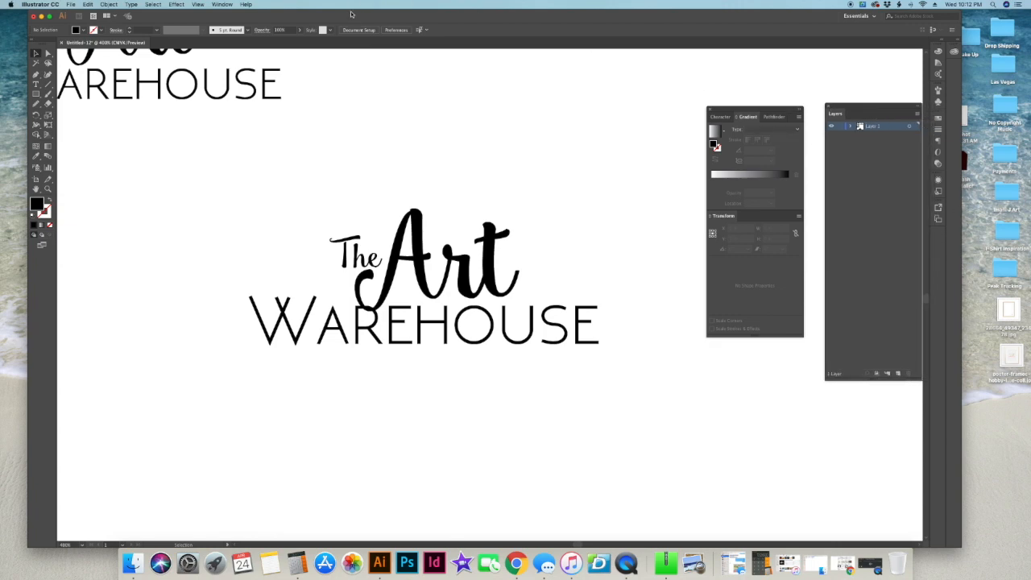
Mix the purple 660066 and build a linear white-to-purple gradient with it, removing the black stop
{"action": "double_click", "coordinate": [715, 145]}
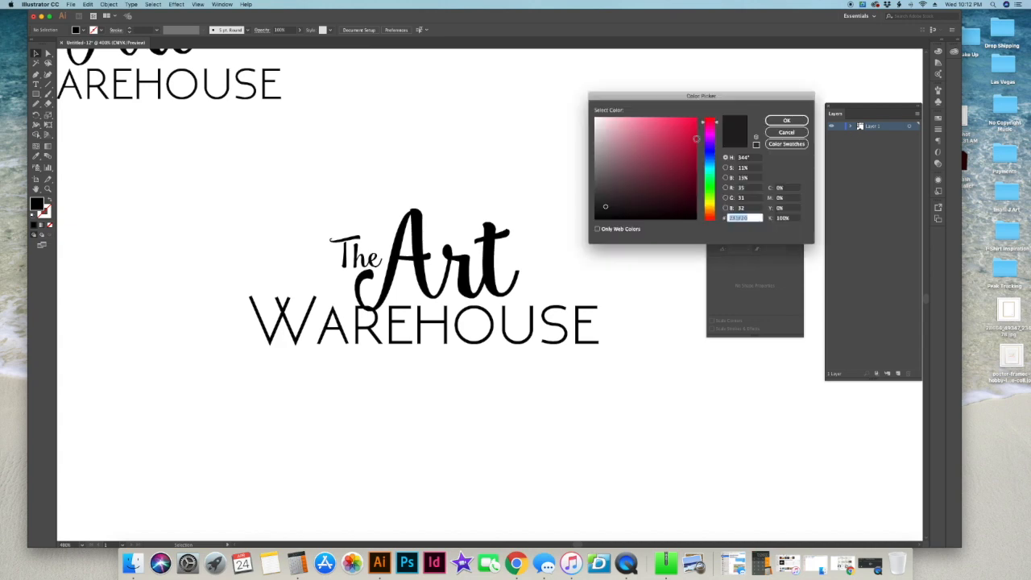
{"action": "mouse_move", "coordinate": [670, 154]}
{"action": "left_mouse_down"}
{"action": "mouse_move", "coordinate": [698, 179]}
{"action": "mouse_move", "coordinate": [691, 159]}
{"action": "mouse_move", "coordinate": [694, 169]}
{"action": "left_mouse_up"}
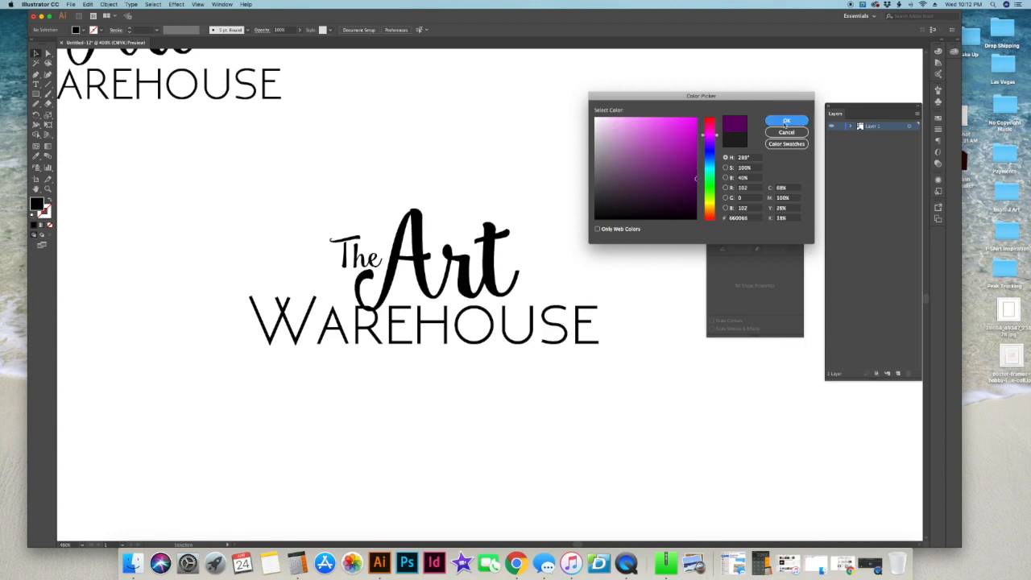
{"action": "left_click", "coordinate": [786, 120]}
{"action": "left_click", "coordinate": [737, 177]}
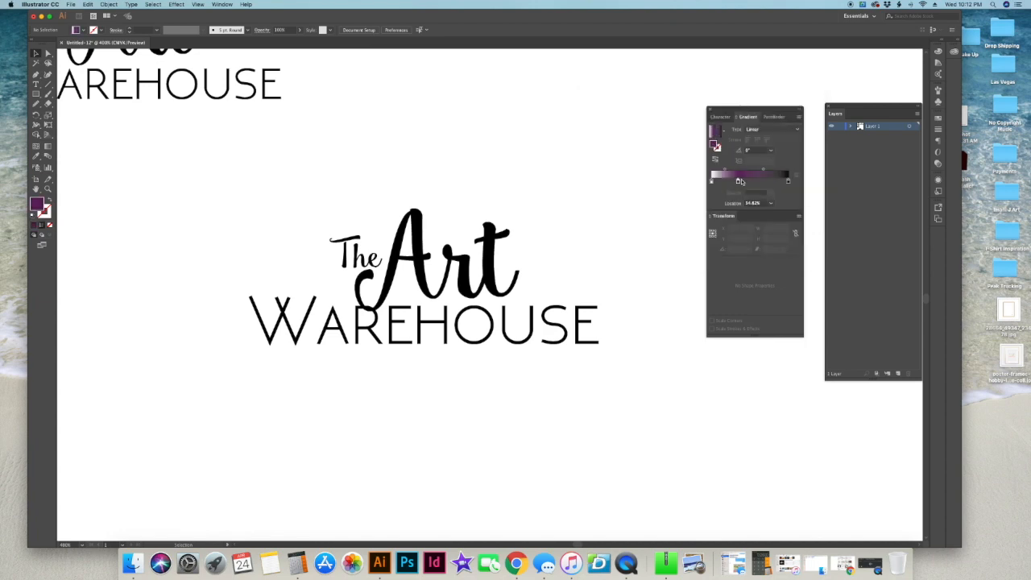
{"action": "left_click_drag", "start_coordinate": [788, 182], "coordinate": [819, 182]}
Try to apply the white-to-purple gradient to the live text Art
{"action": "left_click", "coordinate": [460, 265]}
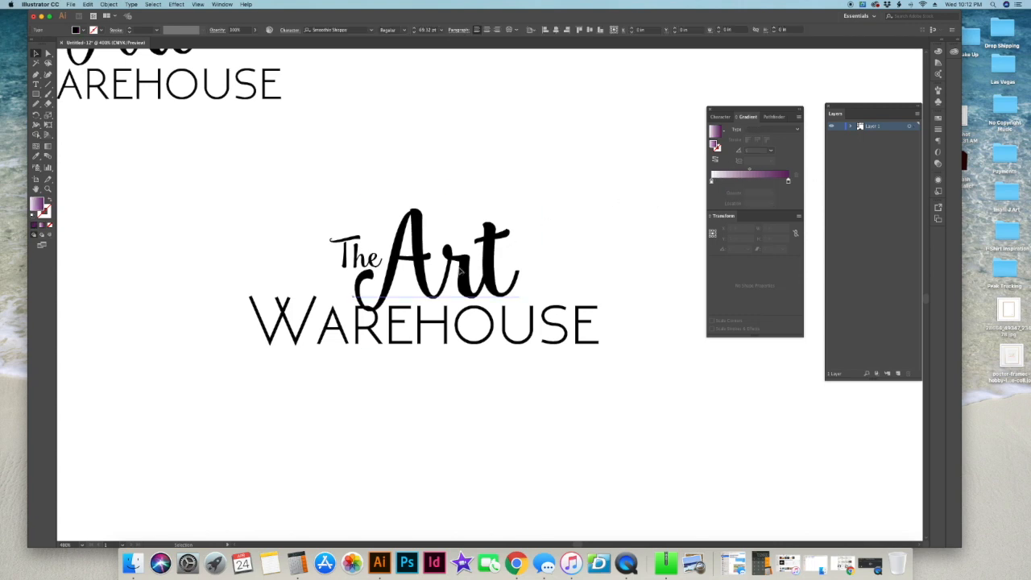
{"action": "left_click", "coordinate": [717, 136]}
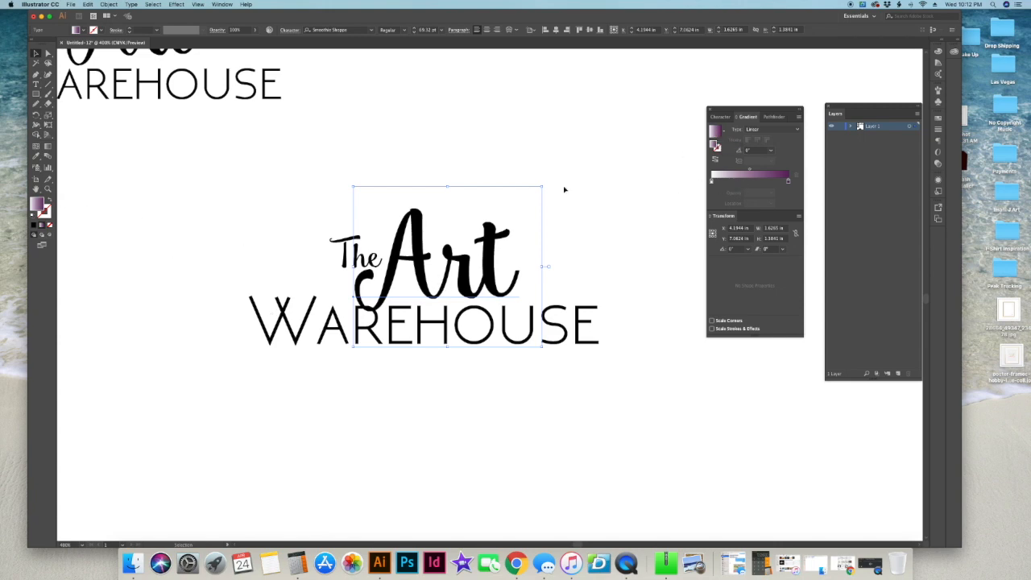
{"action": "left_click", "coordinate": [495, 142]}
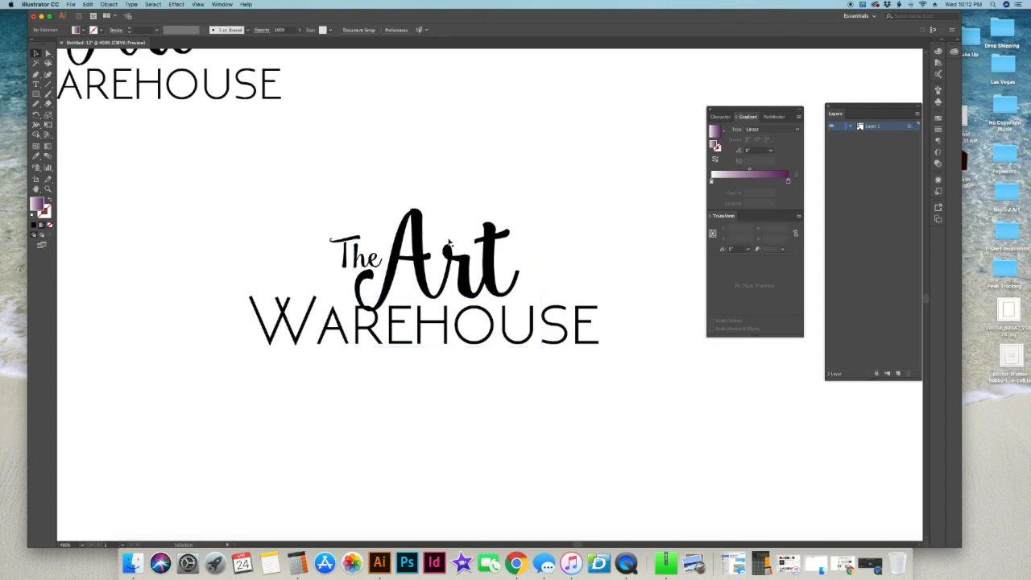
Convert The and Art in the logo copy to outlines together
{"action": "left_click", "coordinate": [420, 262]}
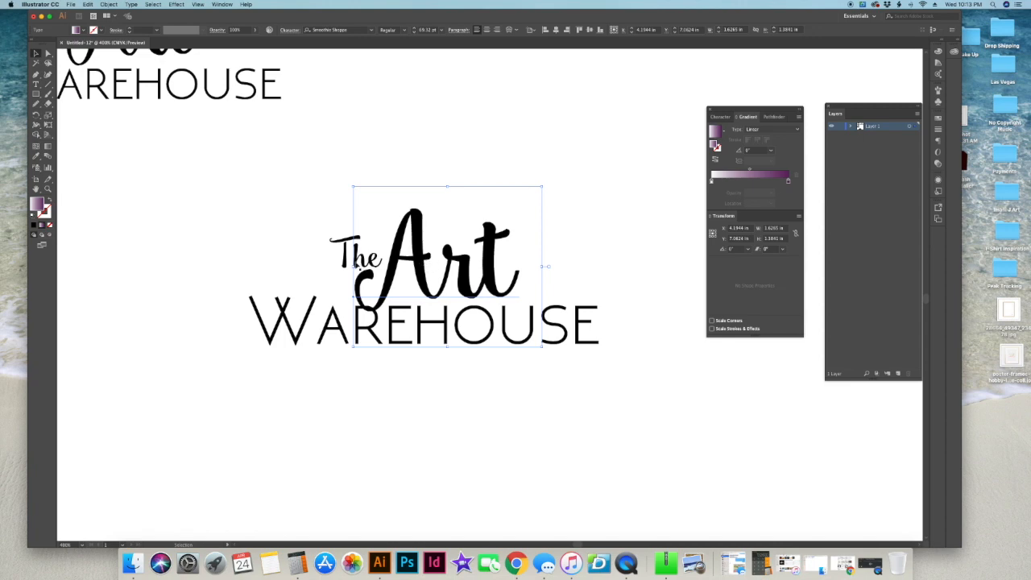
{"action": "left_click", "coordinate": [348, 264], "text": "shift"}
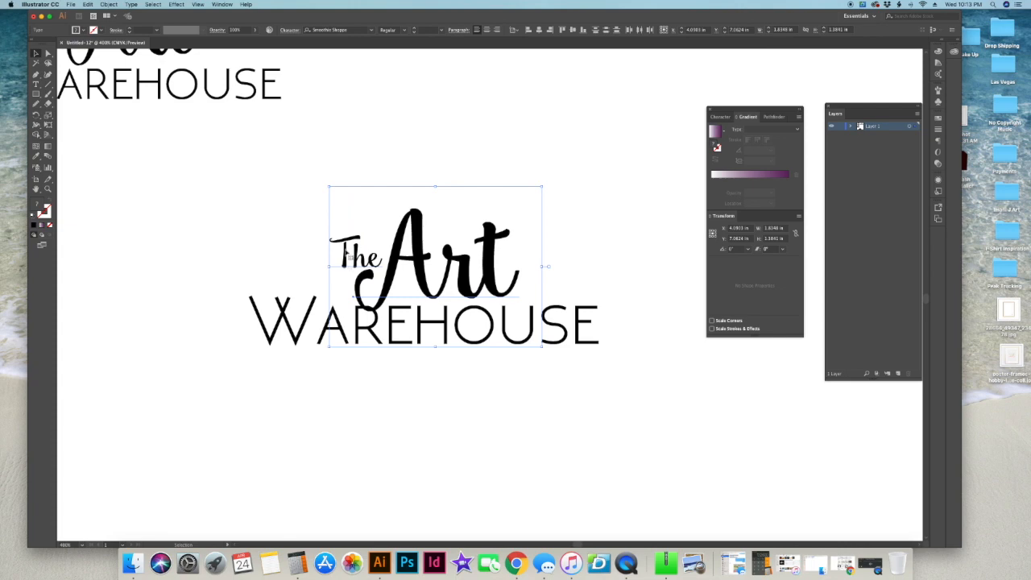
{"action": "left_click", "coordinate": [132, 5]}
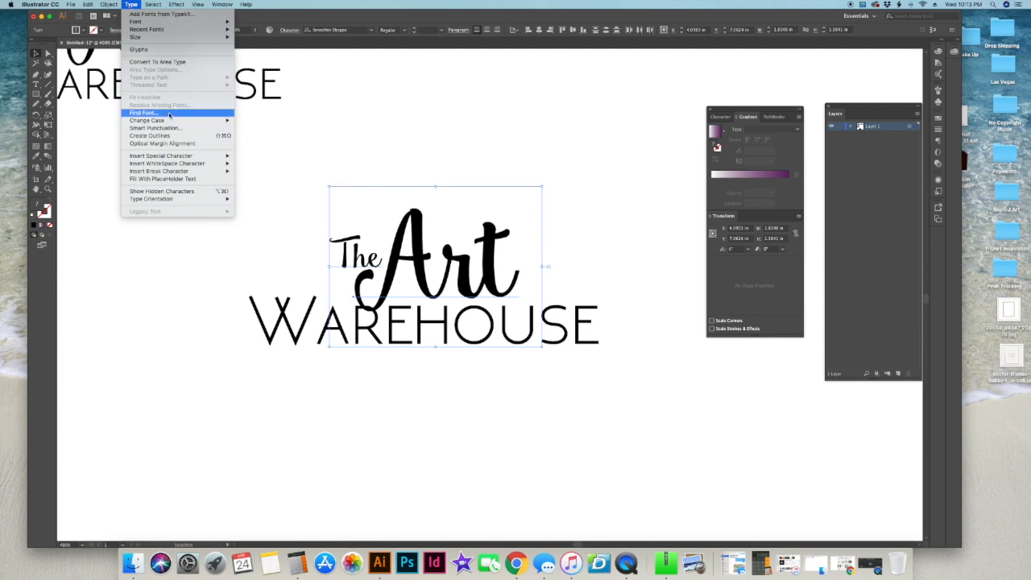
{"action": "left_click", "coordinate": [442, 161]}
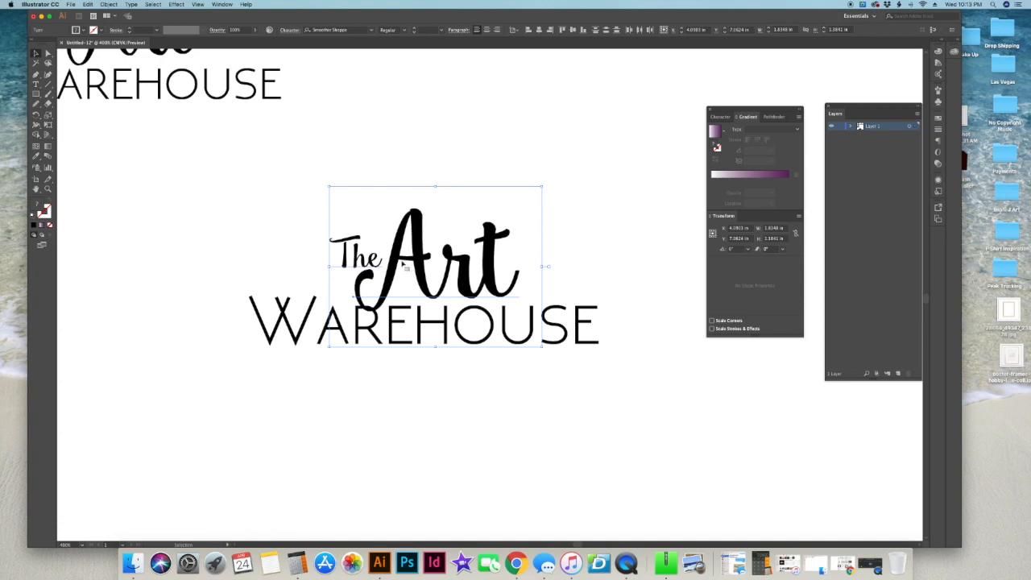
{"action": "left_click", "coordinate": [132, 4]}
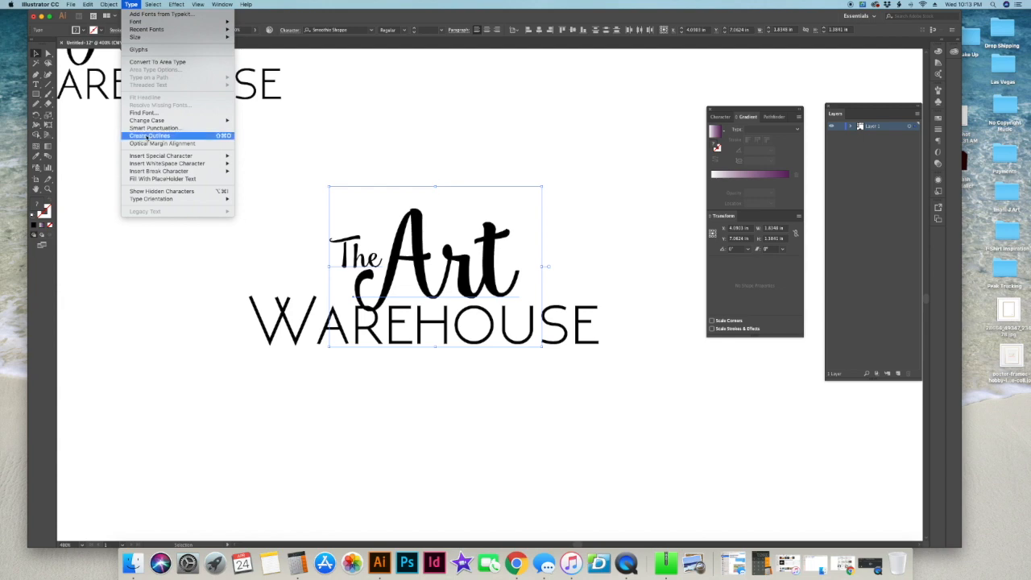
{"action": "left_click", "coordinate": [148, 135]}
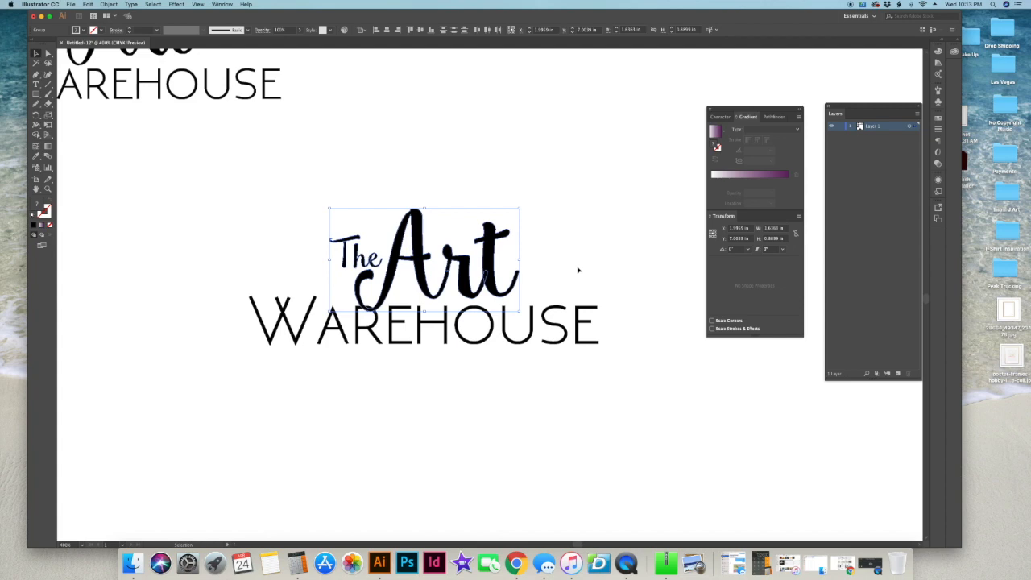
Fill the outlined The and Art with the white-to-purple gradient and set its type to Radial
{"action": "left_click", "coordinate": [715, 133]}
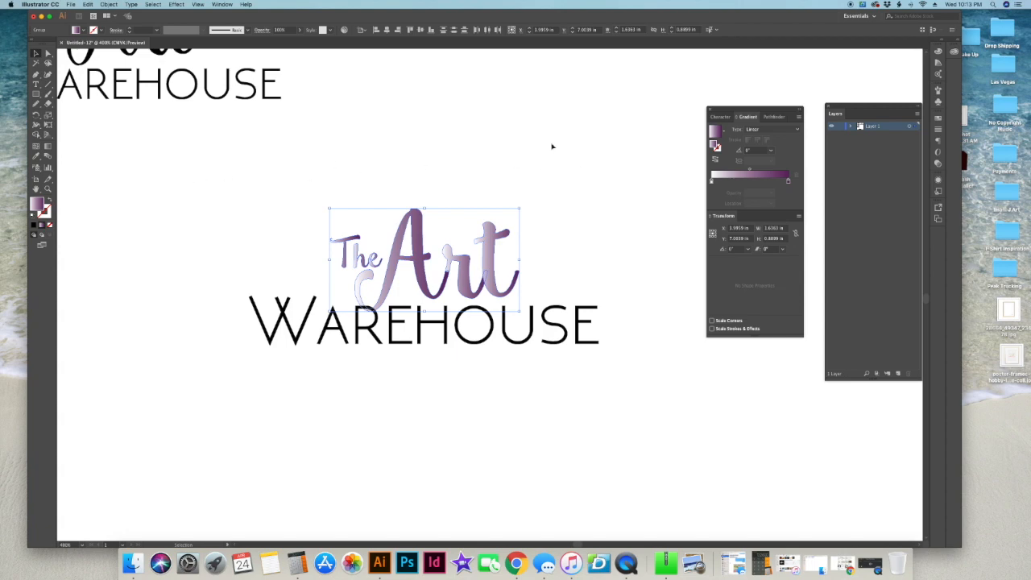
{"action": "left_click", "coordinate": [772, 129]}
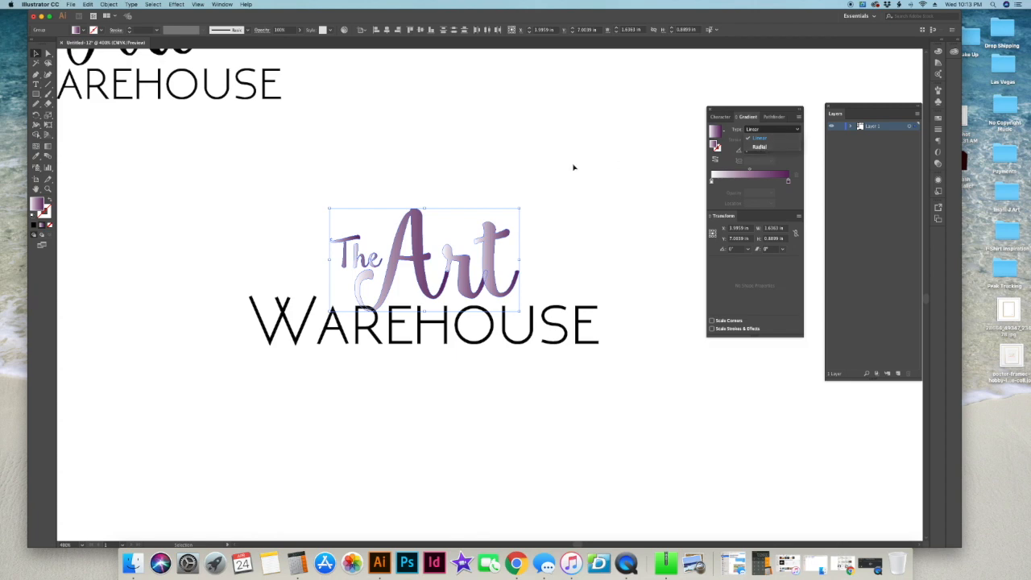
{"action": "left_click", "coordinate": [759, 147]}
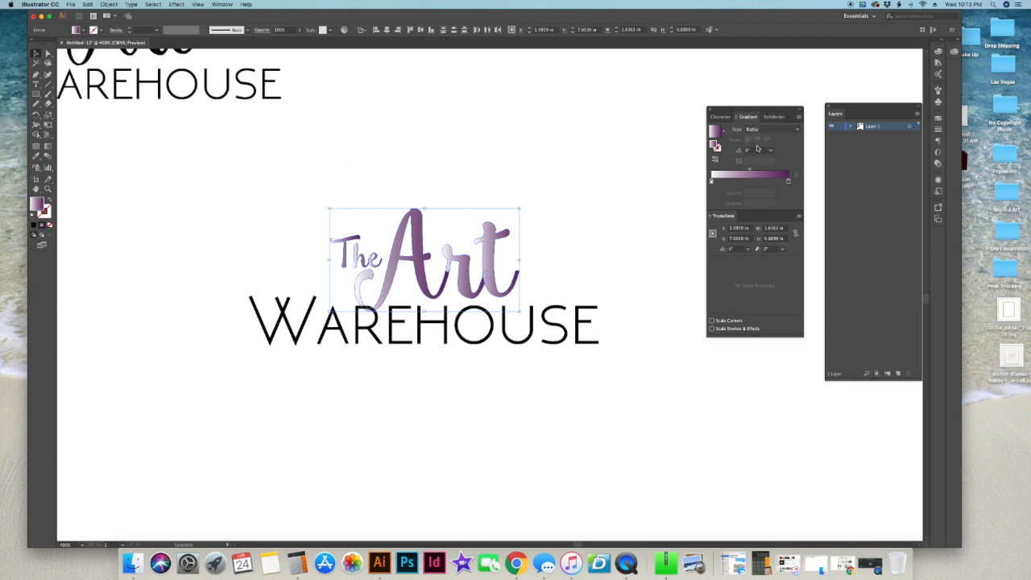
{"action": "left_click", "coordinate": [433, 158]}
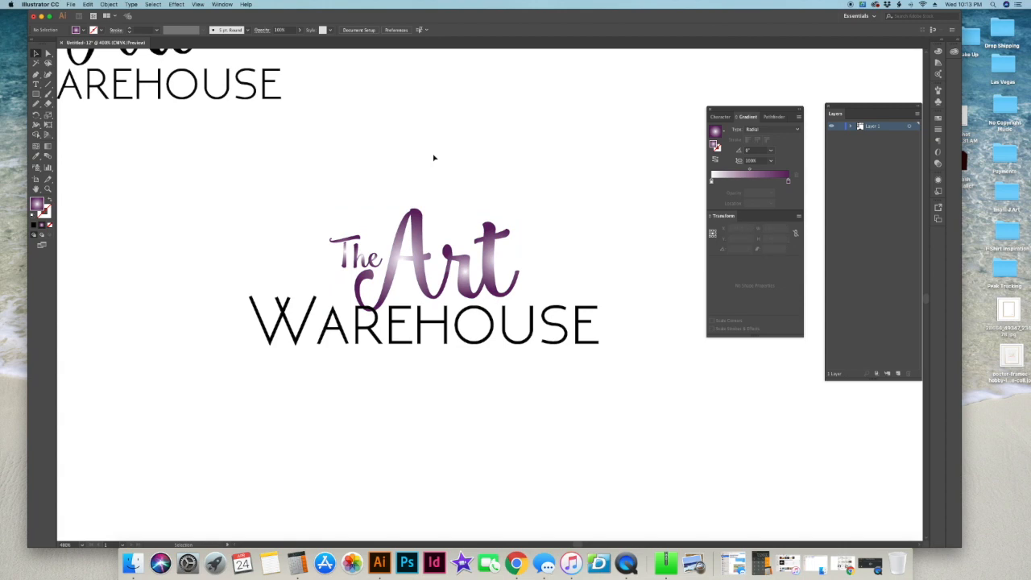
Redirect the radial gradient diagonally across The and Art together with the Gradient tool, running from above the t down to the lower left
{"action": "left_click", "coordinate": [417, 252]}
{"action": "left_click", "coordinate": [347, 265], "text": "shift"}
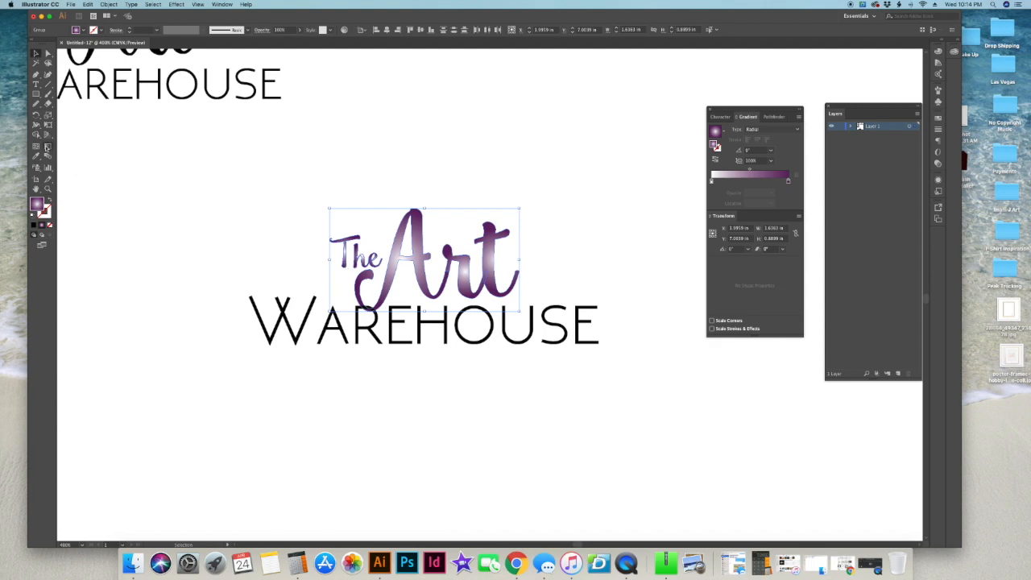
{"action": "left_click", "coordinate": [48, 148]}
{"action": "left_click_drag", "start_coordinate": [482, 177], "coordinate": [365, 345]}
{"action": "left_click_drag", "start_coordinate": [472, 142], "coordinate": [276, 396]}
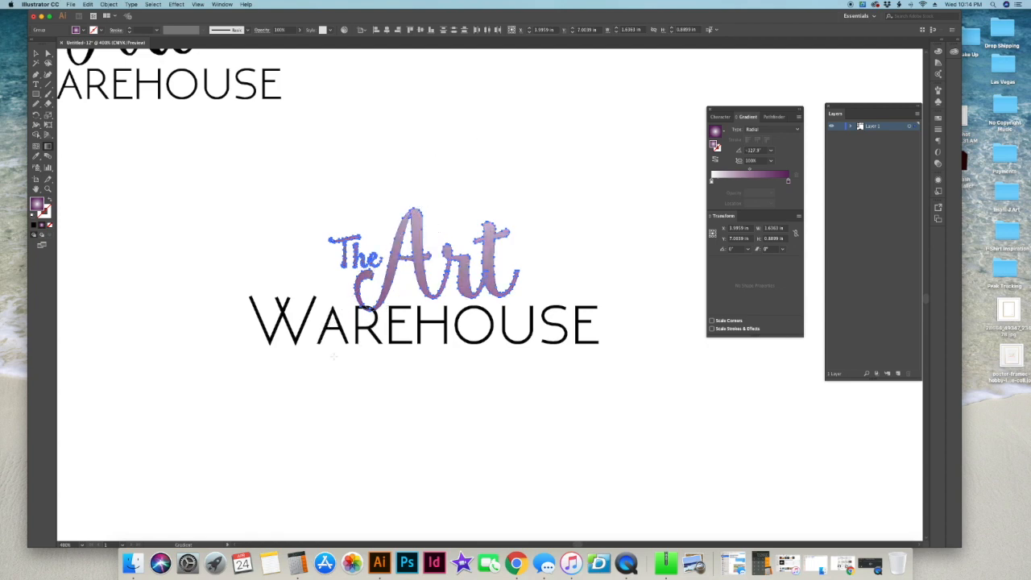
{"action": "left_click_drag", "start_coordinate": [493, 196], "coordinate": [360, 368]}
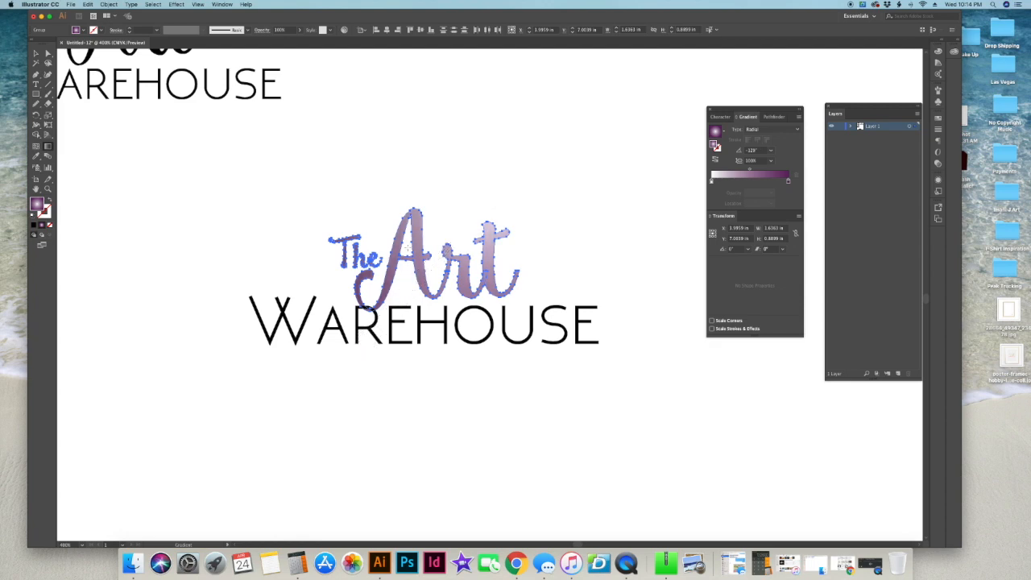
{"action": "left_click", "coordinate": [35, 53]}
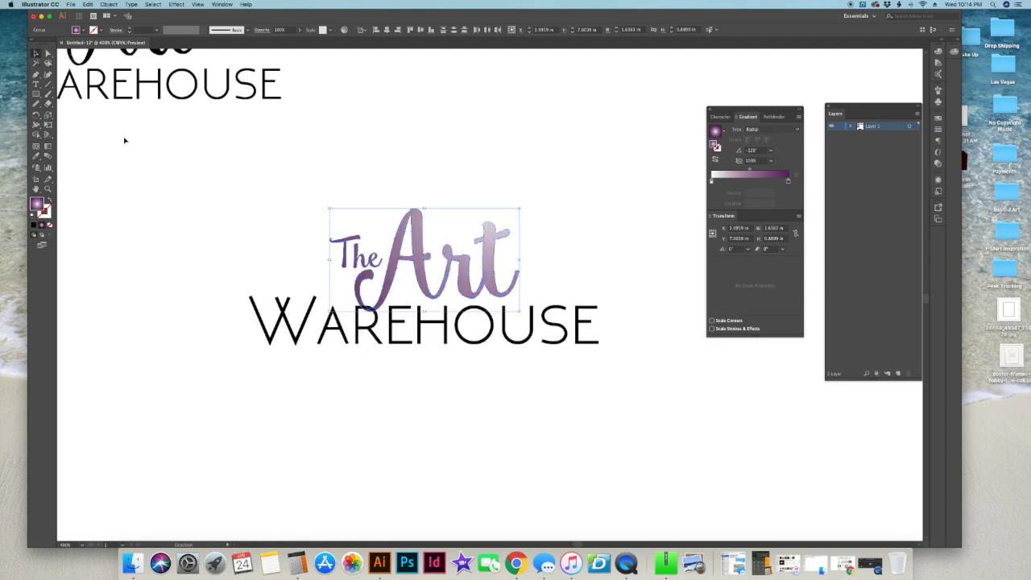
{"action": "left_click", "coordinate": [413, 143]}
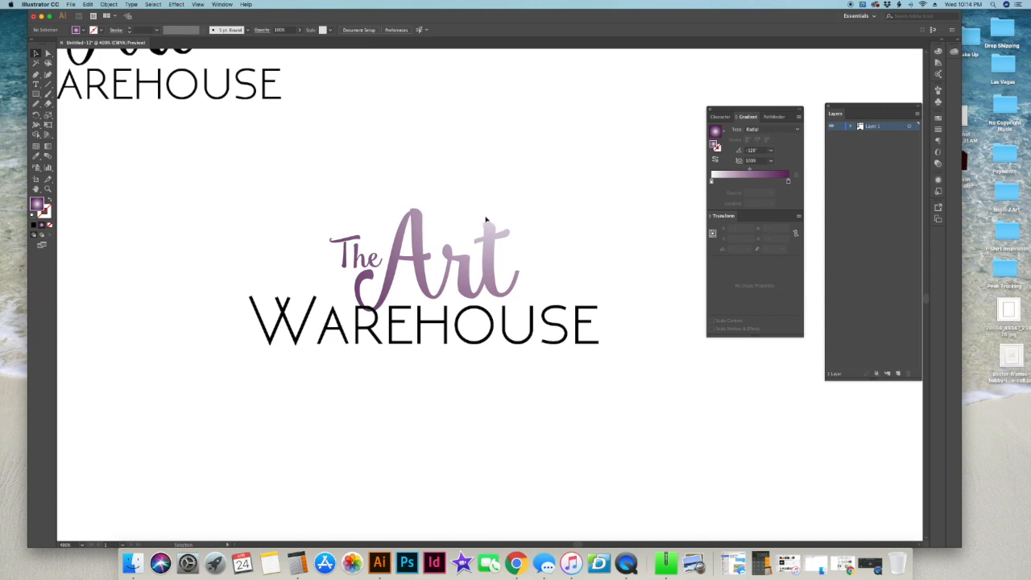
Move the purple logo up and left beneath the black version and scale it down to about 2.6 in wide
{"action": "left_click_drag", "start_coordinate": [279, 224], "coordinate": [550, 335]}
{"action": "left_click_drag", "start_coordinate": [435, 320], "coordinate": [283, 245]}
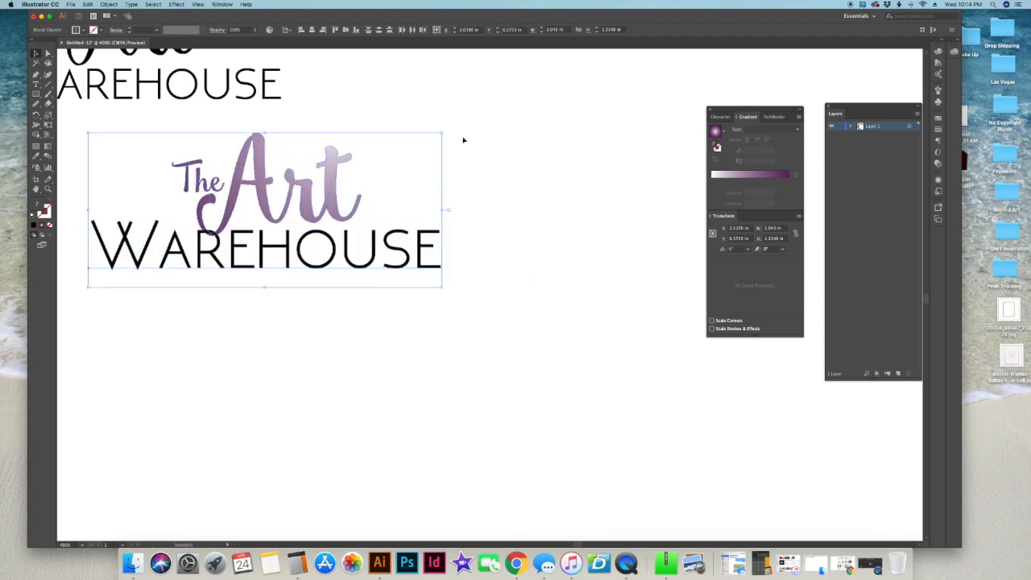
{"action": "left_click_drag", "start_coordinate": [444, 132], "coordinate": [392, 155]}
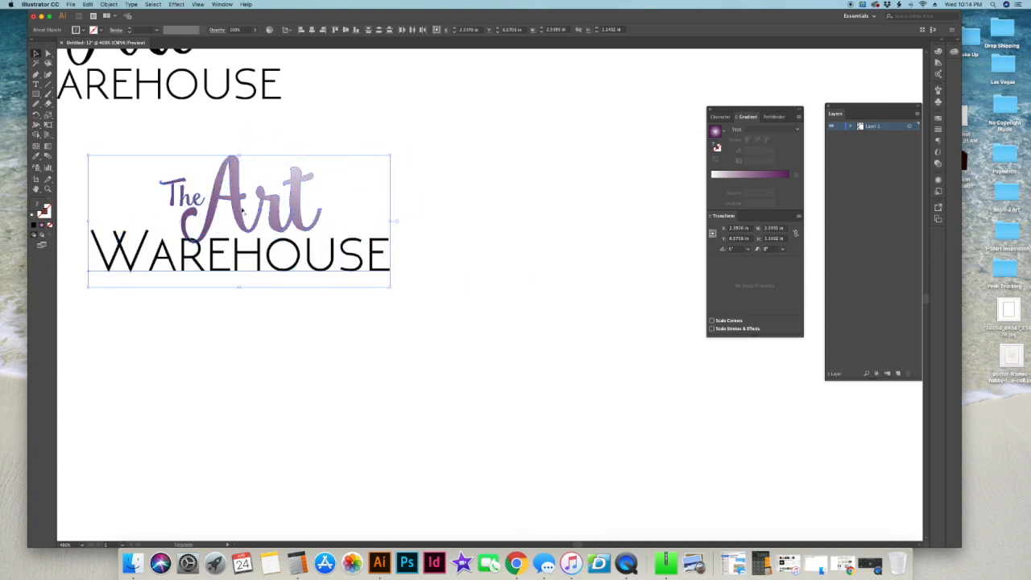
Duplicate the scaled purple logo and place the copy below and to the right of the original
{"action": "key", "text": "super+c"}
{"action": "key", "text": "super+v"}
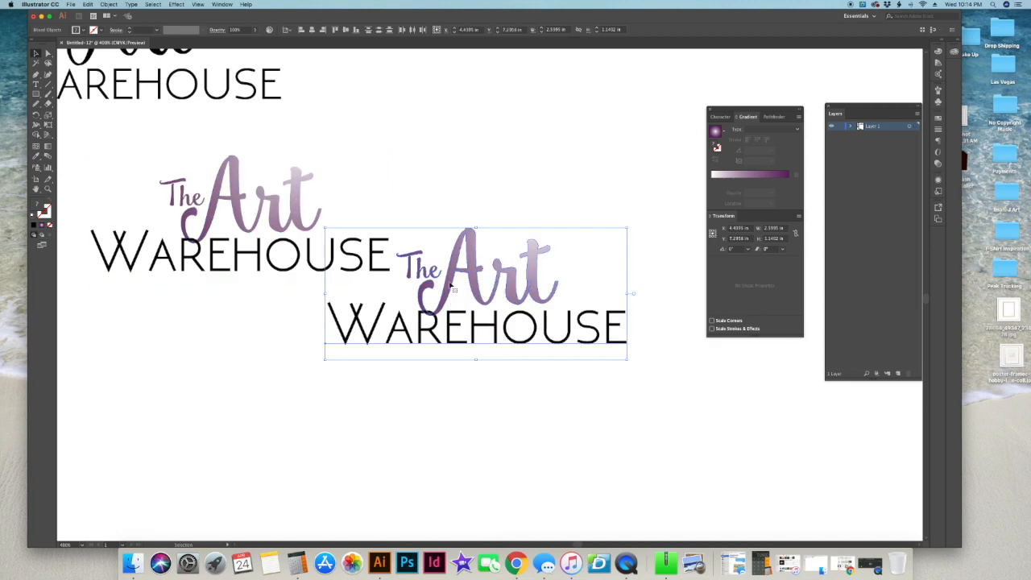
{"action": "left_click_drag", "start_coordinate": [450, 285], "coordinate": [410, 392]}
{"action": "left_click", "coordinate": [335, 246]}
{"action": "left_click_drag", "start_coordinate": [460, 202], "coordinate": [581, 189]}
{"action": "left_click_drag", "start_coordinate": [459, 242], "coordinate": [360, 208]}
{"action": "left_click", "coordinate": [495, 221]}
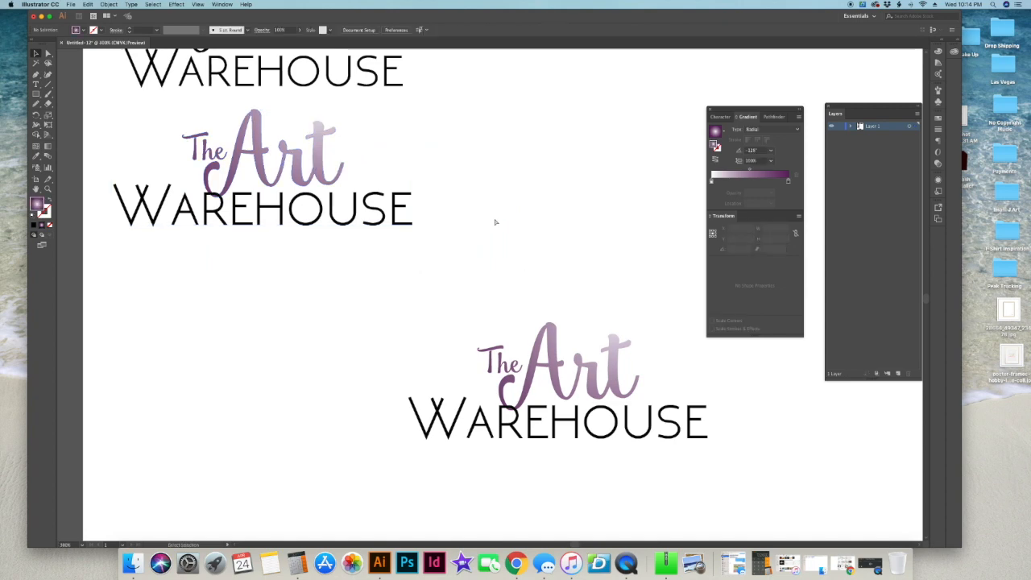
Move the upper purple logo slightly down the page and delete the separate 'The Art WAREHOUSE' variation with the serif lettering
{"action": "key", "text": "super+minus"}
{"action": "key", "text": "super+minus"}
{"action": "left_click_drag", "start_coordinate": [537, 198], "coordinate": [495, 330]}
{"action": "key", "text": "super+minus"}
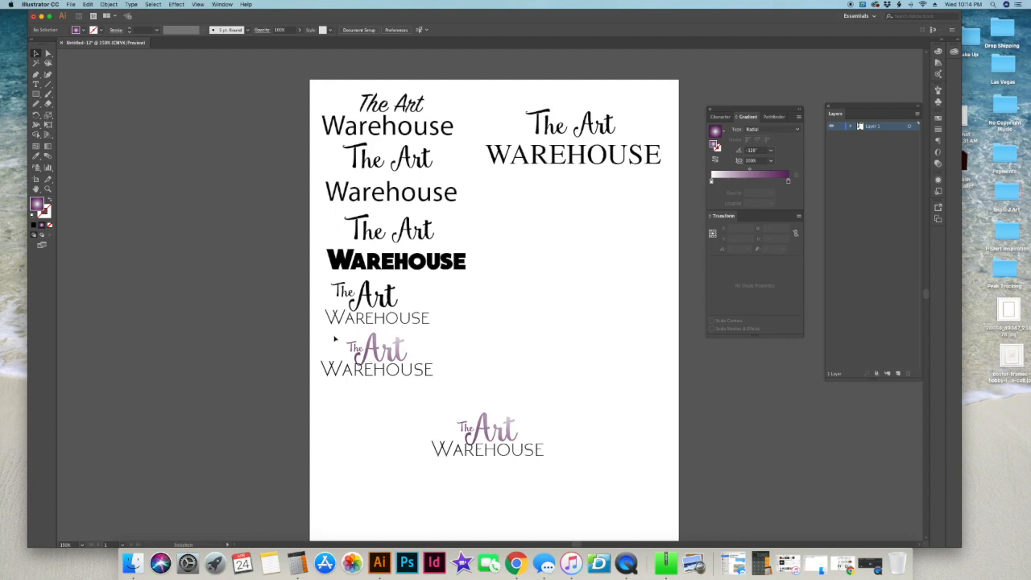
{"action": "left_click", "coordinate": [421, 371]}
{"action": "left_click_drag", "start_coordinate": [391, 359], "coordinate": [391, 371]}
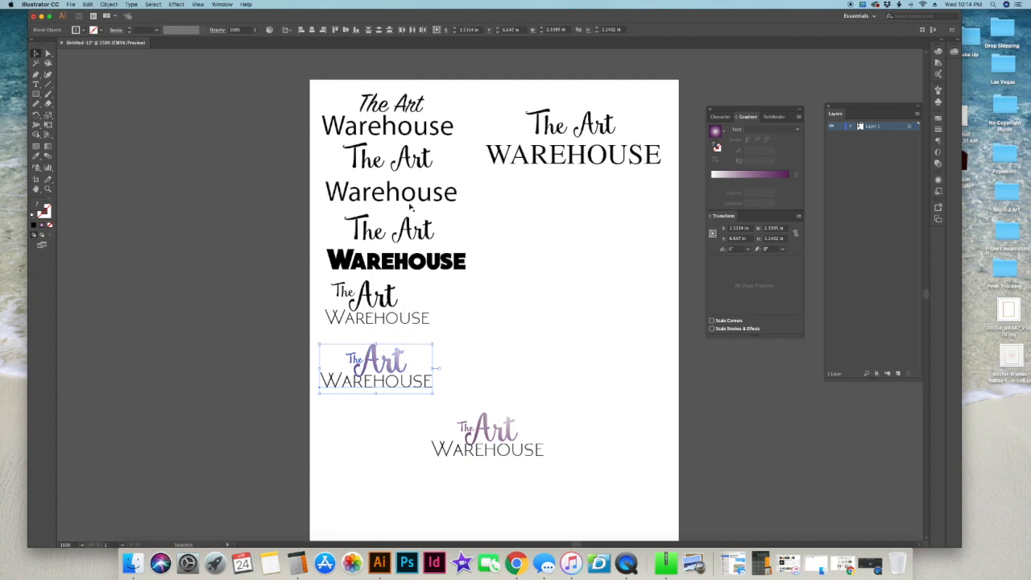
{"action": "left_click", "coordinate": [568, 153]}
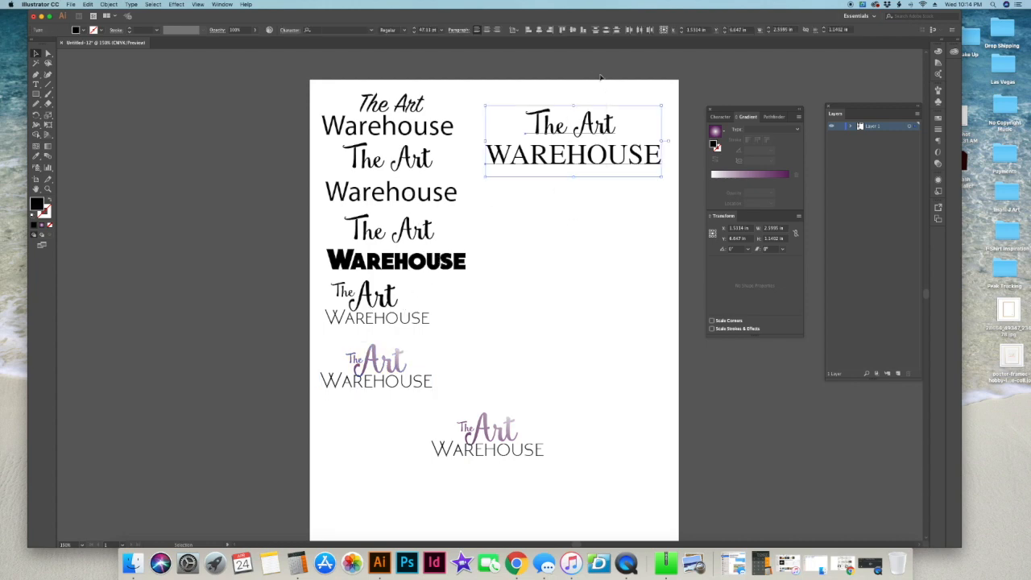
{"action": "key", "text": "Delete"}
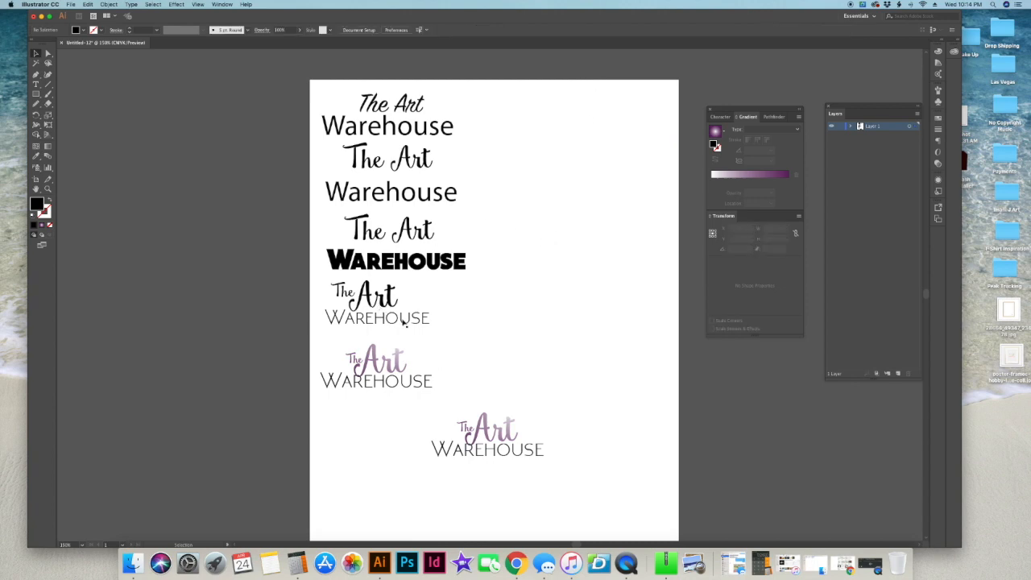
Shift the black thin-lettered logo slightly right and nudge the script 'The Art' closer to the bold Warehouse
{"action": "left_click_drag", "start_coordinate": [351, 282], "coordinate": [372, 275]}
{"action": "left_click_drag", "start_coordinate": [371, 231], "coordinate": [371, 235]}
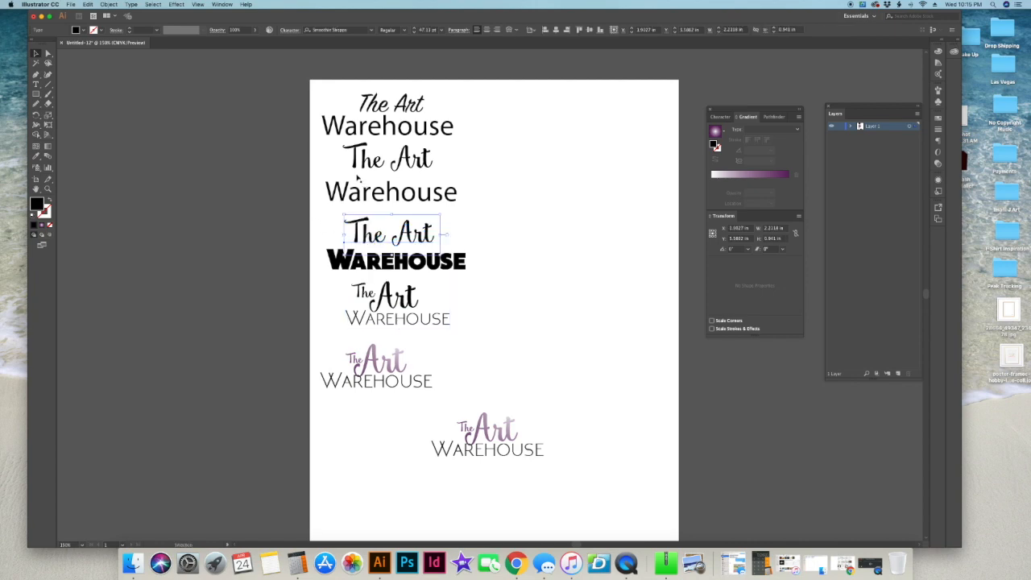
{"action": "left_click", "coordinate": [371, 95]}
{"action": "left_click", "coordinate": [506, 380]}
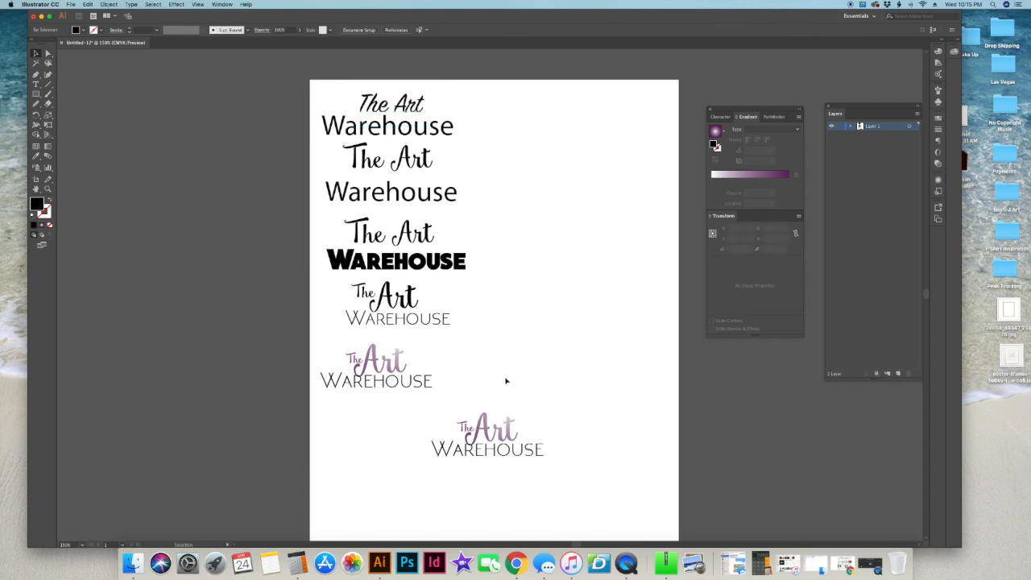
Move the lower purple logo copy farther right into the empty area of the artboard
{"action": "key", "text": "super+plus"}
{"action": "key", "text": "super+plus"}
{"action": "left_click_drag", "start_coordinate": [546, 420], "coordinate": [455, 227]}
{"action": "left_click_drag", "start_coordinate": [482, 323], "coordinate": [444, 279]}
{"action": "left_click_drag", "start_coordinate": [277, 308], "coordinate": [427, 354]}
{"action": "left_click_drag", "start_coordinate": [363, 323], "coordinate": [433, 329]}
{"action": "left_click_drag", "start_coordinate": [263, 293], "coordinate": [490, 376]}
{"action": "left_click_drag", "start_coordinate": [406, 363], "coordinate": [472, 376]}
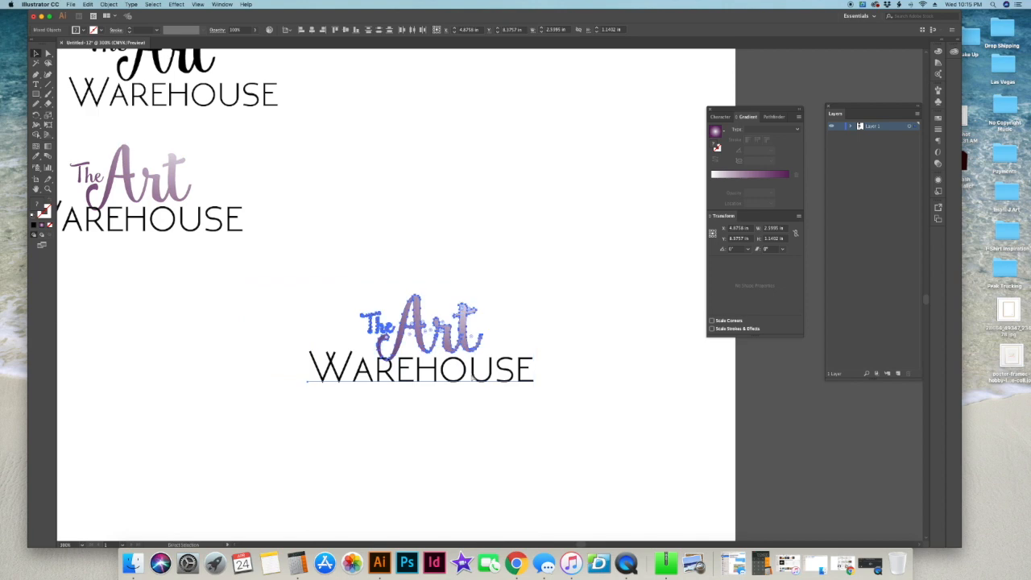
{"action": "key", "text": "super+equal"}
{"action": "key", "text": "super+equal"}
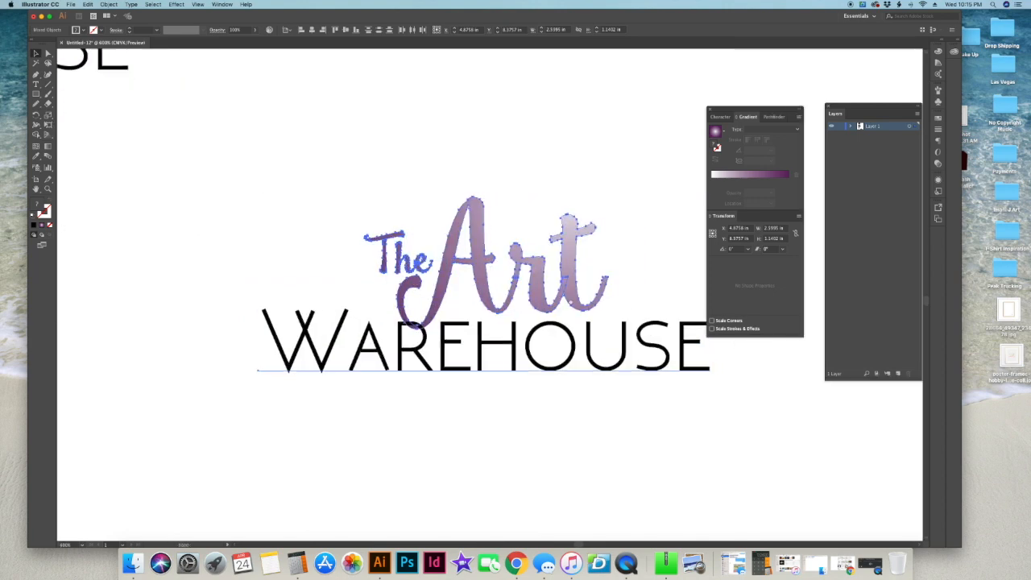
{"action": "scroll", "coordinate": [548, 298], "scroll_direction": "right", "scroll_amount": 5}
{"action": "scroll", "coordinate": [548, 298], "scroll_direction": "down", "scroll_amount": 2}
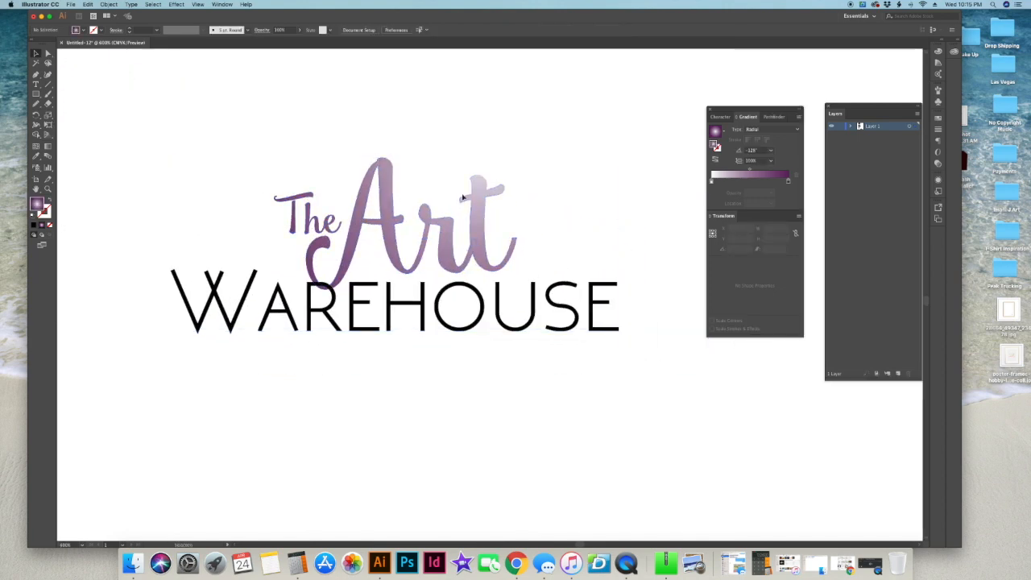
Reset the gradient on Art in the lower copy by switching its type to Linear and back to Radial
{"action": "left_click", "coordinate": [397, 193]}
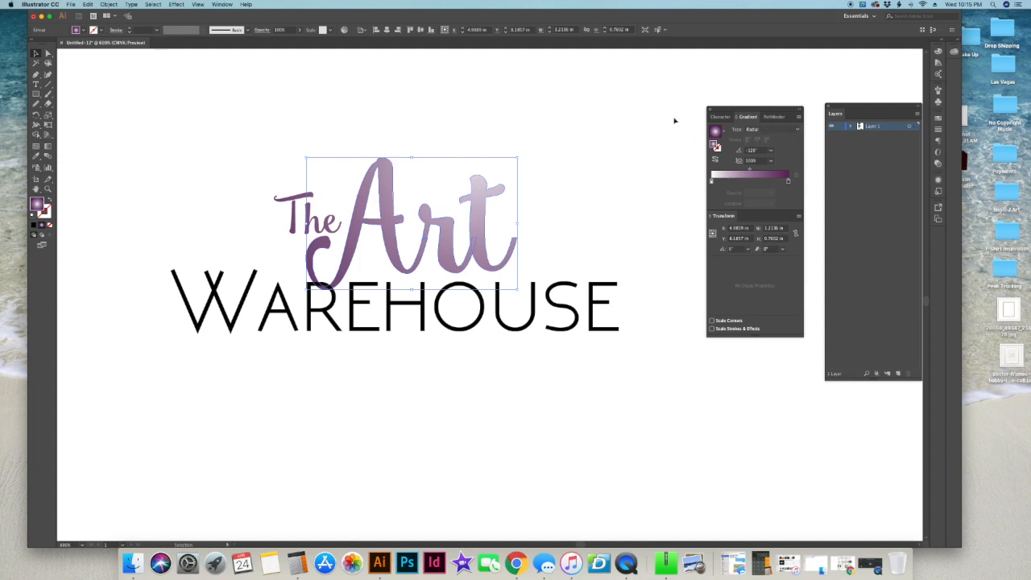
{"action": "left_click", "coordinate": [753, 129]}
{"action": "left_click", "coordinate": [759, 133]}
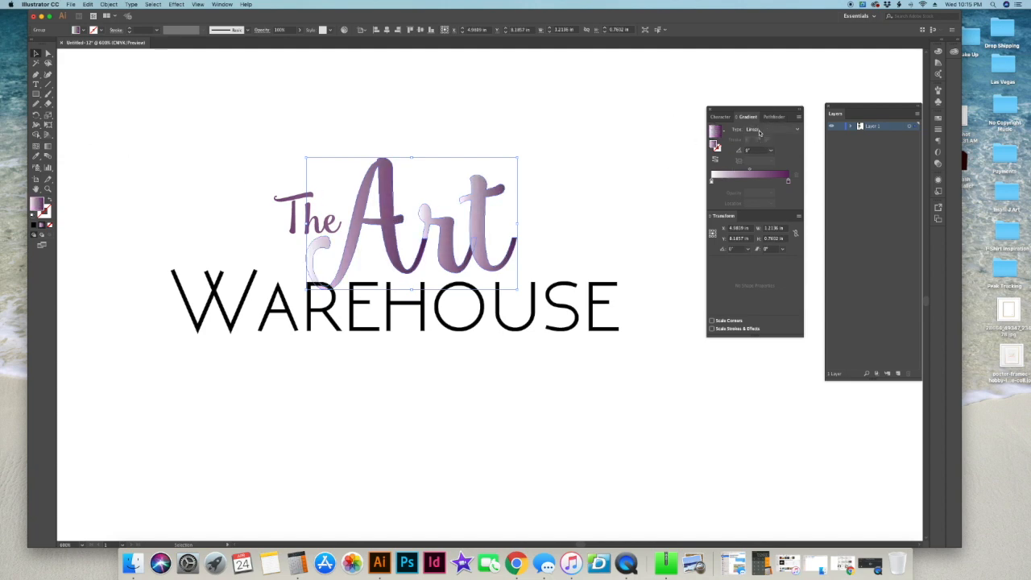
{"action": "left_click", "coordinate": [757, 130]}
{"action": "left_click", "coordinate": [757, 142]}
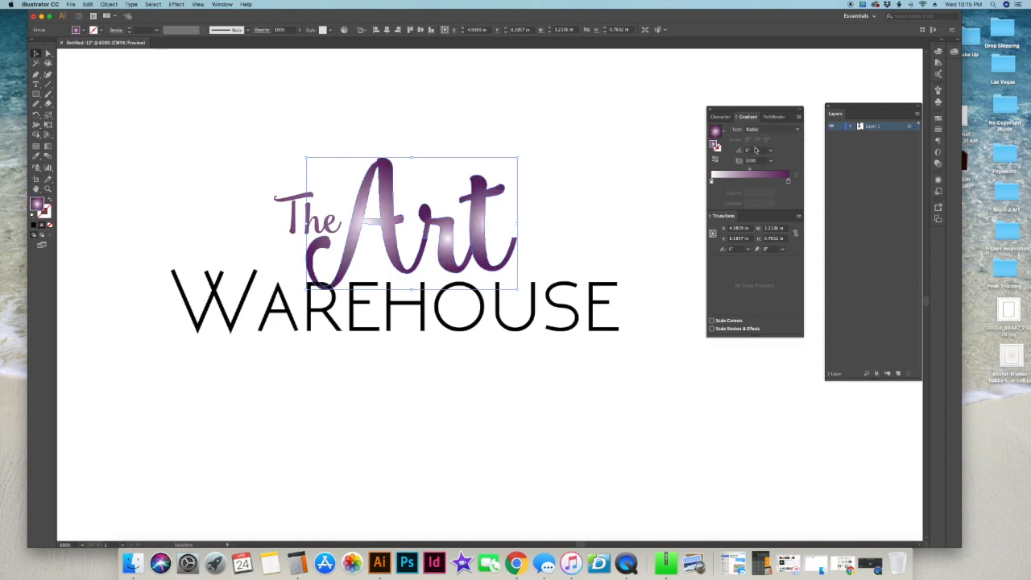
Reset the gradient on The in the same way, going through Linear and back to Radial
{"action": "left_click", "coordinate": [336, 220]}
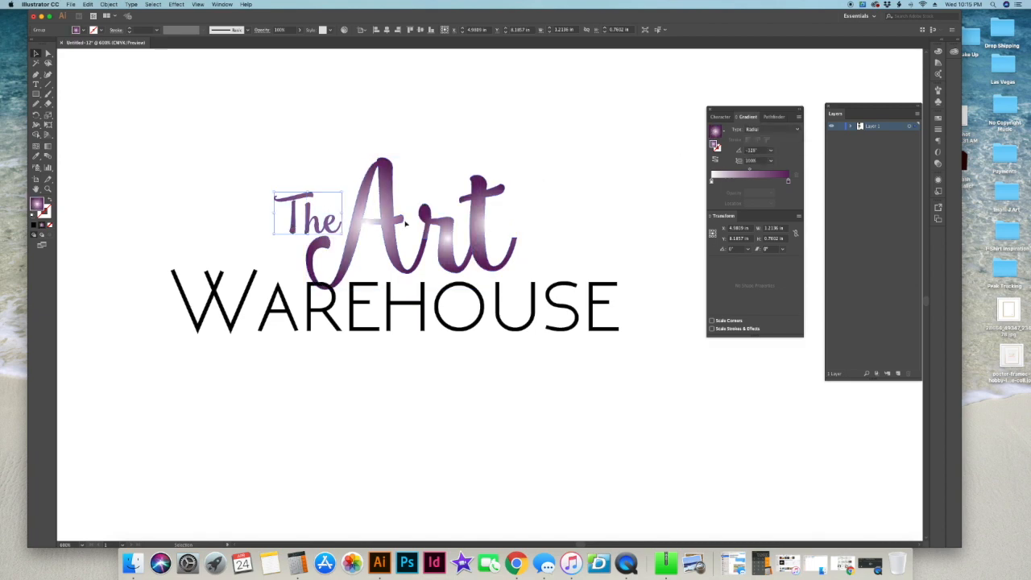
{"action": "left_click", "coordinate": [757, 130]}
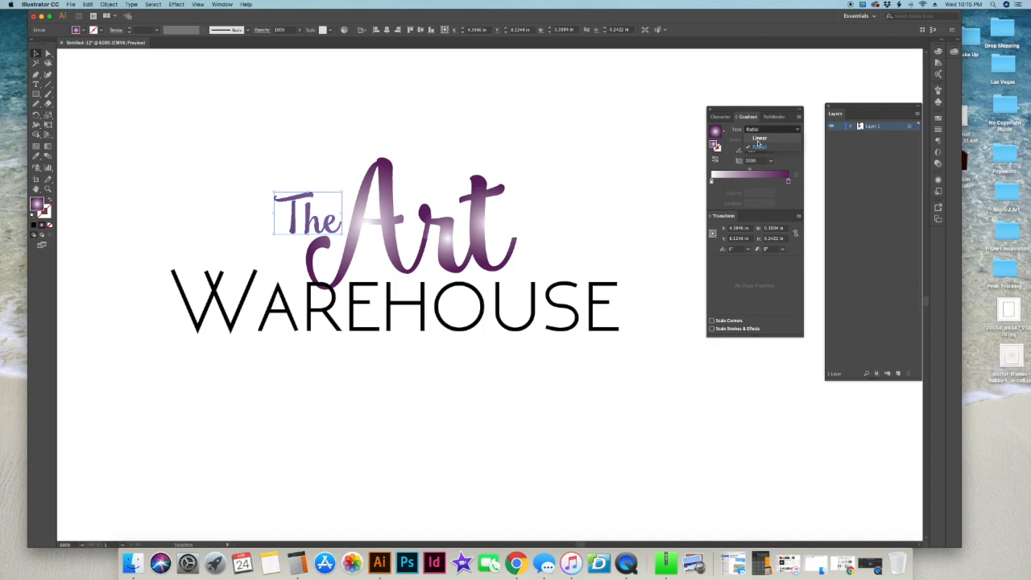
{"action": "left_click", "coordinate": [757, 147]}
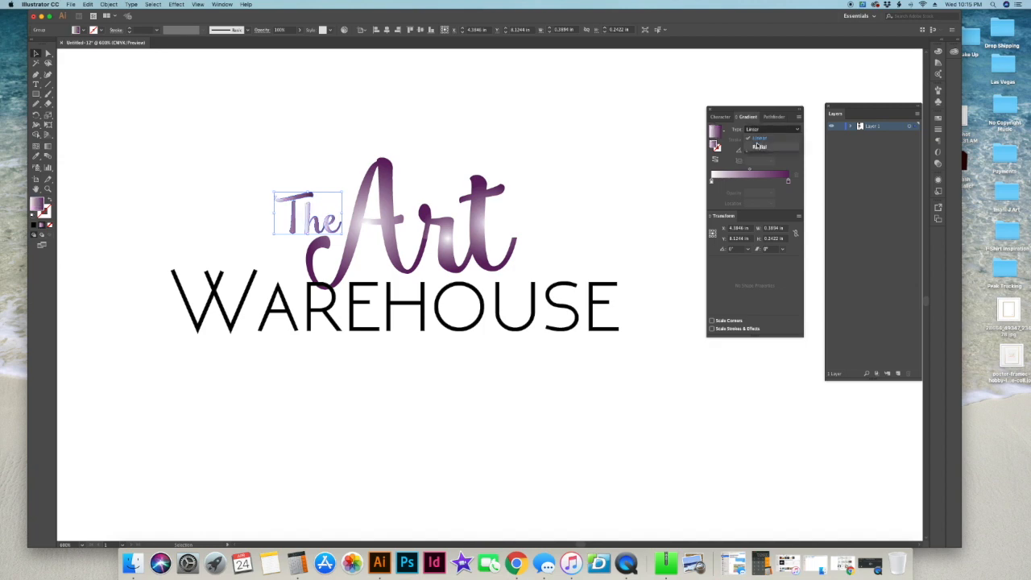
{"action": "left_click", "coordinate": [439, 118]}
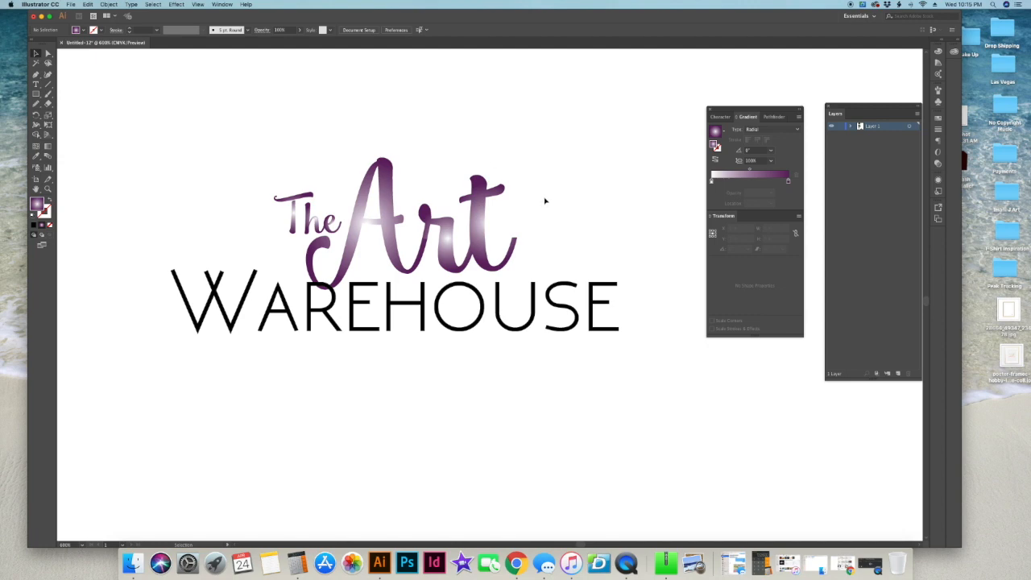
Recolour the gradient's purple end stop with the C=75 M=100 Y=0 K=0 swatch
{"action": "mouse_move", "coordinate": [789, 181]}
{"action": "left_mouse_down"}
{"action": "mouse_move", "coordinate": [753, 180]}
{"action": "mouse_move", "coordinate": [802, 182]}
{"action": "left_mouse_up"}
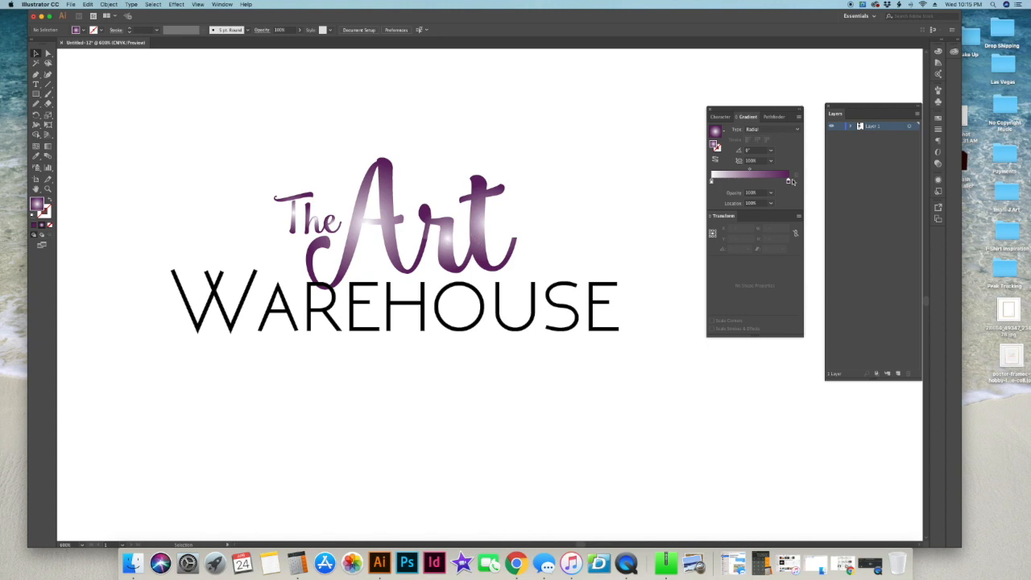
{"action": "left_click", "coordinate": [751, 179]}
{"action": "mouse_move", "coordinate": [752, 181]}
{"action": "left_mouse_down"}
{"action": "mouse_move", "coordinate": [814, 179]}
{"action": "mouse_move", "coordinate": [751, 178]}
{"action": "left_mouse_up"}
{"action": "double_click", "coordinate": [752, 179]}
{"action": "double_click", "coordinate": [789, 182]}
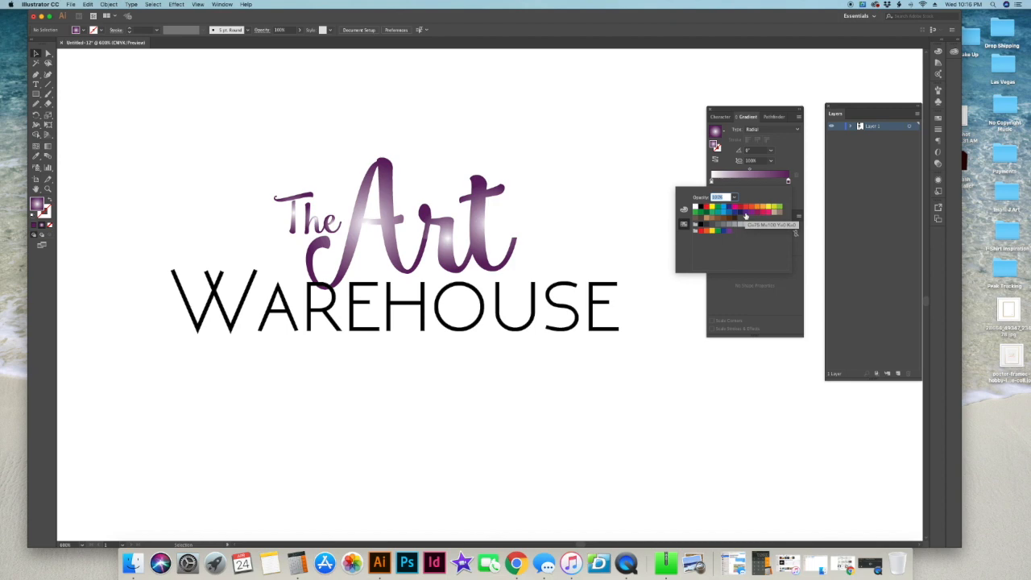
{"action": "left_click", "coordinate": [746, 215]}
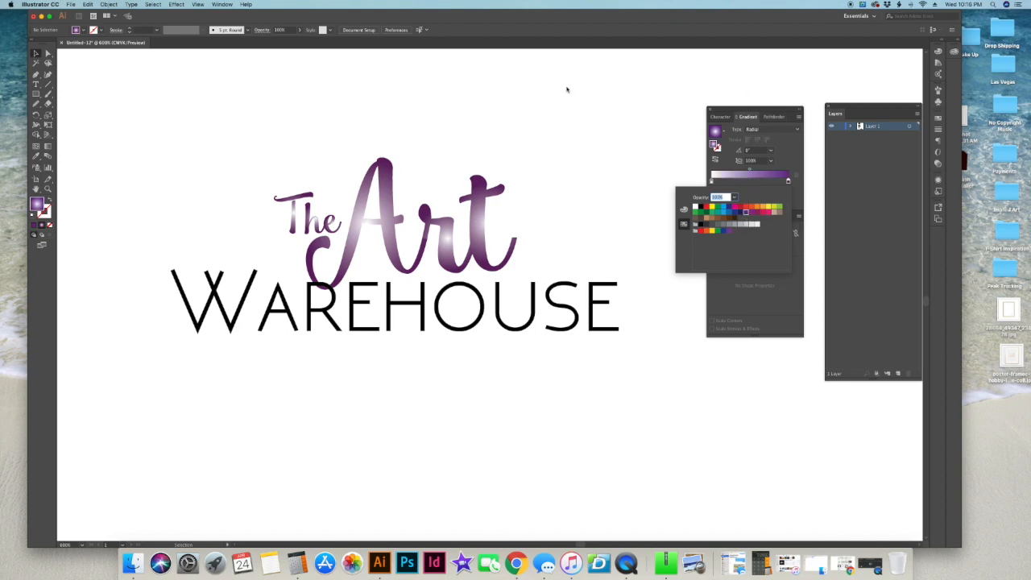
{"action": "left_click", "coordinate": [609, 81]}
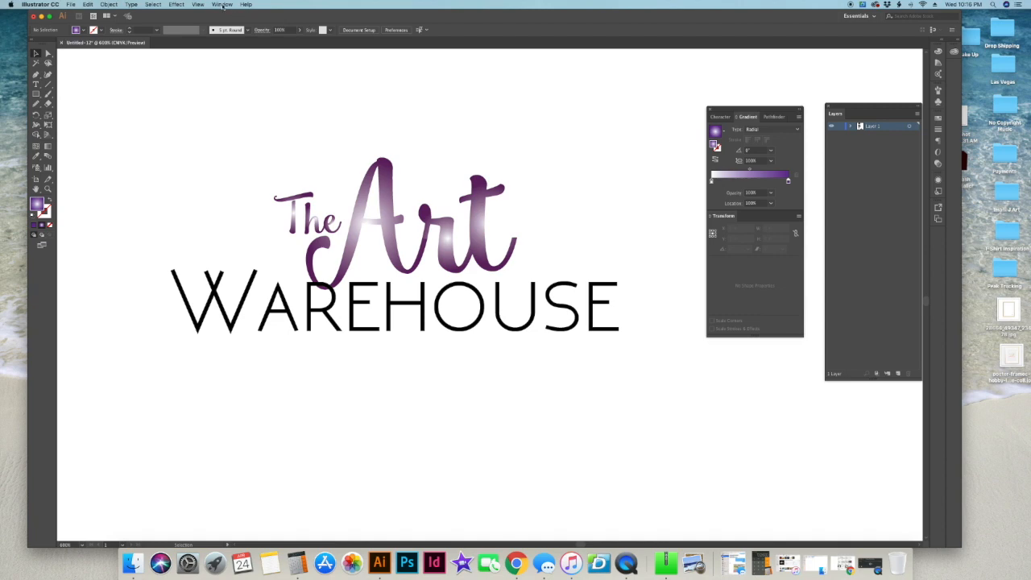
Show the colour swatches and inspect the options of the C=75 M=100 Y=0 K=0 purple without changing them
{"action": "left_click", "coordinate": [223, 5]}
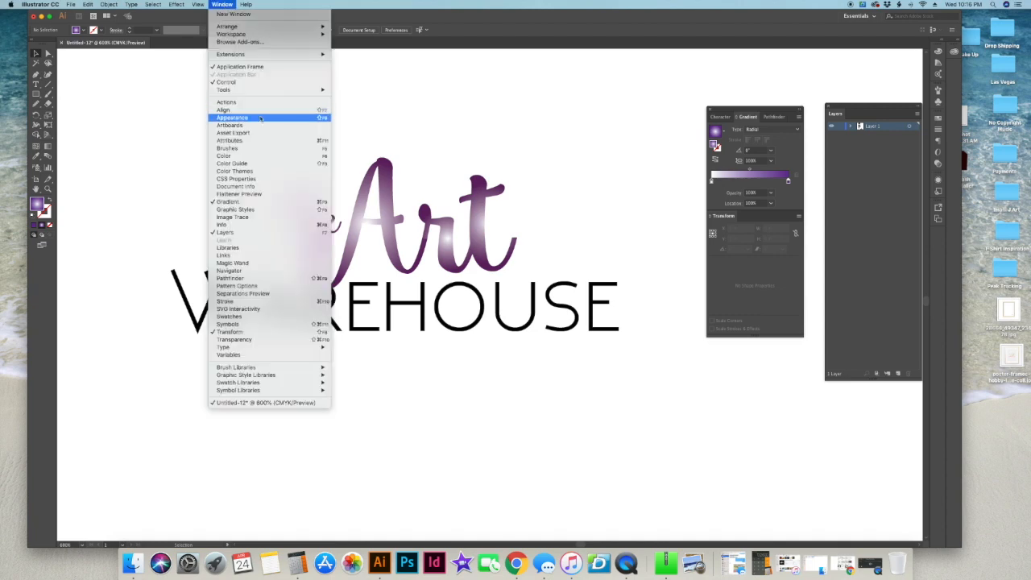
{"action": "left_click", "coordinate": [258, 318]}
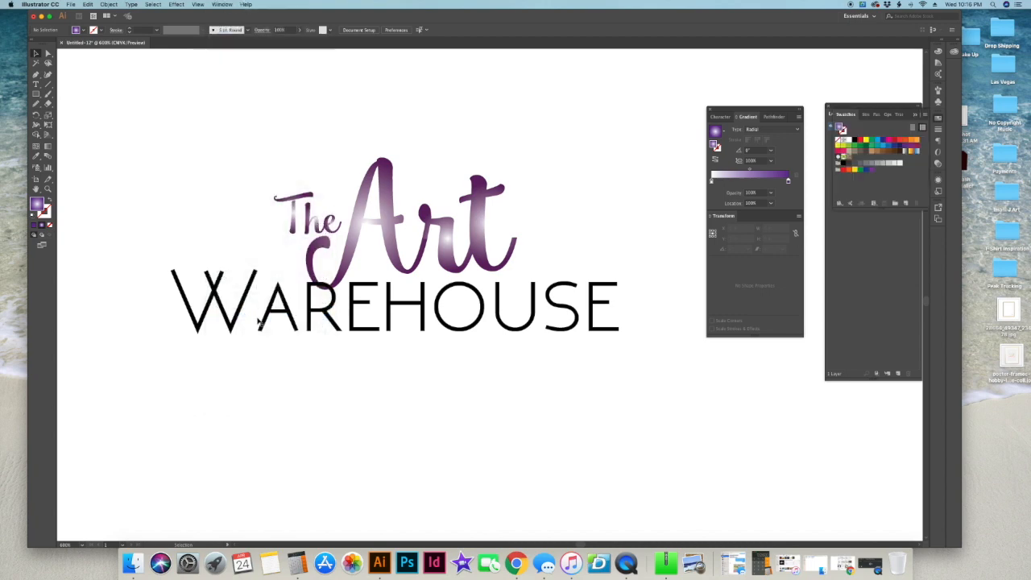
{"action": "double_click", "coordinate": [905, 150]}
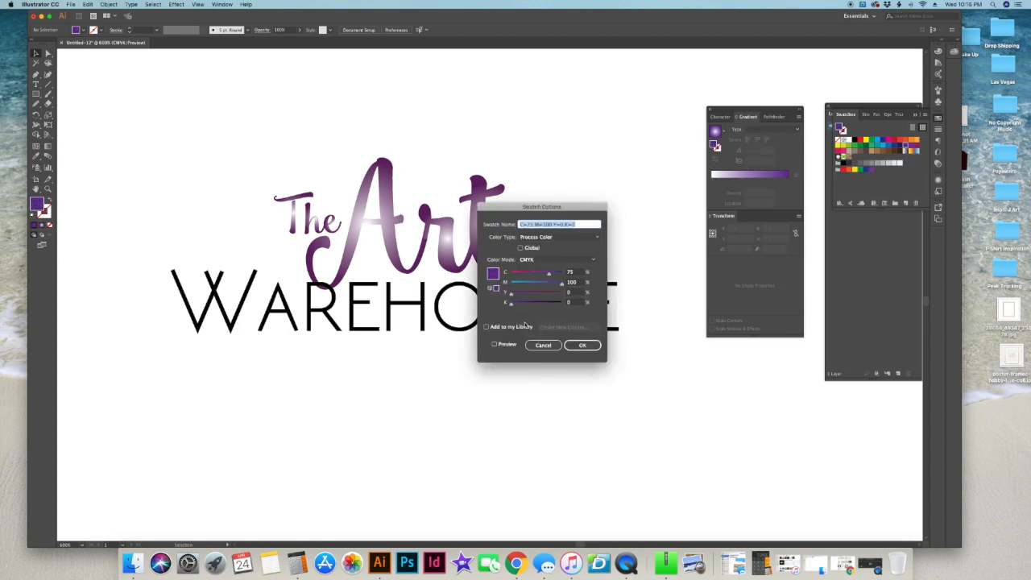
{"action": "left_click", "coordinate": [543, 346]}
{"action": "left_click", "coordinate": [543, 346]}
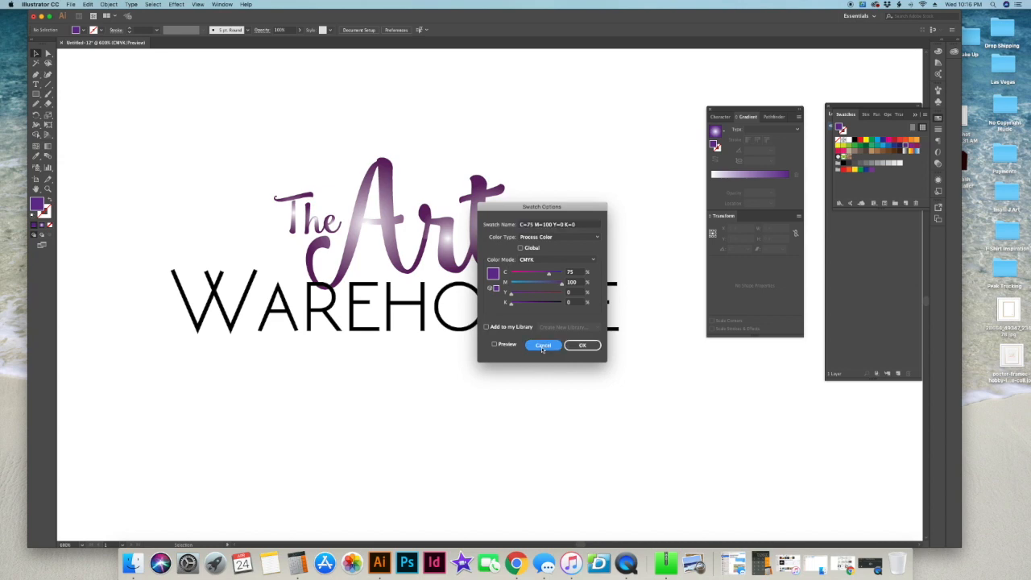
Mix a lighter purple fill colour and add it to the gradient as a middle stop at about 50%
{"action": "double_click", "coordinate": [840, 128]}
{"action": "mouse_move", "coordinate": [663, 154]}
{"action": "left_mouse_down"}
{"action": "mouse_move", "coordinate": [677, 127]}
{"action": "mouse_move", "coordinate": [659, 125]}
{"action": "mouse_move", "coordinate": [669, 137]}
{"action": "left_mouse_up"}
{"action": "left_click", "coordinate": [786, 121]}
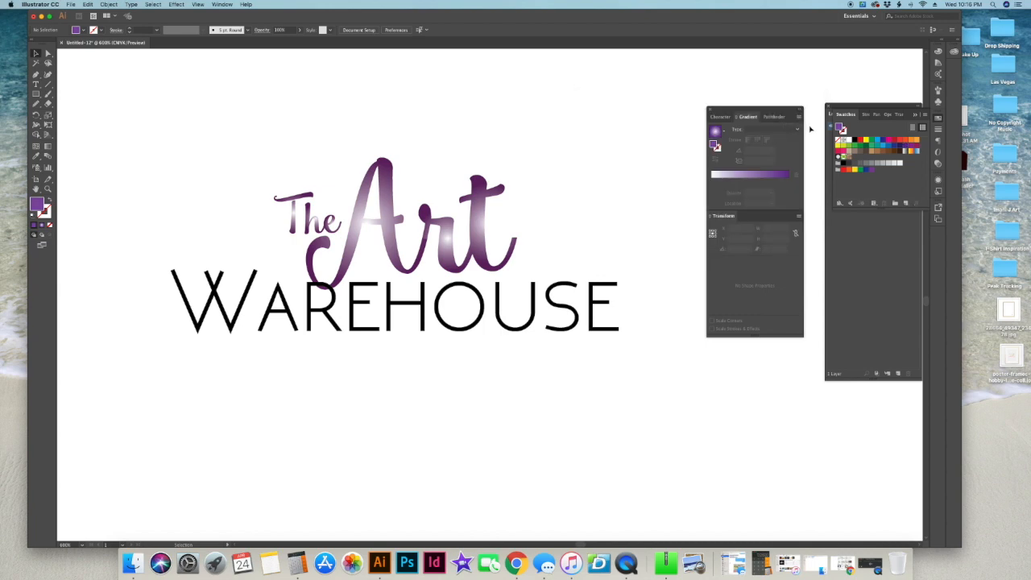
{"action": "mouse_move", "coordinate": [840, 127]}
{"action": "left_mouse_down"}
{"action": "mouse_move", "coordinate": [881, 170]}
{"action": "mouse_move", "coordinate": [749, 182]}
{"action": "left_mouse_up"}
{"action": "left_click", "coordinate": [757, 176]}
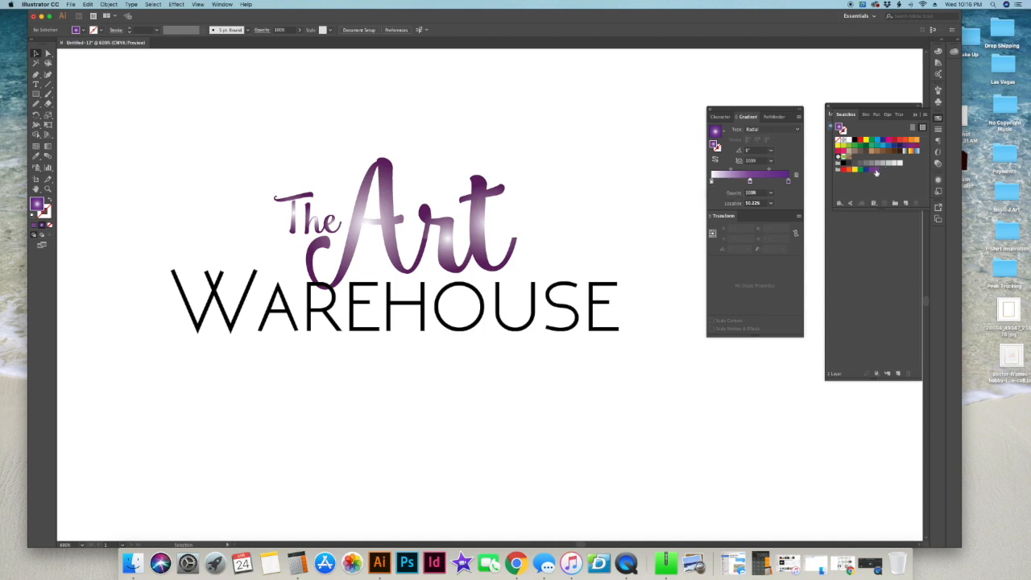
Mix a lighter, bluer purple fill colour and add it to the gradient as a stop at about 55%
{"action": "double_click", "coordinate": [877, 171]}
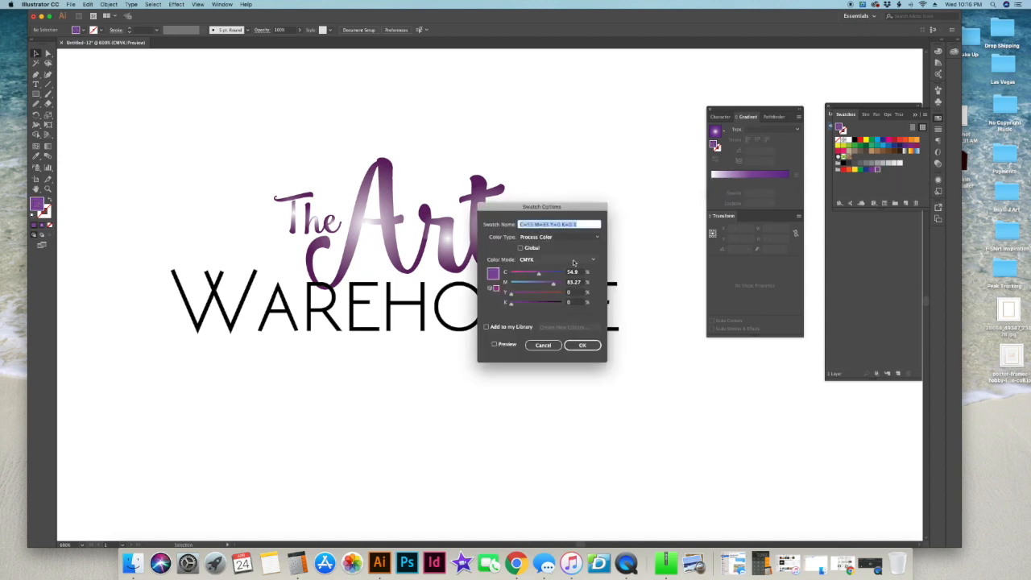
{"action": "left_click", "coordinate": [541, 345]}
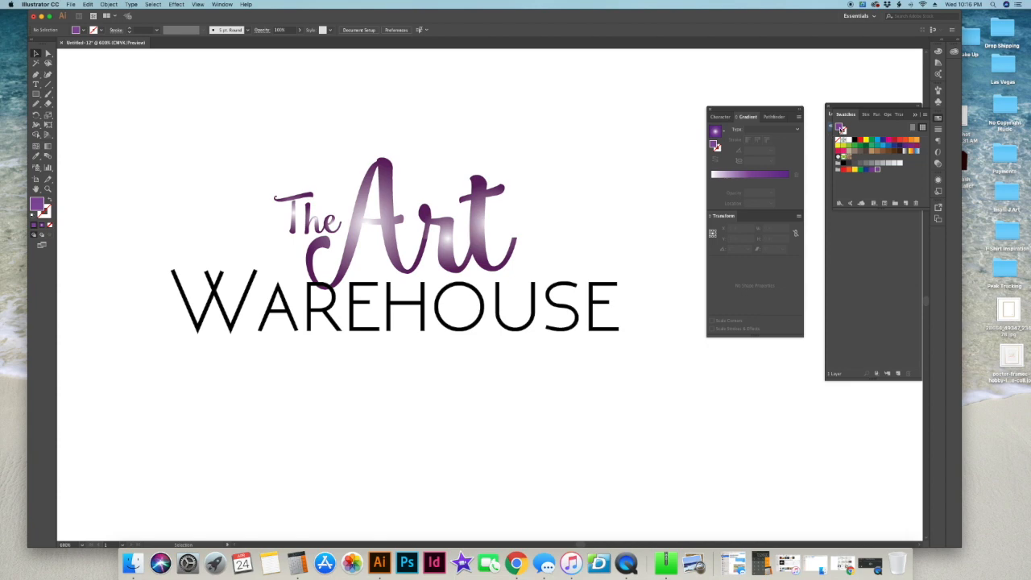
{"action": "double_click", "coordinate": [841, 129]}
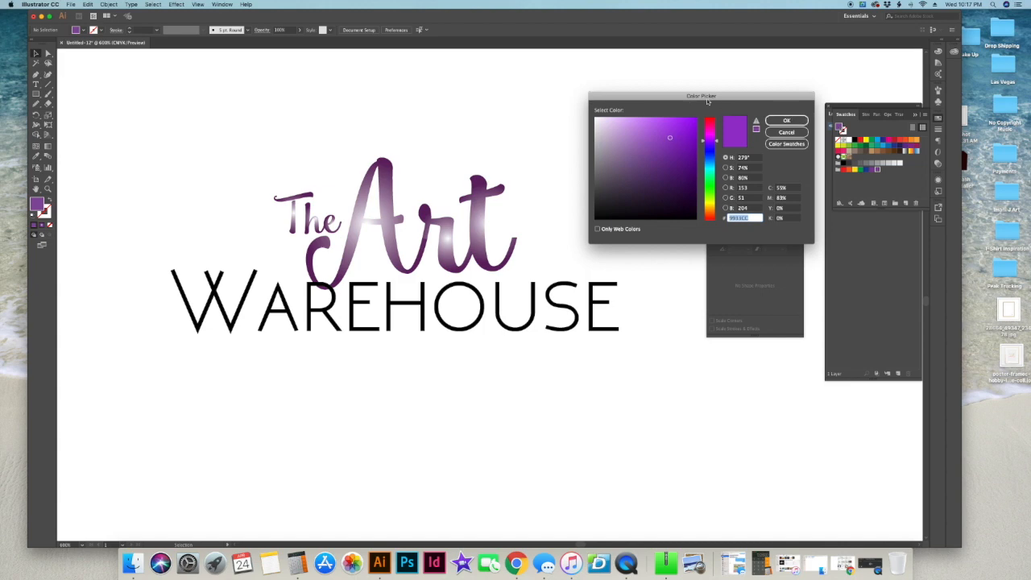
{"action": "left_click_drag", "start_coordinate": [670, 139], "coordinate": [648, 132]}
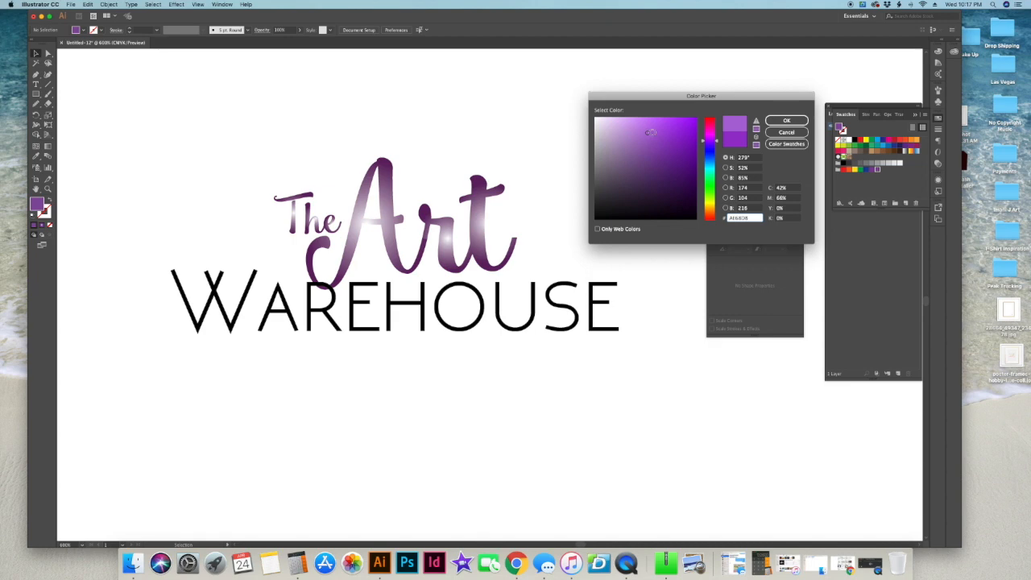
{"action": "left_click", "coordinate": [756, 131]}
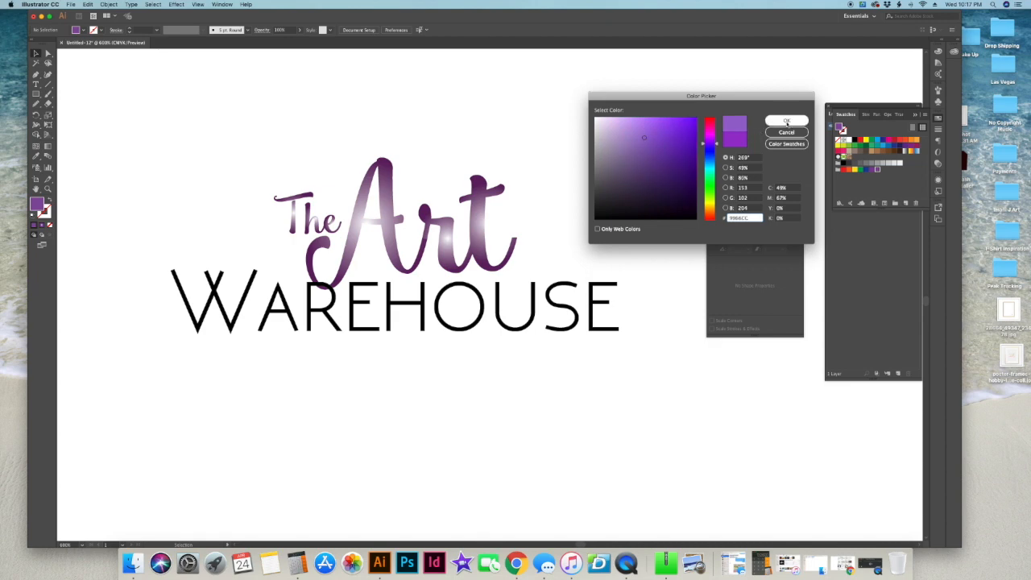
{"action": "left_click", "coordinate": [645, 132]}
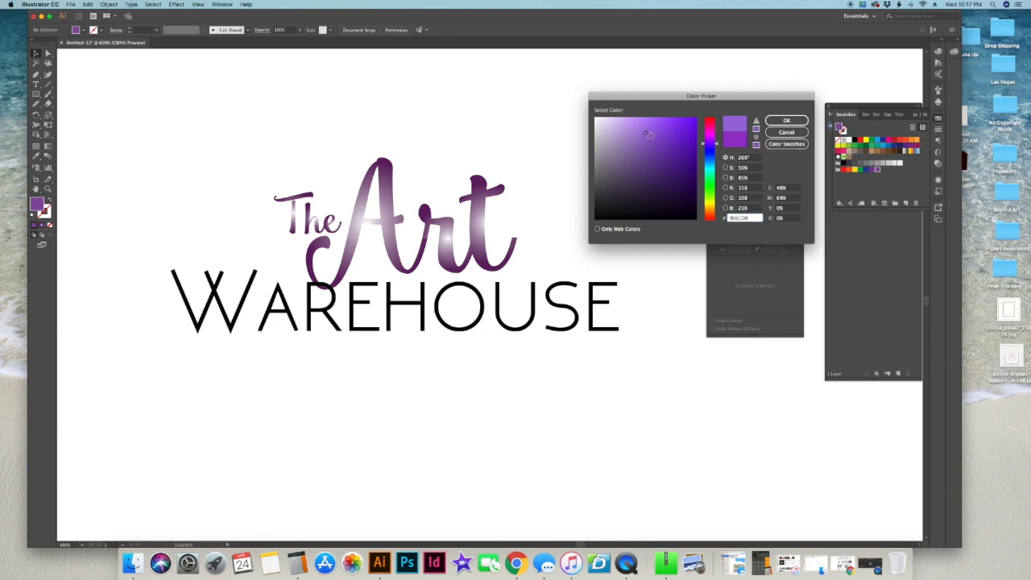
{"action": "left_click", "coordinate": [662, 139]}
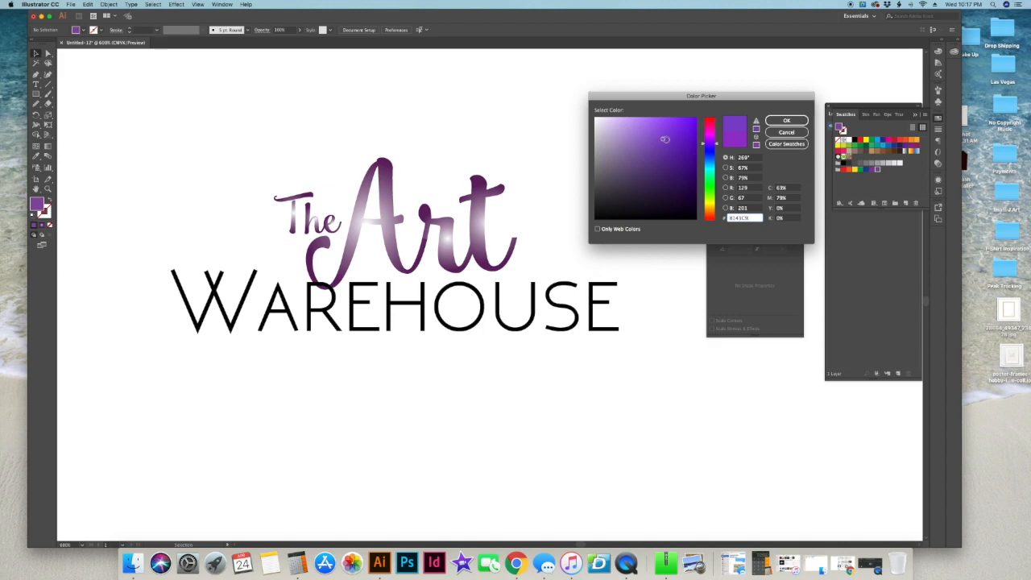
{"action": "mouse_move", "coordinate": [664, 140]}
{"action": "left_mouse_down"}
{"action": "mouse_move", "coordinate": [645, 150]}
{"action": "mouse_move", "coordinate": [660, 134]}
{"action": "left_mouse_up"}
{"action": "left_click", "coordinate": [785, 123]}
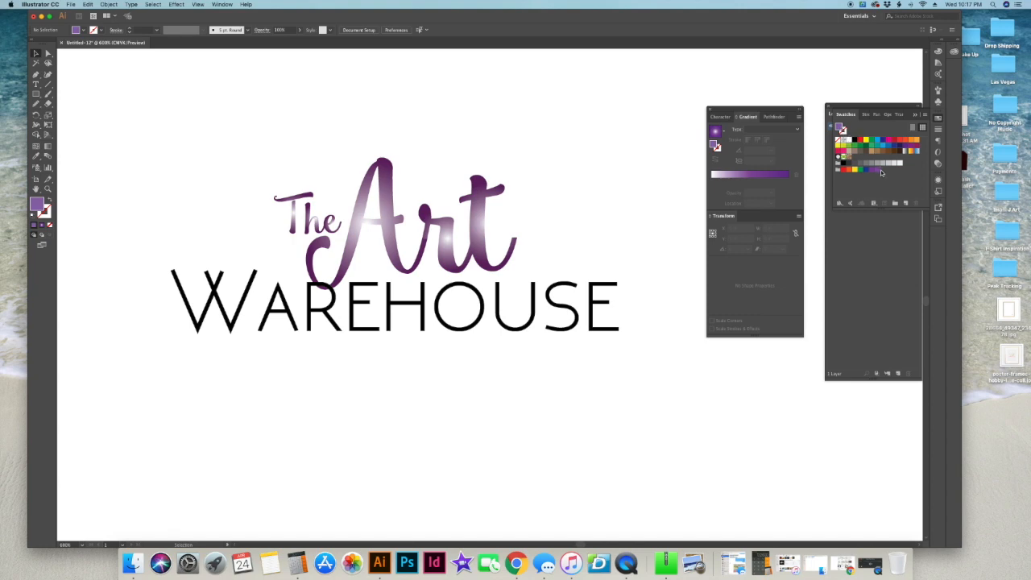
{"action": "left_click_drag", "start_coordinate": [839, 128], "coordinate": [752, 181]}
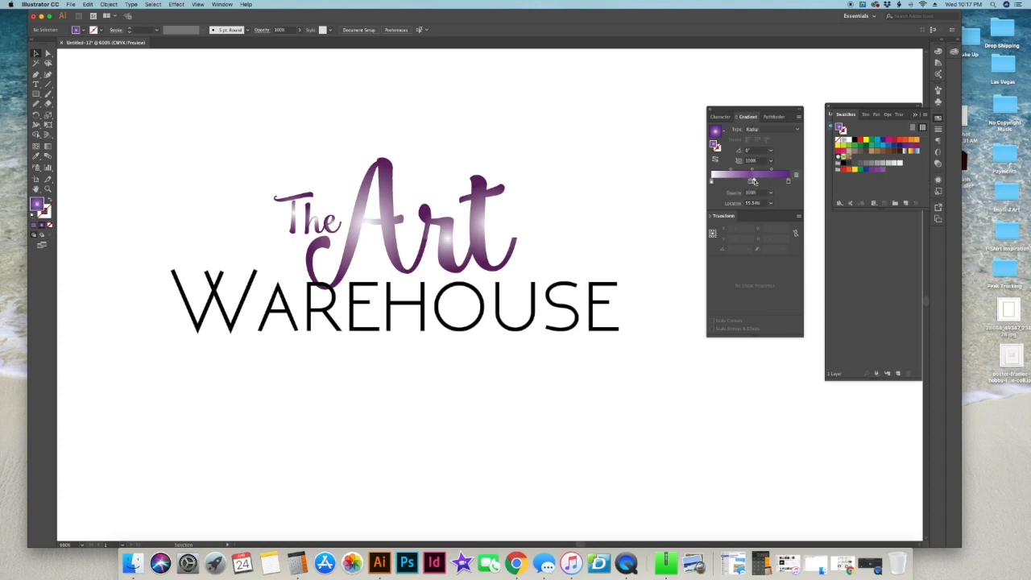
Try the new light purple swatch at the start of Art's gradient, with the white stop near the middle
{"action": "left_click", "coordinate": [477, 201]}
{"action": "left_click_drag", "start_coordinate": [886, 174], "coordinate": [710, 193]}
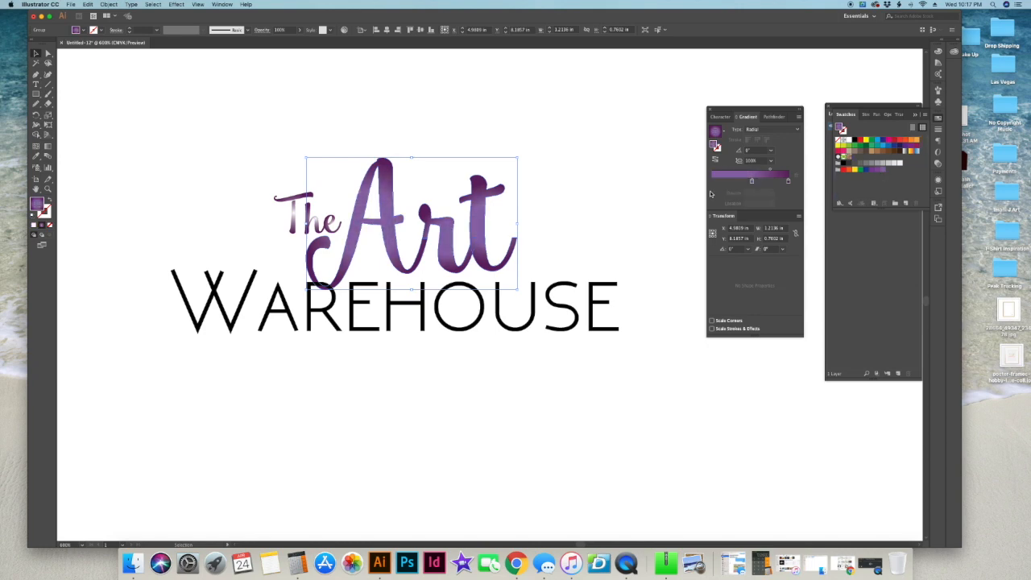
{"action": "key", "text": "super+z"}
{"action": "left_click_drag", "start_coordinate": [753, 182], "coordinate": [712, 183]}
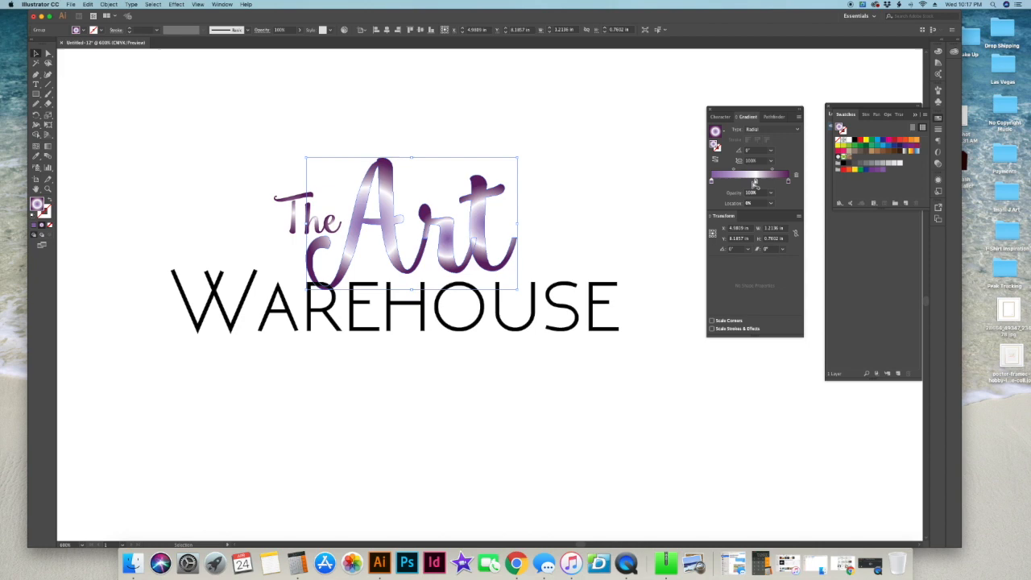
{"action": "mouse_move", "coordinate": [756, 182]}
{"action": "left_mouse_down"}
{"action": "mouse_move", "coordinate": [742, 183]}
{"action": "mouse_move", "coordinate": [754, 185]}
{"action": "left_mouse_up"}
Undo the gradient stop changes on Art and replace the white start stop with the lighter purple at 0%
{"action": "key", "text": "super+z"}
{"action": "key", "text": "super+z"}
{"action": "key", "text": "super+z"}
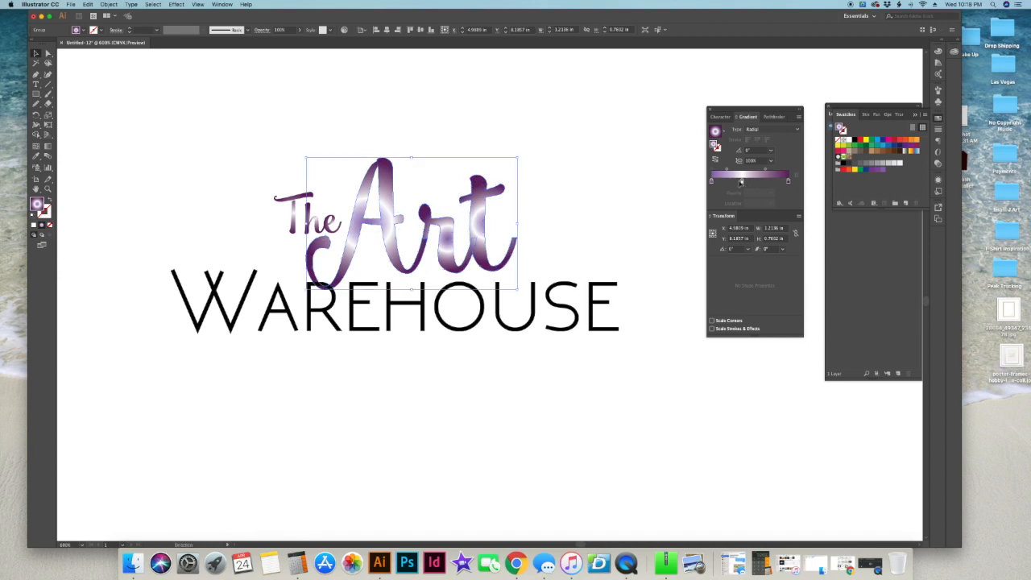
{"action": "key", "text": "super+z"}
{"action": "key", "text": "super+z"}
{"action": "key", "text": "super+z"}
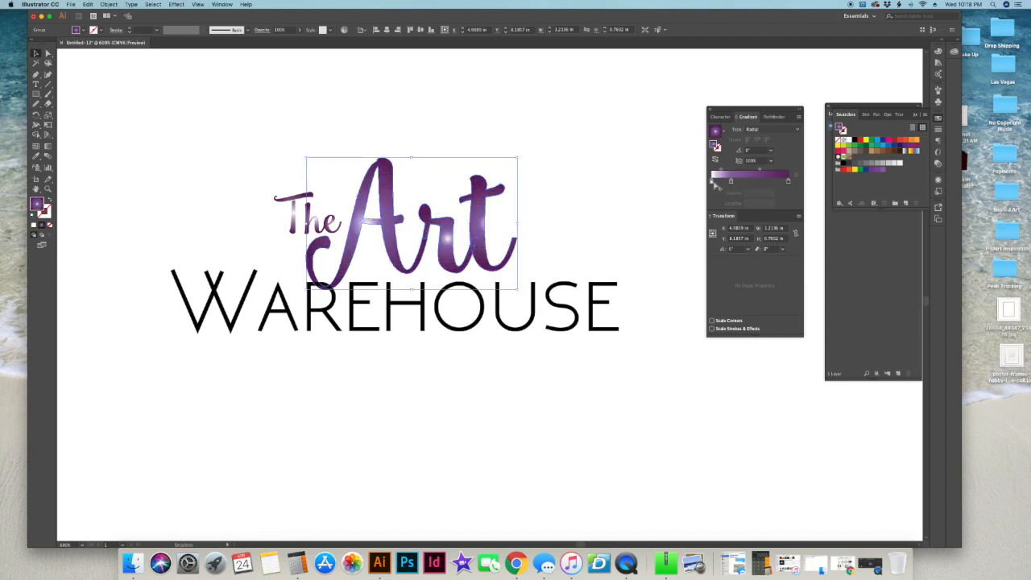
{"action": "mouse_move", "coordinate": [711, 182]}
{"action": "left_mouse_down"}
{"action": "mouse_move", "coordinate": [715, 196]}
{"action": "mouse_move", "coordinate": [727, 184]}
{"action": "mouse_move", "coordinate": [708, 186]}
{"action": "left_mouse_up"}
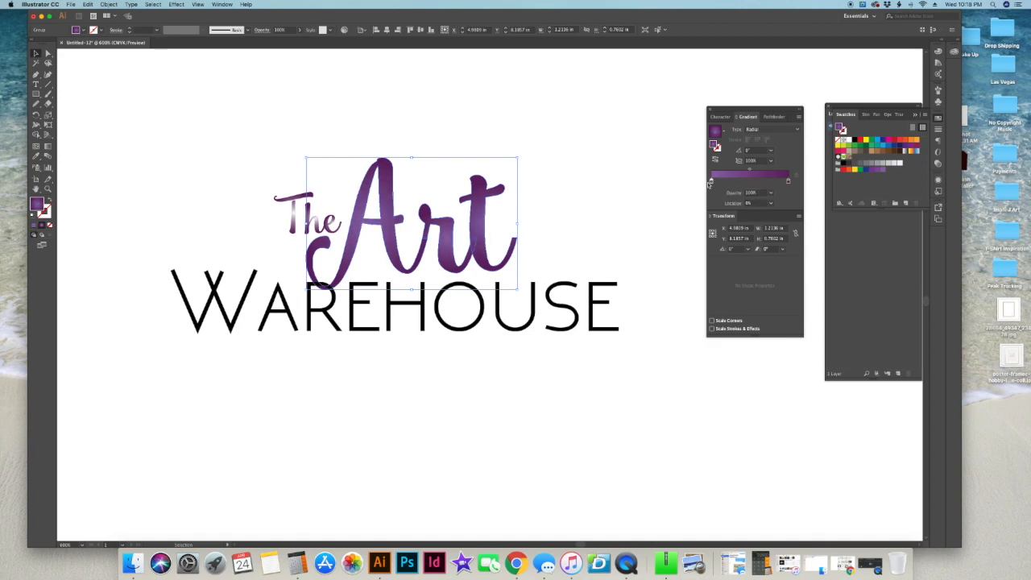
{"action": "left_click", "coordinate": [643, 228]}
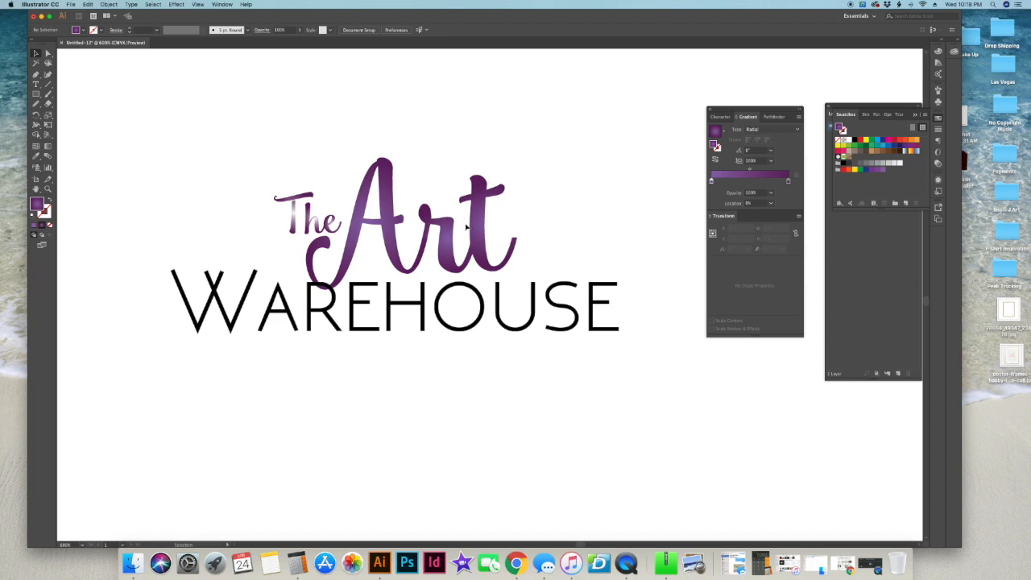
Examine the gradients on Art and The up close and compare how they look together
{"action": "key", "text": "super+equal"}
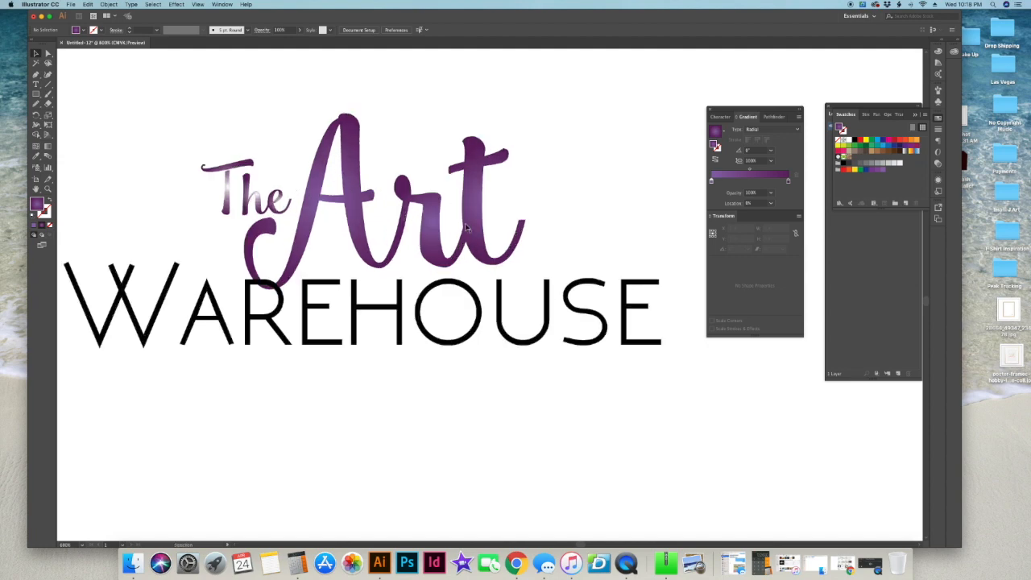
{"action": "key", "text": "super+equal"}
{"action": "left_click_drag", "start_coordinate": [326, 156], "coordinate": [388, 227]}
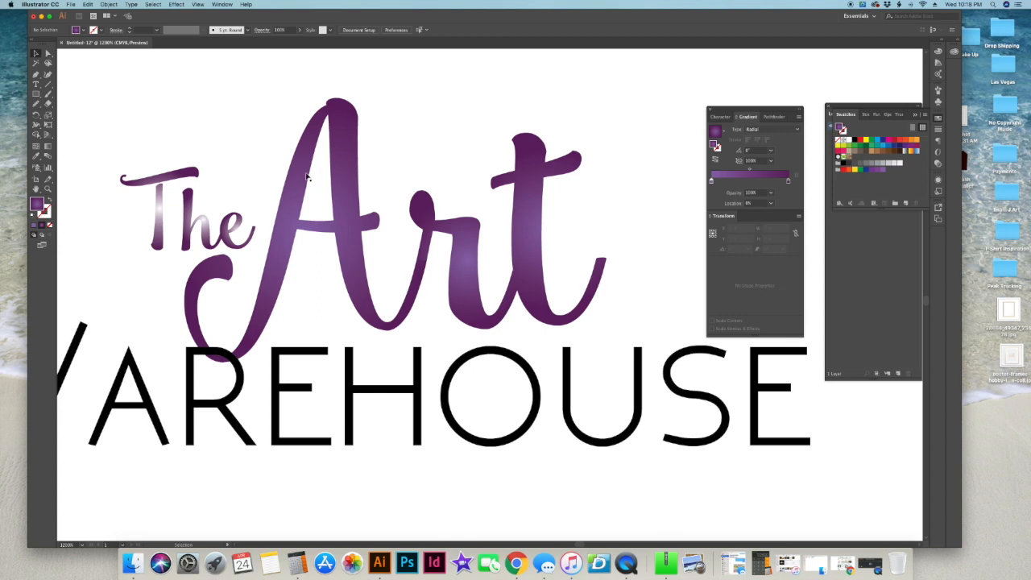
{"action": "scroll", "coordinate": [212, 215], "scroll_direction": "left", "scroll_amount": 3}
{"action": "scroll", "coordinate": [212, 216], "scroll_direction": "up", "scroll_amount": 1}
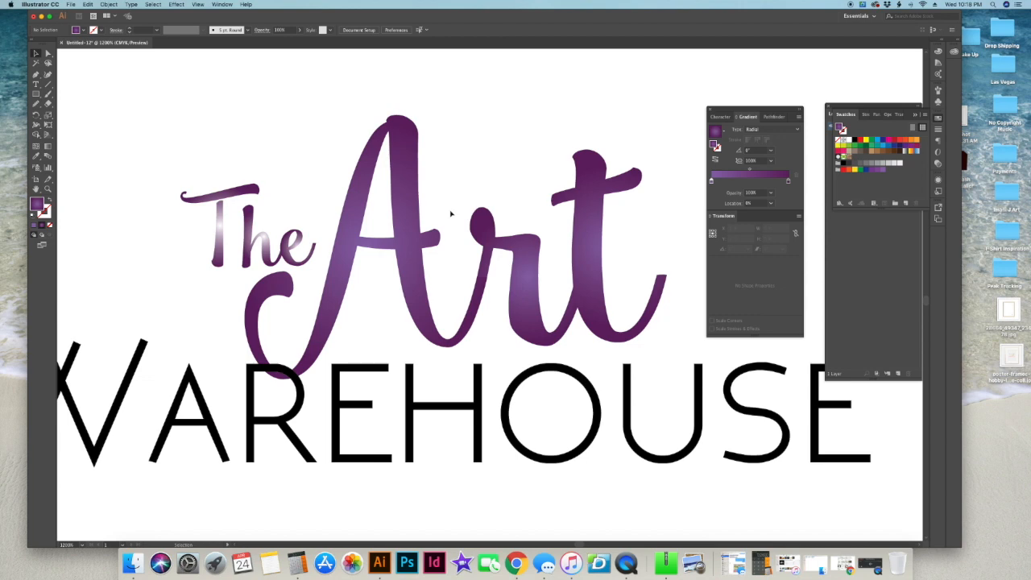
{"action": "left_click", "coordinate": [223, 234]}
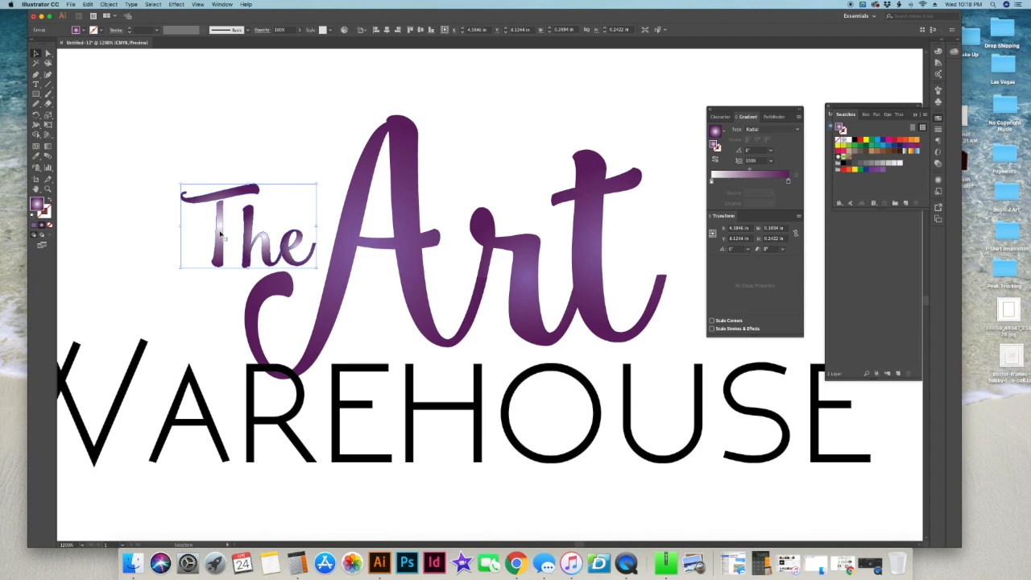
{"action": "key", "text": "super+minus"}
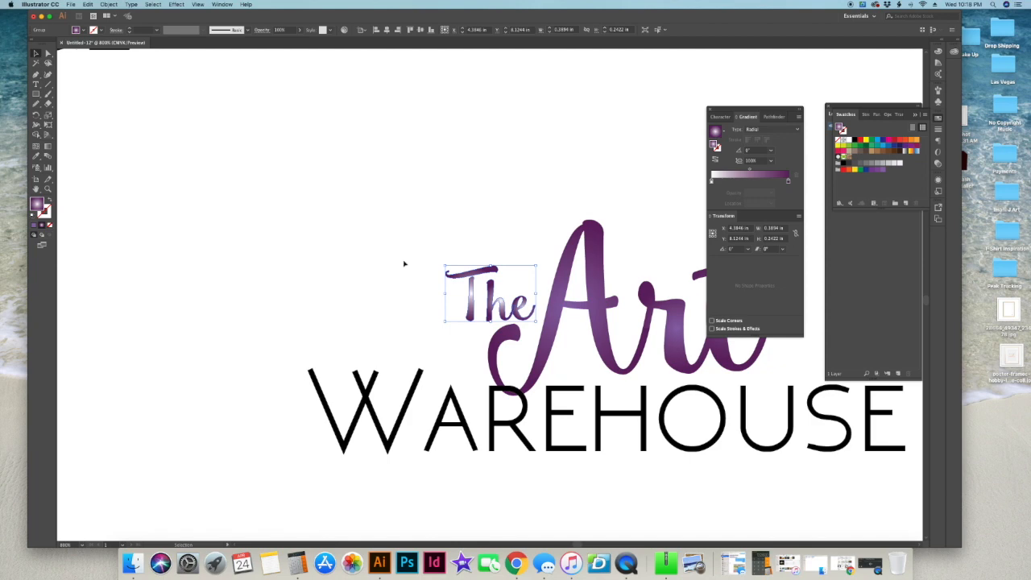
{"action": "scroll", "coordinate": [274, 197], "scroll_direction": "right", "scroll_amount": 5}
{"action": "scroll", "coordinate": [274, 197], "scroll_direction": "down", "scroll_amount": 3}
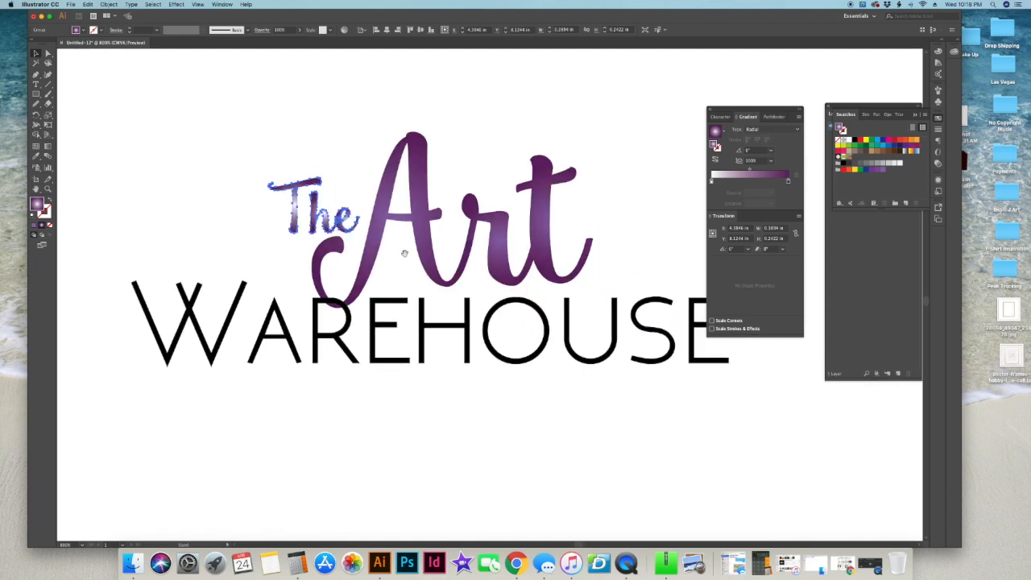
{"action": "scroll", "coordinate": [332, 161], "scroll_direction": "left", "scroll_amount": 1}
Copy Art's two-tone purple radial gradient onto The with the Eyedropper tool
{"action": "left_click", "coordinate": [332, 160]}
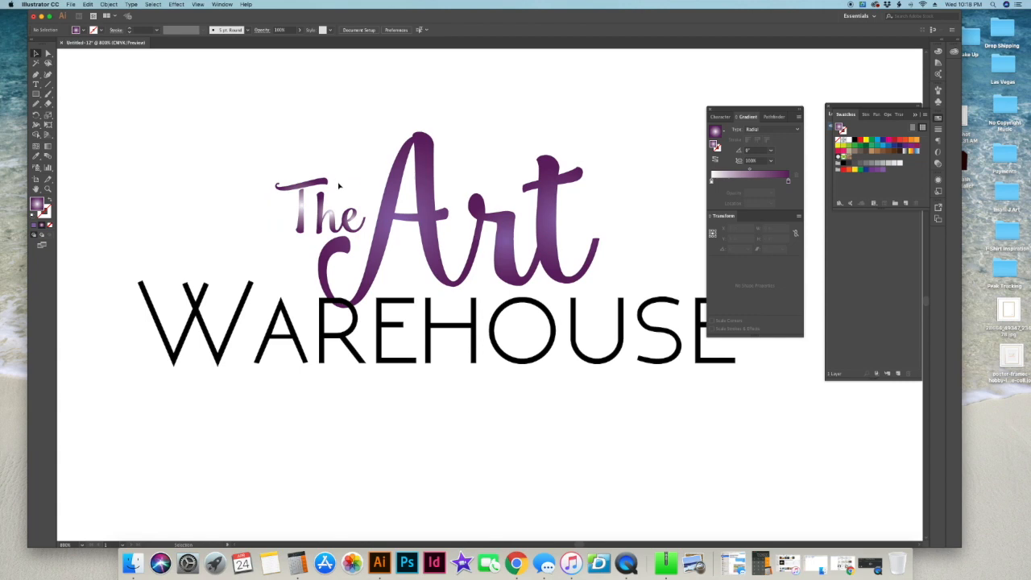
{"action": "left_click", "coordinate": [320, 183]}
{"action": "left_click", "coordinate": [428, 219]}
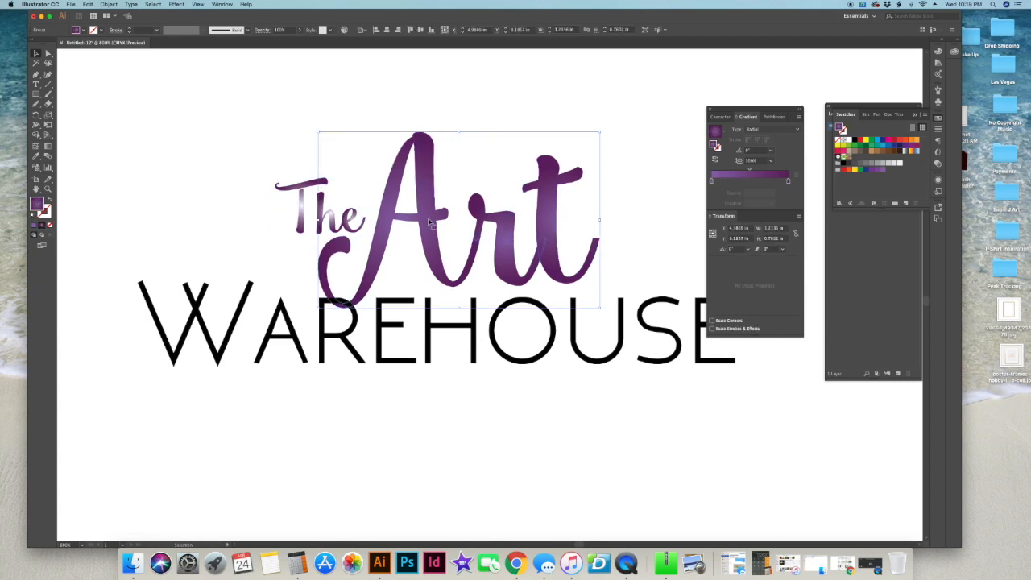
{"action": "left_click", "coordinate": [303, 216]}
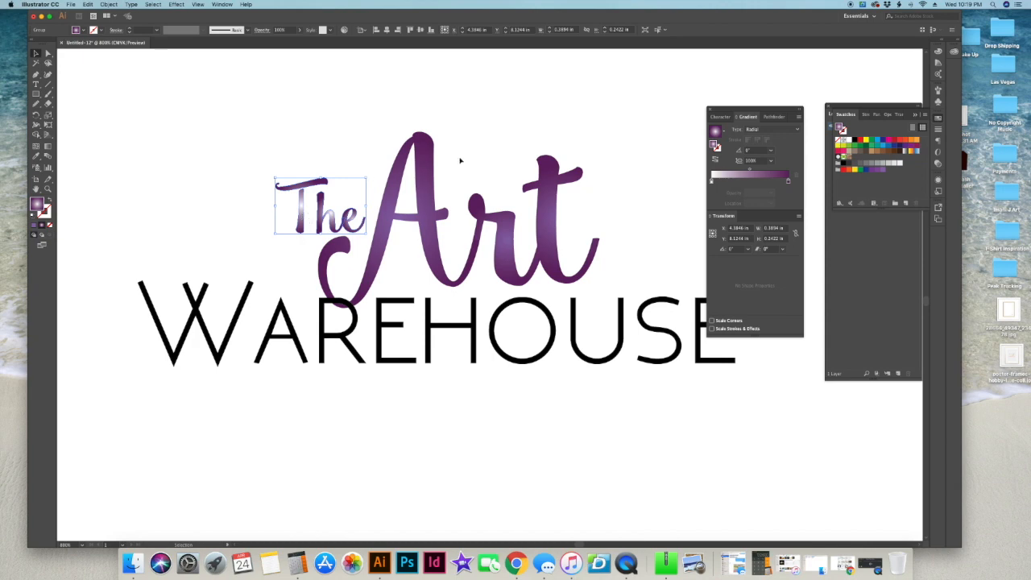
{"action": "key", "text": "i"}
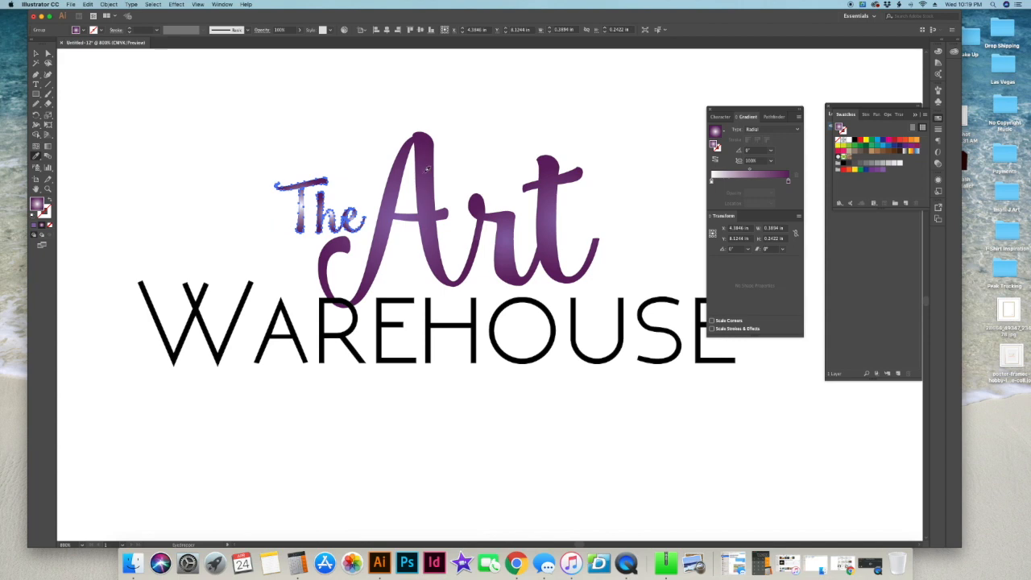
{"action": "left_click", "coordinate": [427, 169]}
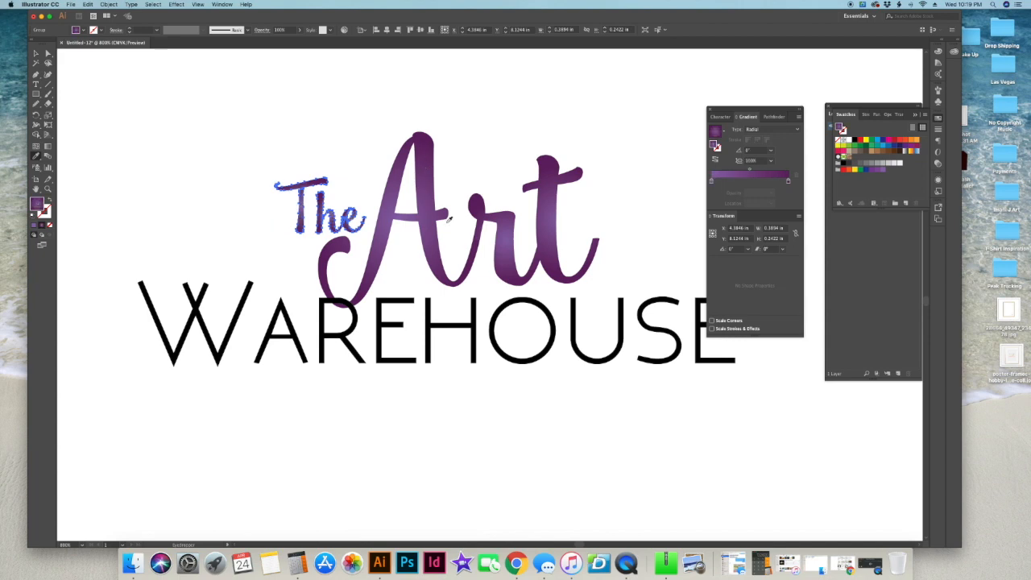
{"action": "left_click", "coordinate": [36, 54]}
{"action": "left_click", "coordinate": [184, 141]}
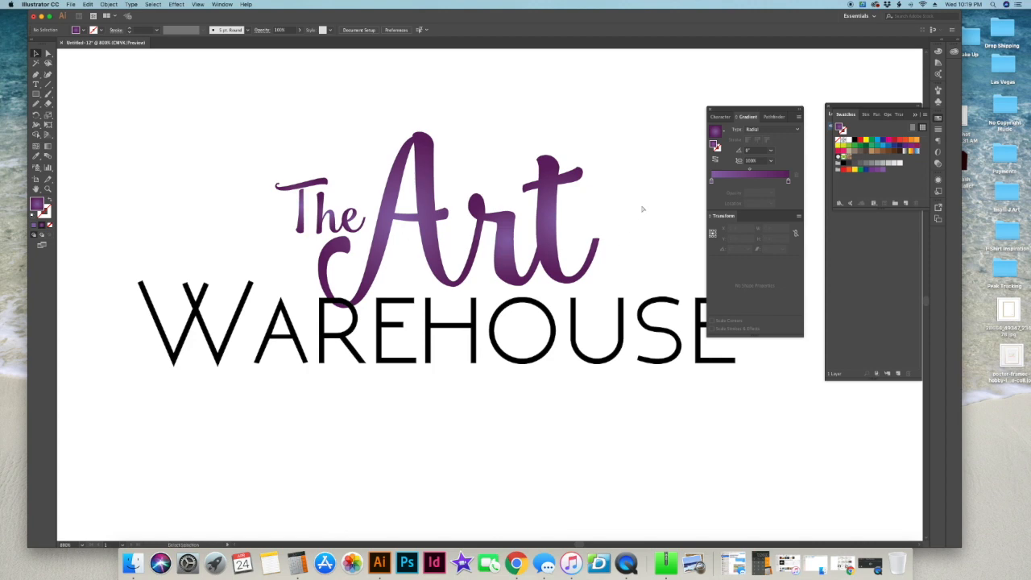
Compare the recoloured logo with the earlier variation on the artboard, and inspect Art's gradient up close
{"action": "key", "text": "super+minus"}
{"action": "left_click_drag", "start_coordinate": [609, 224], "coordinate": [568, 212]}
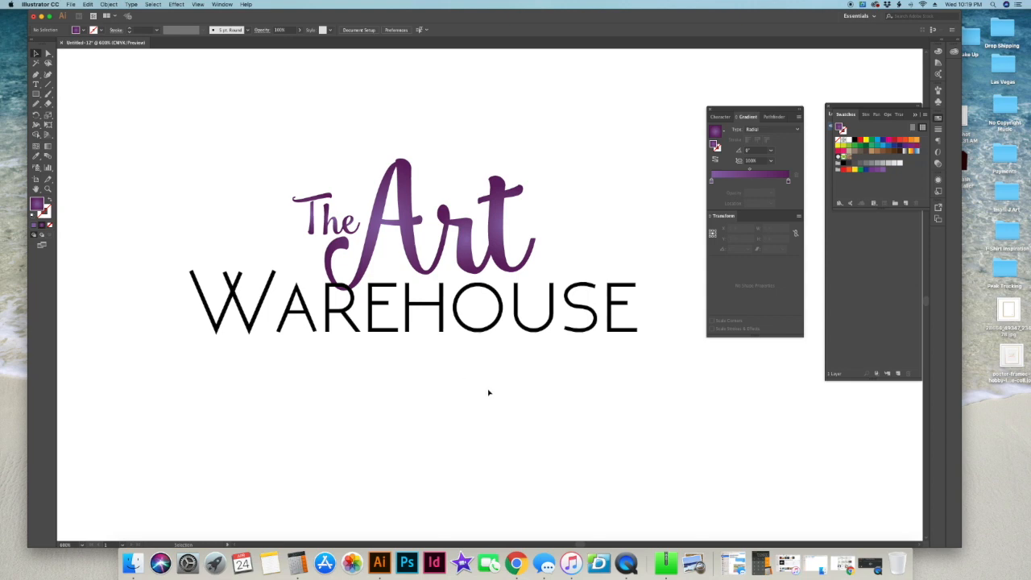
{"action": "key", "text": "super+minus"}
{"action": "key", "text": "super+minus"}
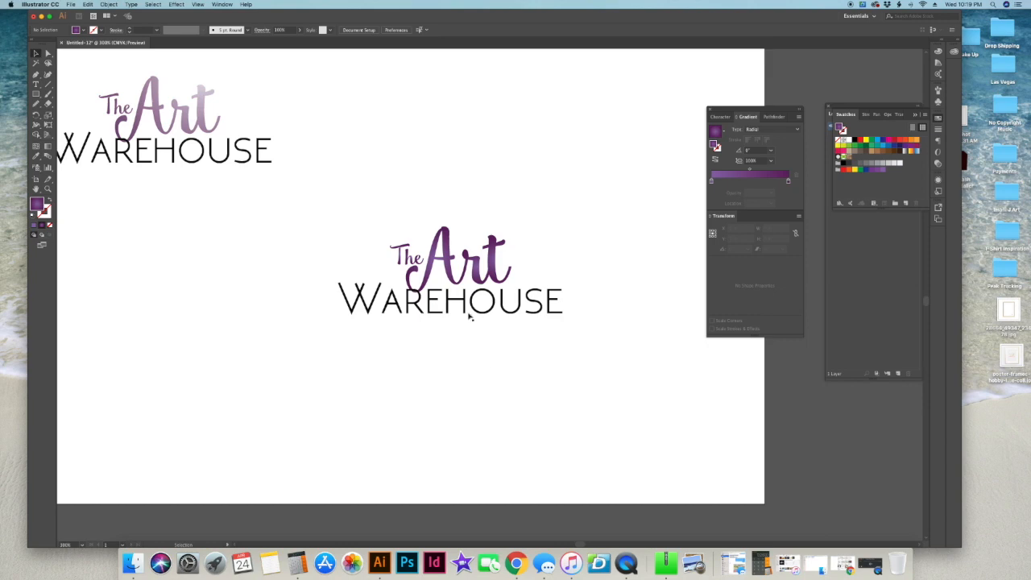
{"action": "left_click", "coordinate": [453, 273]}
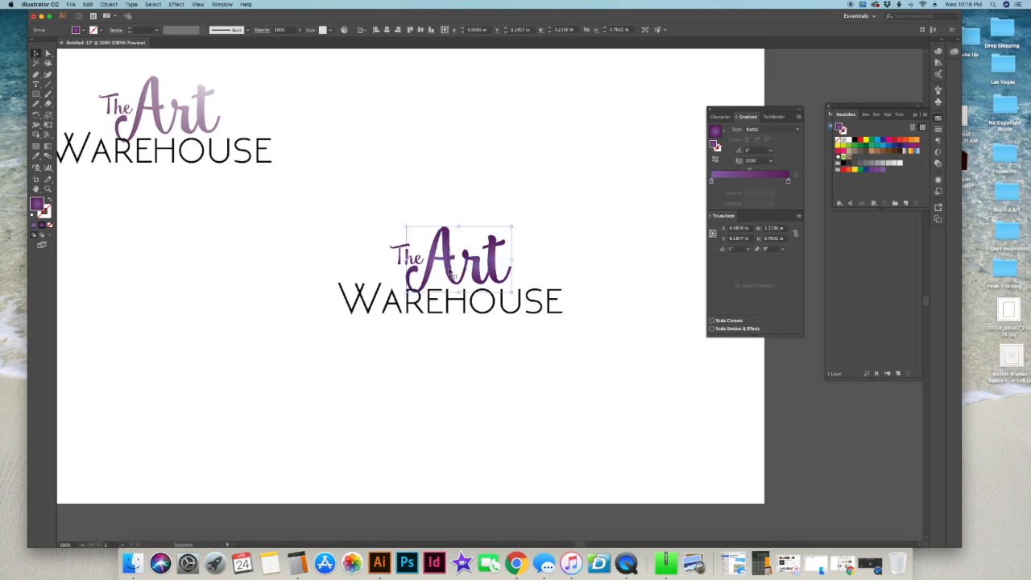
{"action": "key", "text": "super+plus"}
{"action": "key", "text": "super+plus"}
{"action": "key", "text": "super+plus"}
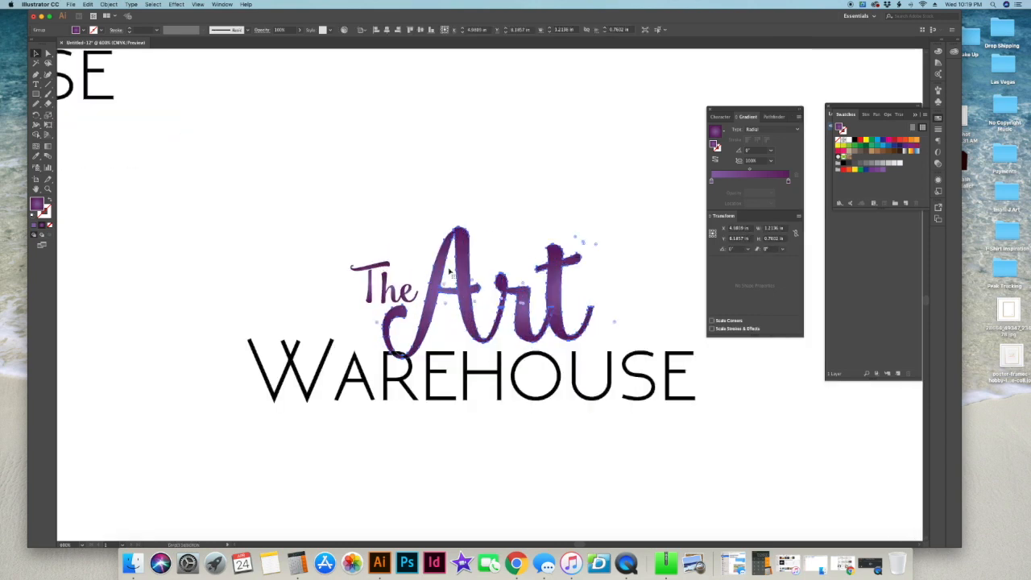
{"action": "left_click", "coordinate": [493, 150]}
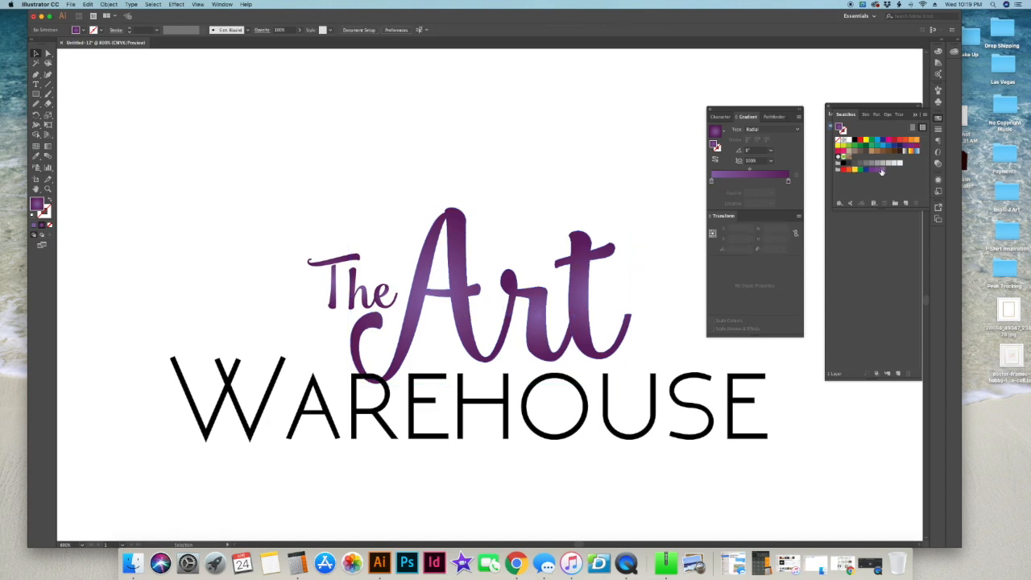
Select Art and look through its stroke and transparency settings, ending at the colour swatches
{"action": "left_click", "coordinate": [461, 293]}
{"action": "left_click", "coordinate": [862, 115]}
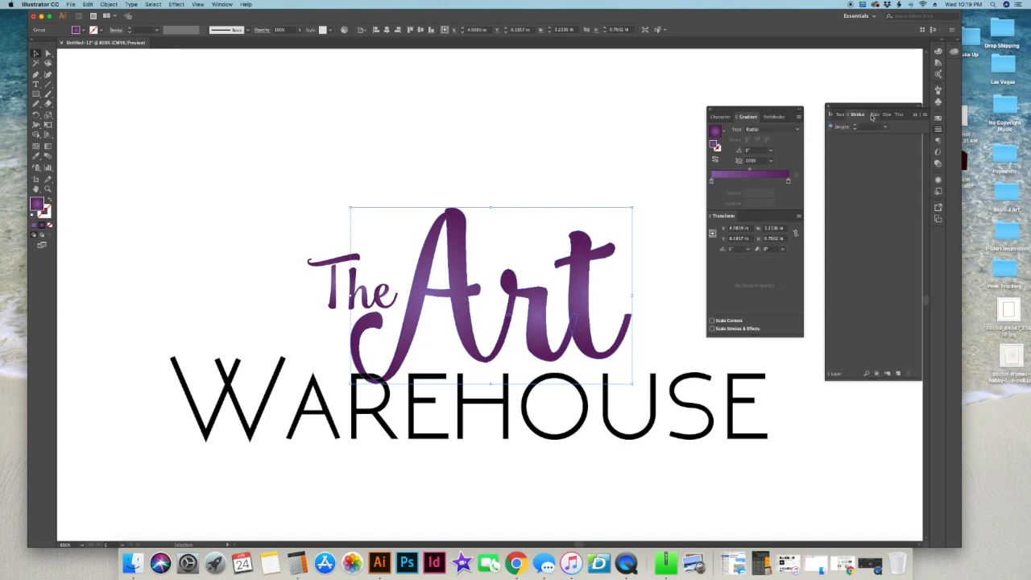
{"action": "left_click", "coordinate": [877, 116]}
{"action": "left_click", "coordinate": [893, 115]}
{"action": "left_click", "coordinate": [900, 115]}
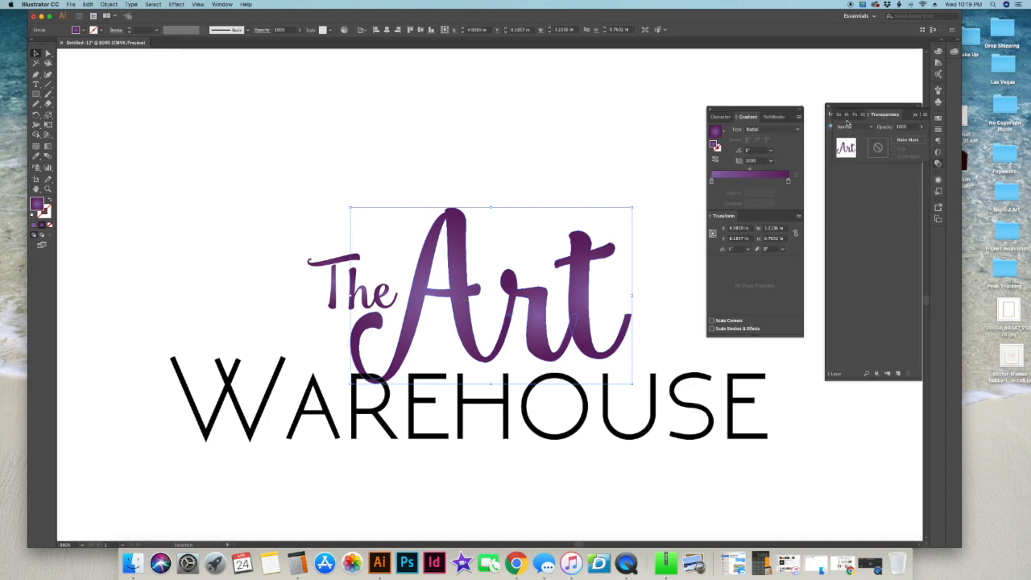
{"action": "left_click", "coordinate": [838, 115]}
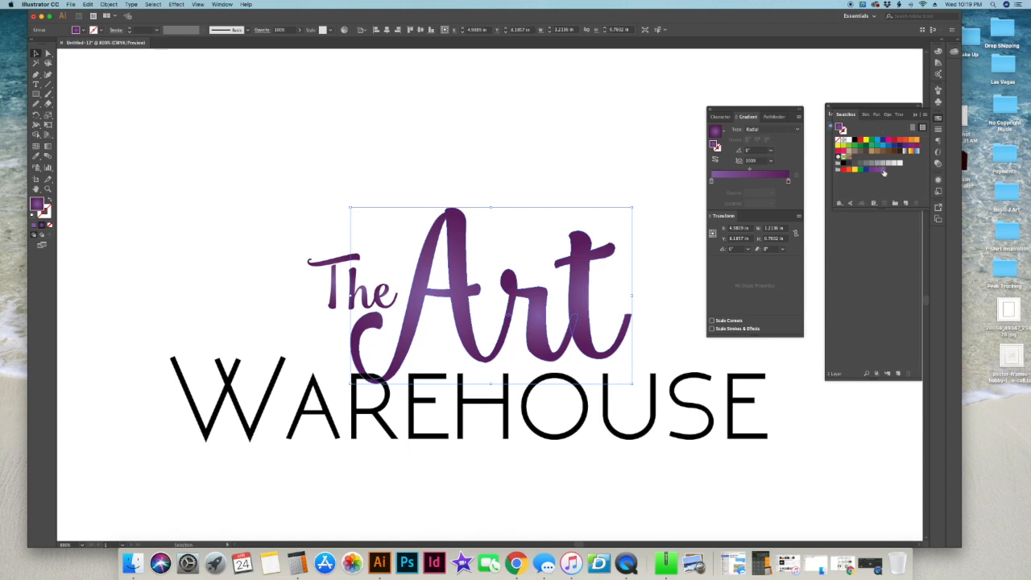
Add a light purple middle stop at 46.58% to Art's radial gradient, reduce its cyan to 36% and lower its magenta
{"action": "left_click", "coordinate": [884, 171]}
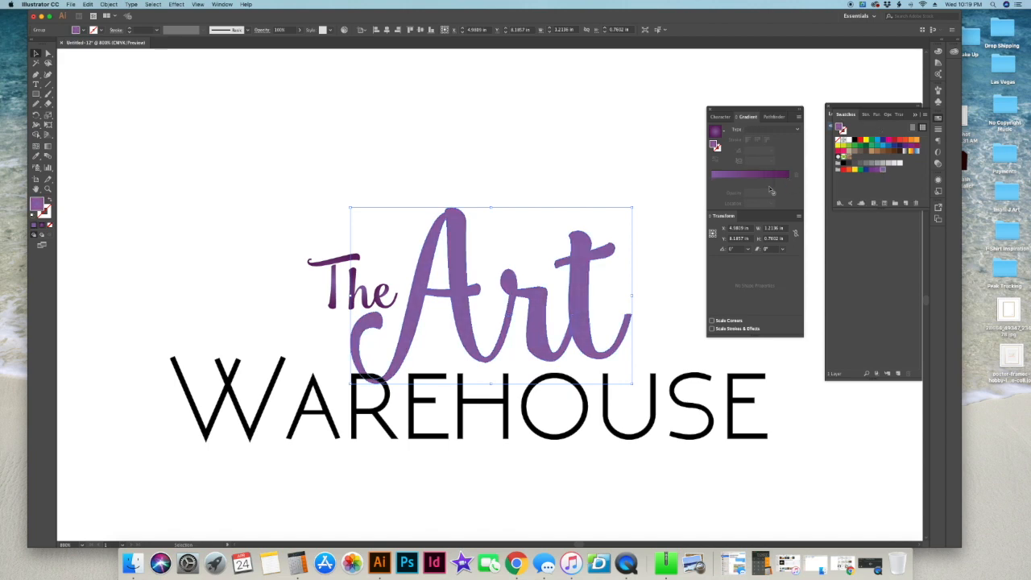
{"action": "left_click", "coordinate": [748, 182]}
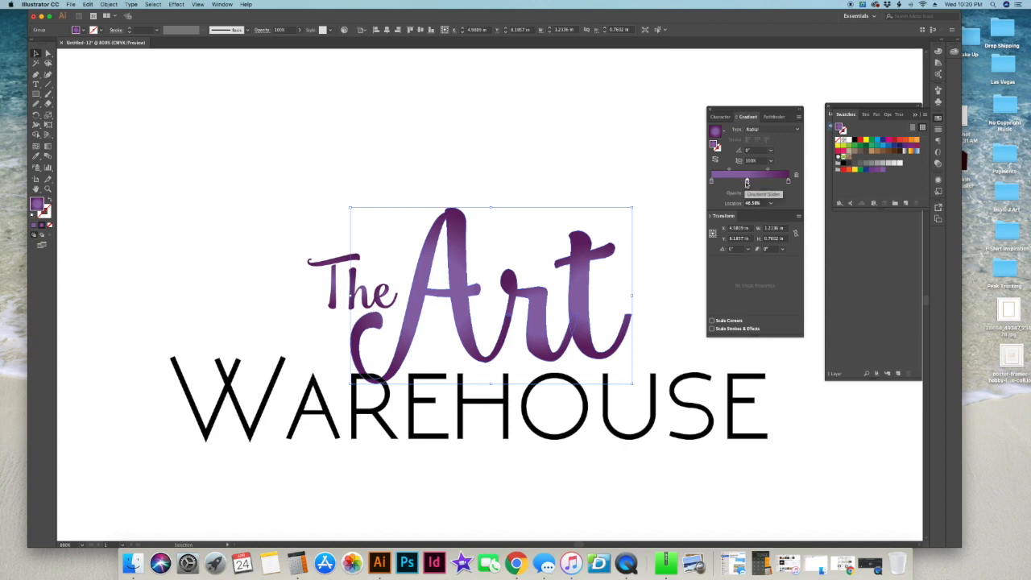
{"action": "double_click", "coordinate": [747, 182]}
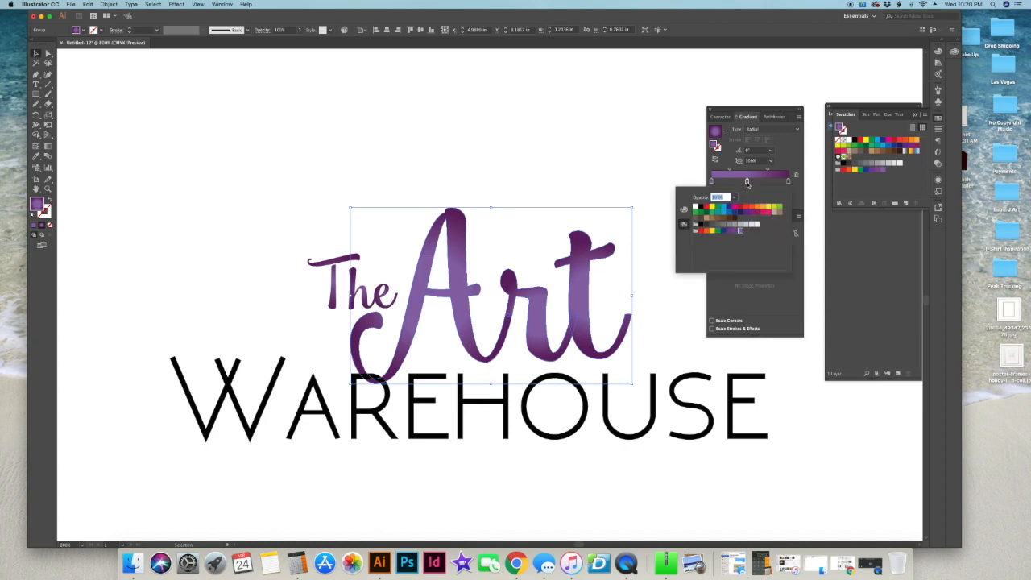
{"action": "left_click", "coordinate": [684, 209]}
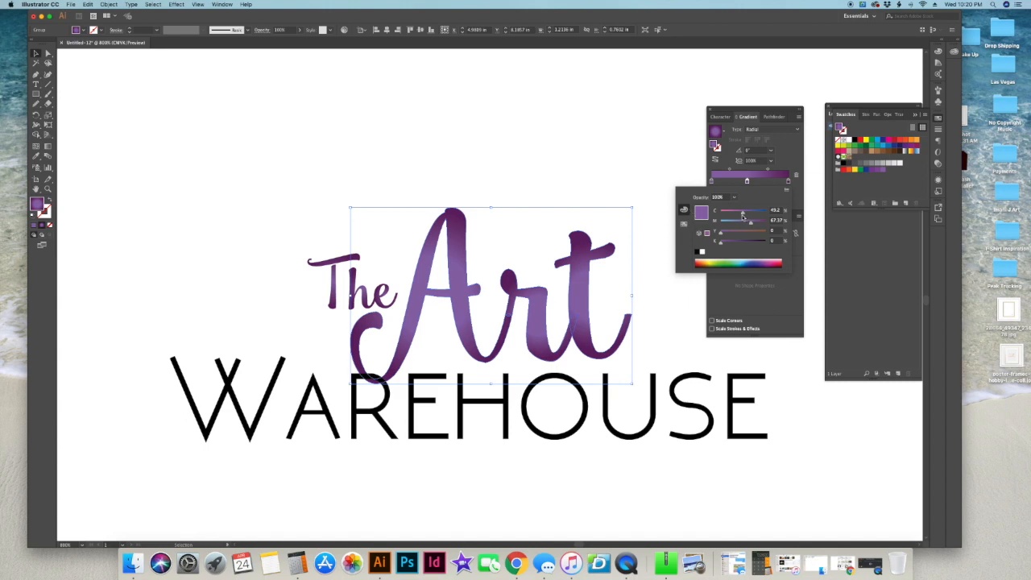
{"action": "left_click_drag", "start_coordinate": [743, 213], "coordinate": [737, 215]}
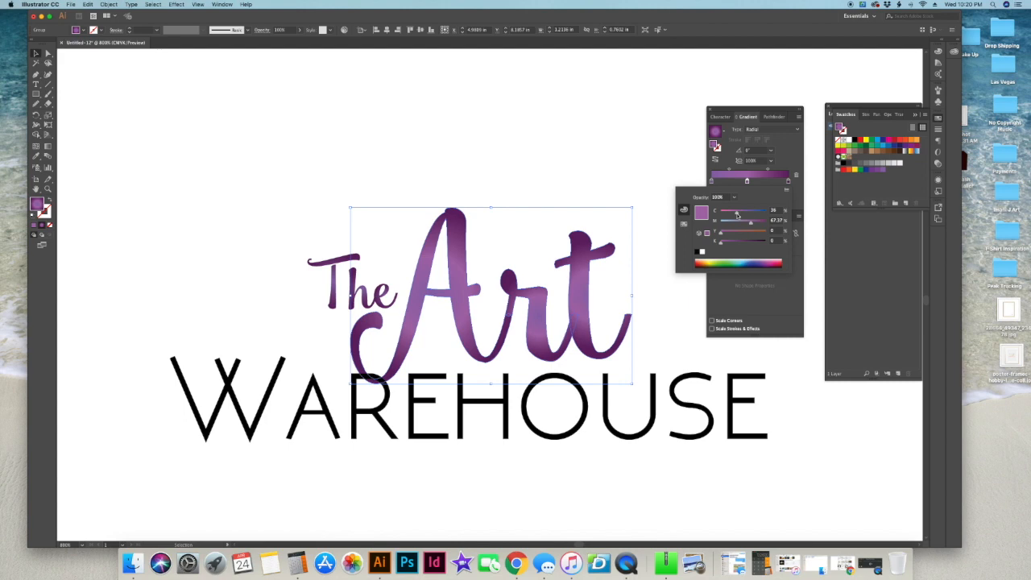
{"action": "left_click_drag", "start_coordinate": [737, 215], "coordinate": [748, 225]}
{"action": "left_click", "coordinate": [881, 193]}
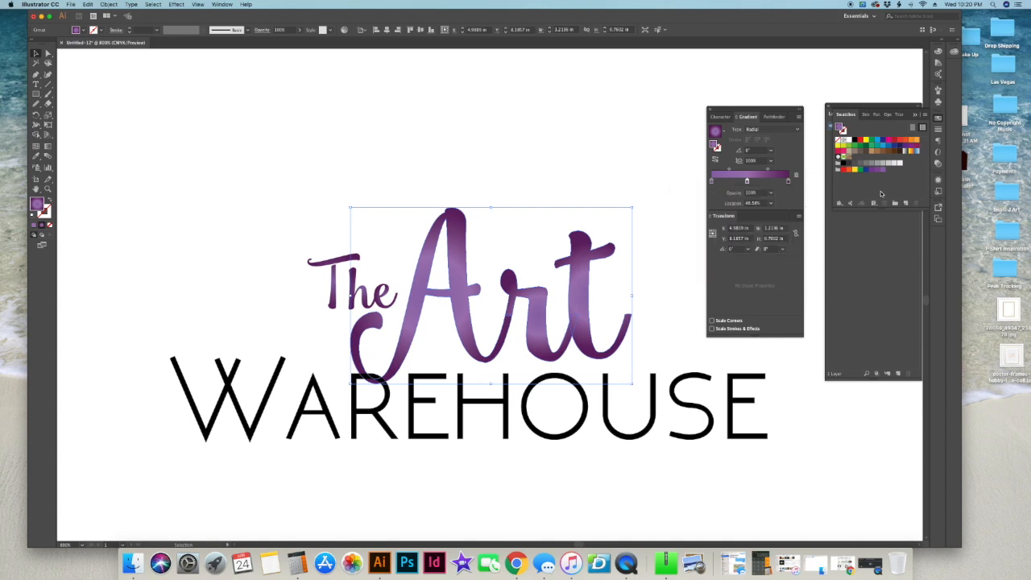
{"action": "left_click", "coordinate": [556, 153]}
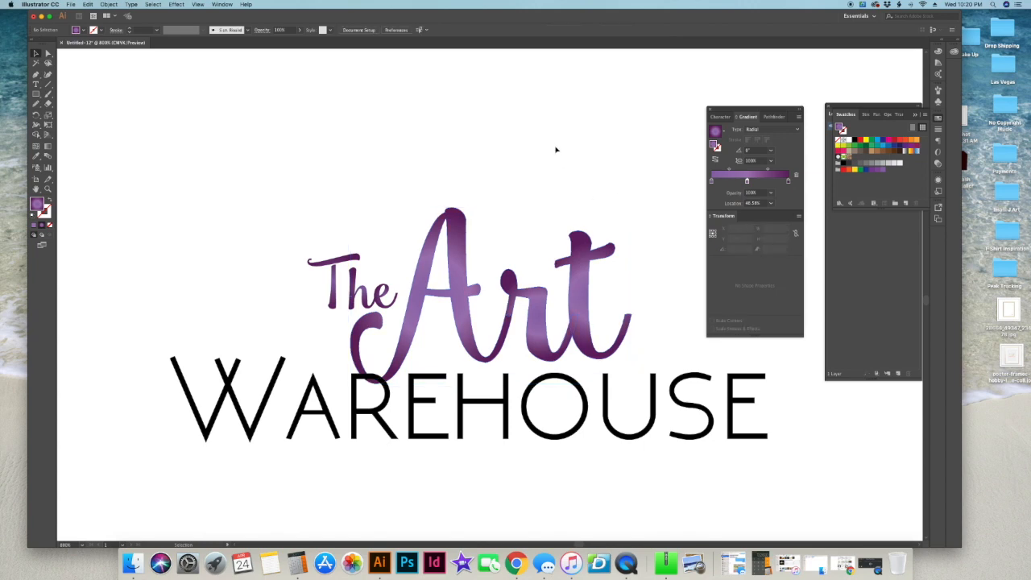
Undo the latest colour changes to Art's middle gradient stop and deselect the lettering
{"action": "key", "text": "ctrl+z"}
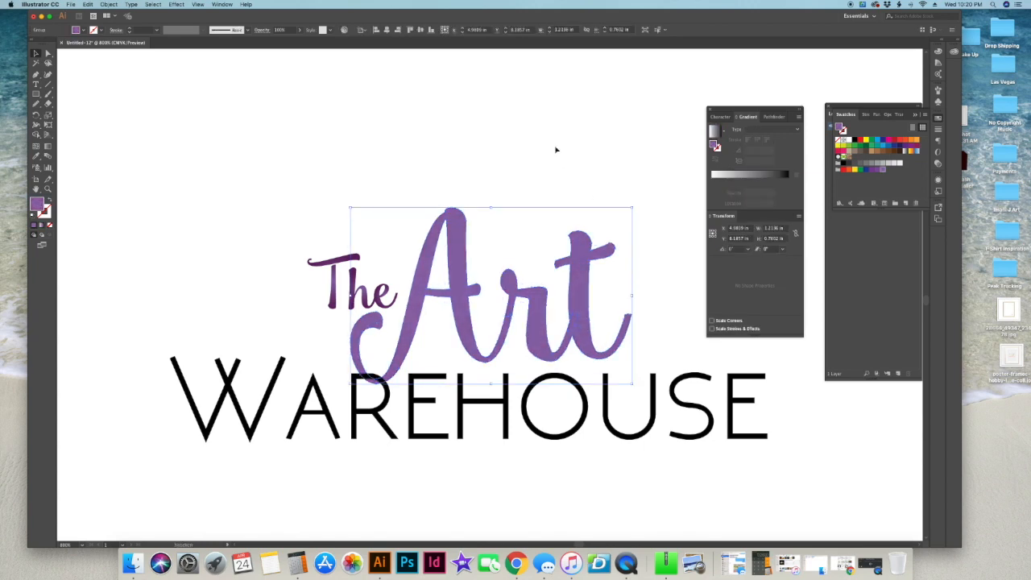
{"action": "left_click", "coordinate": [71, 4]}
{"action": "mouse_move", "coordinate": [88, 4]}
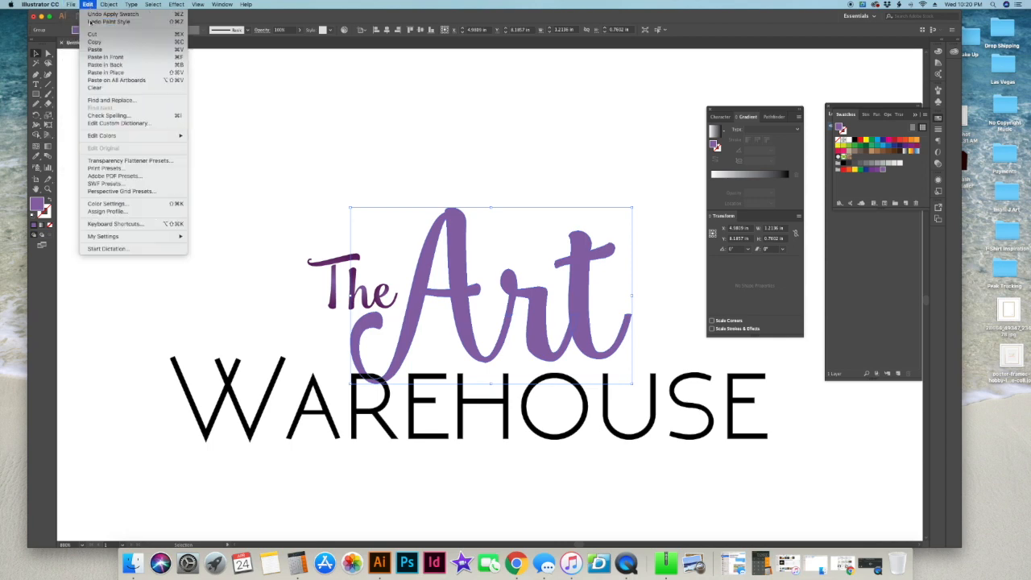
{"action": "left_click", "coordinate": [108, 22]}
{"action": "left_click", "coordinate": [366, 80]}
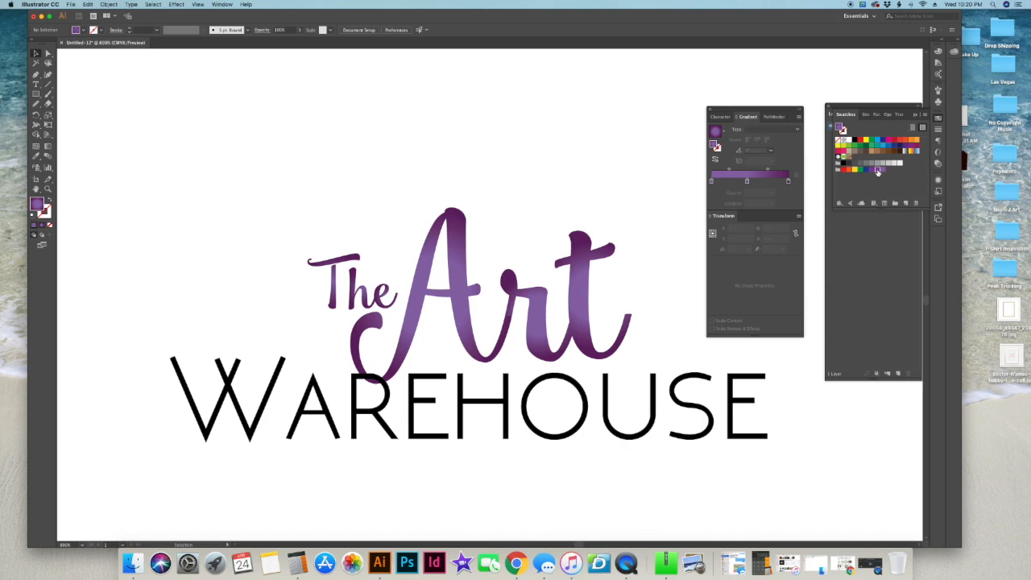
Pick the purple swatch and base the Color Guide harmony on its dark purple shade
{"action": "double_click", "coordinate": [878, 170]}
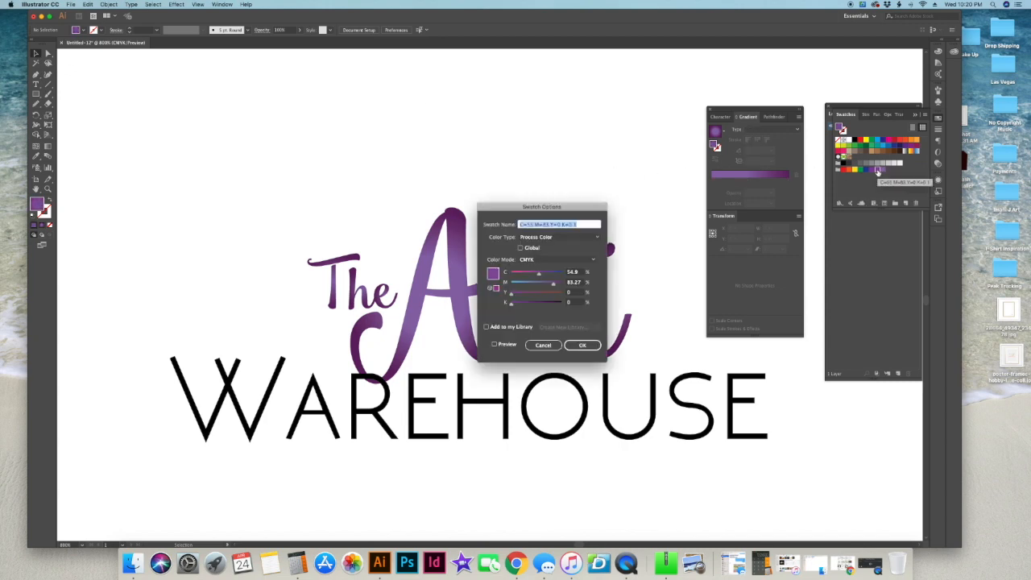
{"action": "left_click", "coordinate": [543, 344]}
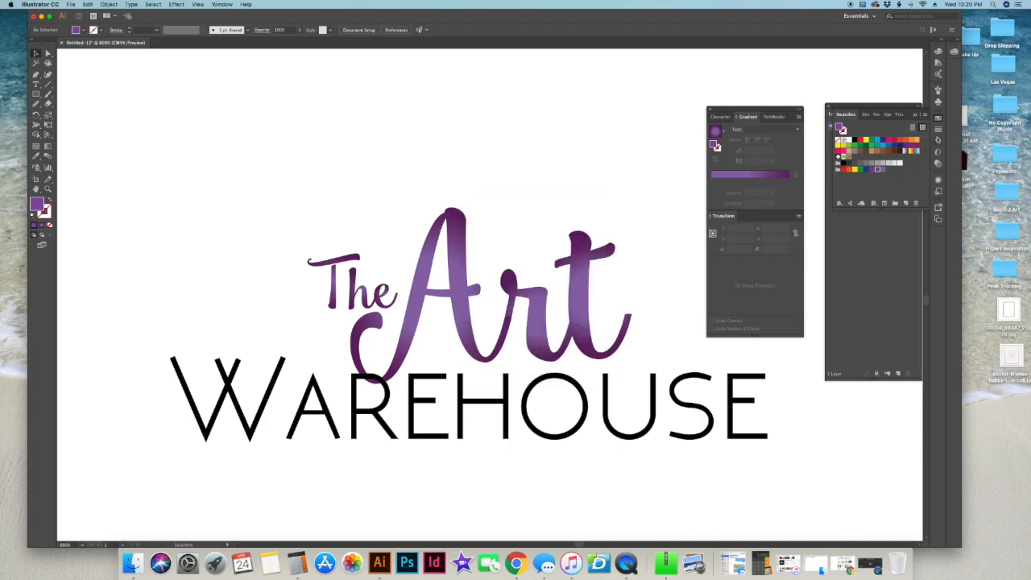
{"action": "left_click", "coordinate": [937, 63]}
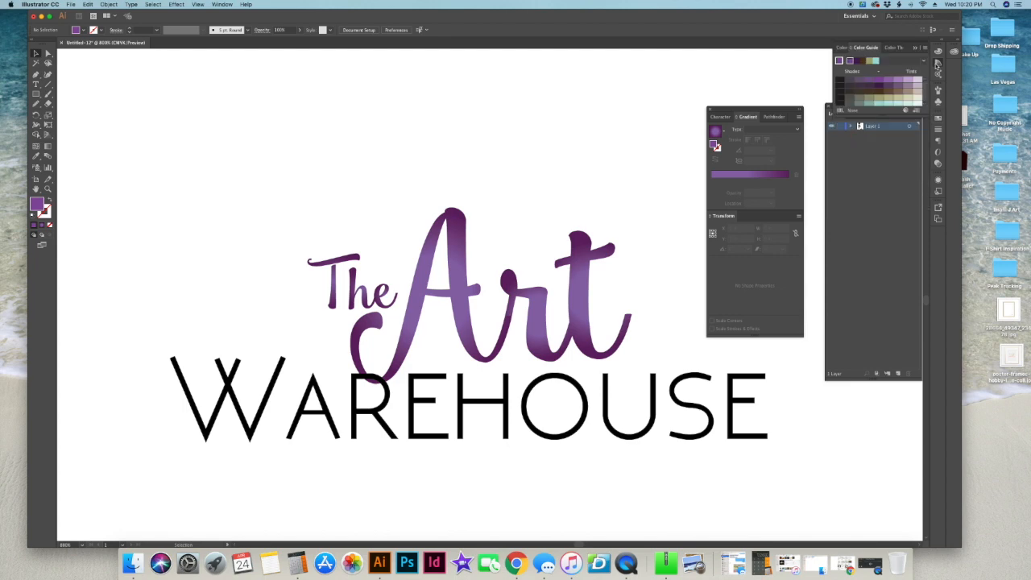
{"action": "left_click", "coordinate": [858, 61]}
{"action": "left_click", "coordinate": [840, 61]}
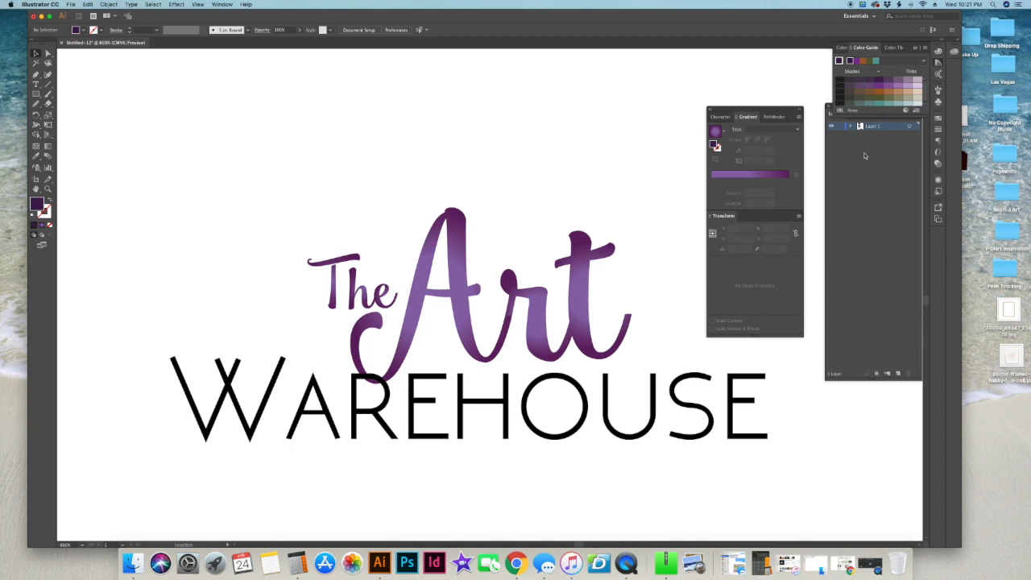
Float the Color Guide on its own above the logo and collapse the Color Themes and Layers panels
{"action": "left_click_drag", "start_coordinate": [862, 48], "coordinate": [608, 62]}
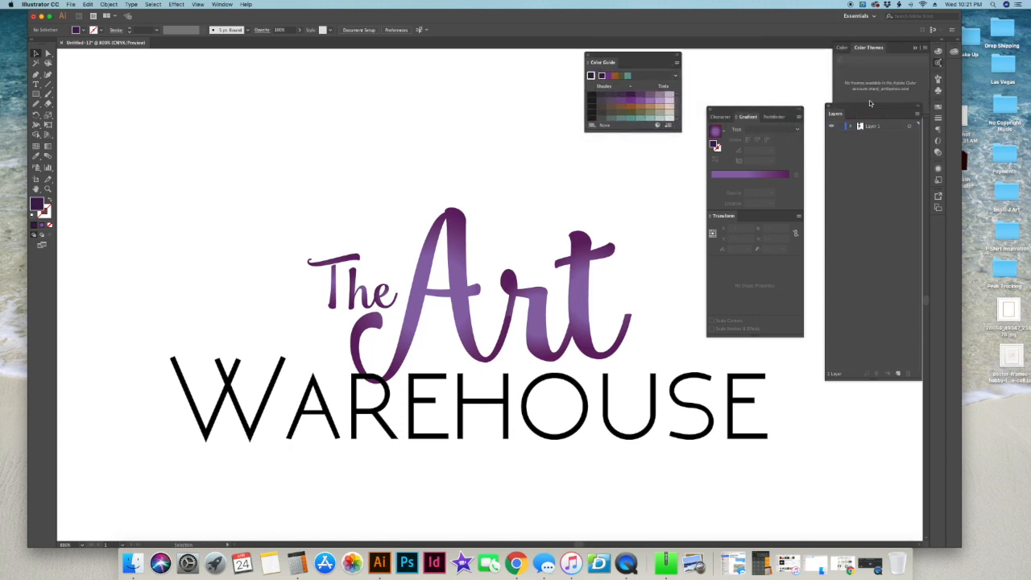
{"action": "left_click", "coordinate": [924, 48]}
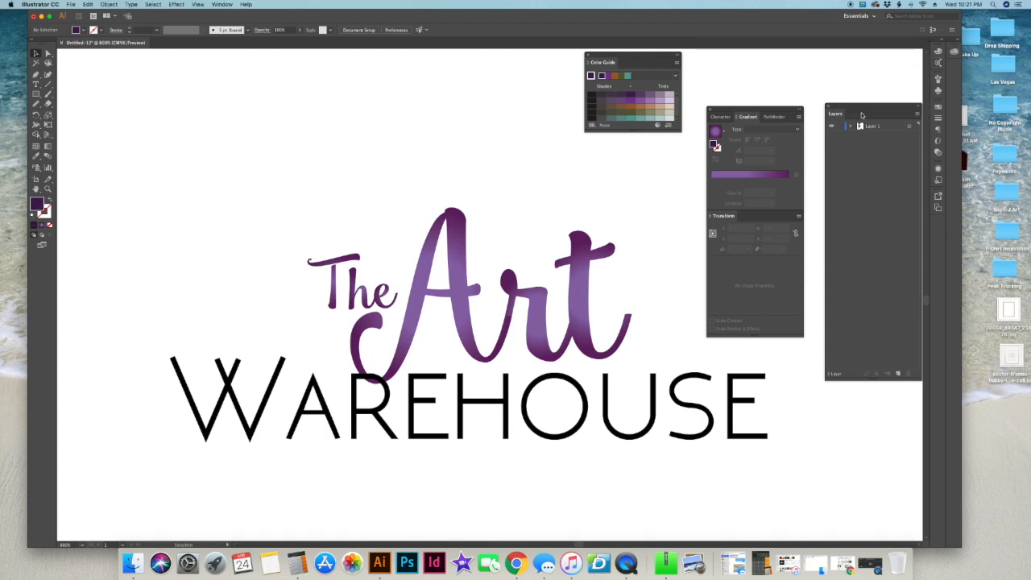
{"action": "left_click", "coordinate": [917, 107]}
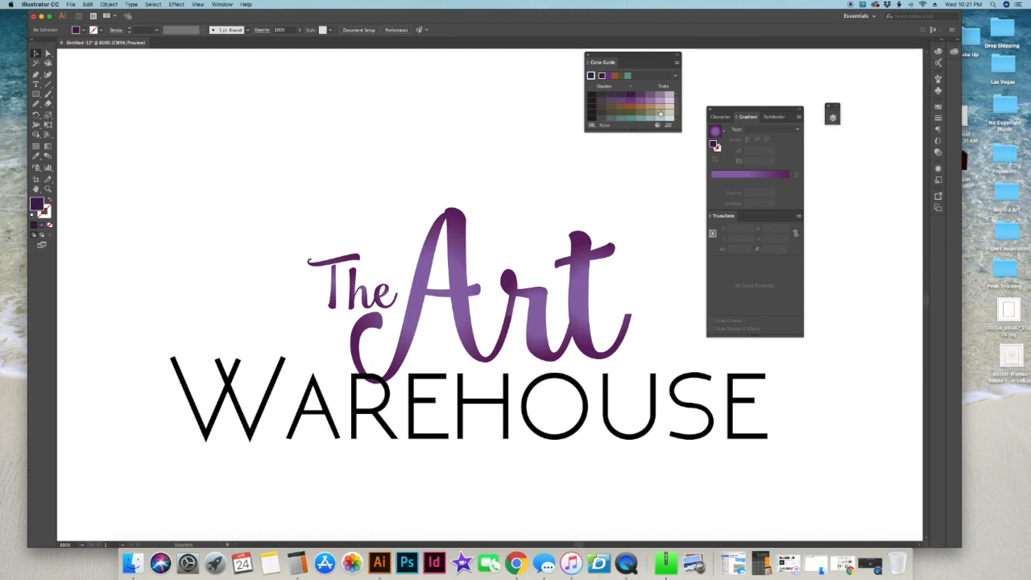
Replace Art's outer gradient stop with a Color Guide dark purple at 100%, and move the middle stop to 5.5% in place of the inner stop
{"action": "left_click", "coordinate": [715, 130]}
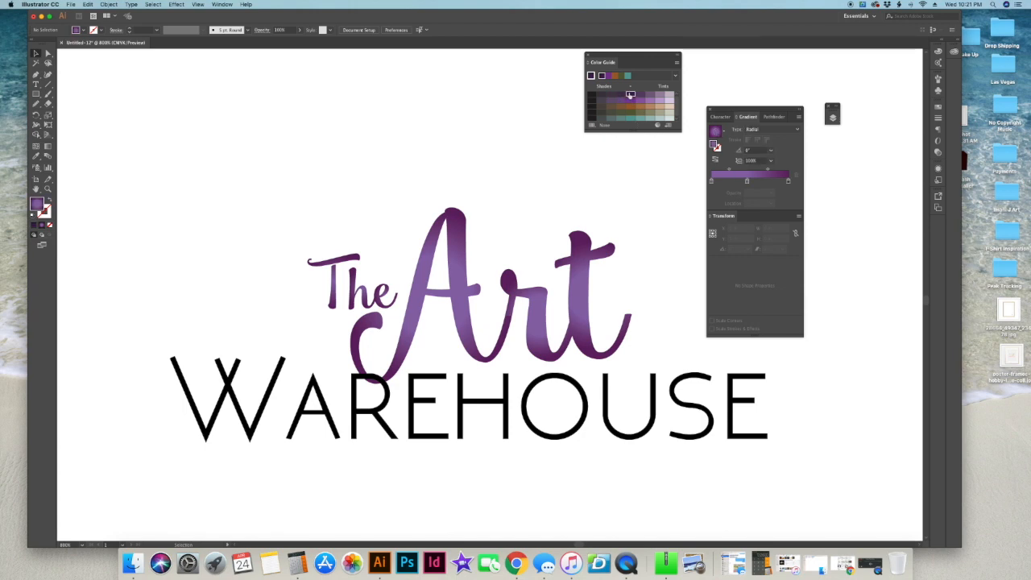
{"action": "left_click", "coordinate": [779, 181]}
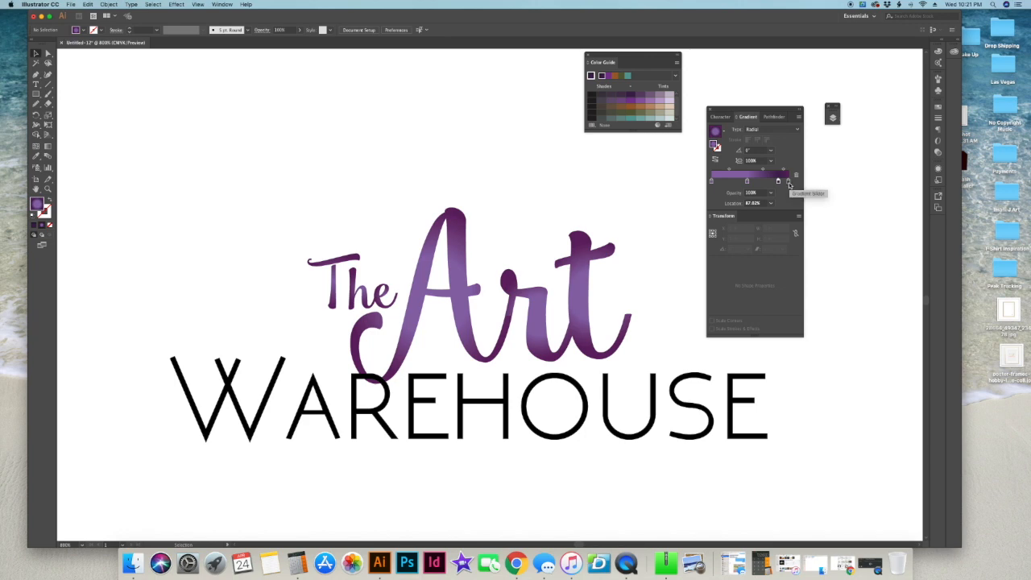
{"action": "left_click", "coordinate": [585, 244]}
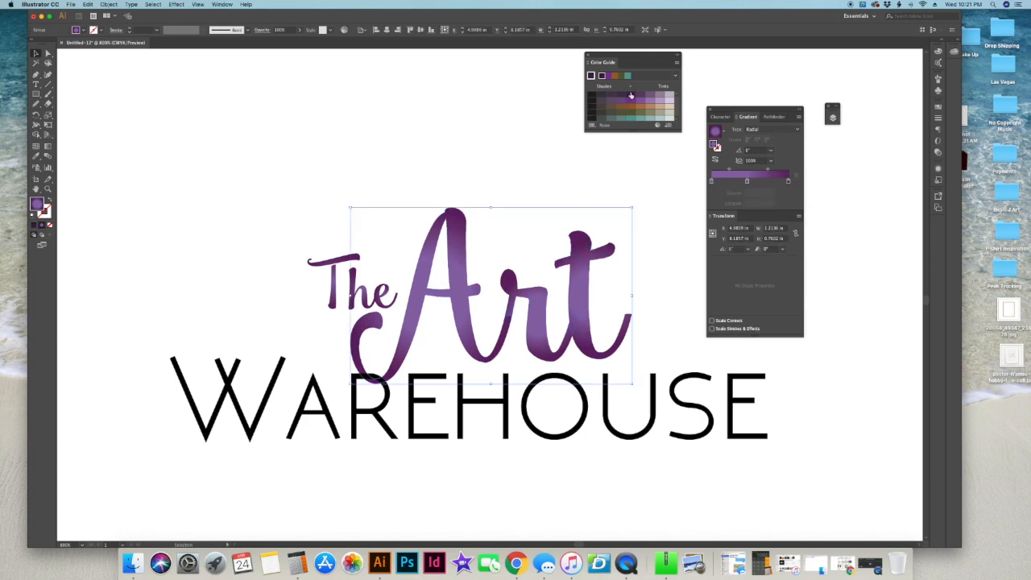
{"action": "left_click_drag", "start_coordinate": [628, 97], "coordinate": [778, 183]}
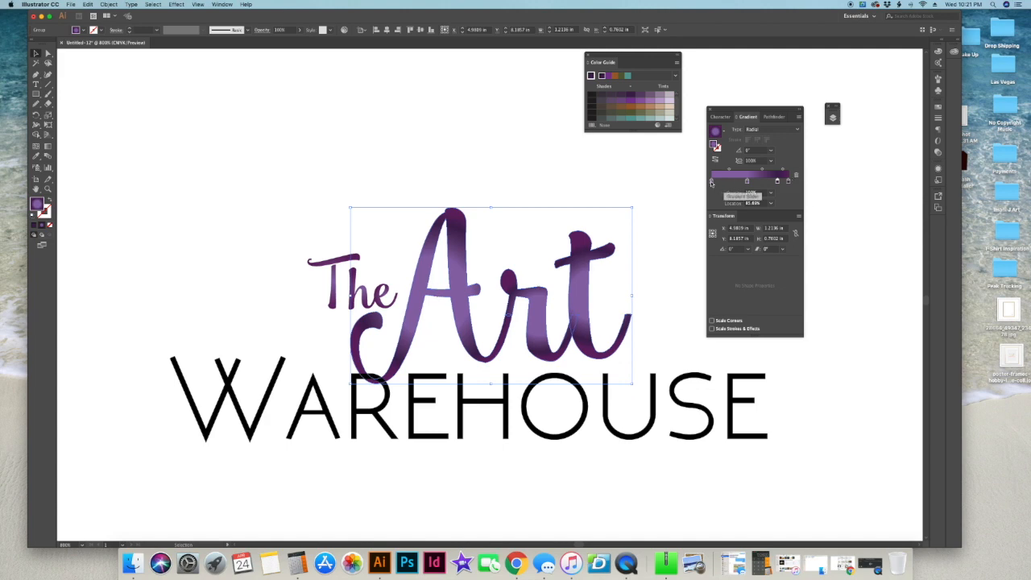
{"action": "left_click_drag", "start_coordinate": [789, 182], "coordinate": [810, 265]}
{"action": "left_click_drag", "start_coordinate": [778, 182], "coordinate": [787, 182]}
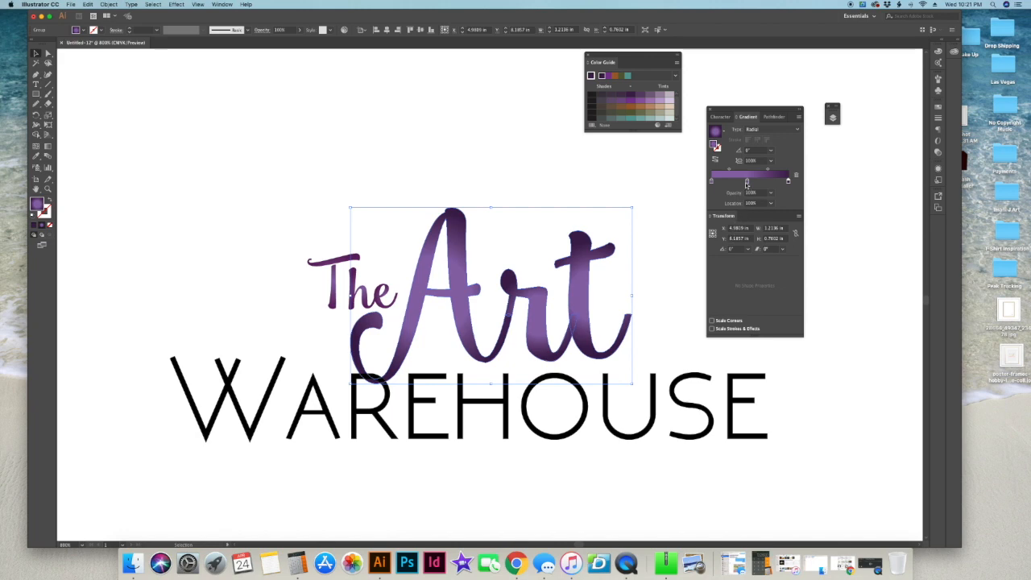
{"action": "left_click_drag", "start_coordinate": [746, 184], "coordinate": [716, 183]}
Try a greyish purple tint from the Color Guide as the inner stop of Art's gradient, and undo it
{"action": "left_click_drag", "start_coordinate": [660, 97], "coordinate": [717, 188]}
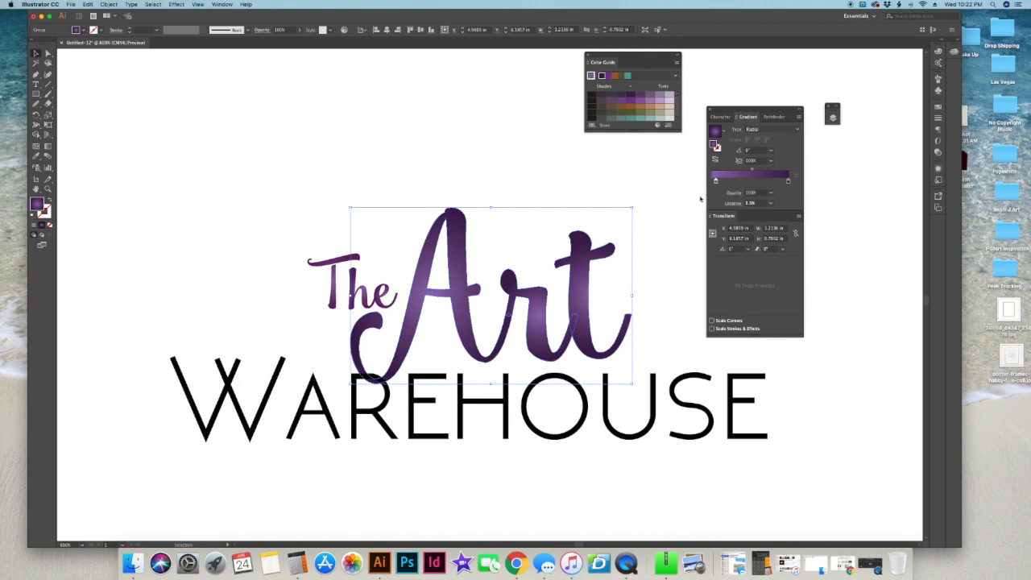
{"action": "left_click_drag", "start_coordinate": [658, 95], "coordinate": [725, 181]}
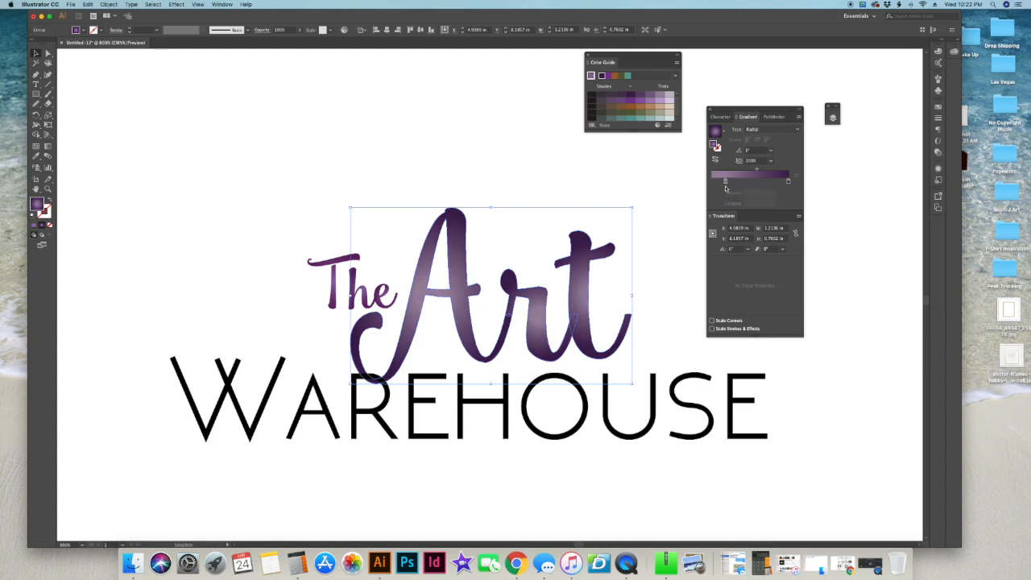
{"action": "left_click", "coordinate": [712, 183]}
{"action": "mouse_move", "coordinate": [725, 184]}
{"action": "left_mouse_down"}
{"action": "mouse_move", "coordinate": [714, 186]}
{"action": "mouse_move", "coordinate": [726, 185]}
{"action": "left_mouse_up"}
{"action": "left_click", "coordinate": [725, 186]}
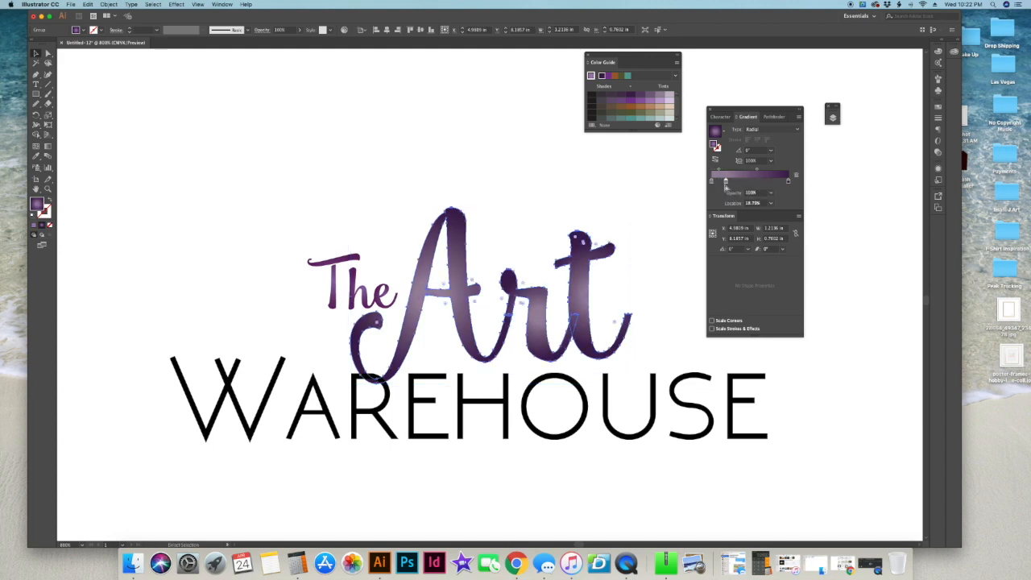
{"action": "key", "text": "super"}
{"action": "key", "text": "super"}
{"action": "left_click_drag", "start_coordinate": [726, 183], "coordinate": [714, 184]}
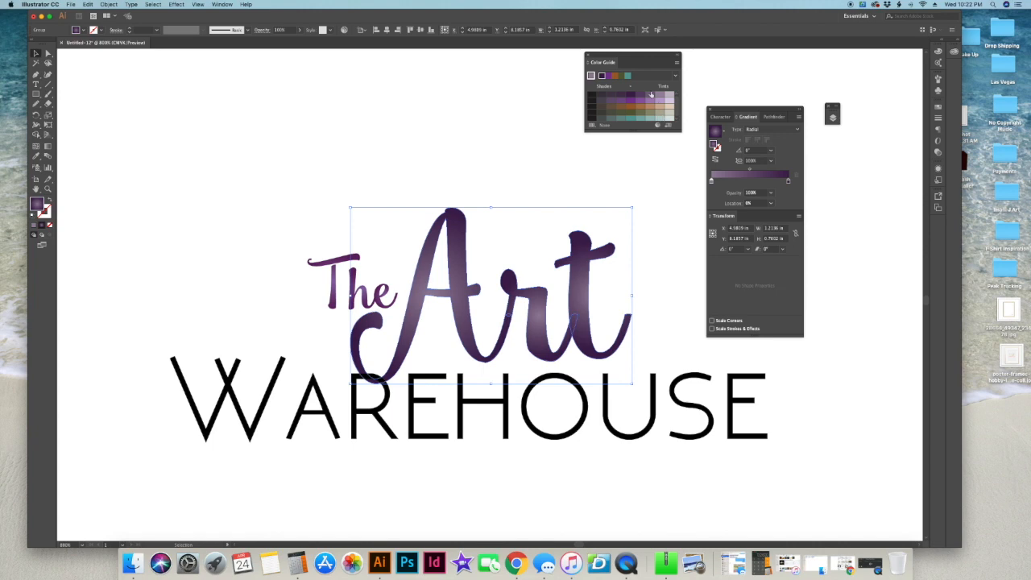
{"action": "key", "text": "super"}
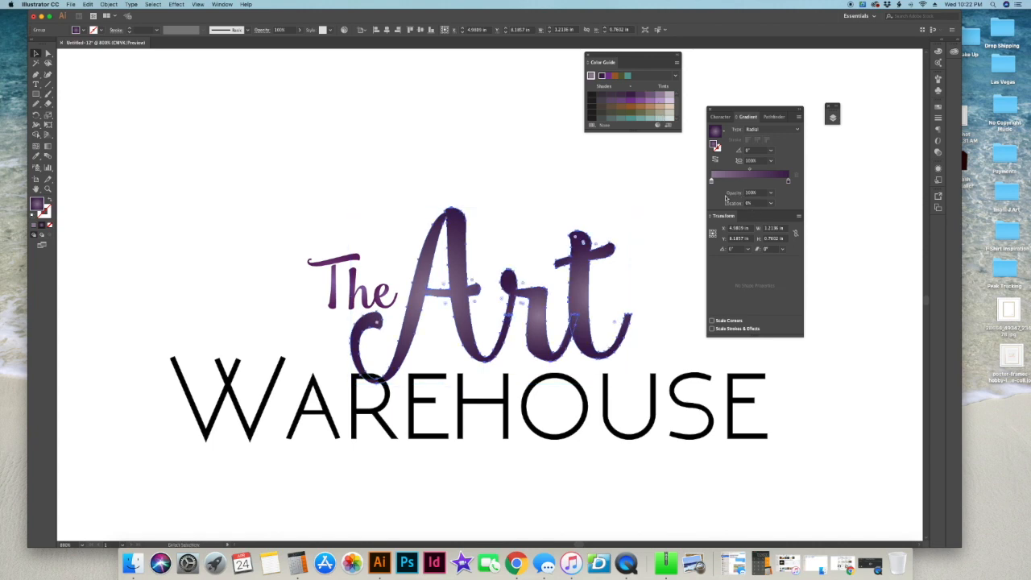
{"action": "left_click", "coordinate": [689, 229]}
{"action": "key", "text": "super+z"}
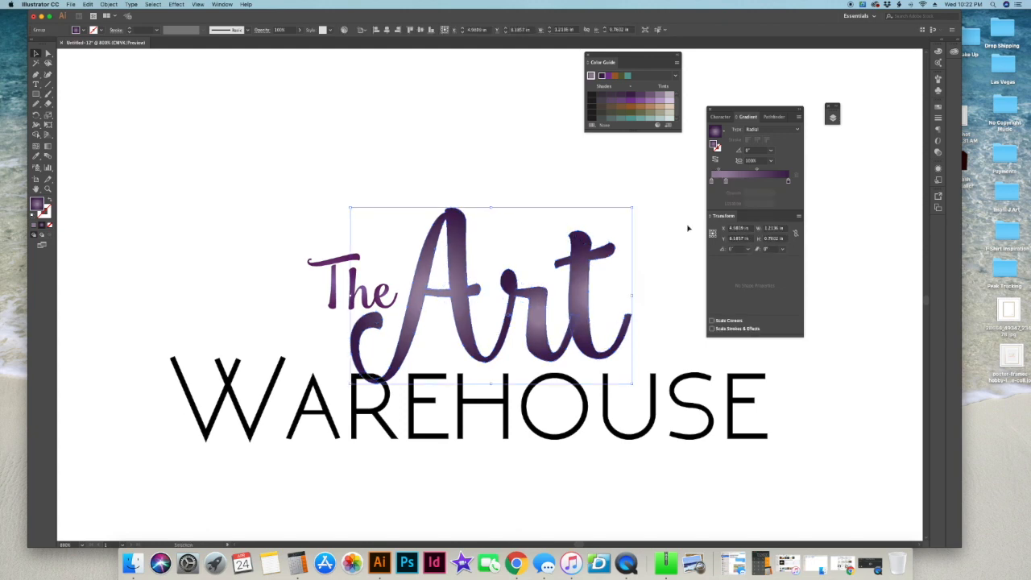
{"action": "key", "text": "super+z"}
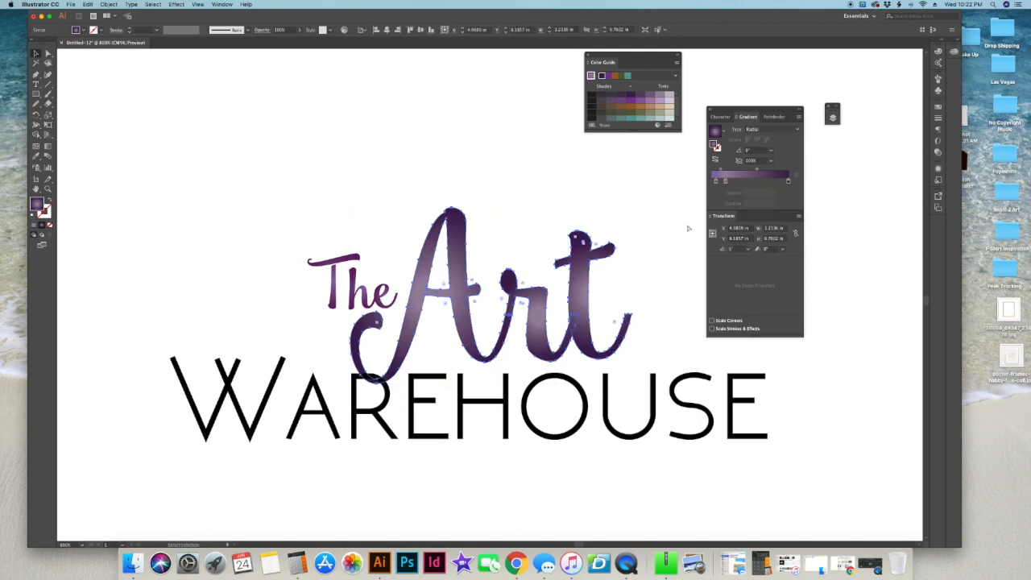
{"action": "key", "text": "super+z"}
Move Art's light purple inner gradient stop to 0% and deselect the lettering
{"action": "left_click_drag", "start_coordinate": [716, 181], "coordinate": [711, 182]}
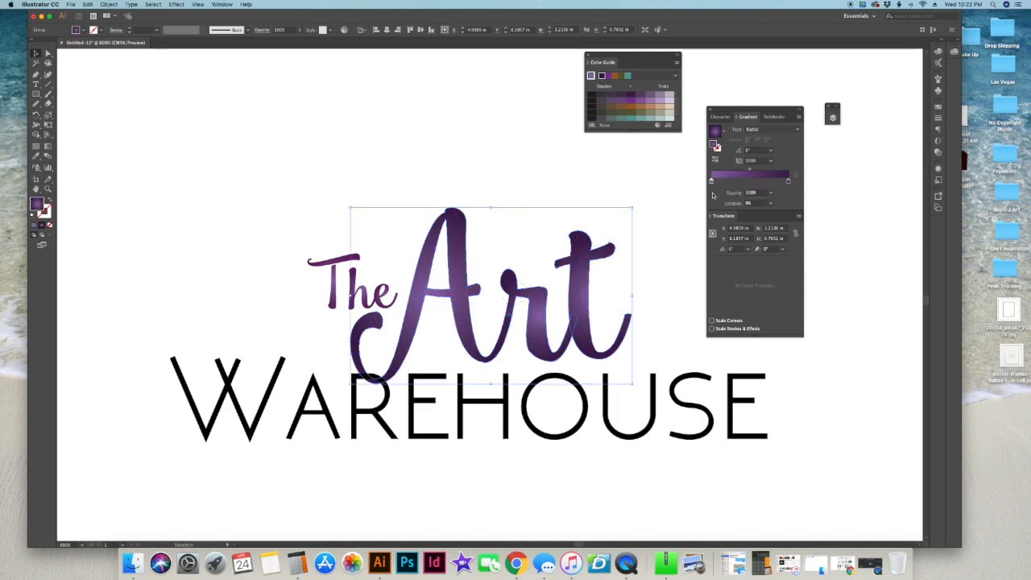
{"action": "left_click", "coordinate": [669, 206]}
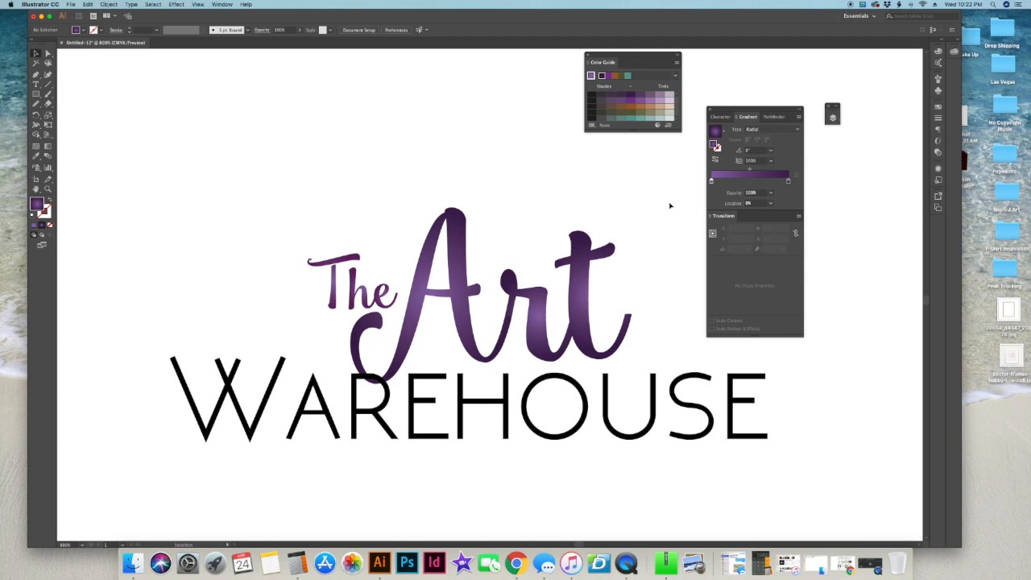
Shift the light purple inner gradient stop toward a bluer purple by lowering its magenta value
{"action": "double_click", "coordinate": [711, 181]}
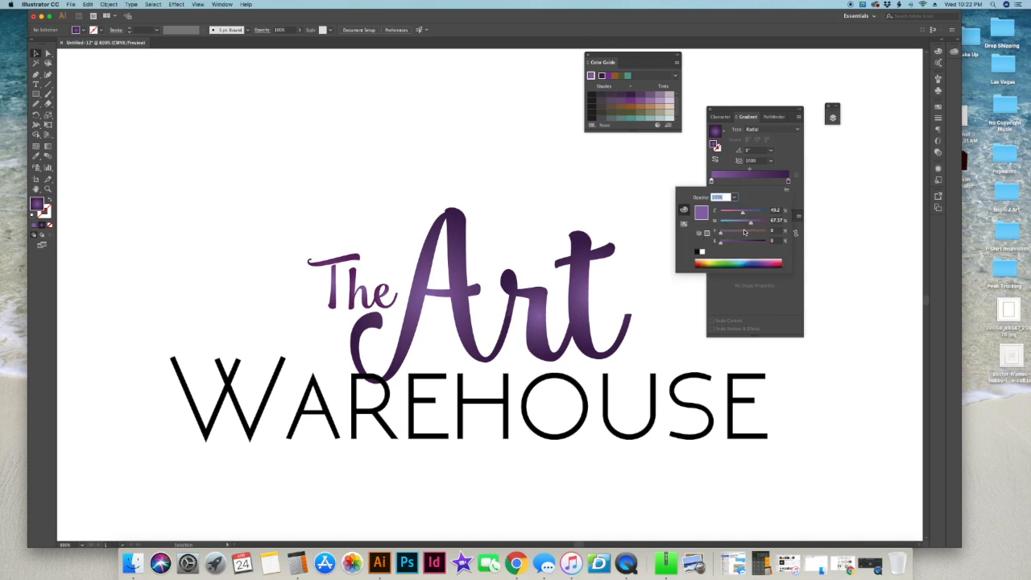
{"action": "left_click_drag", "start_coordinate": [750, 225], "coordinate": [743, 225]}
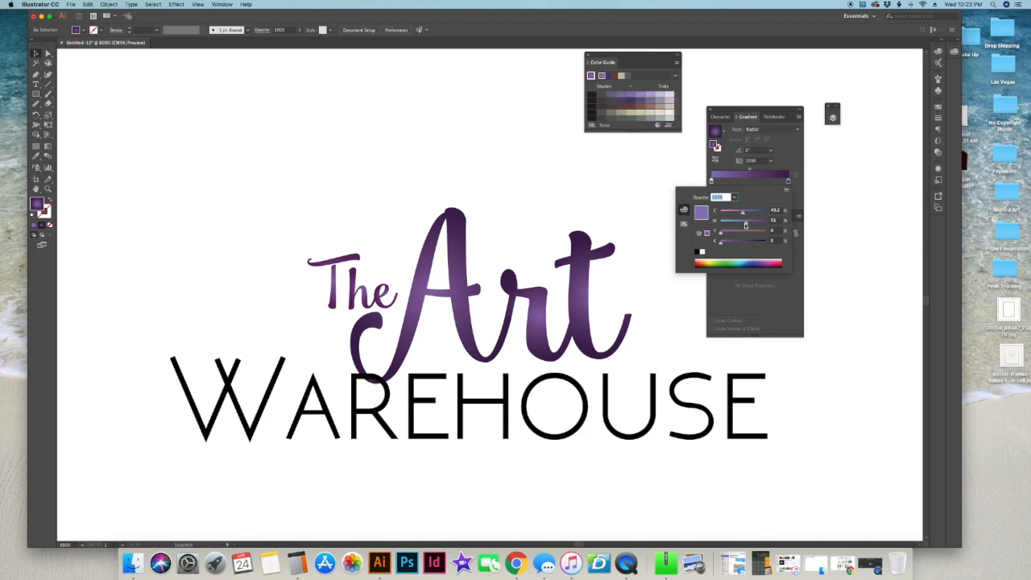
{"action": "left_click", "coordinate": [772, 295]}
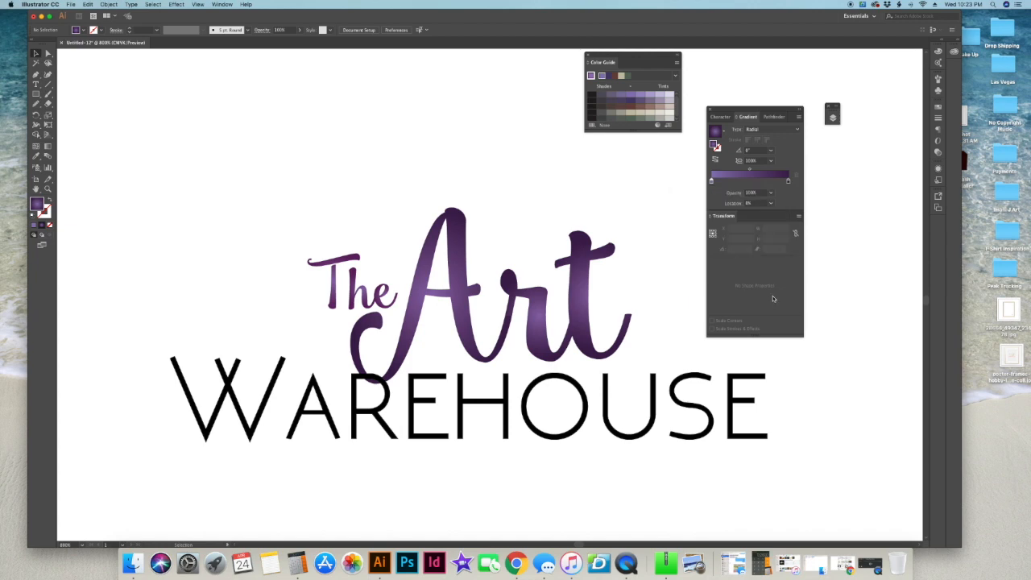
{"action": "double_click", "coordinate": [711, 180]}
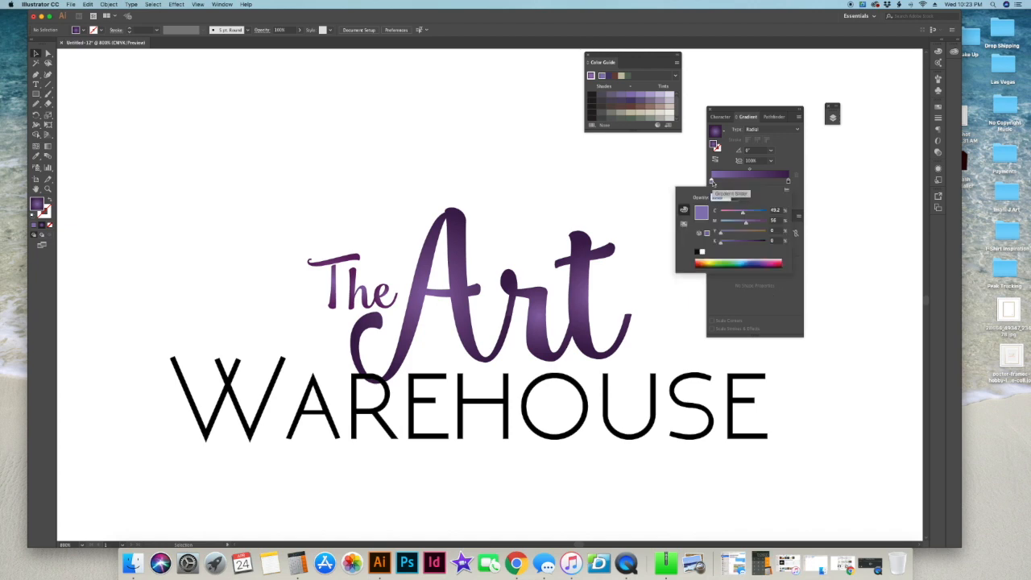
{"action": "left_click", "coordinate": [766, 287]}
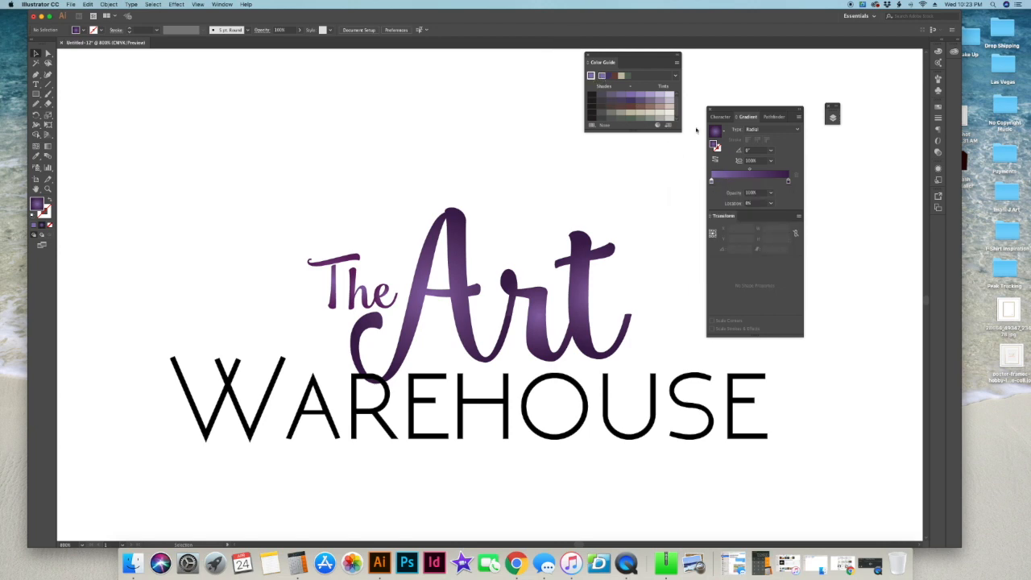
Replace the inner stop of Art's radial gradient at 0% with a lighter bluish purple from the Color Guide, and deselect the lettering
{"action": "left_click", "coordinate": [640, 96]}
{"action": "left_click_drag", "start_coordinate": [642, 96], "coordinate": [717, 207]}
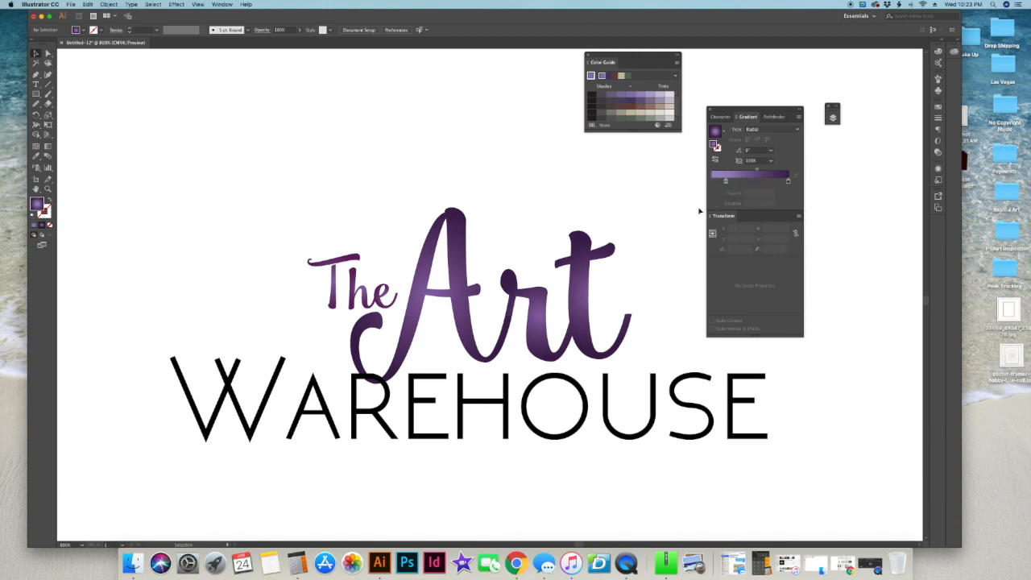
{"action": "left_click", "coordinate": [463, 248]}
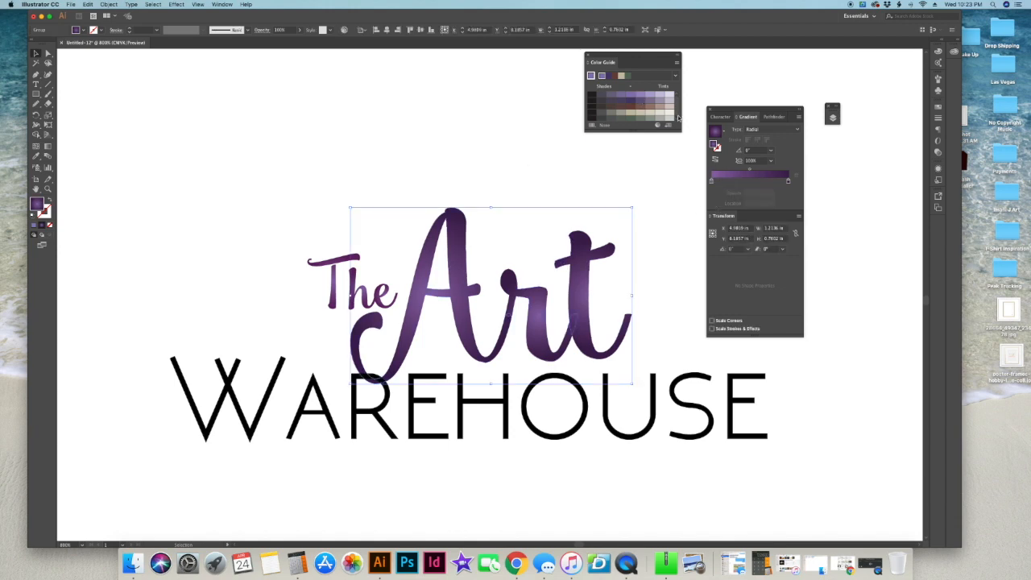
{"action": "left_click_drag", "start_coordinate": [647, 100], "coordinate": [710, 181]}
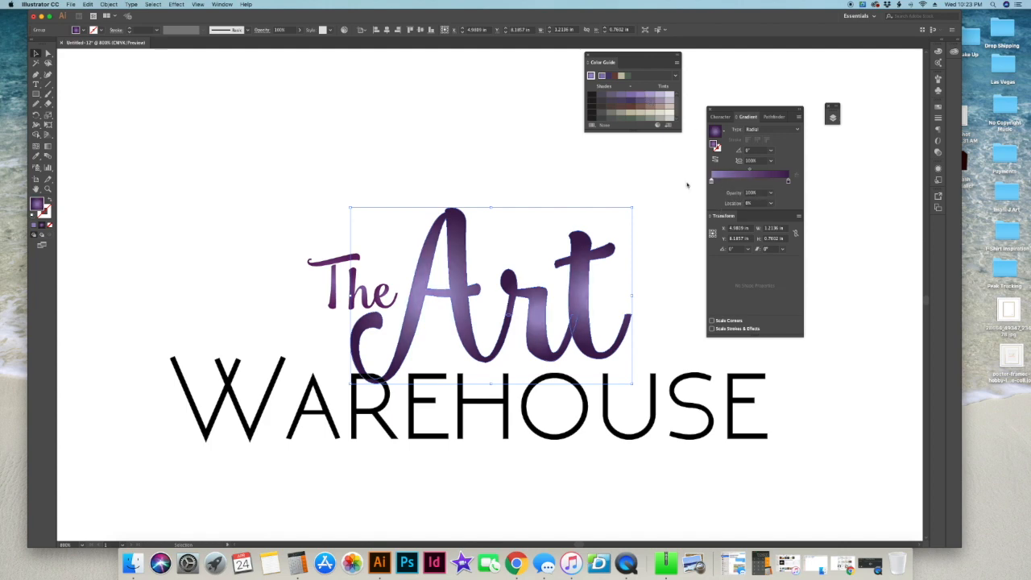
{"action": "left_click", "coordinate": [609, 184]}
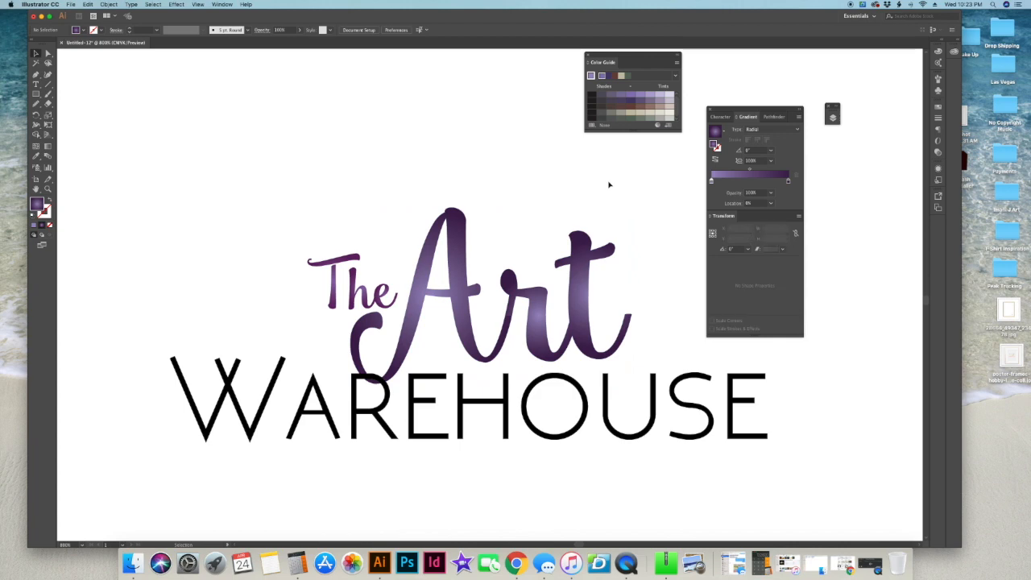
Apply Art's purple radial gradient to the word The by sampling it with the Eyedropper, and deselect
{"action": "left_click", "coordinate": [467, 289]}
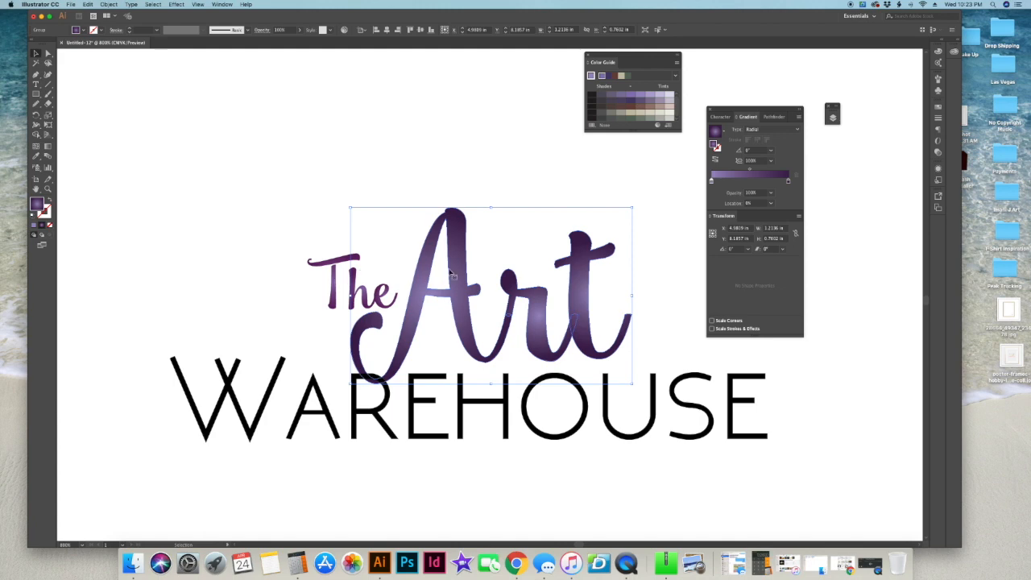
{"action": "left_click", "coordinate": [336, 295]}
{"action": "left_click", "coordinate": [337, 295]}
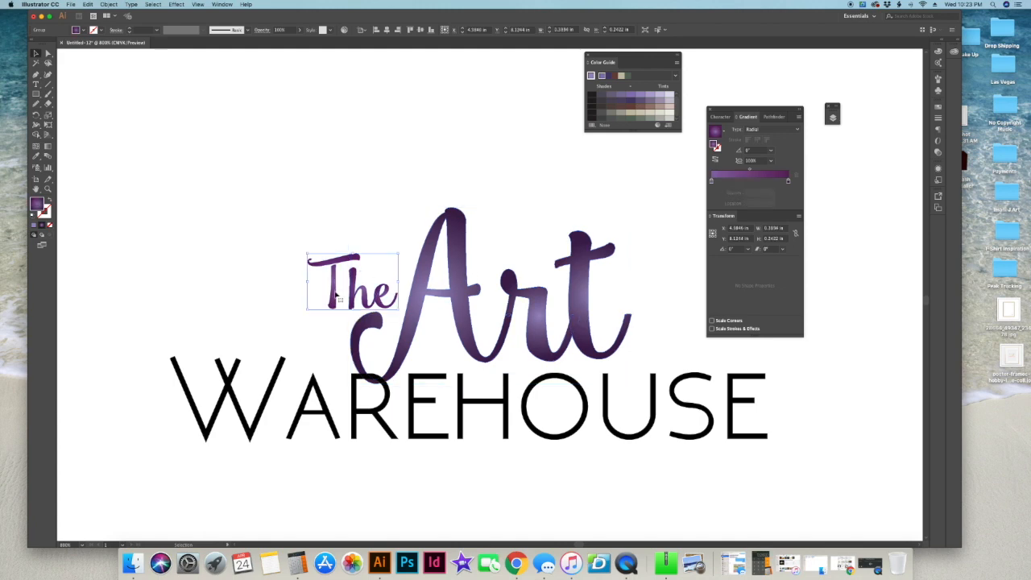
{"action": "key", "text": "i"}
{"action": "left_click", "coordinate": [428, 271]}
{"action": "scroll", "coordinate": [429, 269], "scroll_direction": "left", "scroll_amount": 1}
{"action": "scroll", "coordinate": [428, 269], "scroll_direction": "down", "scroll_amount": 1}
{"action": "left_click", "coordinate": [438, 269]}
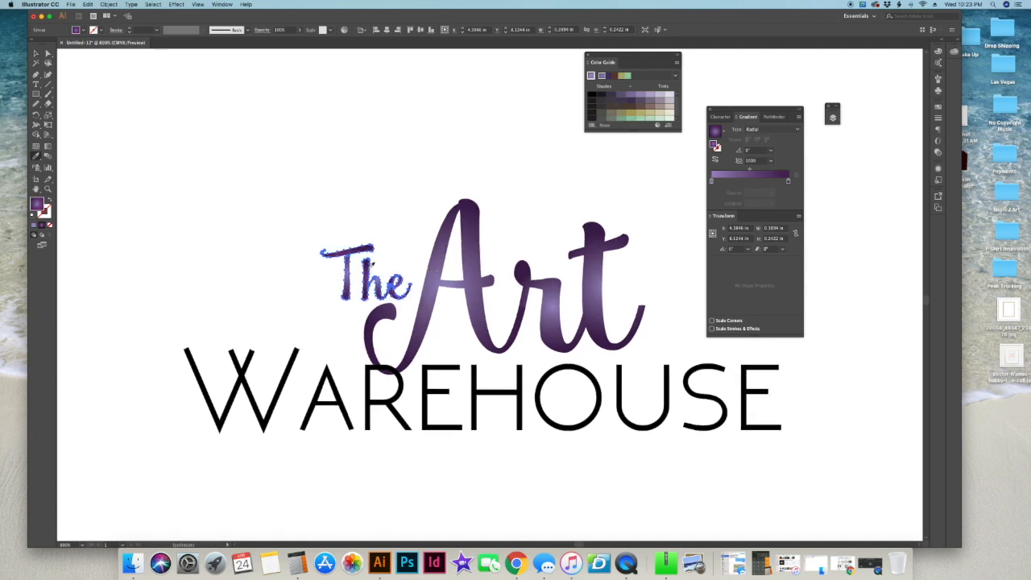
{"action": "left_click", "coordinate": [35, 53]}
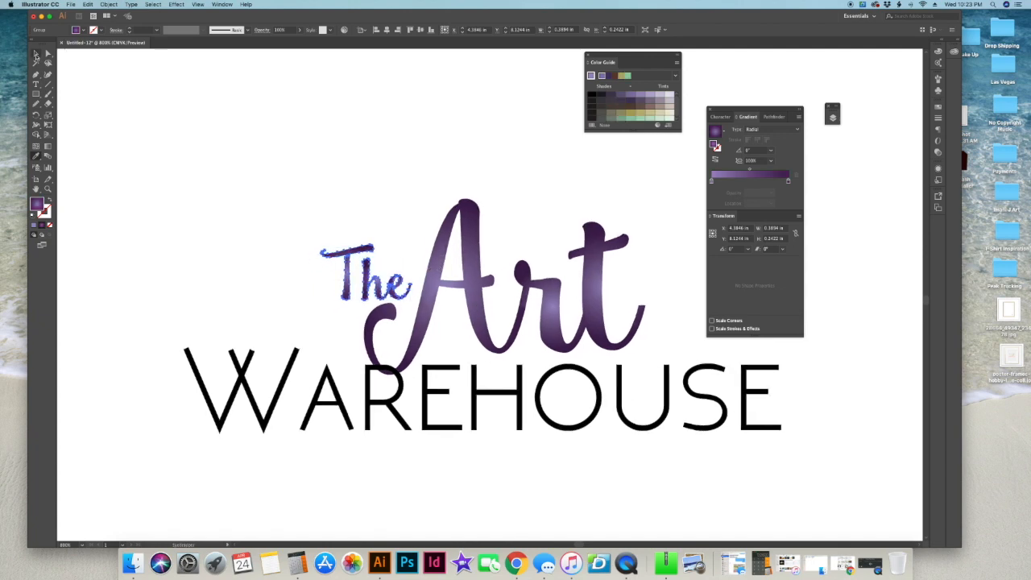
{"action": "left_click", "coordinate": [414, 220]}
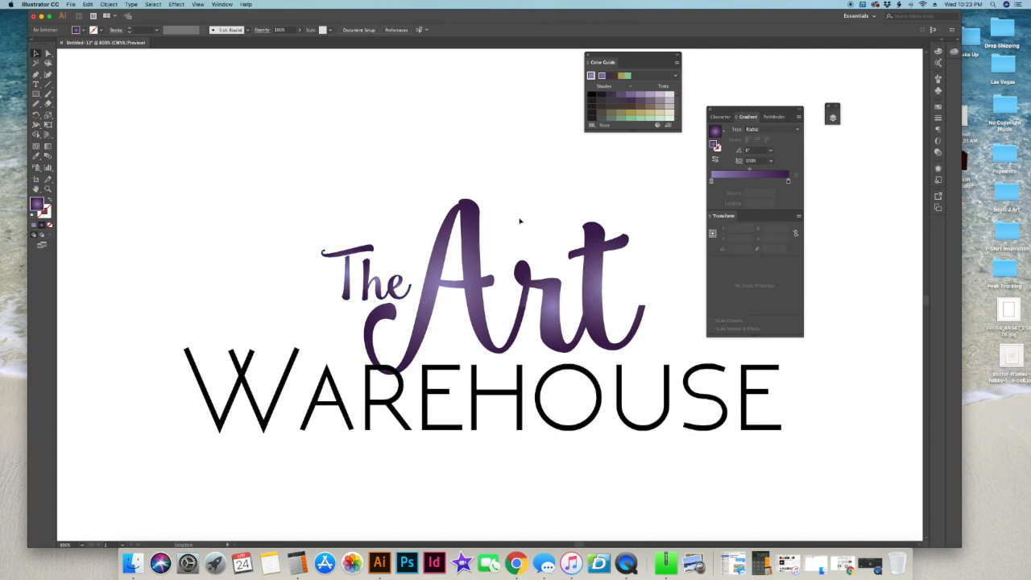
Open the Layers panel with the Art lettering selected to reveal its group within Layer 1
{"action": "key", "text": "space"}
{"action": "left_click_drag", "start_coordinate": [599, 306], "coordinate": [541, 277]}
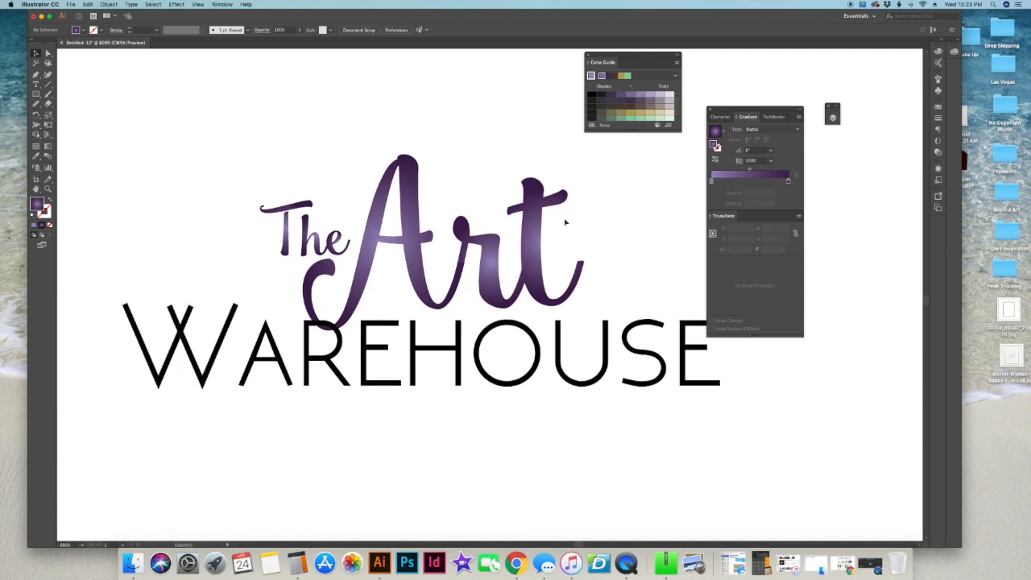
{"action": "left_click", "coordinate": [501, 268]}
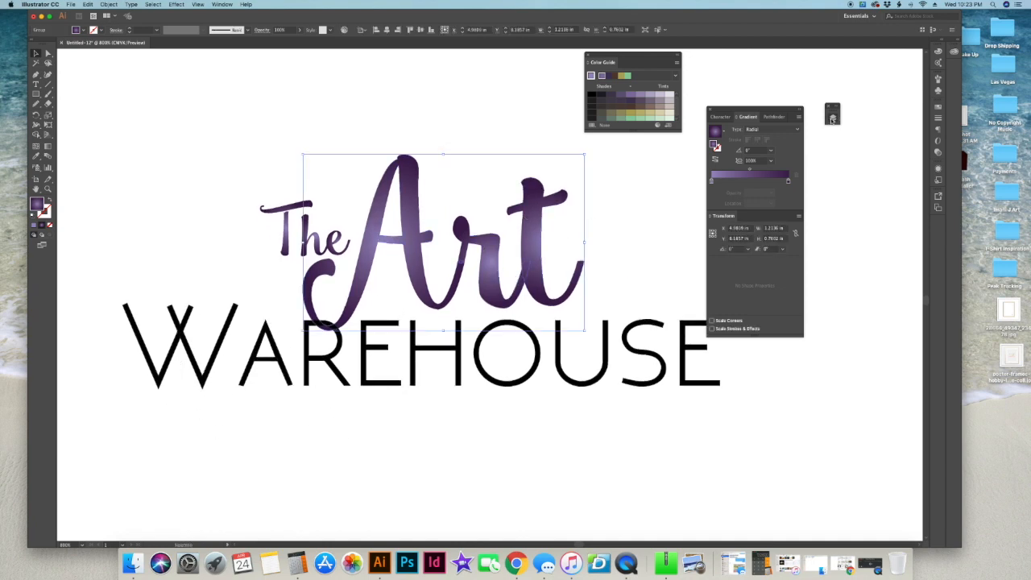
{"action": "left_click", "coordinate": [832, 117]}
{"action": "left_click", "coordinate": [753, 127]}
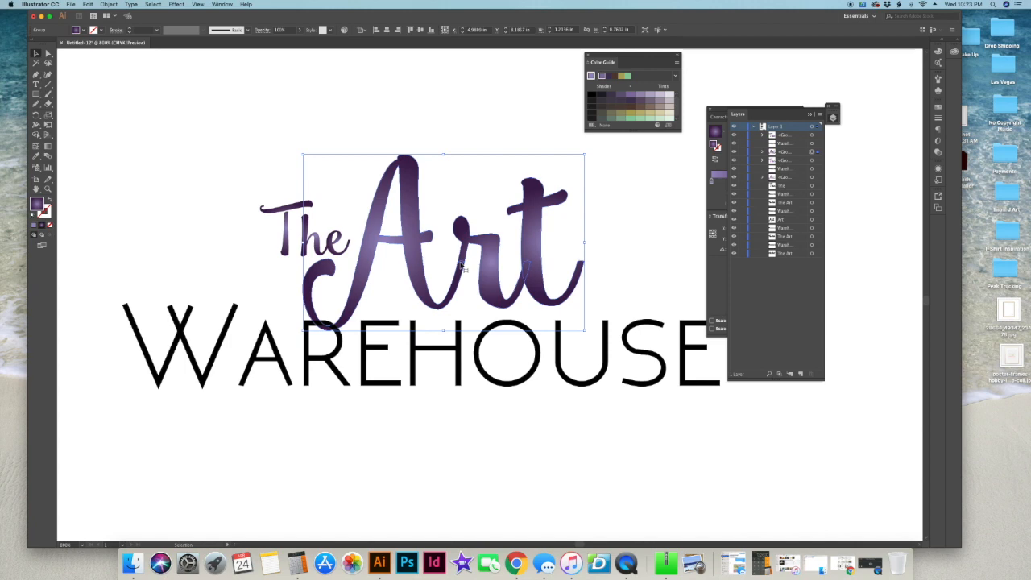
Try moving the Art group to the top of Layer 1's stacking order, and undo it
{"action": "left_click", "coordinate": [790, 151]}
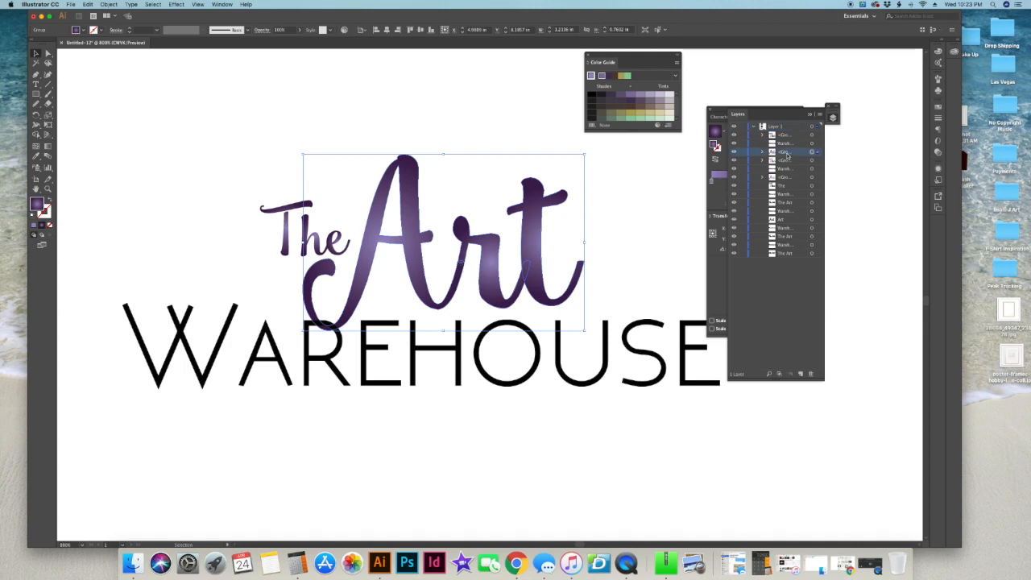
{"action": "left_click_drag", "start_coordinate": [788, 145], "coordinate": [786, 134]}
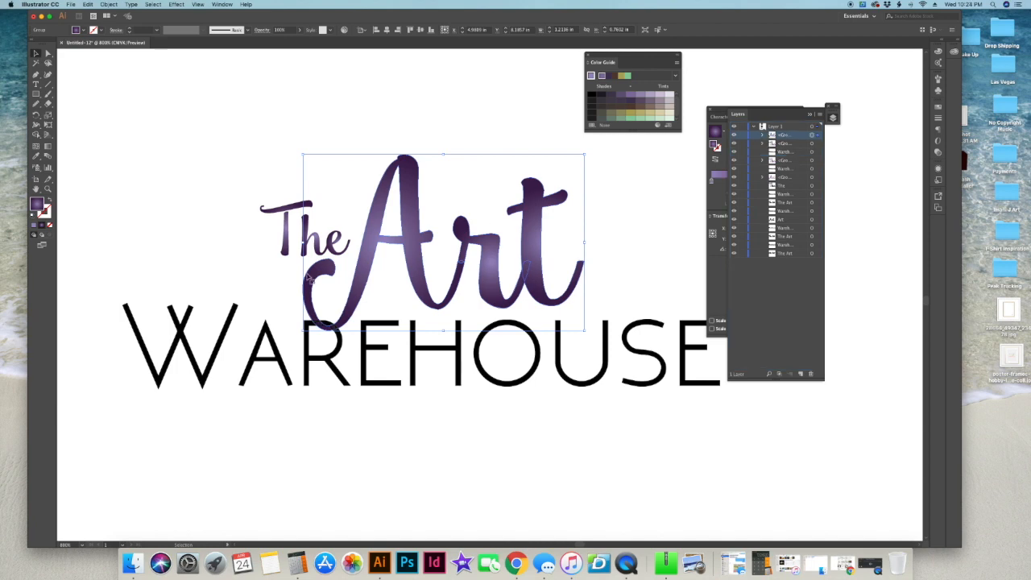
{"action": "left_click", "coordinate": [419, 488]}
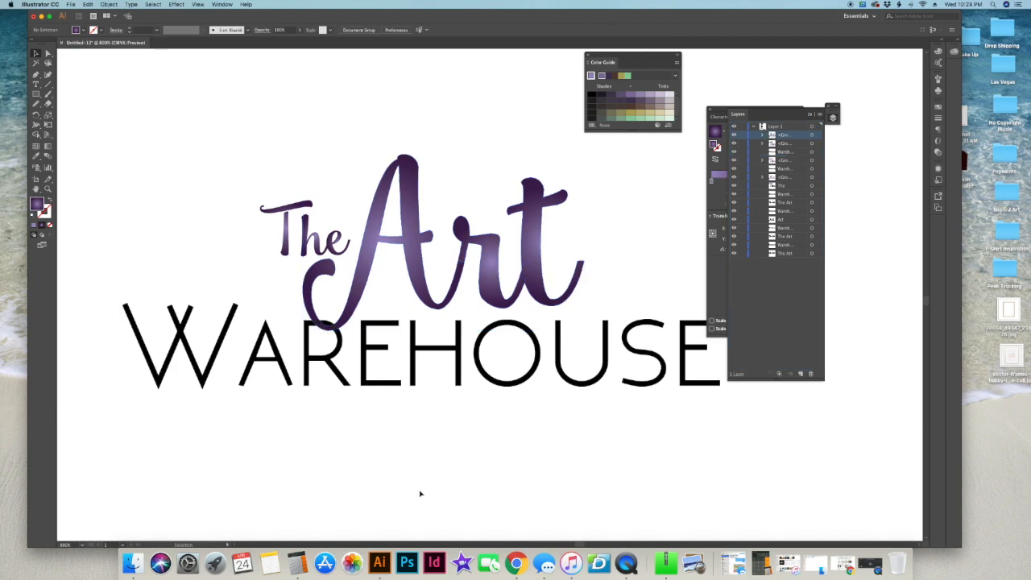
{"action": "key", "text": "super+z"}
{"action": "left_click", "coordinate": [387, 434]}
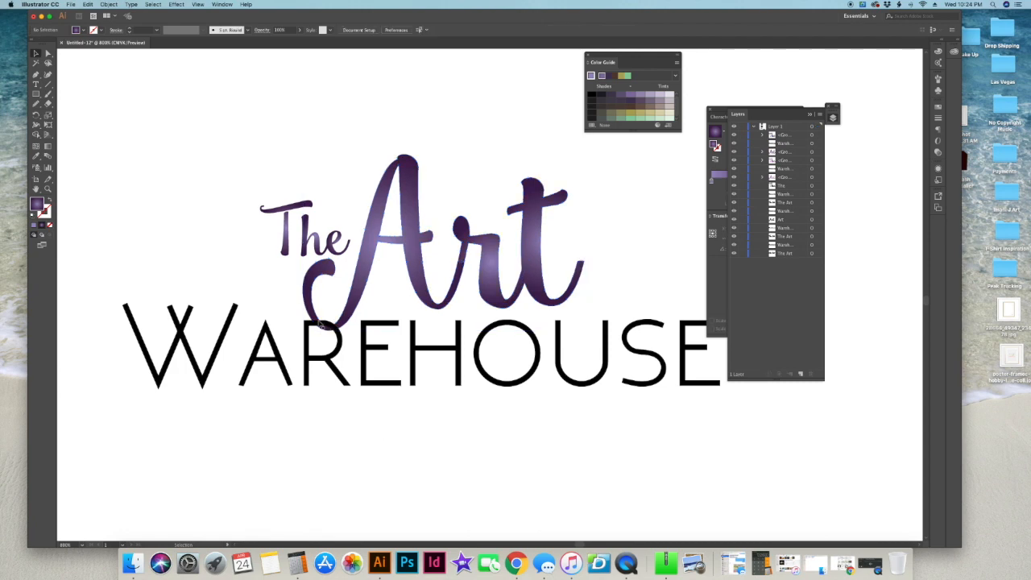
Move the Art group to the top of Layer 1 so its swash overlaps the R of Warehouse, and deselect
{"action": "scroll", "coordinate": [337, 328], "scroll_direction": "up", "scroll_amount": 5}
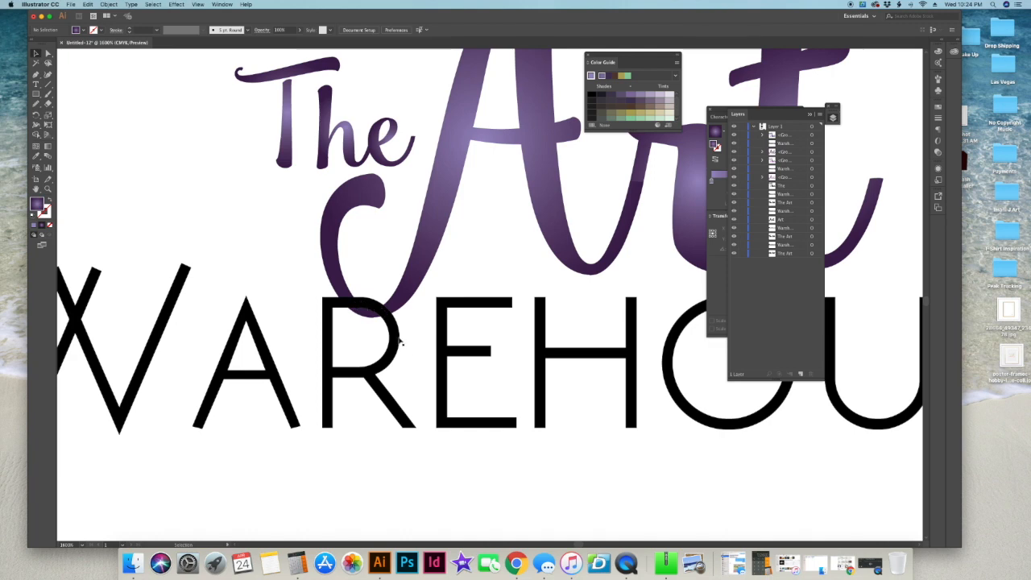
{"action": "left_click", "coordinate": [407, 292]}
{"action": "left_click", "coordinate": [432, 174]}
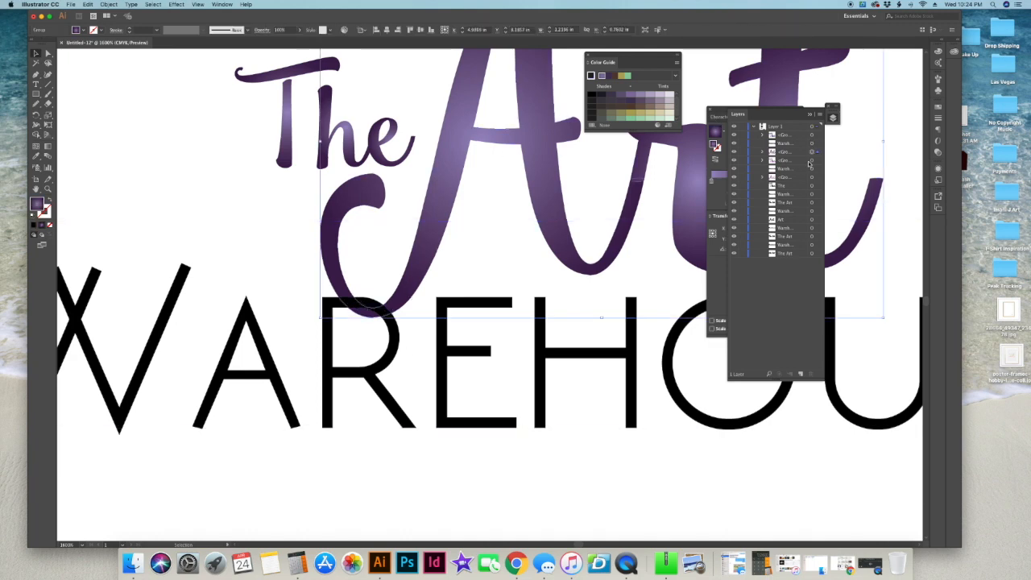
{"action": "left_click", "coordinate": [788, 153]}
{"action": "left_click_drag", "start_coordinate": [787, 153], "coordinate": [785, 133]}
{"action": "left_click", "coordinate": [222, 204]}
{"action": "key", "text": "super+minus"}
{"action": "key", "text": "super+minus"}
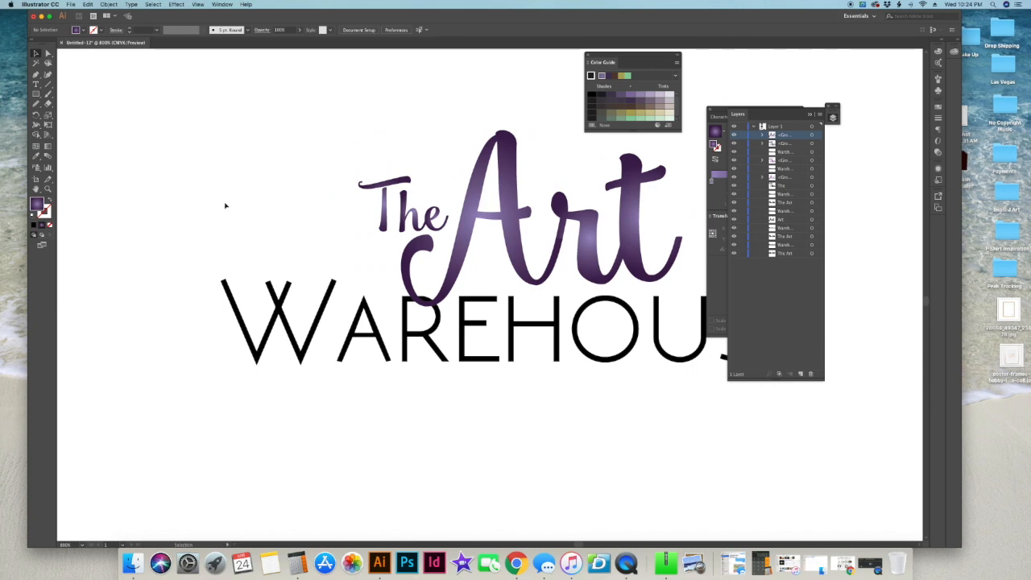
{"action": "key", "text": "super+minus"}
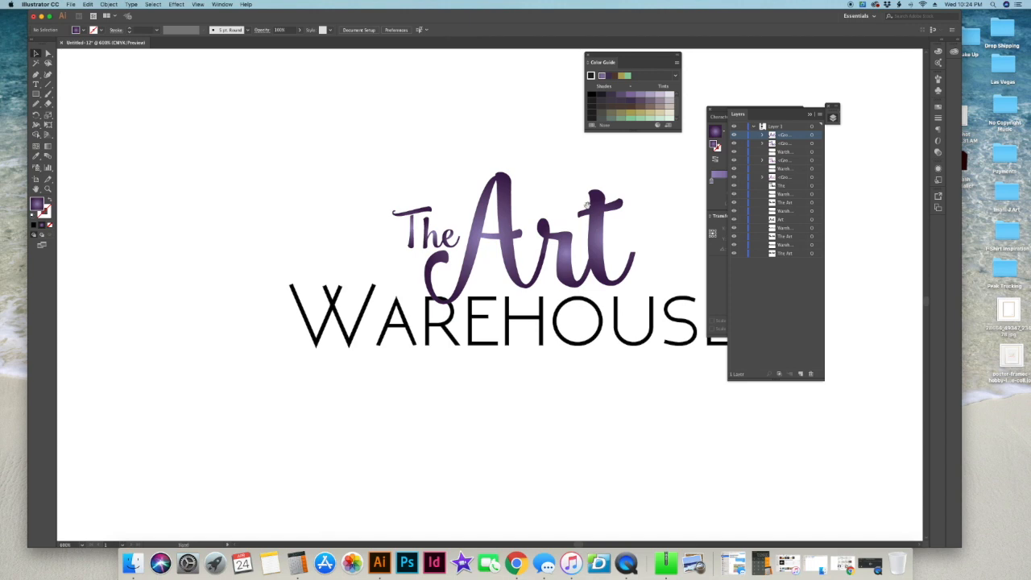
Close the Color Guide and float the expanded Layers panel beside the Gradient panel
{"action": "scroll", "coordinate": [587, 204], "scroll_direction": "right", "scroll_amount": 3}
{"action": "left_click", "coordinate": [588, 55]}
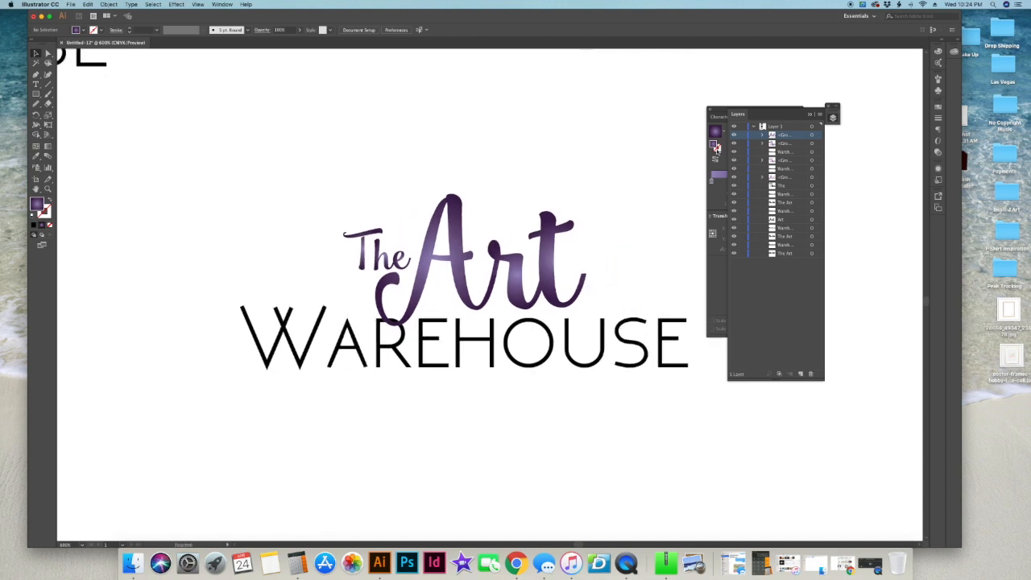
{"action": "left_click_drag", "start_coordinate": [762, 120], "coordinate": [849, 99]}
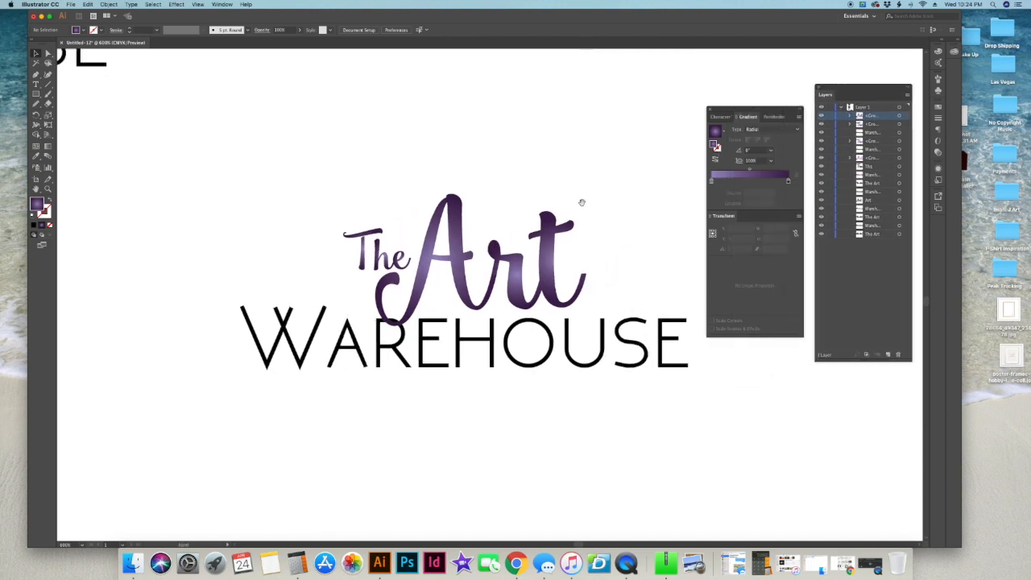
{"action": "scroll", "coordinate": [563, 208], "scroll_direction": "right", "scroll_amount": 3}
Move the word The away above the logo and enlarge the Art lettering to about 1.46 by 0.91 in
{"action": "key", "text": "super+minus"}
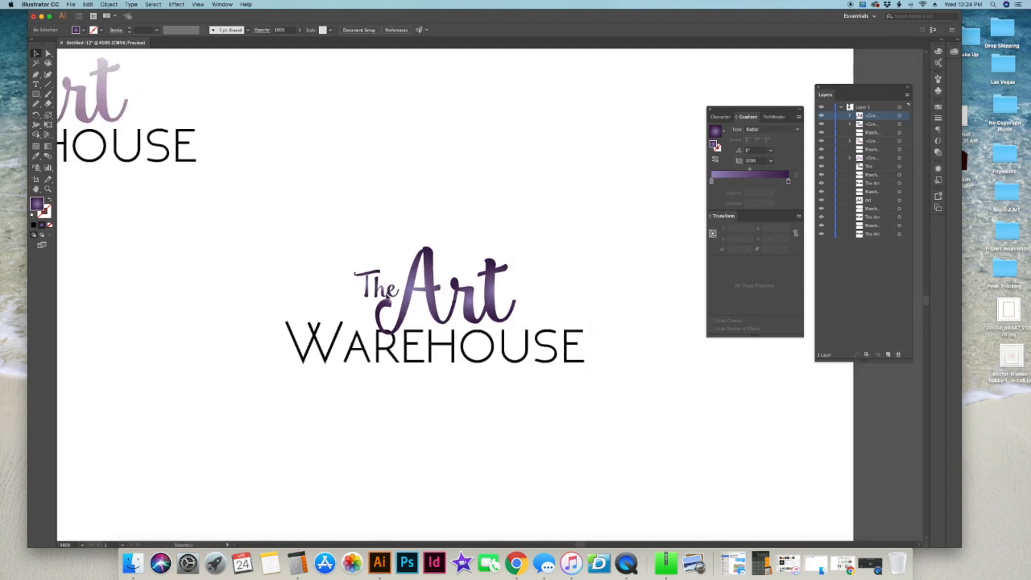
{"action": "left_click_drag", "start_coordinate": [391, 294], "coordinate": [339, 225]}
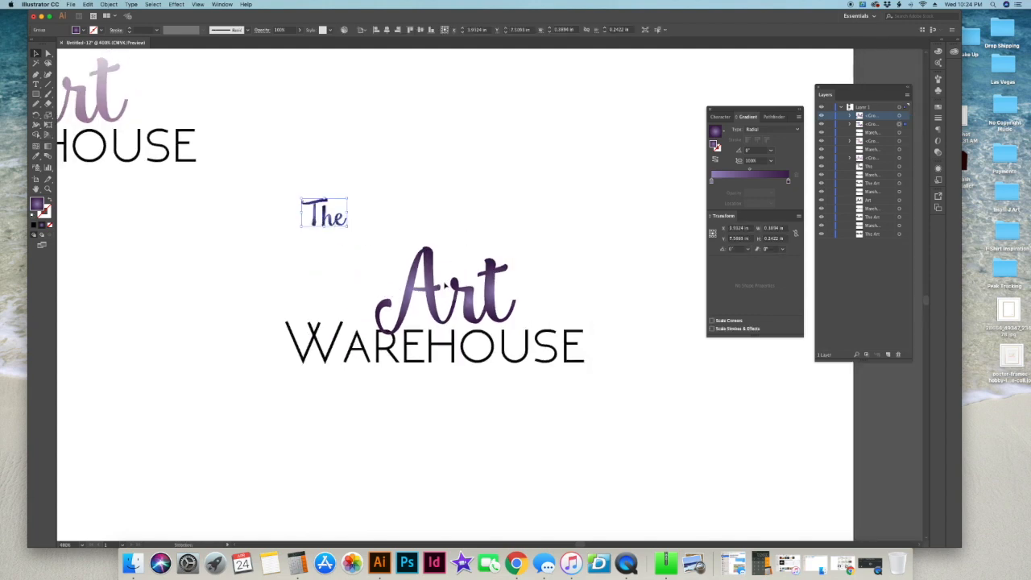
{"action": "left_click", "coordinate": [427, 277]}
{"action": "left_click_drag", "start_coordinate": [446, 248], "coordinate": [459, 229]}
{"action": "left_click", "coordinate": [497, 190]}
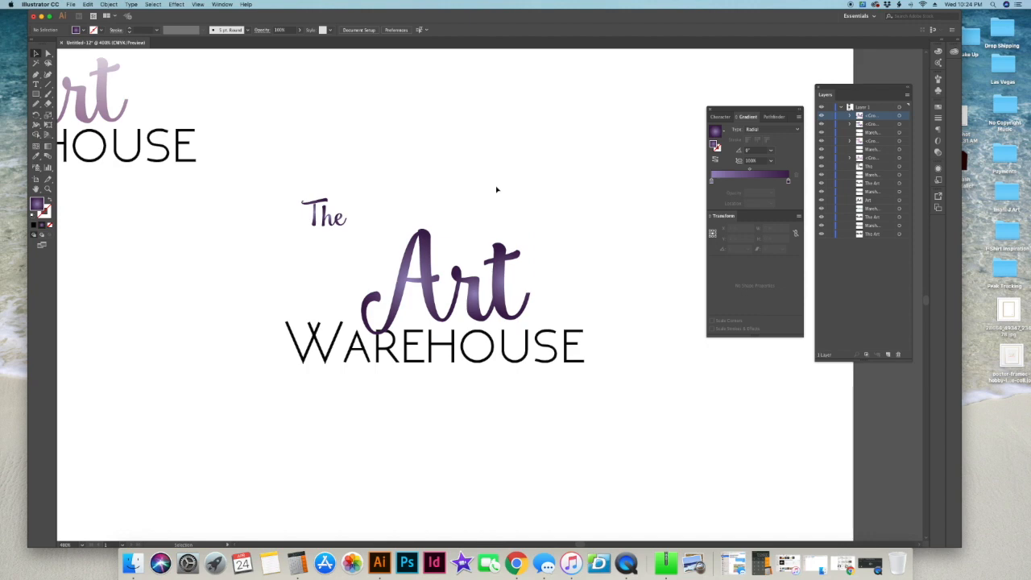
Center the Art lettering horizontally over Warehouse, shift both words slightly left, and deselect them
{"action": "left_click_drag", "start_coordinate": [472, 187], "coordinate": [472, 373]}
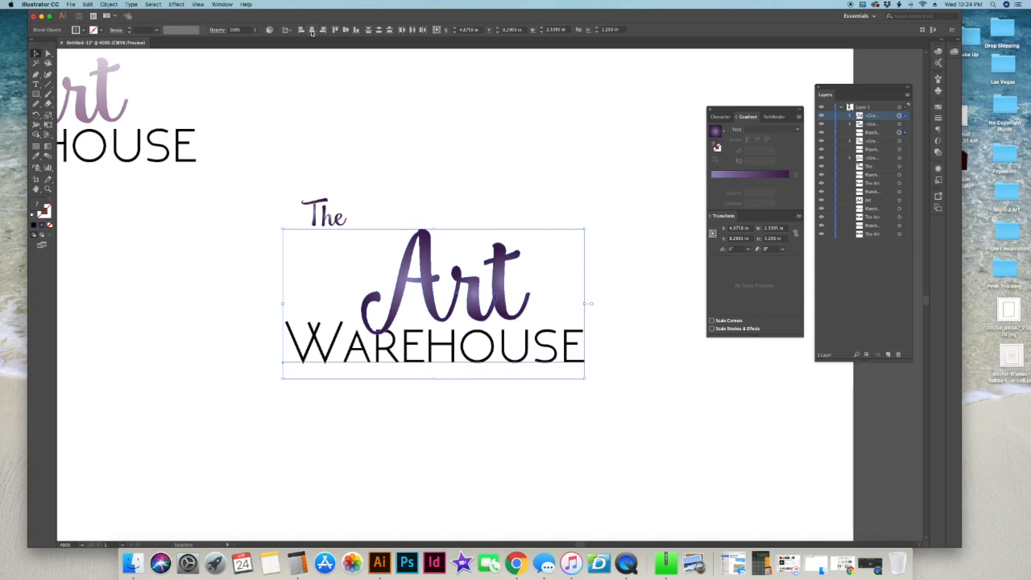
{"action": "left_click", "coordinate": [313, 30]}
{"action": "left_click", "coordinate": [488, 304]}
{"action": "left_click", "coordinate": [385, 314]}
{"action": "left_click", "coordinate": [385, 375]}
{"action": "left_click_drag", "start_coordinate": [374, 390], "coordinate": [443, 305]}
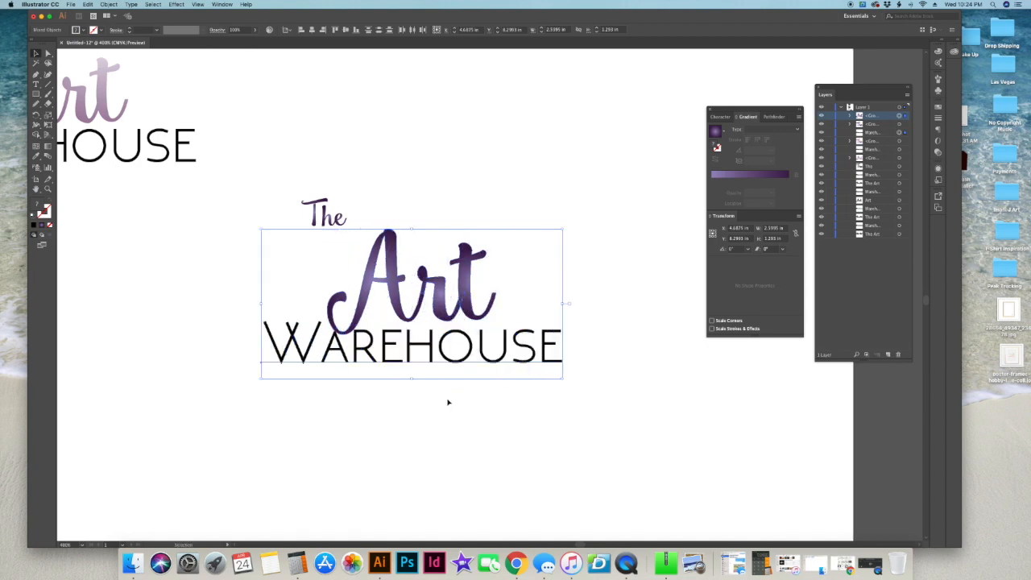
{"action": "left_click", "coordinate": [451, 398]}
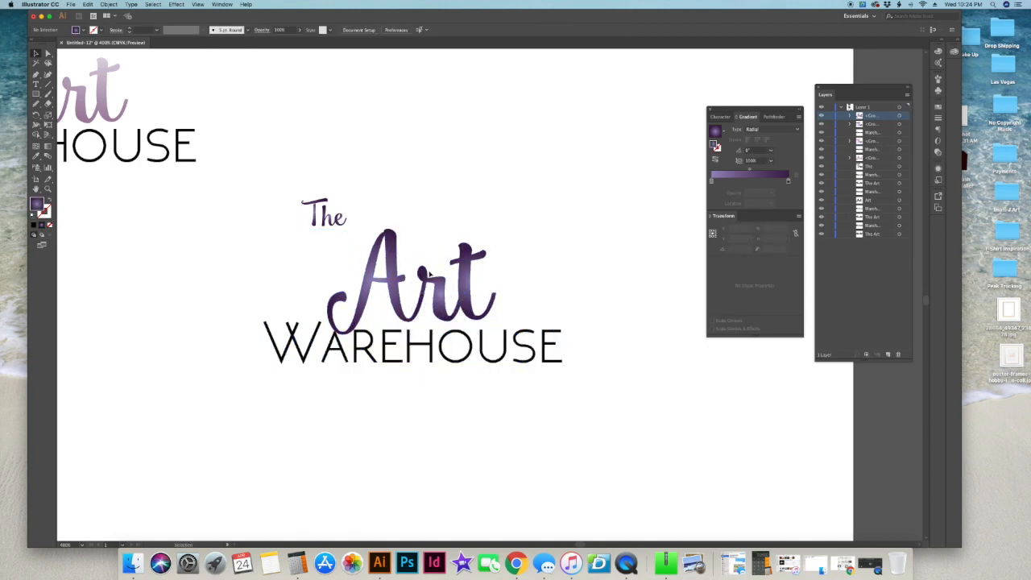
Scale the Art lettering down proportionally about its center line to about 1.40 by 0.87 in
{"action": "left_click", "coordinate": [363, 281]}
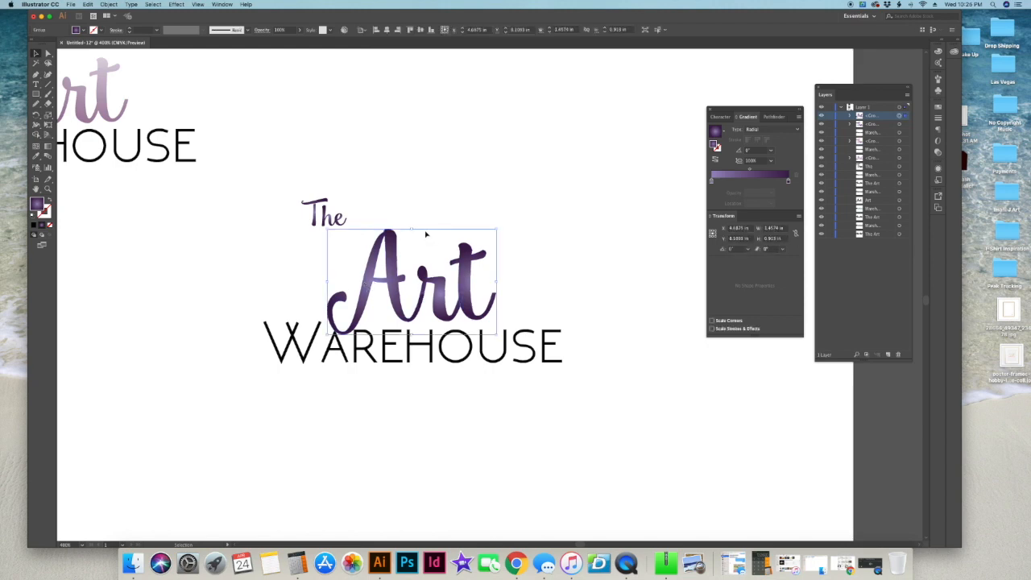
{"action": "left_click_drag", "start_coordinate": [412, 228], "coordinate": [410, 233]}
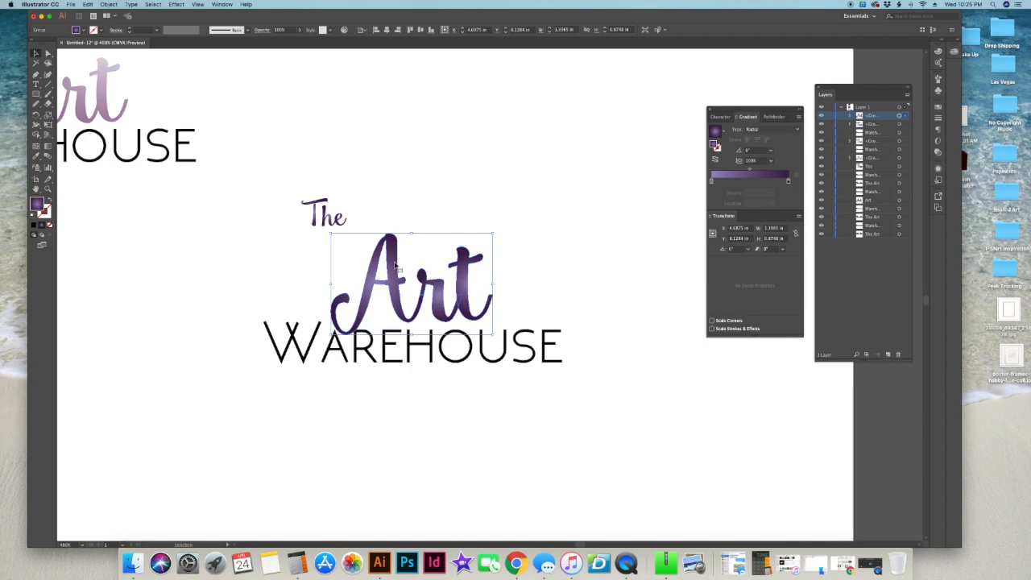
Nudge the Art lettering slightly right, then move the word Warehouse up and undo that move
{"action": "left_click_drag", "start_coordinate": [396, 255], "coordinate": [403, 267]}
{"action": "left_click", "coordinate": [419, 446]}
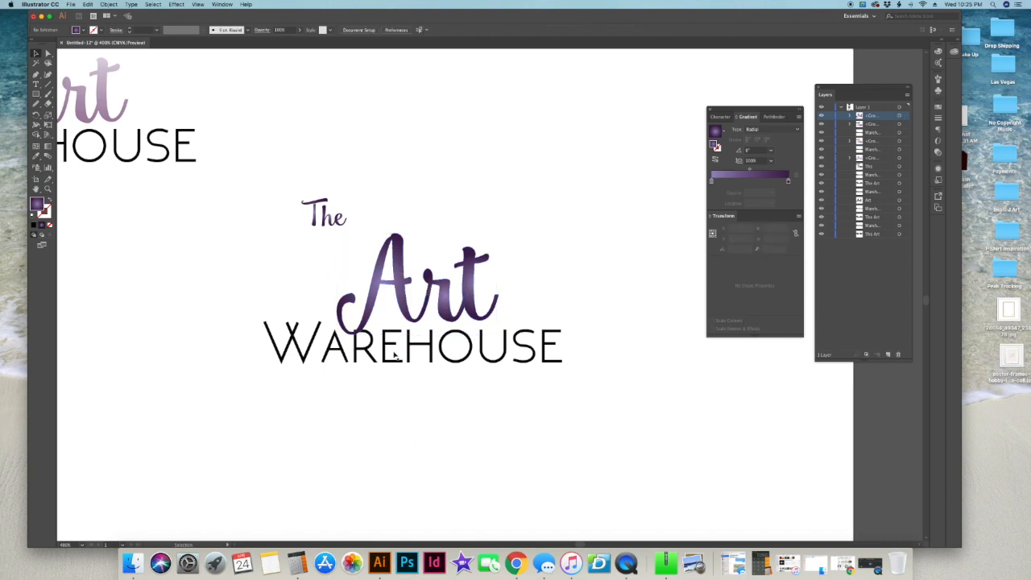
{"action": "left_click_drag", "start_coordinate": [399, 376], "coordinate": [452, 219]}
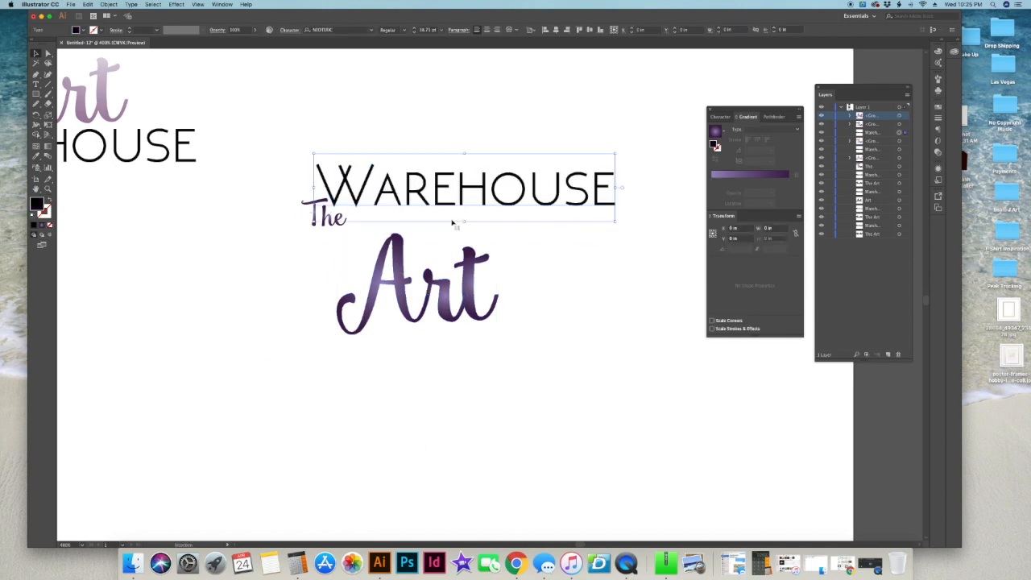
{"action": "key", "text": "super+z"}
Center Art and Warehouse horizontally, then shift the aligned pair back to the right of The
{"action": "left_click_drag", "start_coordinate": [435, 401], "coordinate": [467, 266]}
{"action": "left_click", "coordinate": [312, 30]}
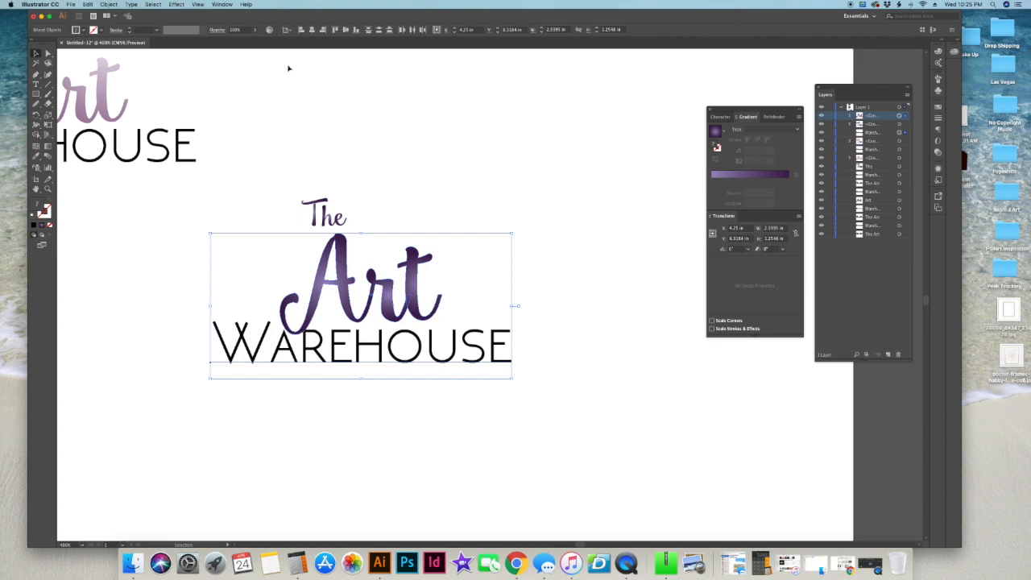
{"action": "left_click", "coordinate": [322, 322]}
{"action": "left_click_drag", "start_coordinate": [244, 270], "coordinate": [439, 348]}
{"action": "left_click_drag", "start_coordinate": [359, 333], "coordinate": [416, 337]}
{"action": "left_click", "coordinate": [396, 426]}
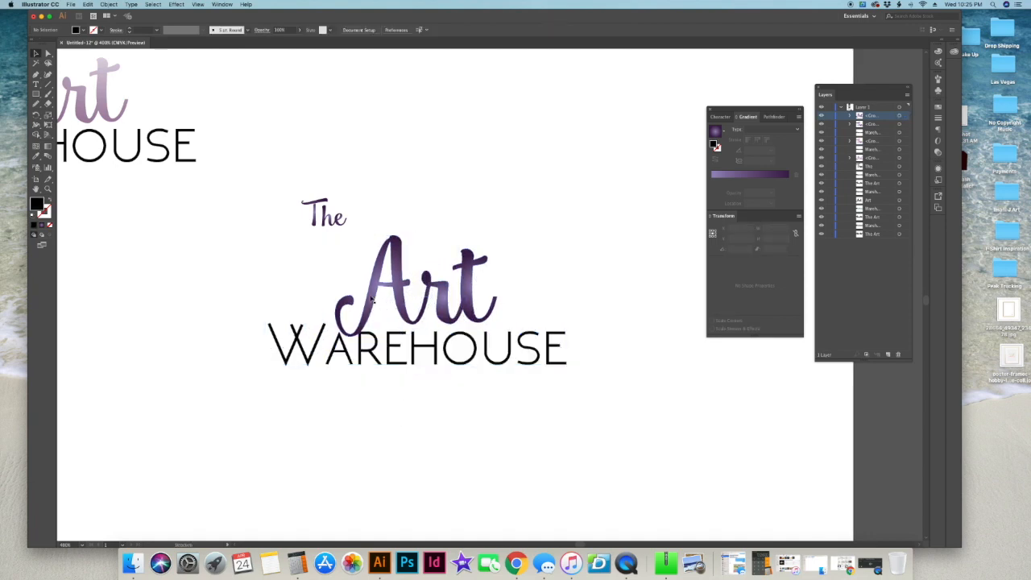
Enlarge the Art lettering to about 1.49 in wide, center it horizontally with Warehouse, and deselect both
{"action": "left_click", "coordinate": [413, 326]}
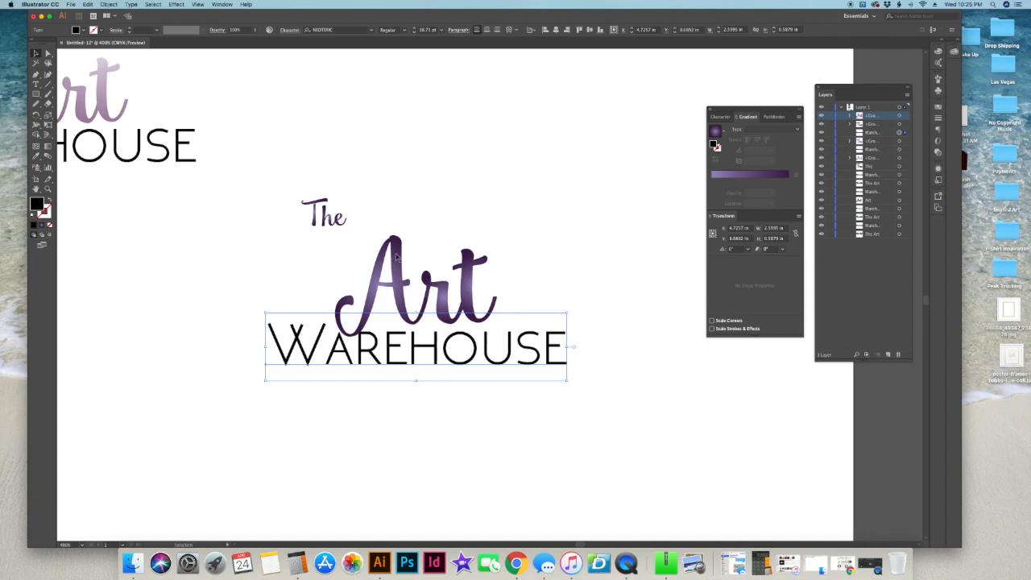
{"action": "left_click", "coordinate": [396, 256]}
{"action": "left_click_drag", "start_coordinate": [416, 235], "coordinate": [443, 392]}
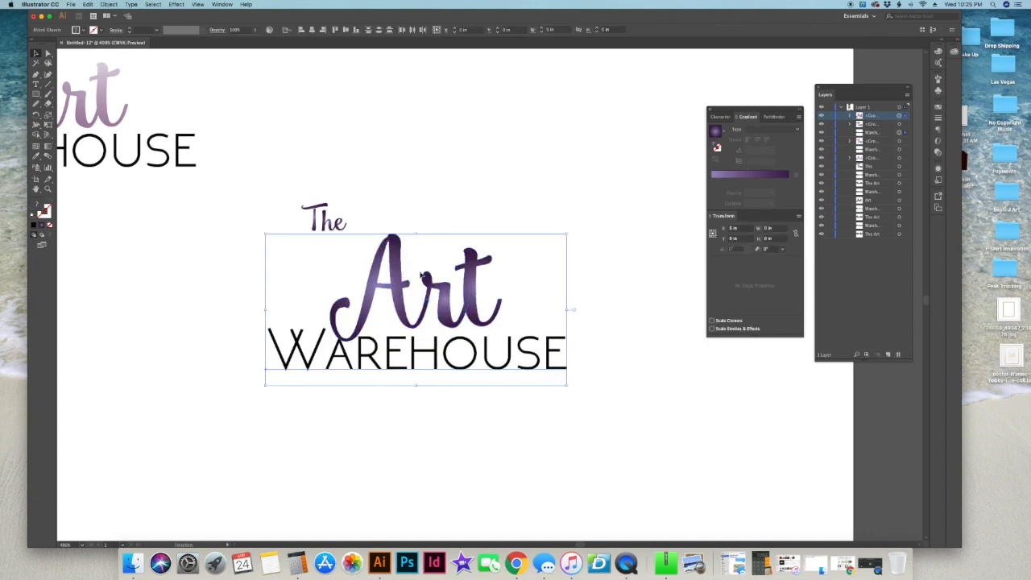
{"action": "left_click", "coordinate": [311, 30]}
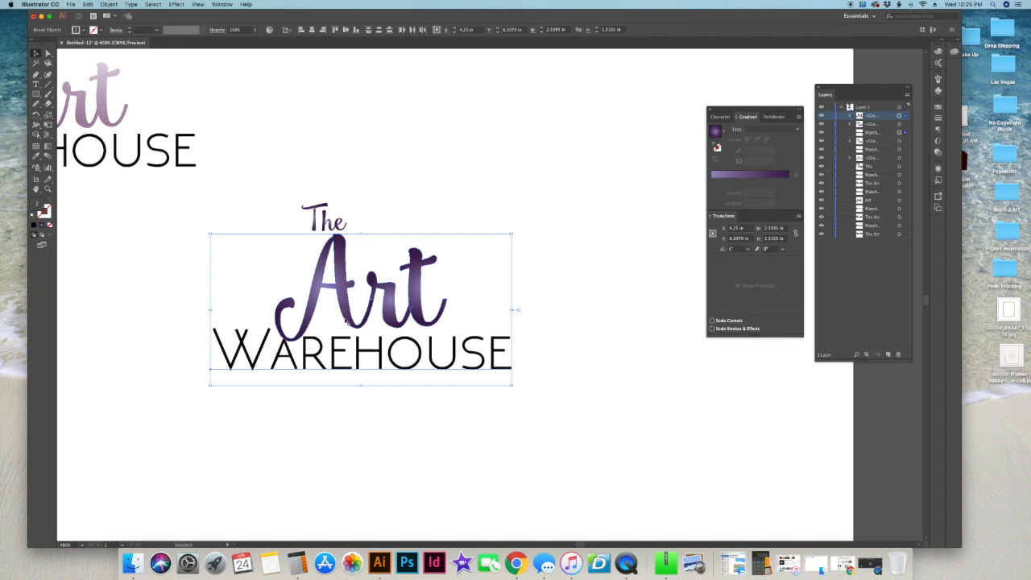
{"action": "left_click", "coordinate": [369, 409]}
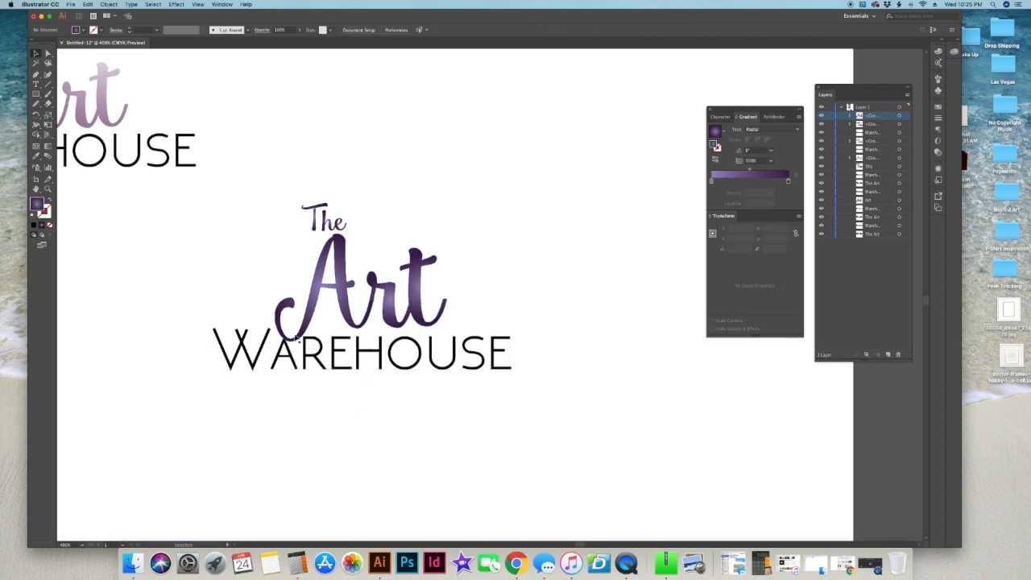
Try the enlarged Art lettering slightly further right, then undo the nudge, the centering and the enlargement
{"action": "left_click", "coordinate": [308, 332]}
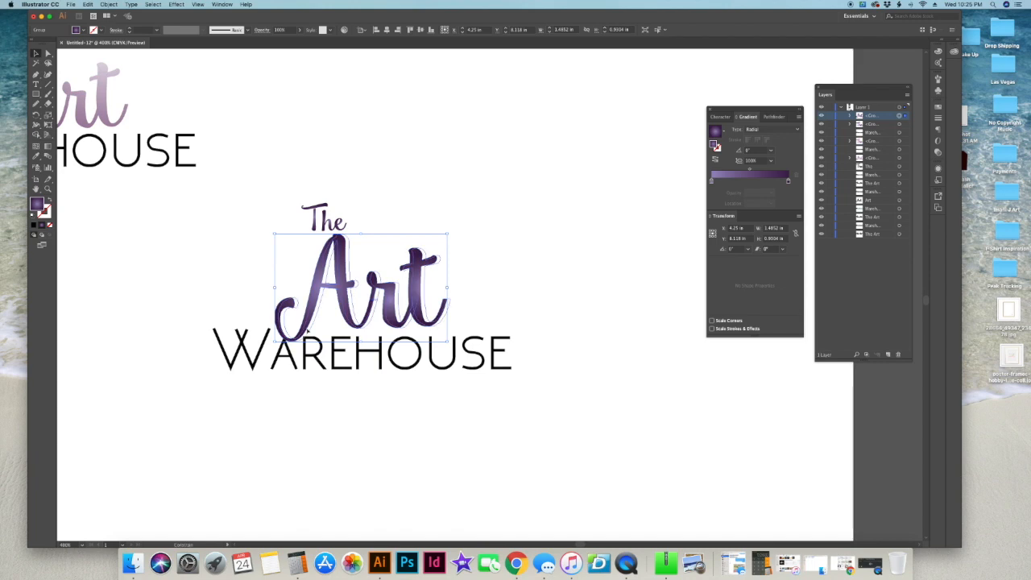
{"action": "key", "text": "Right"}
{"action": "left_click", "coordinate": [333, 394]}
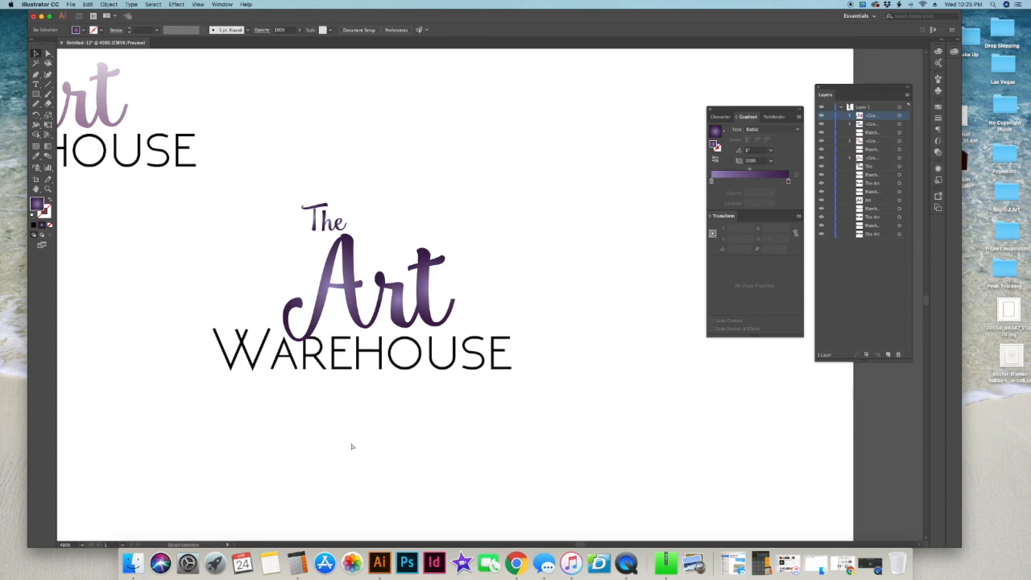
{"action": "key", "text": "super+z"}
{"action": "key", "text": "super+z"}
{"action": "key", "text": "super+z"}
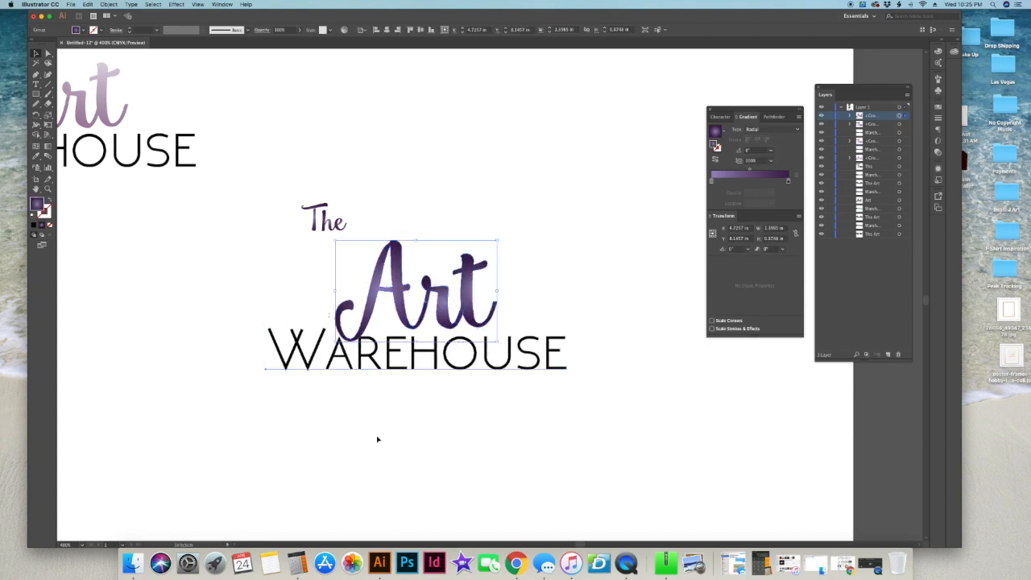
Enlarge the Art lettering very slightly and center it horizontally with Warehouse
{"action": "left_click_drag", "start_coordinate": [417, 240], "coordinate": [417, 238]}
{"action": "left_click", "coordinate": [401, 399]}
{"action": "left_click_drag", "start_coordinate": [404, 396], "coordinate": [447, 278]}
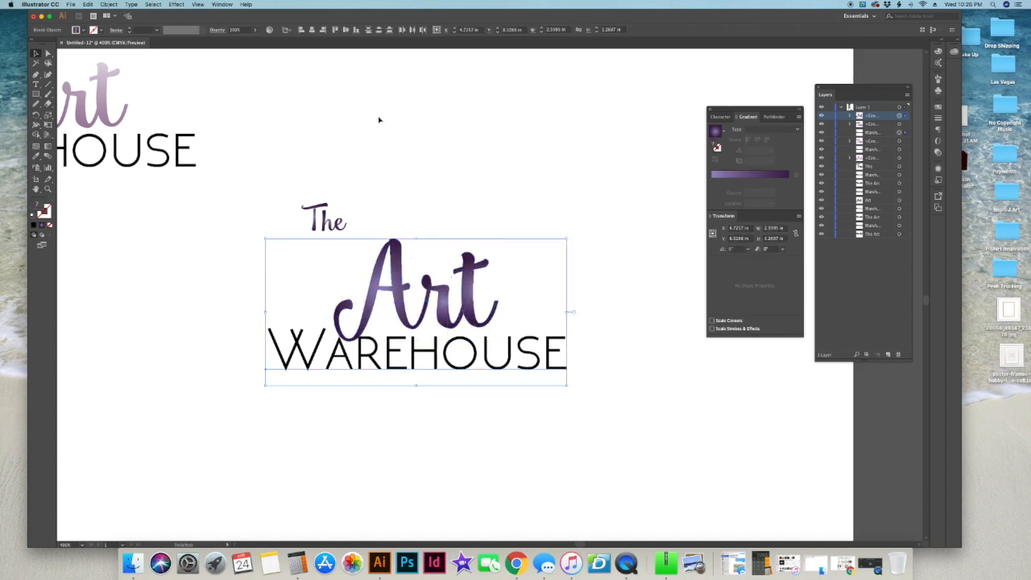
{"action": "left_click", "coordinate": [312, 29]}
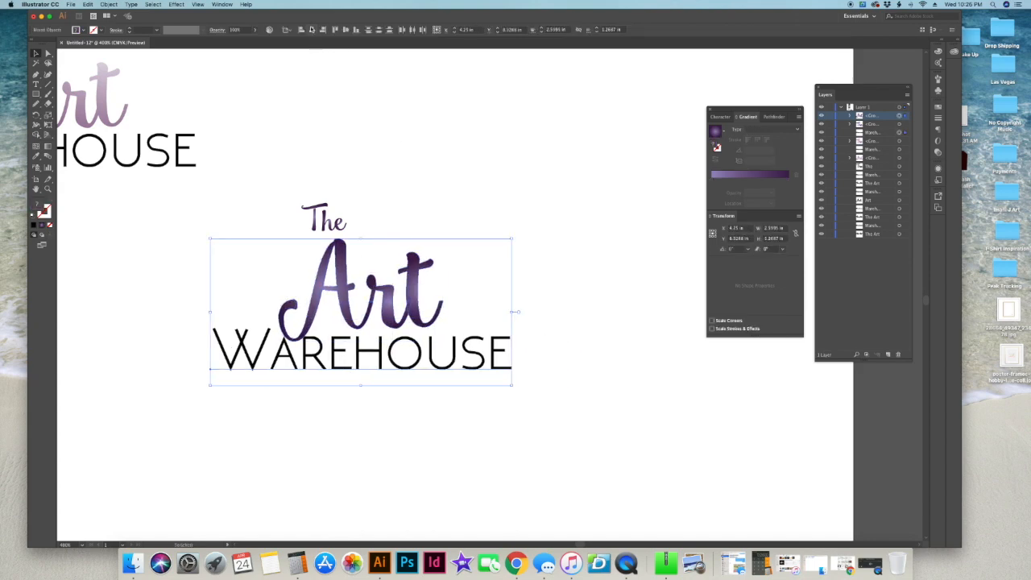
{"action": "left_click", "coordinate": [424, 142]}
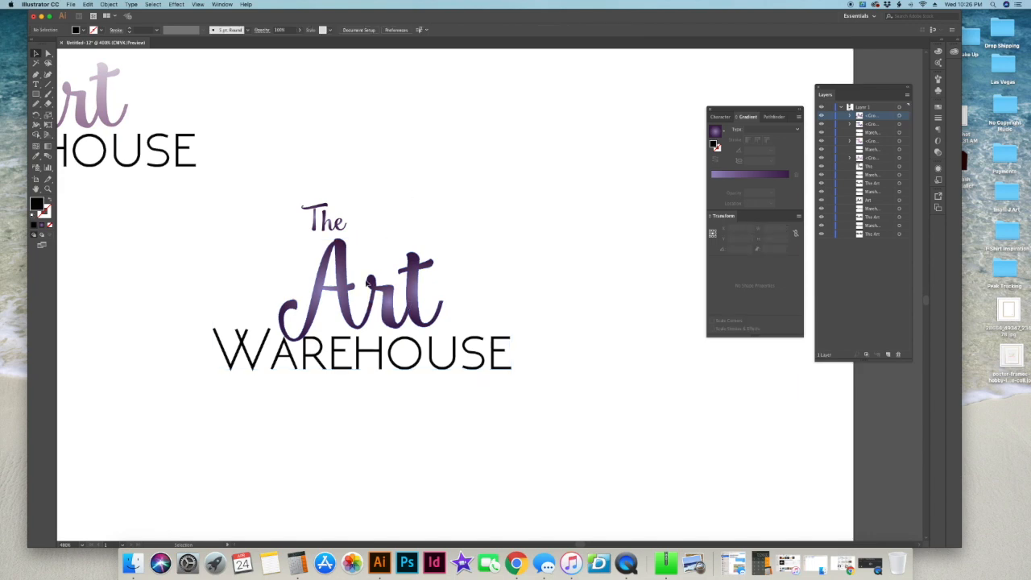
Undo the recent scaling, centering and moves of Art and Warehouse, and clear the selection
{"action": "key", "text": "ctrl+z"}
{"action": "key", "text": "ctrl+z"}
{"action": "key", "text": "ctrl+z"}
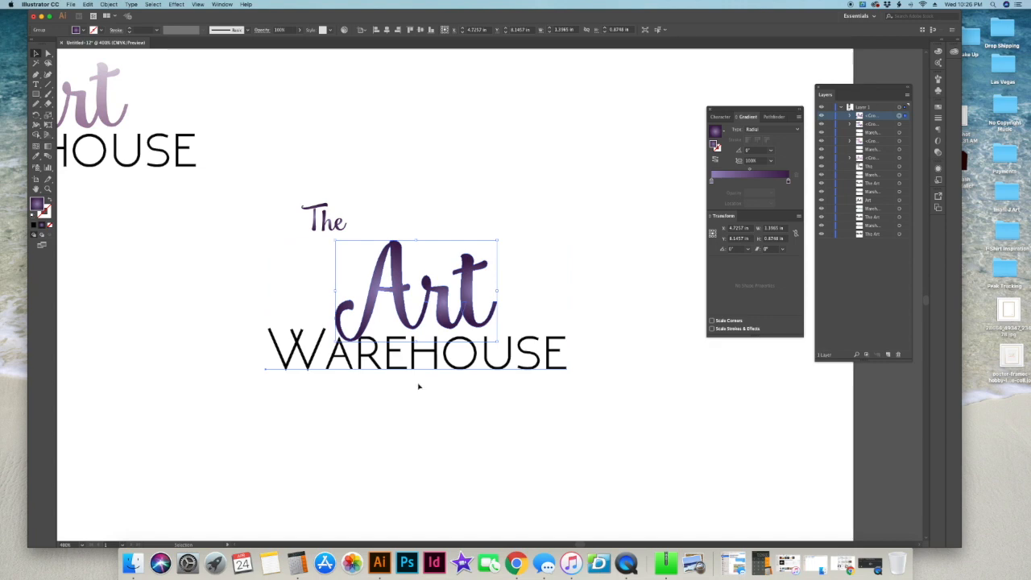
{"action": "key", "text": "ctrl+z"}
{"action": "key", "text": "ctrl+z"}
{"action": "key", "text": "ctrl+z"}
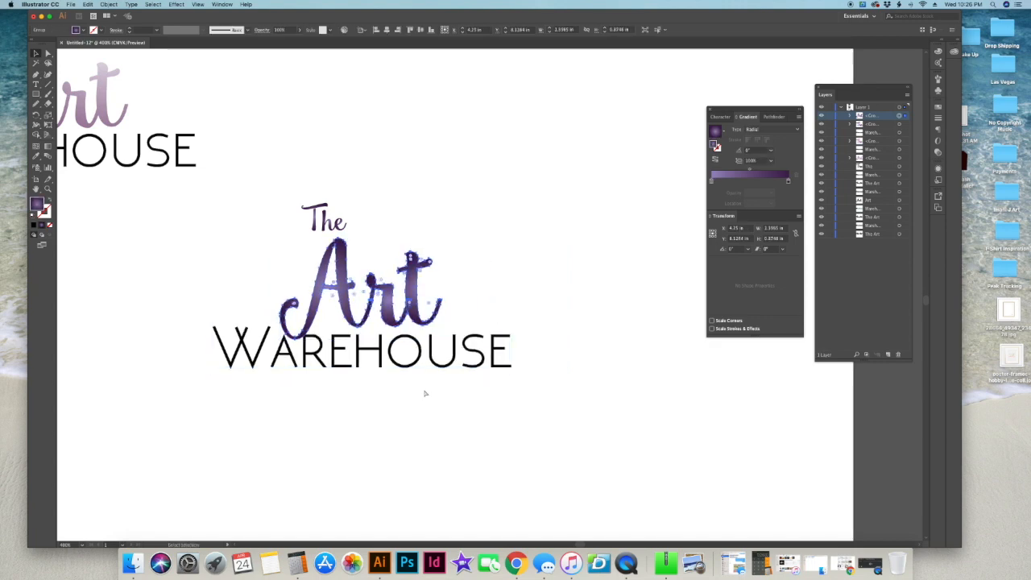
{"action": "key", "text": "ctrl+shift+z"}
{"action": "key", "text": "ctrl+shift+z"}
{"action": "left_click", "coordinate": [428, 420]}
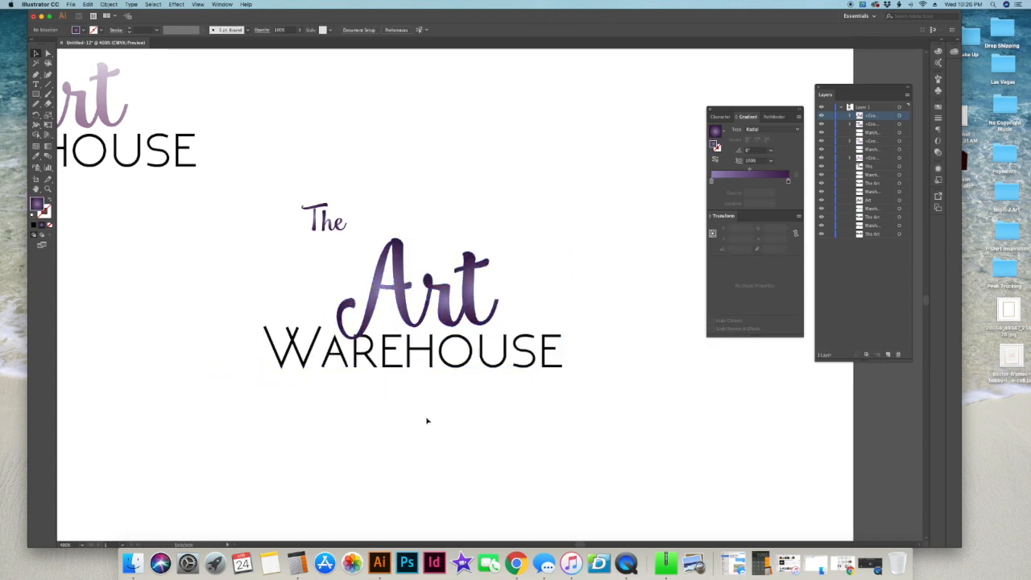
Center Art and Warehouse horizontally, move the pair to the right of The, and deselect it
{"action": "left_click_drag", "start_coordinate": [425, 426], "coordinate": [409, 113]}
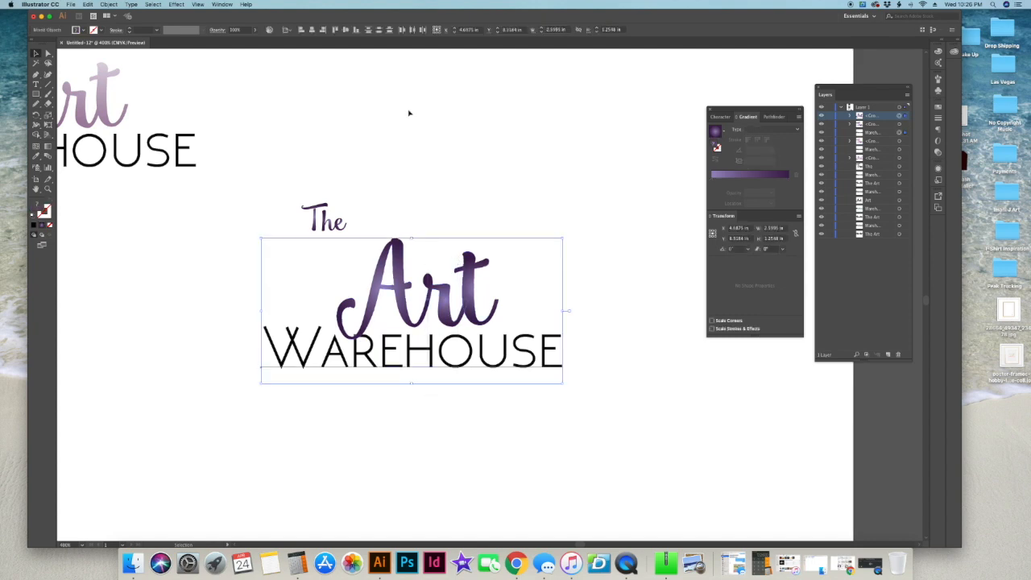
{"action": "left_click", "coordinate": [312, 29]}
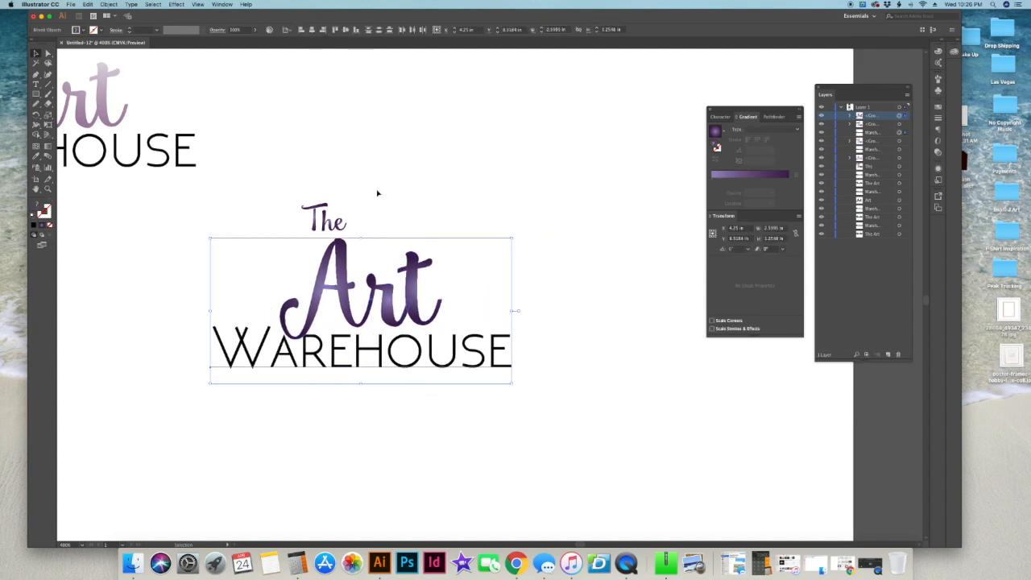
{"action": "left_click_drag", "start_coordinate": [315, 300], "coordinate": [397, 301]}
{"action": "left_click", "coordinate": [375, 228]}
Tuck the word The against the left side of Art, and move the whole logo up the artboard
{"action": "left_click_drag", "start_coordinate": [325, 225], "coordinate": [367, 287]}
{"action": "left_click", "coordinate": [437, 179]}
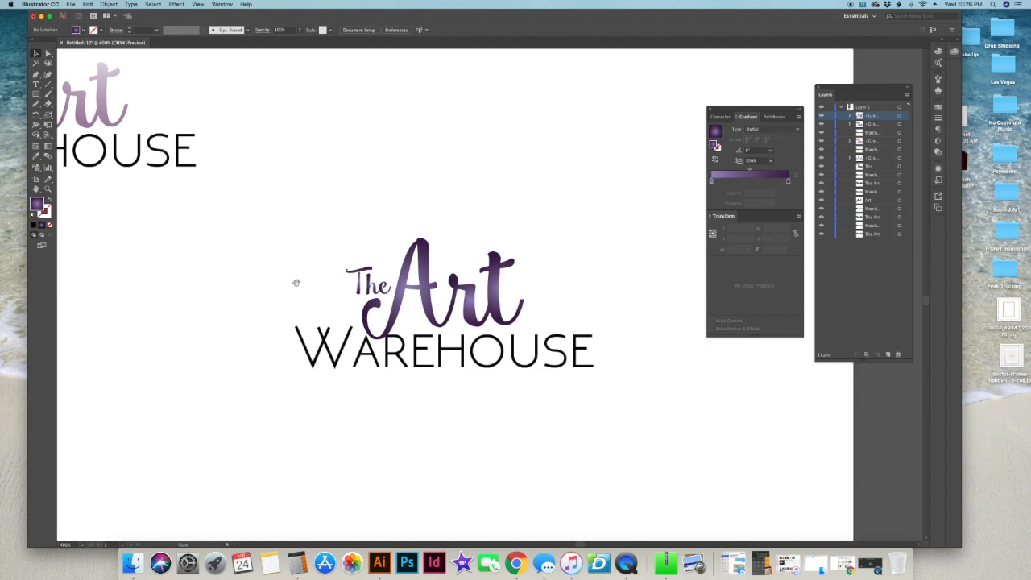
{"action": "left_click_drag", "start_coordinate": [292, 280], "coordinate": [579, 370]}
{"action": "left_click_drag", "start_coordinate": [359, 308], "coordinate": [347, 192]}
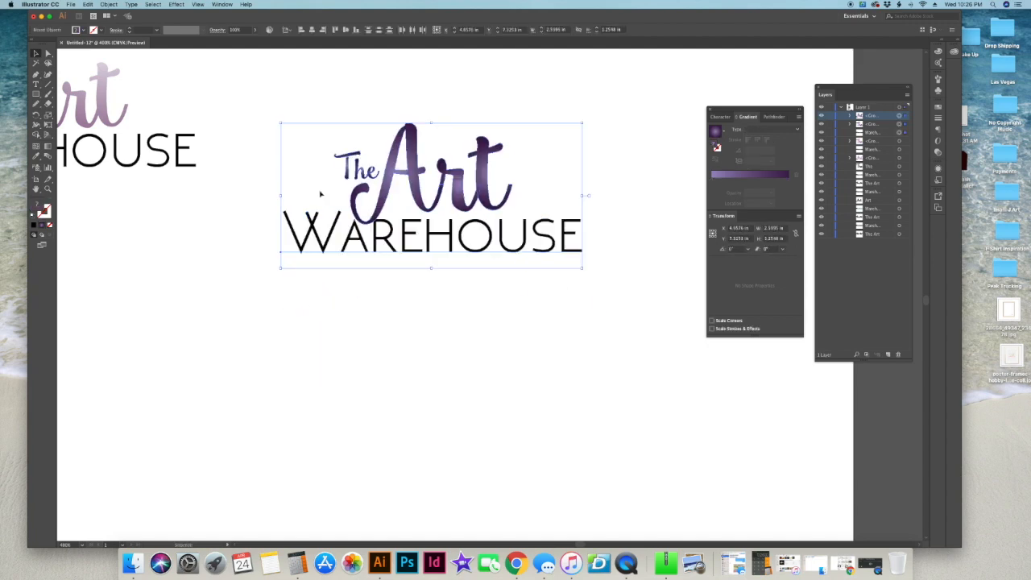
Try placing a copy of the whole logo below the original, then undo the duplication
{"action": "left_click_drag", "start_coordinate": [376, 241], "coordinate": [420, 340]}
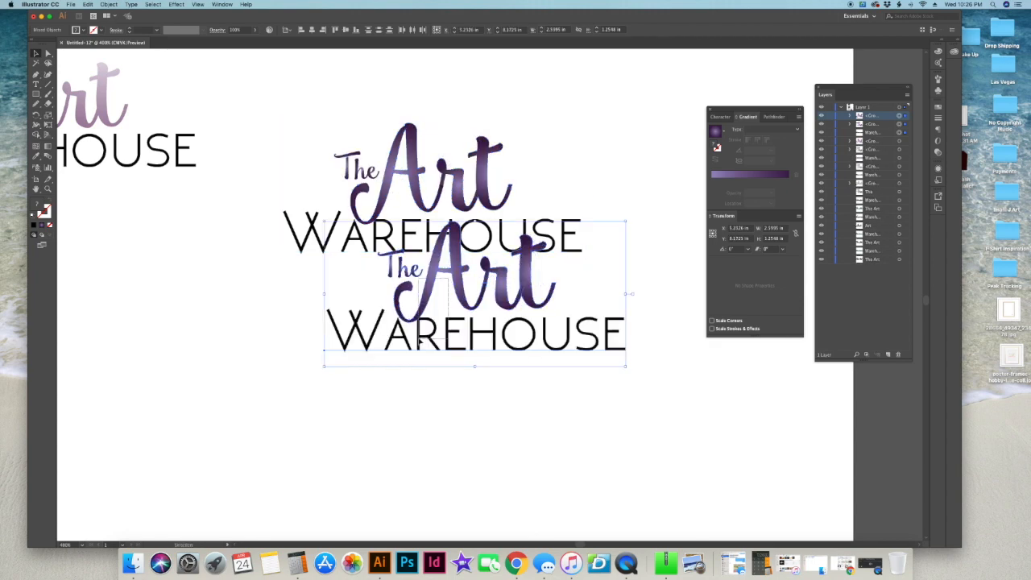
{"action": "left_click_drag", "start_coordinate": [463, 293], "coordinate": [409, 355]}
{"action": "key", "text": "super+z"}
{"action": "key", "text": "super+z"}
{"action": "key", "text": "a"}
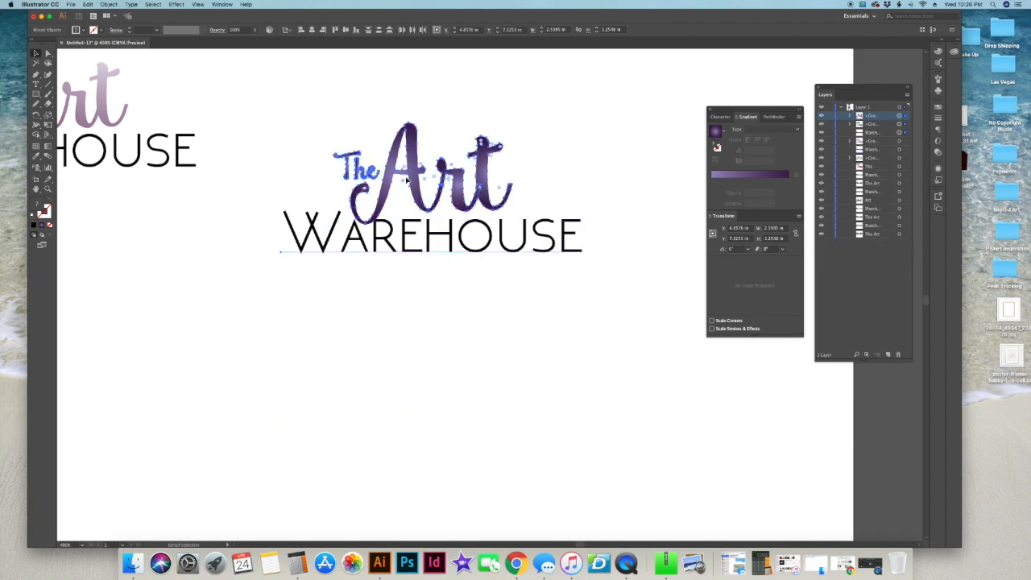
Duplicate the whole logo, place the copy clear below the original, and deselect it
{"action": "key", "text": "super+v"}
{"action": "left_click_drag", "start_coordinate": [457, 256], "coordinate": [442, 359]}
{"action": "scroll", "coordinate": [527, 331], "scroll_direction": "down", "scroll_amount": 2}
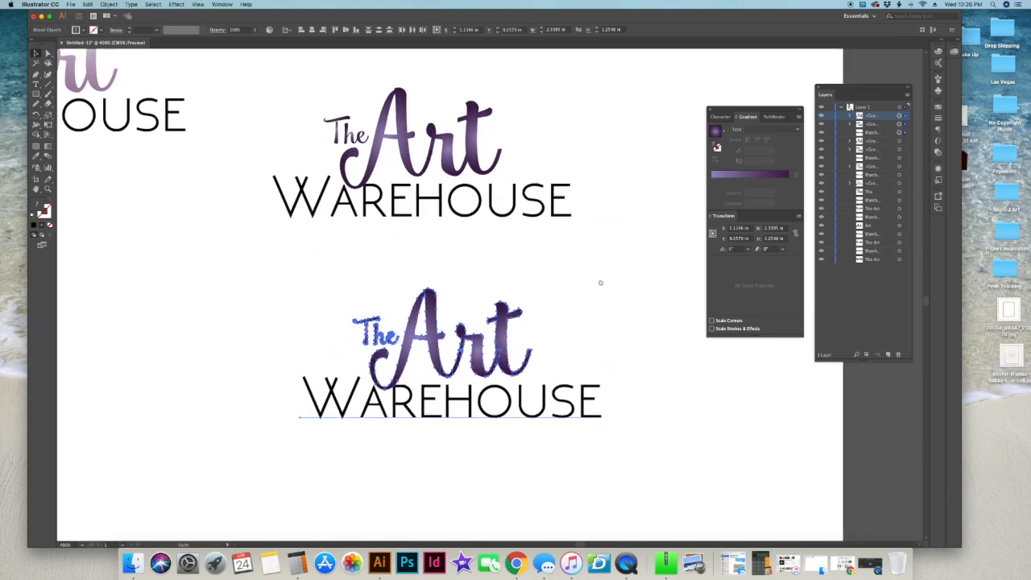
{"action": "left_click", "coordinate": [612, 307]}
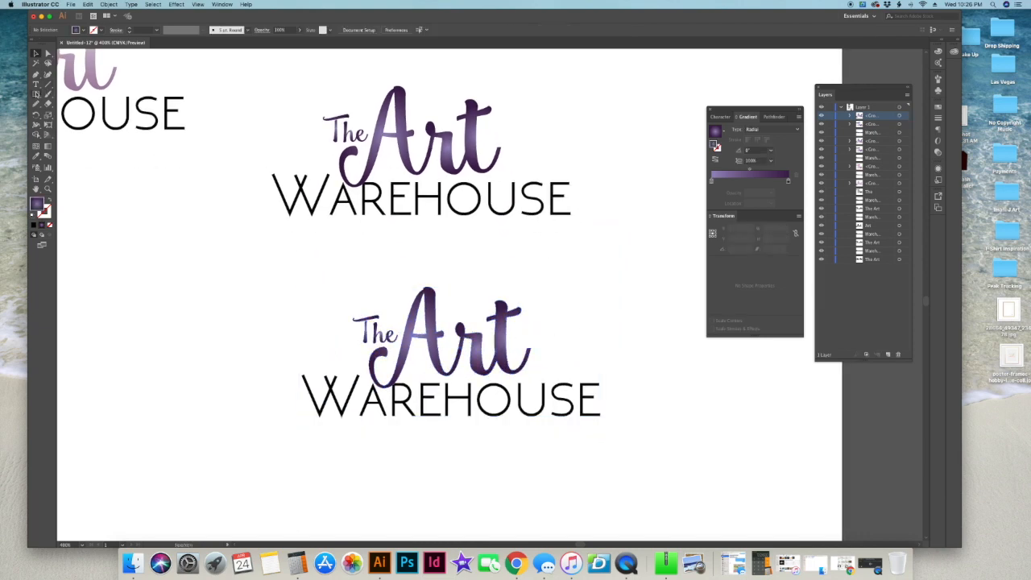
Draw a thin gradient rectangle about 2.27 by 0.01 in beneath Warehouse in the lower logo as an underline
{"action": "left_click", "coordinate": [36, 94]}
{"action": "left_click_drag", "start_coordinate": [324, 422], "coordinate": [588, 422]}
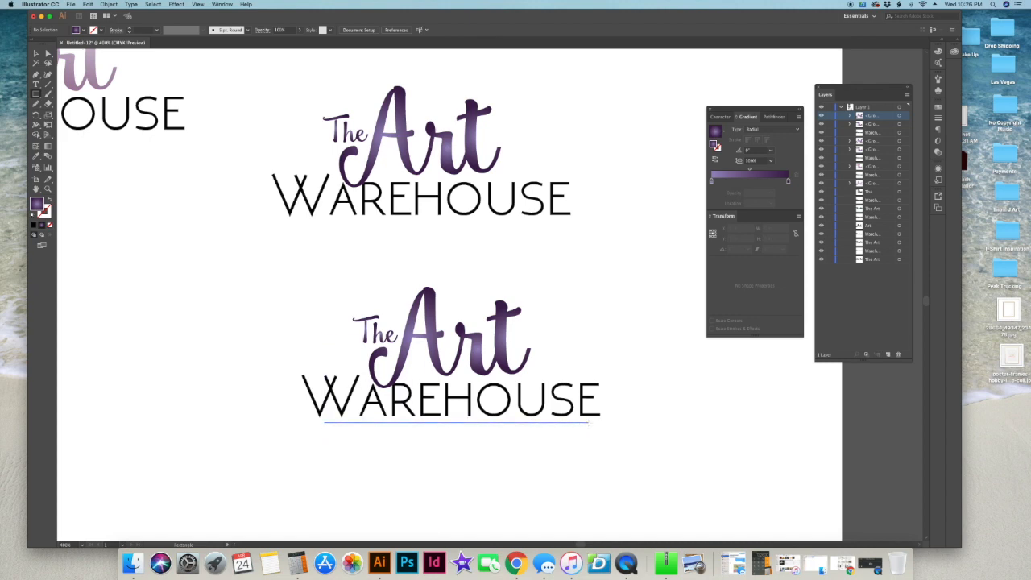
{"action": "left_click_drag", "start_coordinate": [589, 423], "coordinate": [589, 423]}
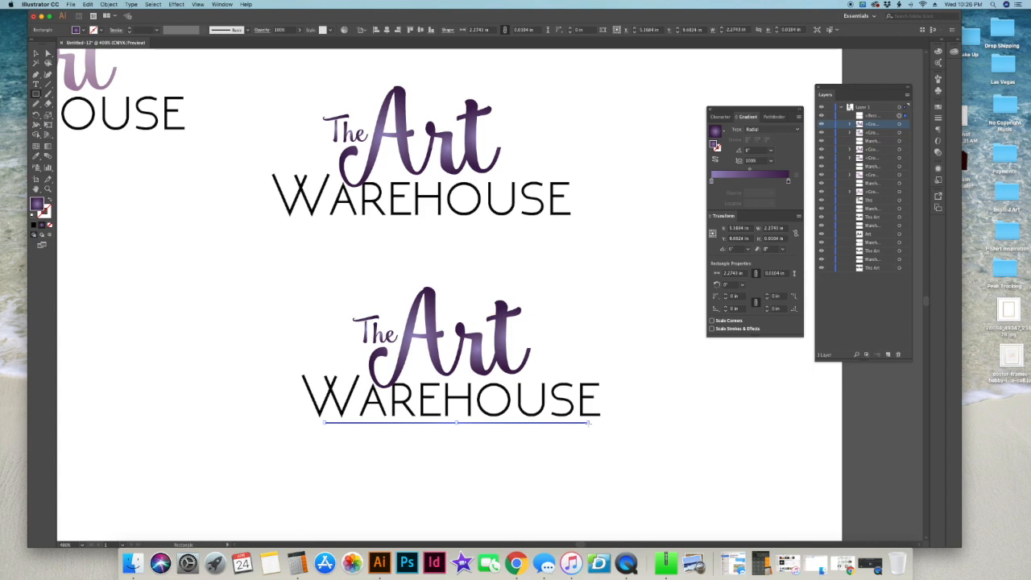
{"action": "key", "text": "v"}
{"action": "left_click", "coordinate": [192, 271]}
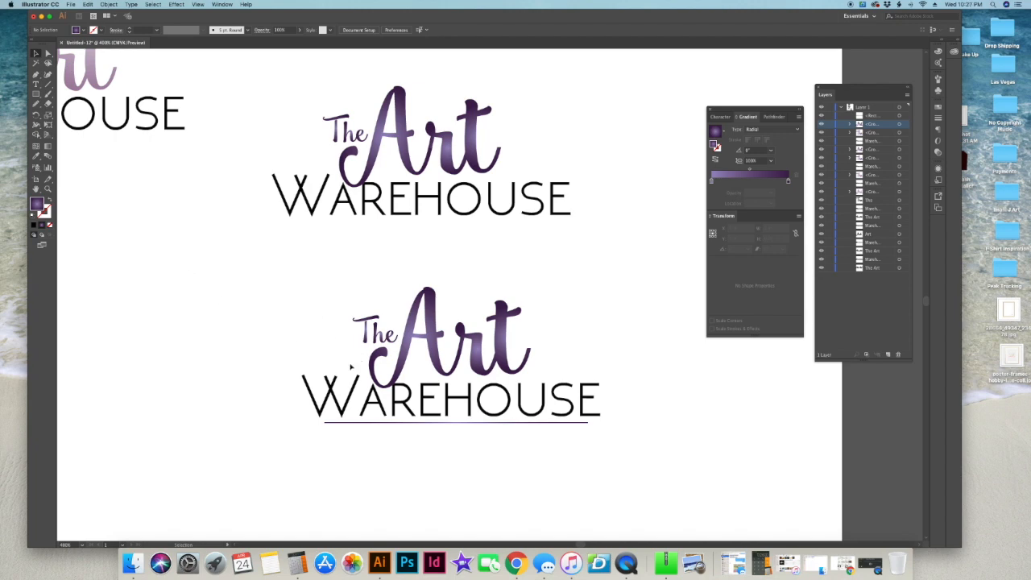
Try moving the word Warehouse in the lower logo, then undo the move and clear the selection
{"action": "scroll", "coordinate": [346, 354], "scroll_direction": "down", "scroll_amount": 2}
{"action": "scroll", "coordinate": [346, 355], "scroll_direction": "right", "scroll_amount": 1}
{"action": "left_click_drag", "start_coordinate": [310, 91], "coordinate": [554, 187]}
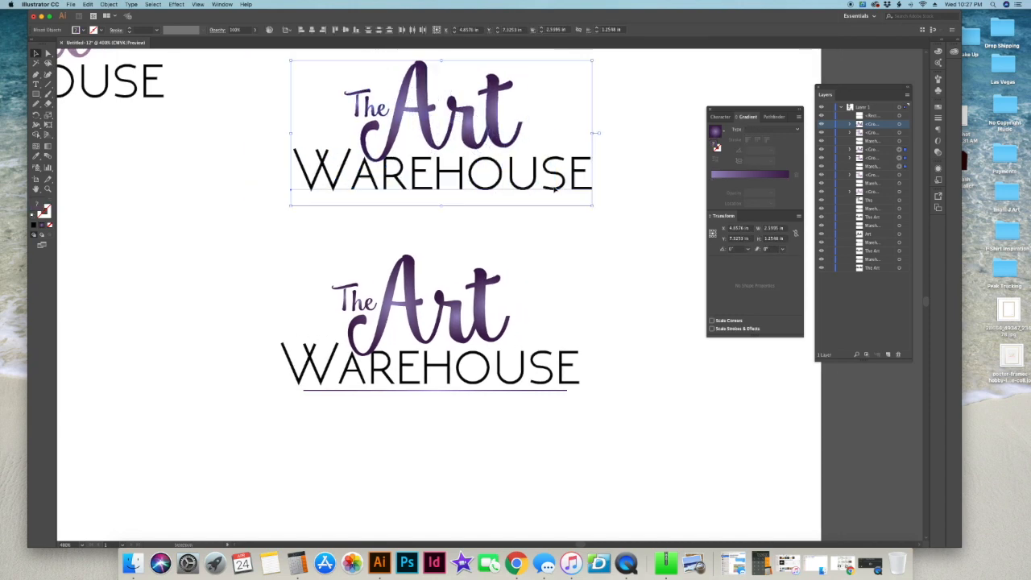
{"action": "left_click", "coordinate": [585, 254]}
{"action": "left_click_drag", "start_coordinate": [564, 337], "coordinate": [563, 286]}
{"action": "key", "text": "super+z"}
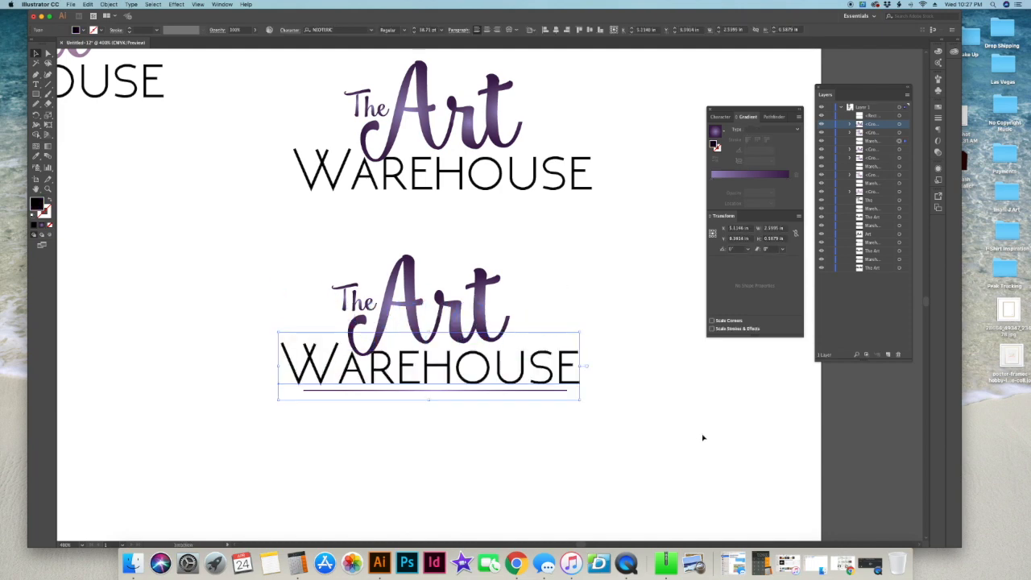
{"action": "left_click", "coordinate": [666, 448]}
Select the whole underlined logo, shift it slightly so it sits more evenly beneath the upper purple logo, and deselect it
{"action": "scroll", "coordinate": [617, 347], "scroll_direction": "down", "scroll_amount": 1}
{"action": "scroll", "coordinate": [617, 347], "scroll_direction": "down", "scroll_amount": 5}
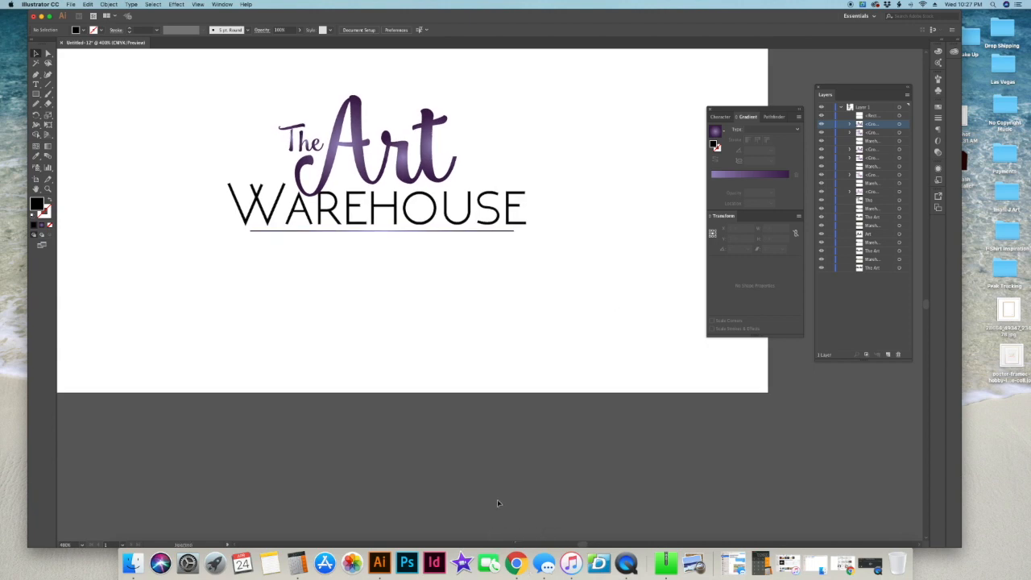
{"action": "scroll", "coordinate": [560, 256], "scroll_direction": "up", "scroll_amount": 5}
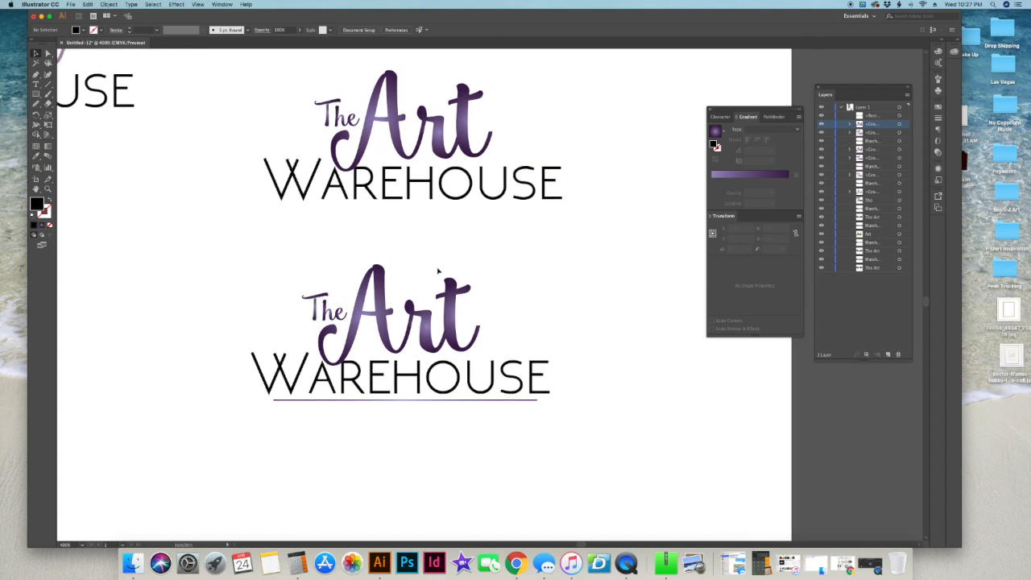
{"action": "scroll", "coordinate": [486, 272], "scroll_direction": "up", "scroll_amount": 1}
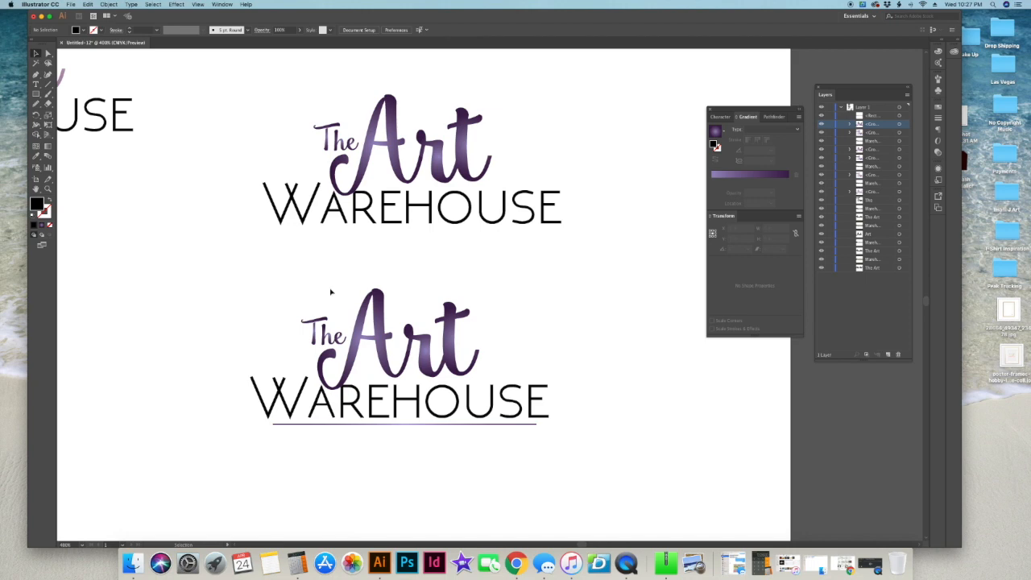
{"action": "left_click_drag", "start_coordinate": [252, 302], "coordinate": [577, 407]}
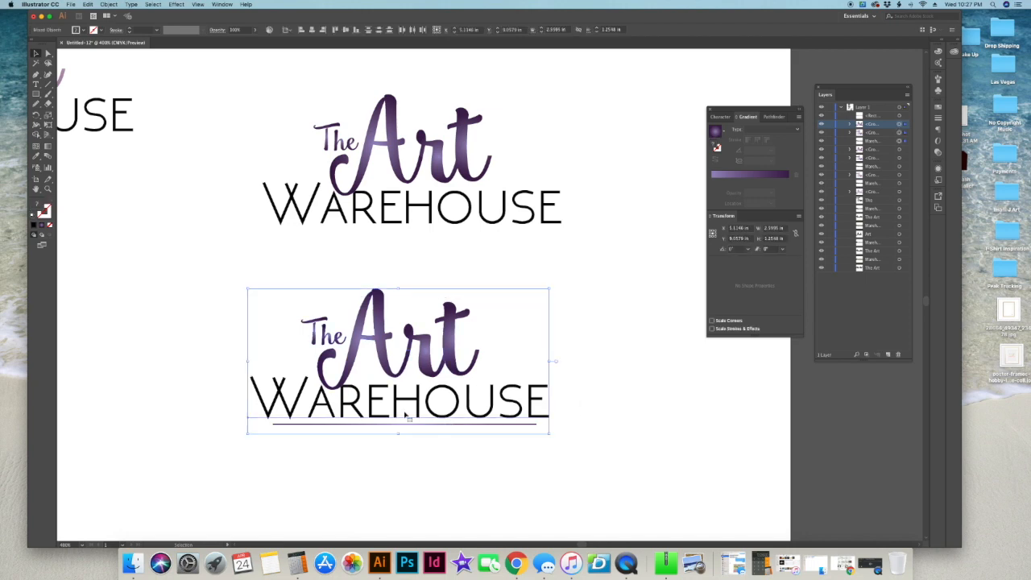
{"action": "left_click_drag", "start_coordinate": [230, 306], "coordinate": [589, 453]}
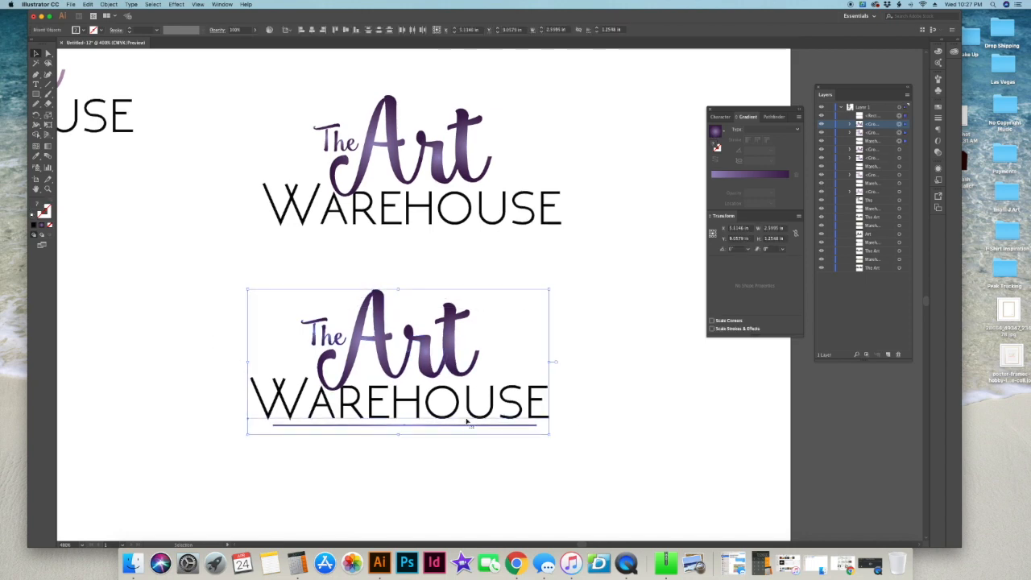
{"action": "mouse_move", "coordinate": [465, 418]}
{"action": "left_mouse_down"}
{"action": "mouse_move", "coordinate": [480, 420]}
{"action": "mouse_move", "coordinate": [471, 416]}
{"action": "left_mouse_up"}
{"action": "left_click", "coordinate": [569, 398]}
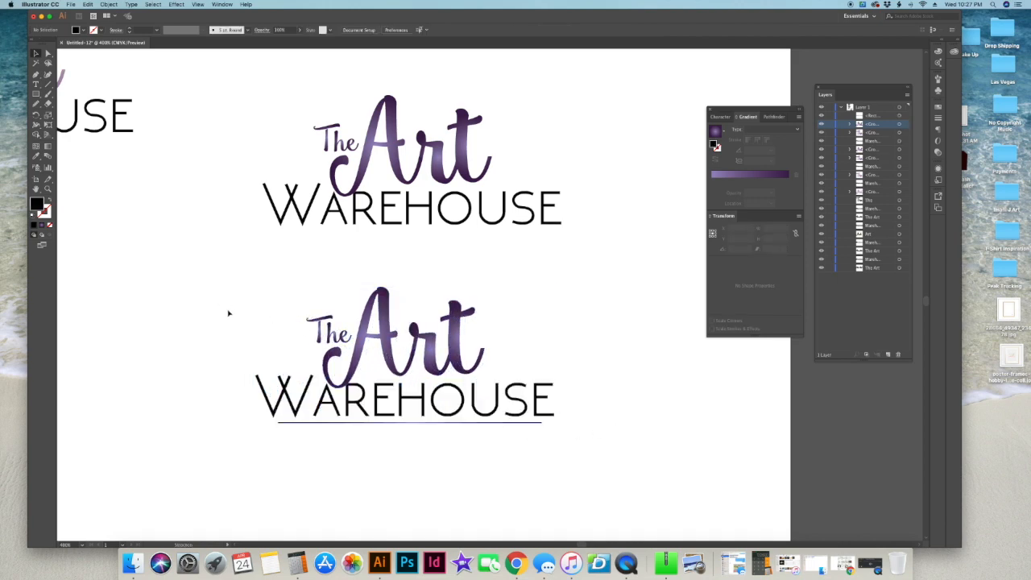
Move both purple logos together into the column of earlier variations, beneath the light-gradient version, and deselect them
{"action": "key", "text": "super+minus"}
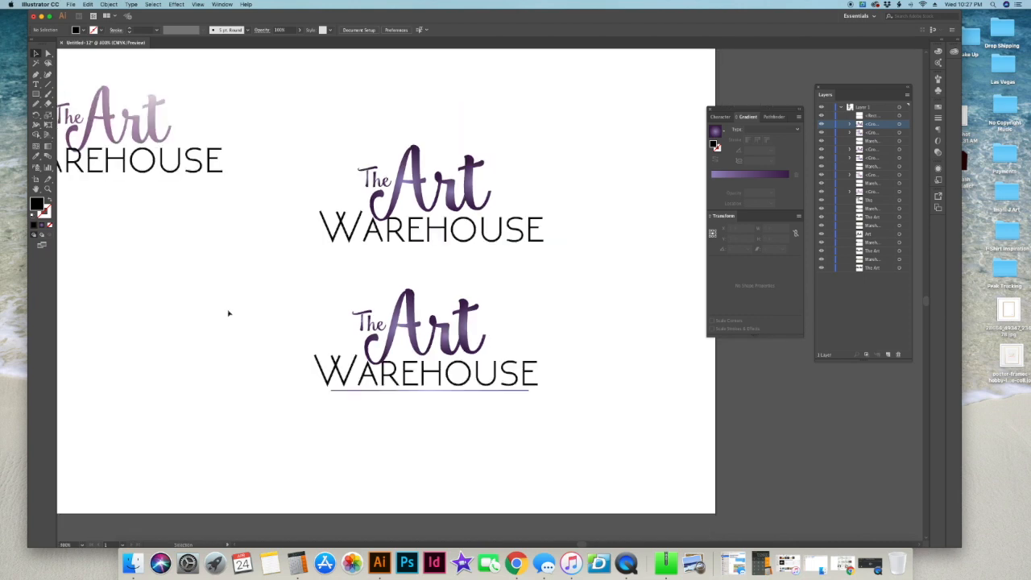
{"action": "left_click_drag", "start_coordinate": [223, 289], "coordinate": [318, 286]}
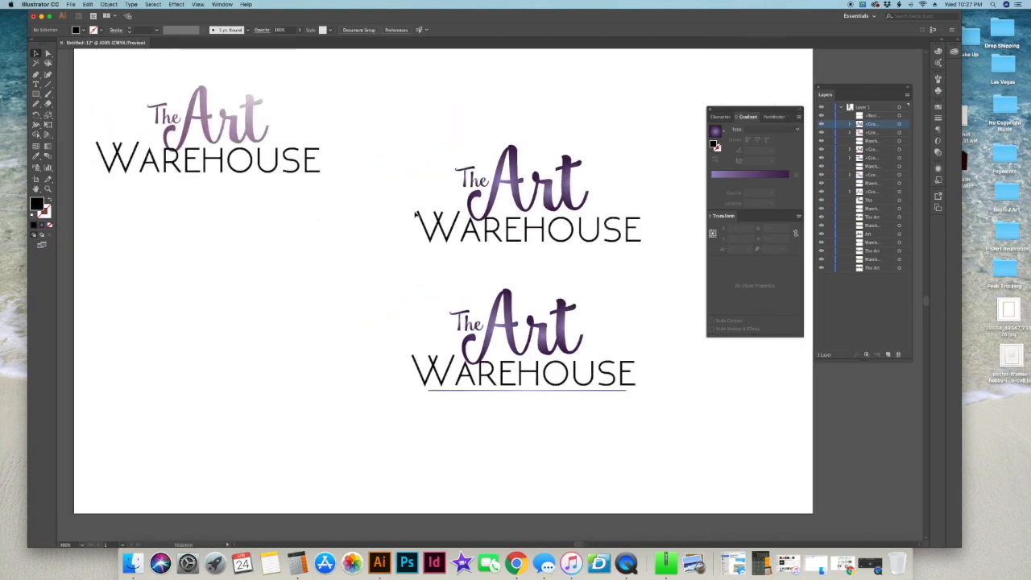
{"action": "left_click_drag", "start_coordinate": [409, 145], "coordinate": [638, 424]}
{"action": "left_click_drag", "start_coordinate": [491, 360], "coordinate": [201, 411]}
{"action": "left_click_drag", "start_coordinate": [459, 365], "coordinate": [554, 380]}
{"action": "key", "text": "super+minus"}
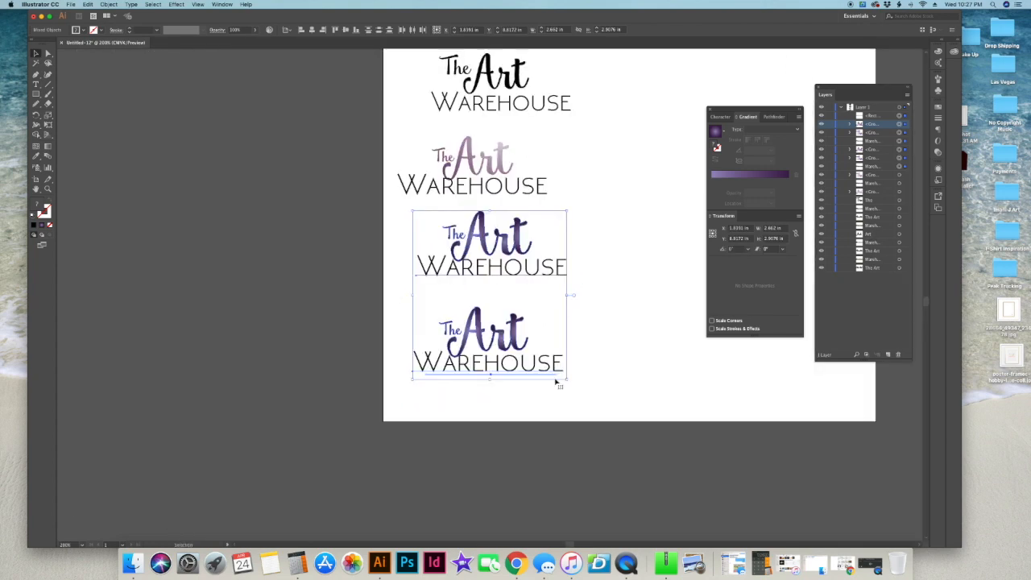
{"action": "left_click_drag", "start_coordinate": [633, 285], "coordinate": [555, 349]}
{"action": "key", "text": "super+minus"}
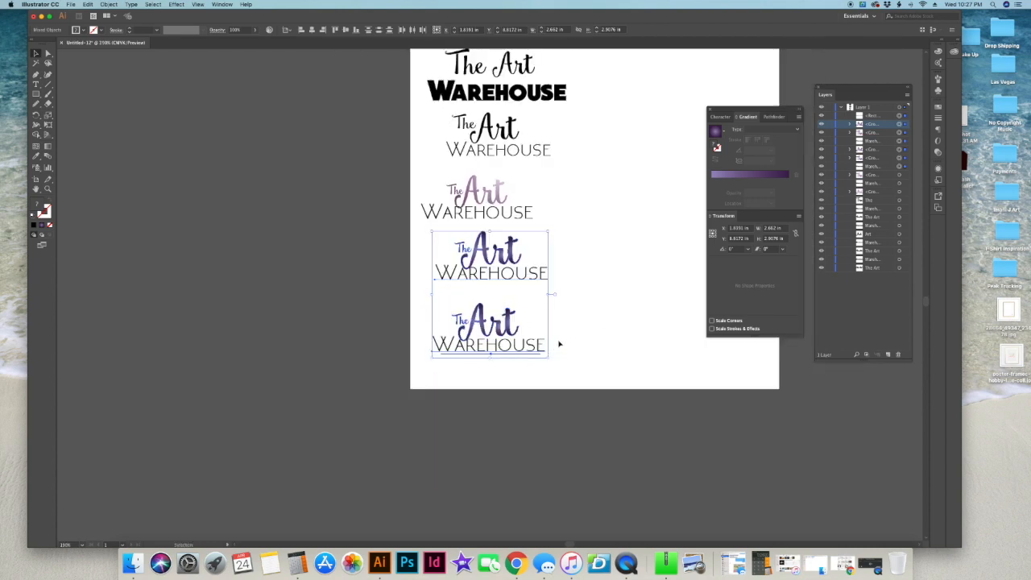
{"action": "left_click_drag", "start_coordinate": [554, 349], "coordinate": [472, 384]}
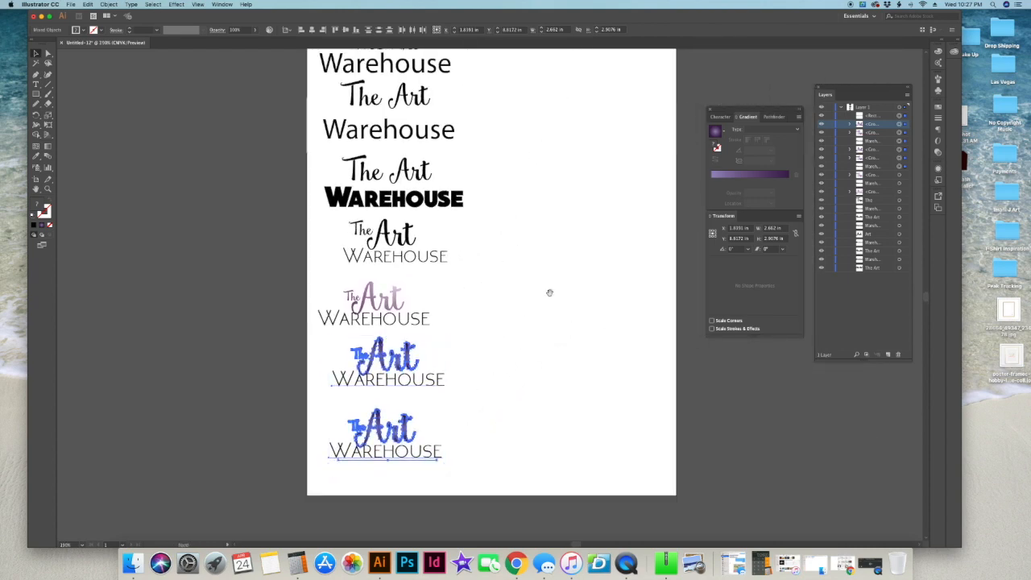
{"action": "left_click_drag", "start_coordinate": [547, 293], "coordinate": [548, 341]}
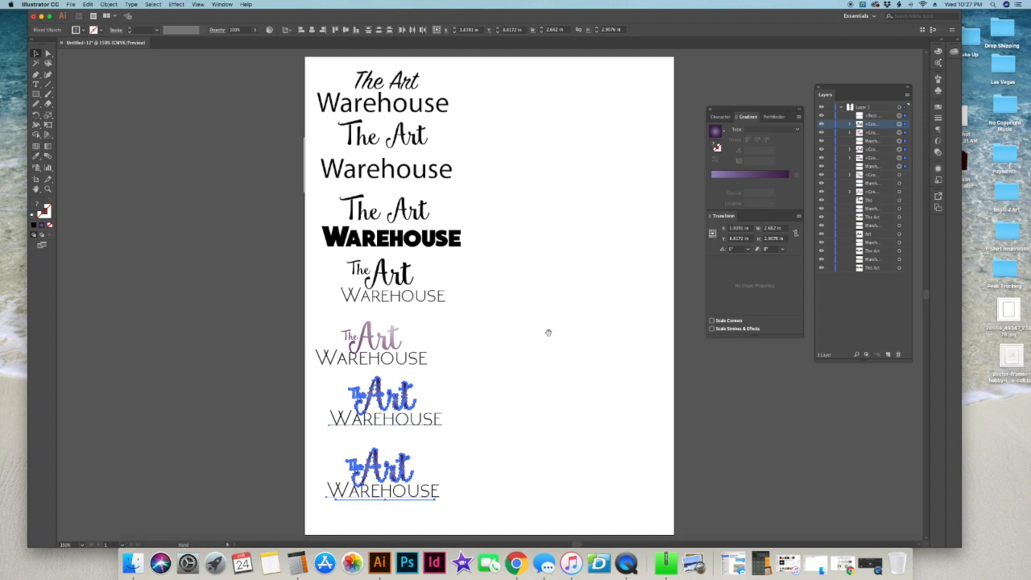
{"action": "left_click", "coordinate": [539, 342]}
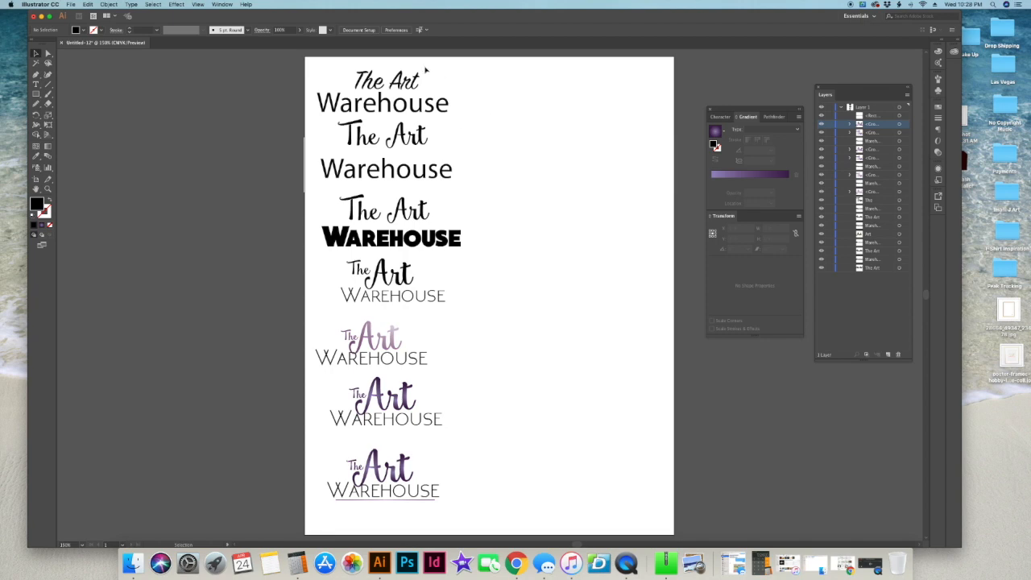
Move the entire column of logo variations across to the middle of the page and clear the selection
{"action": "left_click_drag", "start_coordinate": [327, 115], "coordinate": [500, 471]}
{"action": "scroll", "coordinate": [385, 480], "scroll_direction": "down", "scroll_amount": 1}
{"action": "left_click", "coordinate": [616, 421]}
{"action": "scroll", "coordinate": [587, 421], "scroll_direction": "right", "scroll_amount": 2}
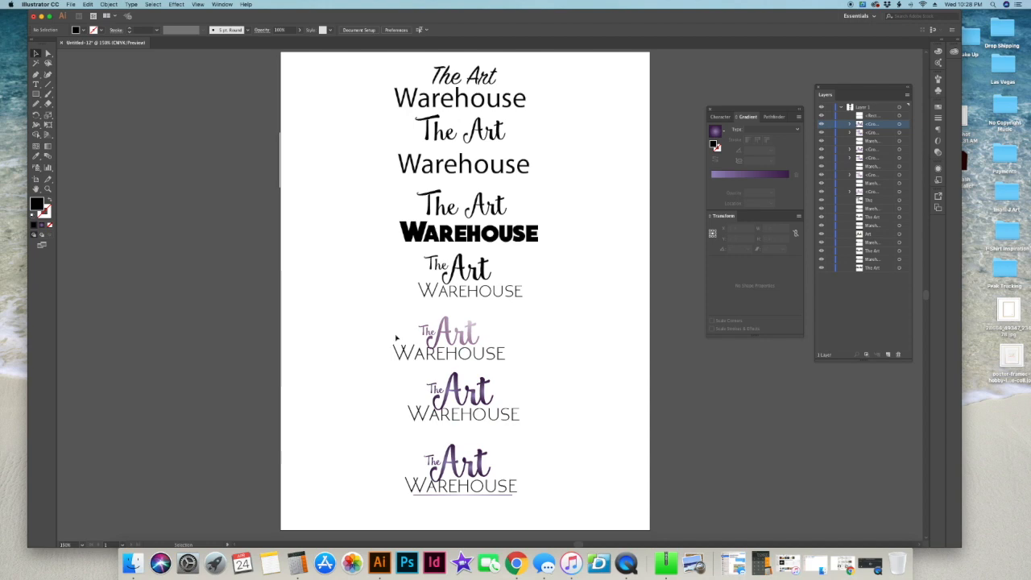
Shift the light-gradient logo and the thin black logo above it into line with the column, and deselect them
{"action": "left_click_drag", "start_coordinate": [442, 341], "coordinate": [495, 353]}
{"action": "left_click_drag", "start_coordinate": [414, 258], "coordinate": [497, 299]}
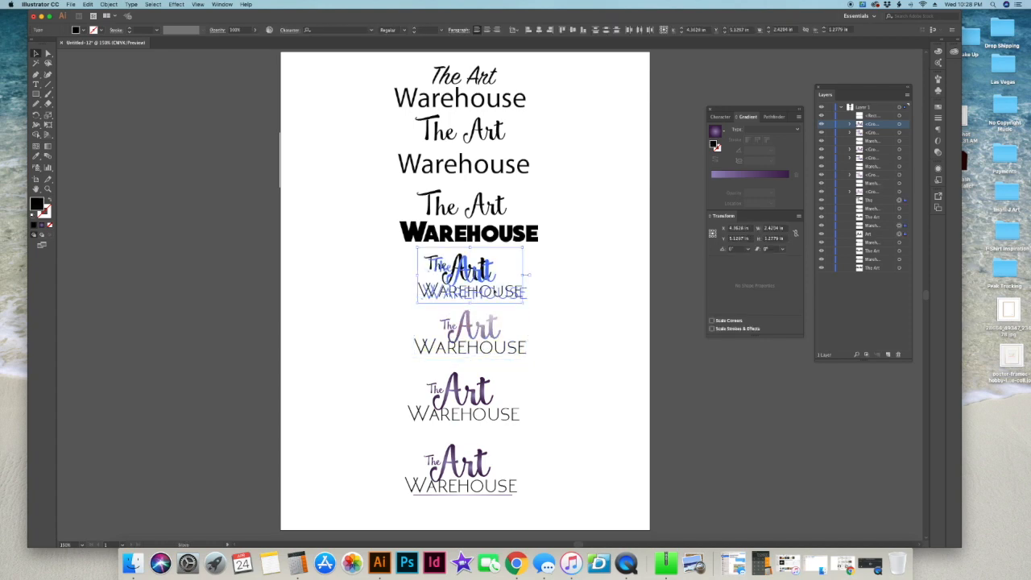
{"action": "left_click", "coordinate": [557, 312]}
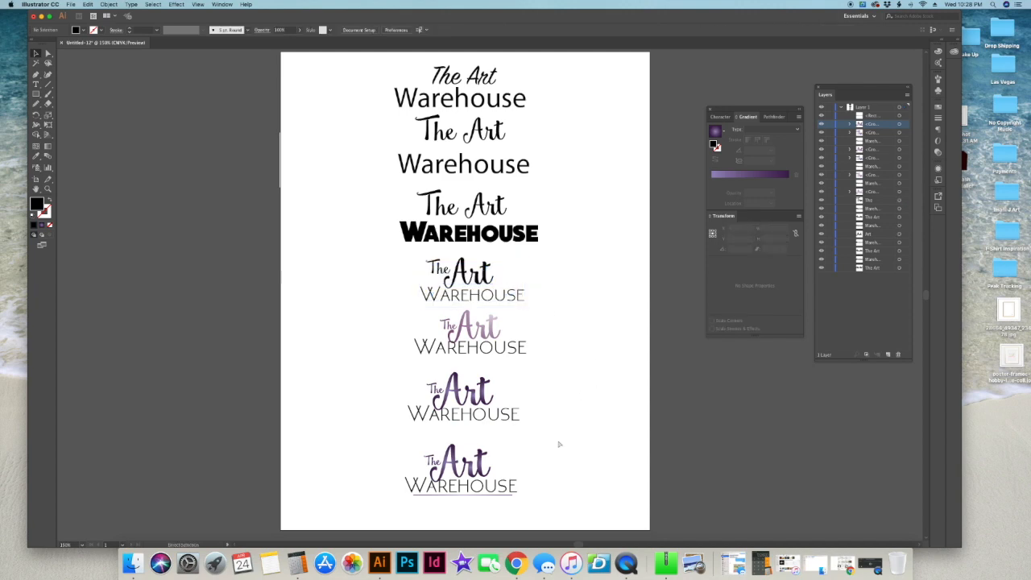
Move all the earlier logo variations off the page, leaving only the two purple logos on it
{"action": "key", "text": "super+equal"}
{"action": "key", "text": "super+equal"}
{"action": "scroll", "coordinate": [564, 402], "scroll_direction": "down", "scroll_amount": 10}
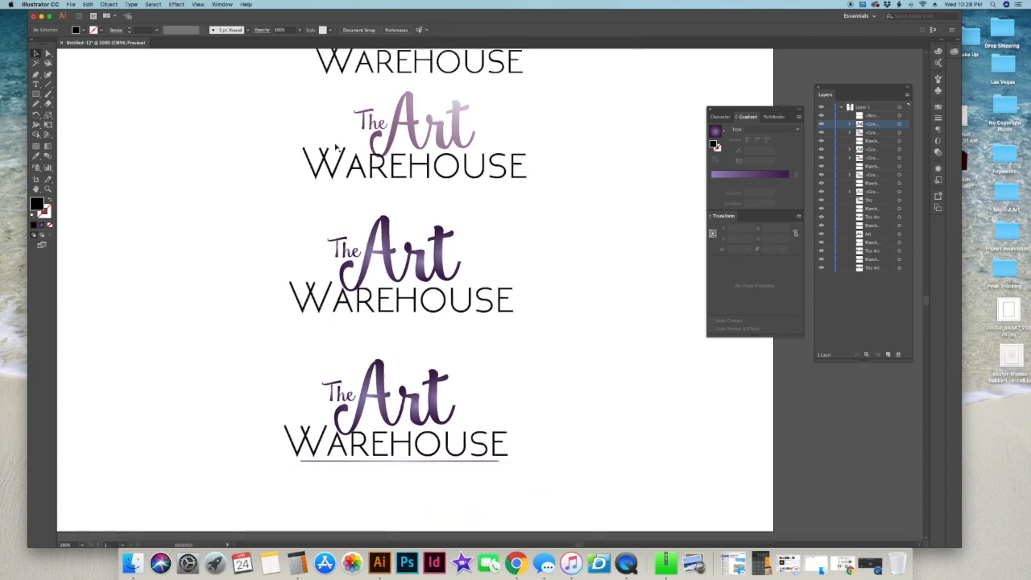
{"action": "key", "text": "super+minus"}
{"action": "key", "text": "super+minus"}
{"action": "scroll", "coordinate": [382, 142], "scroll_direction": "up", "scroll_amount": 4}
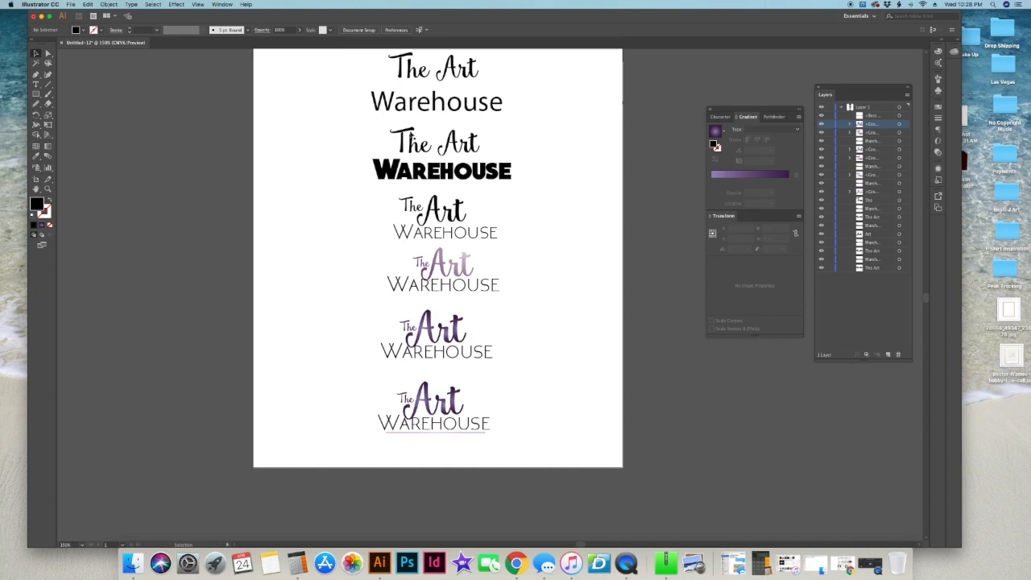
{"action": "scroll", "coordinate": [410, 134], "scroll_direction": "up", "scroll_amount": 4}
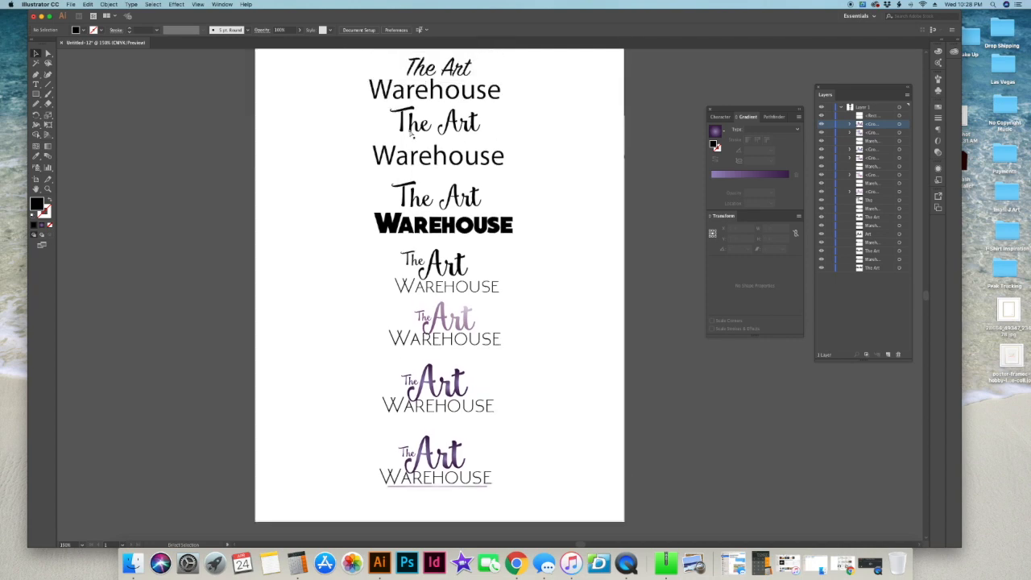
{"action": "key", "text": "super+minus"}
{"action": "left_click_drag", "start_coordinate": [411, 177], "coordinate": [302, 283]}
Move the two purple logos higher on the page and enlarge them together proportionally to about 4.21 in wide
{"action": "left_click_drag", "start_coordinate": [395, 300], "coordinate": [464, 280]}
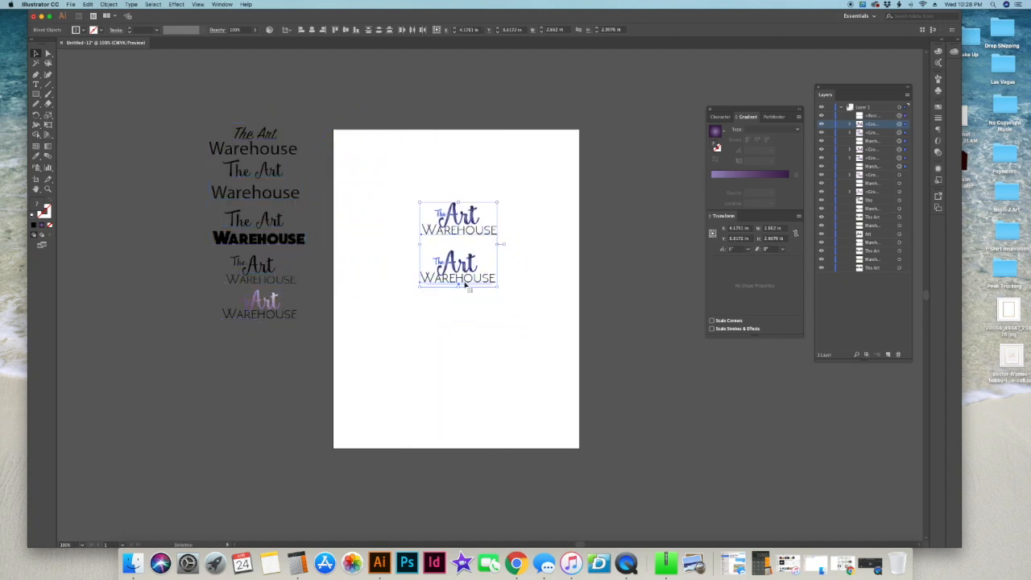
{"action": "left_click", "coordinate": [511, 299]}
{"action": "left_click", "coordinate": [482, 283]}
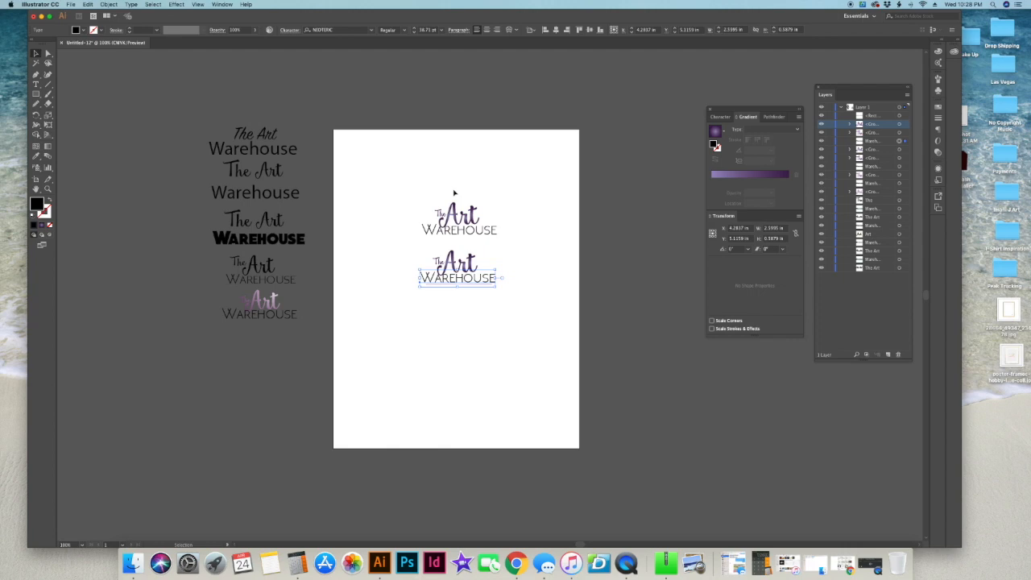
{"action": "left_click_drag", "start_coordinate": [410, 185], "coordinate": [540, 377]}
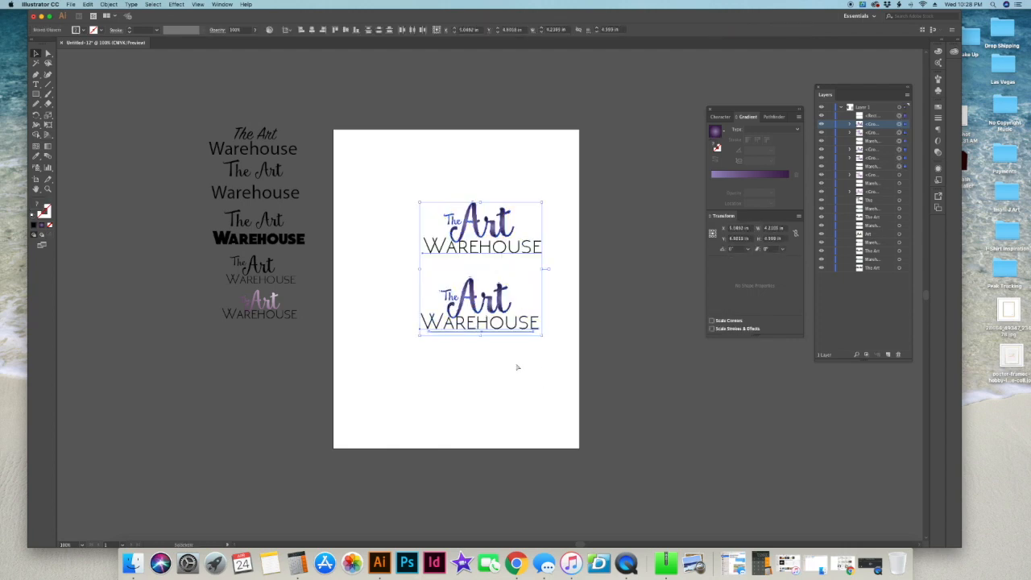
Nudge the two enlarged logos left until they are centered on the page, and clear the selection
{"action": "key", "text": "super+equal"}
{"action": "key", "text": "super+equal"}
{"action": "key", "text": "space"}
{"action": "left_click_drag", "start_coordinate": [617, 343], "coordinate": [594, 276]}
{"action": "left_click_drag", "start_coordinate": [308, 97], "coordinate": [600, 380]}
{"action": "key", "text": "Left"}
{"action": "key", "text": "Left"}
{"action": "key", "text": "Left"}
{"action": "key", "text": "Left"}
{"action": "key", "text": "Left"}
{"action": "key", "text": "Left"}
{"action": "key", "text": "Left"}
{"action": "key", "text": "Left"}
{"action": "key", "text": "Left"}
{"action": "key", "text": "Left"}
{"action": "key", "text": "Left"}
{"action": "key", "text": "Left"}
{"action": "key", "text": "Left"}
{"action": "key", "text": "Left"}
{"action": "key", "text": "Left"}
{"action": "key", "text": "Left"}
{"action": "key", "text": "Left"}
{"action": "key", "text": "Left"}
{"action": "left_click", "coordinate": [595, 337]}
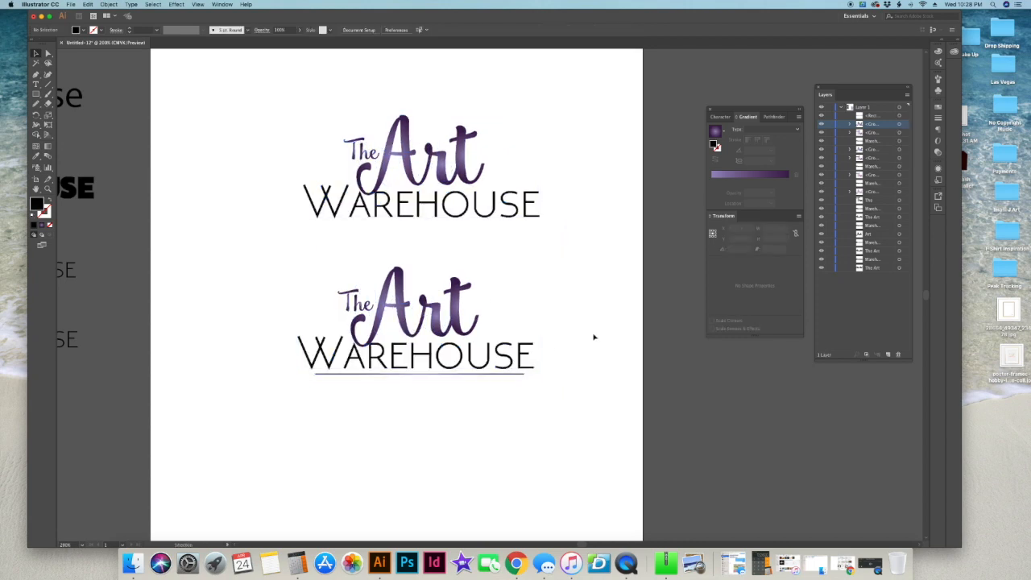
Move the underlined logo straight down to leave more space below the upper logo, and deselect it
{"action": "left_click_drag", "start_coordinate": [595, 337], "coordinate": [566, 337]}
{"action": "left_click_drag", "start_coordinate": [273, 278], "coordinate": [418, 401]}
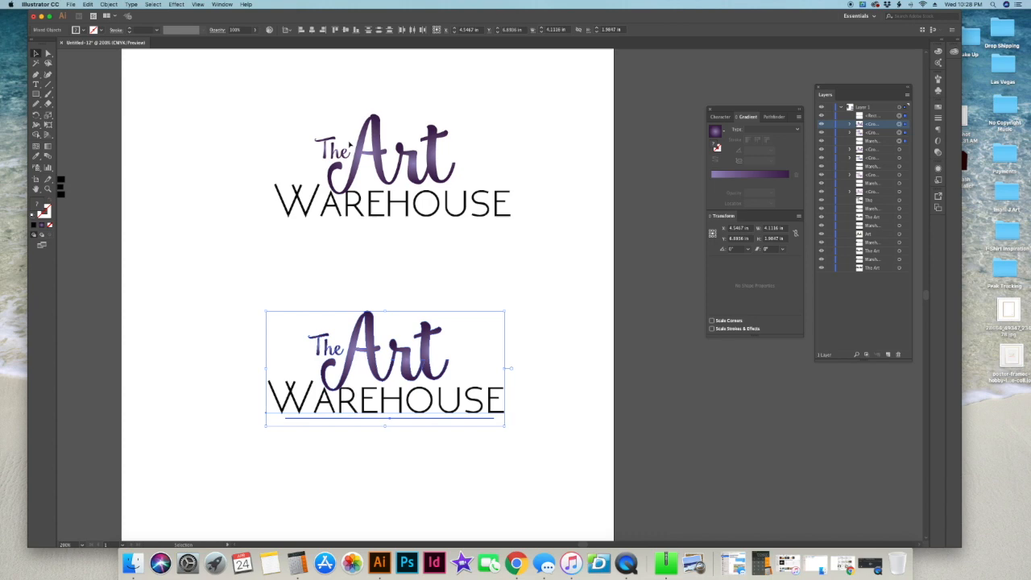
{"action": "left_click", "coordinate": [266, 135]}
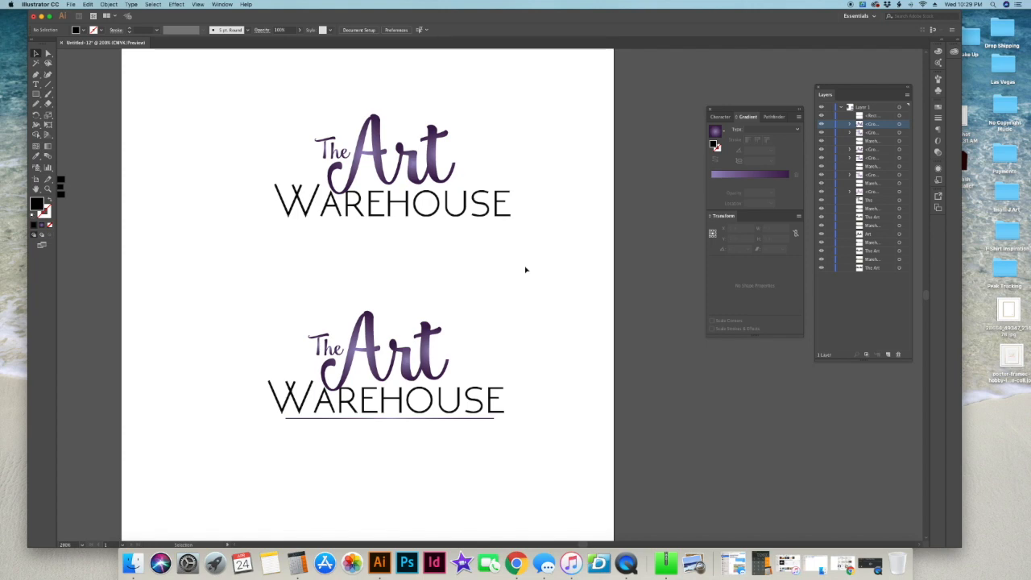
{"action": "left_click", "coordinate": [627, 564]}
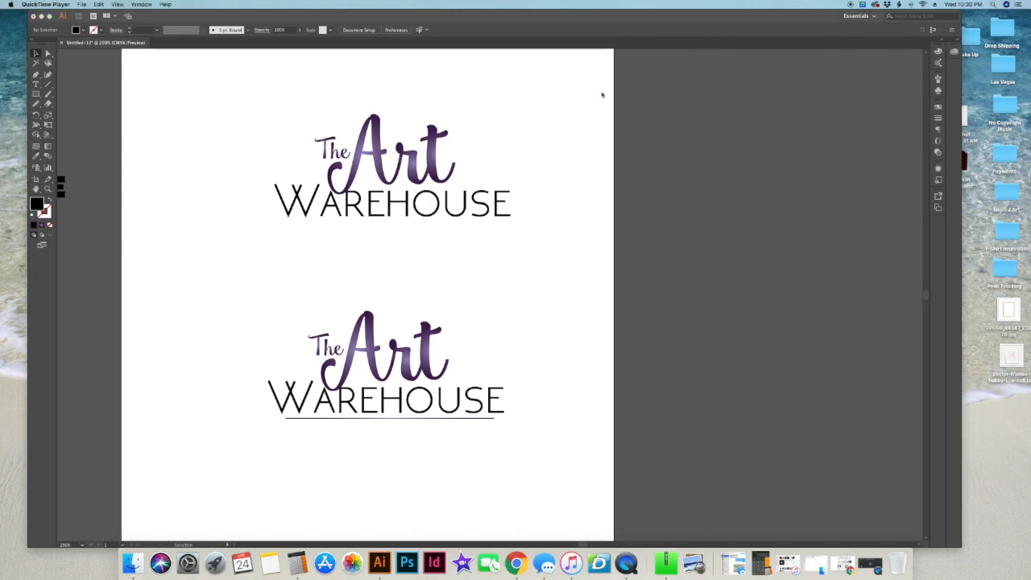